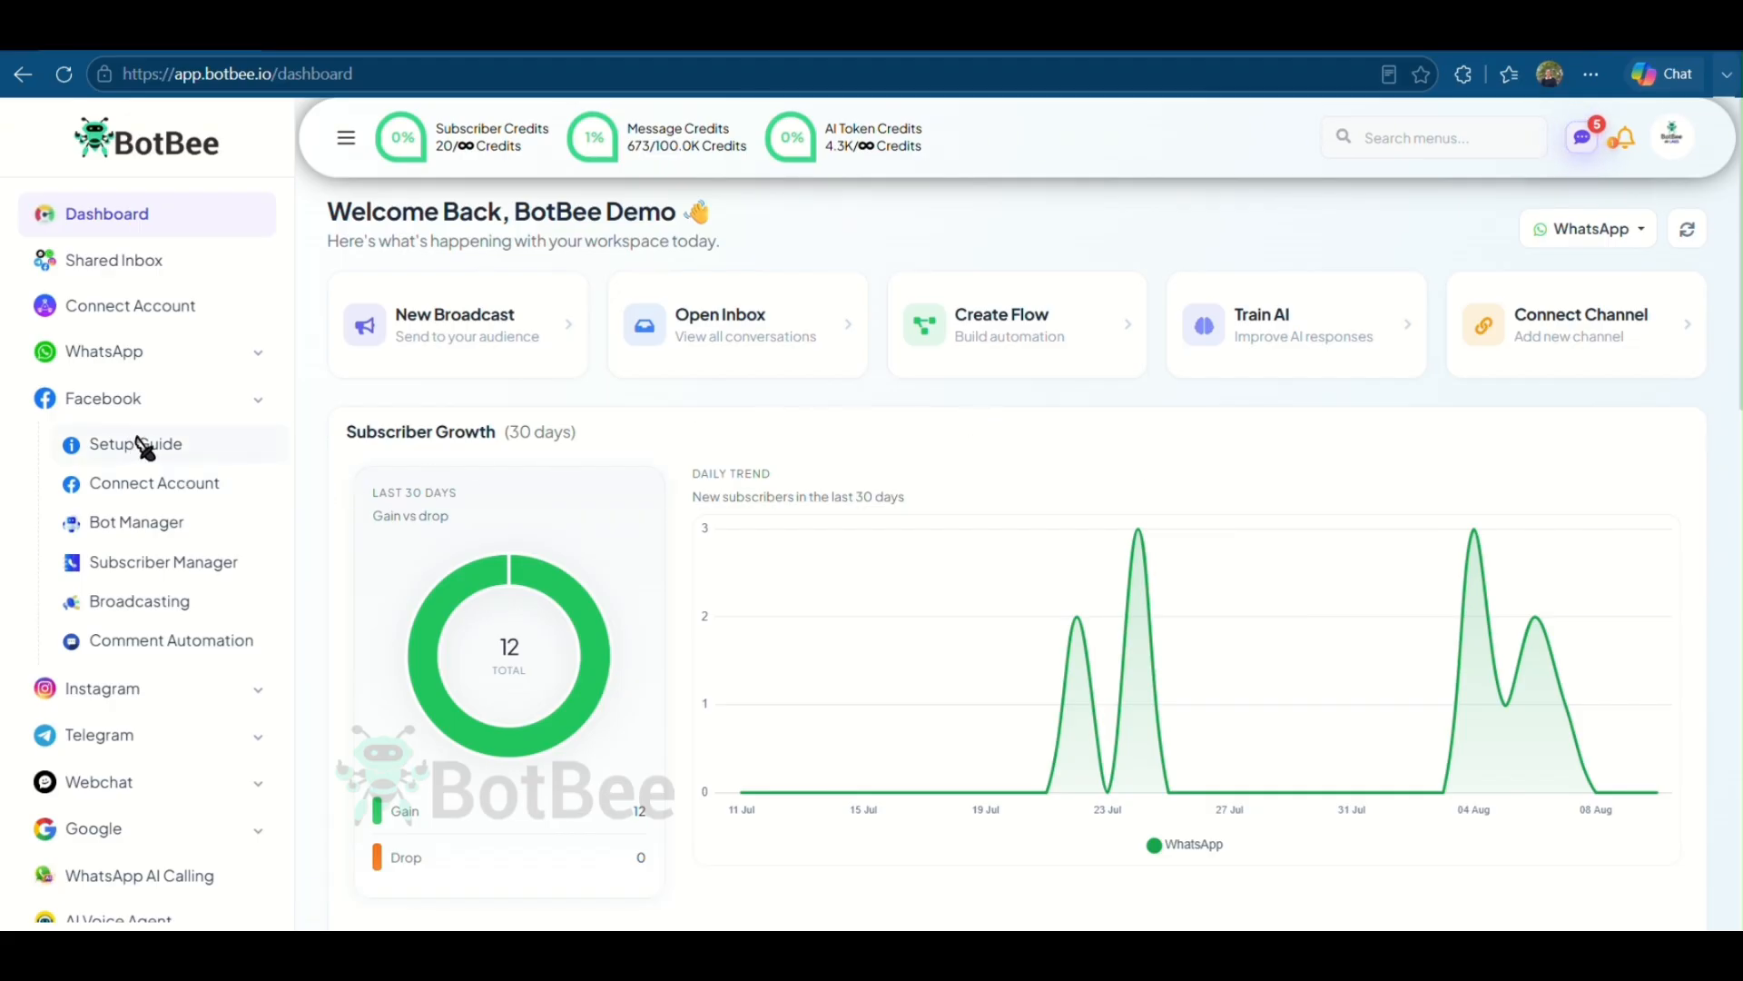
# - Open the Instagram Connect Account page
pyautogui.scroll(-5, 181, 408)
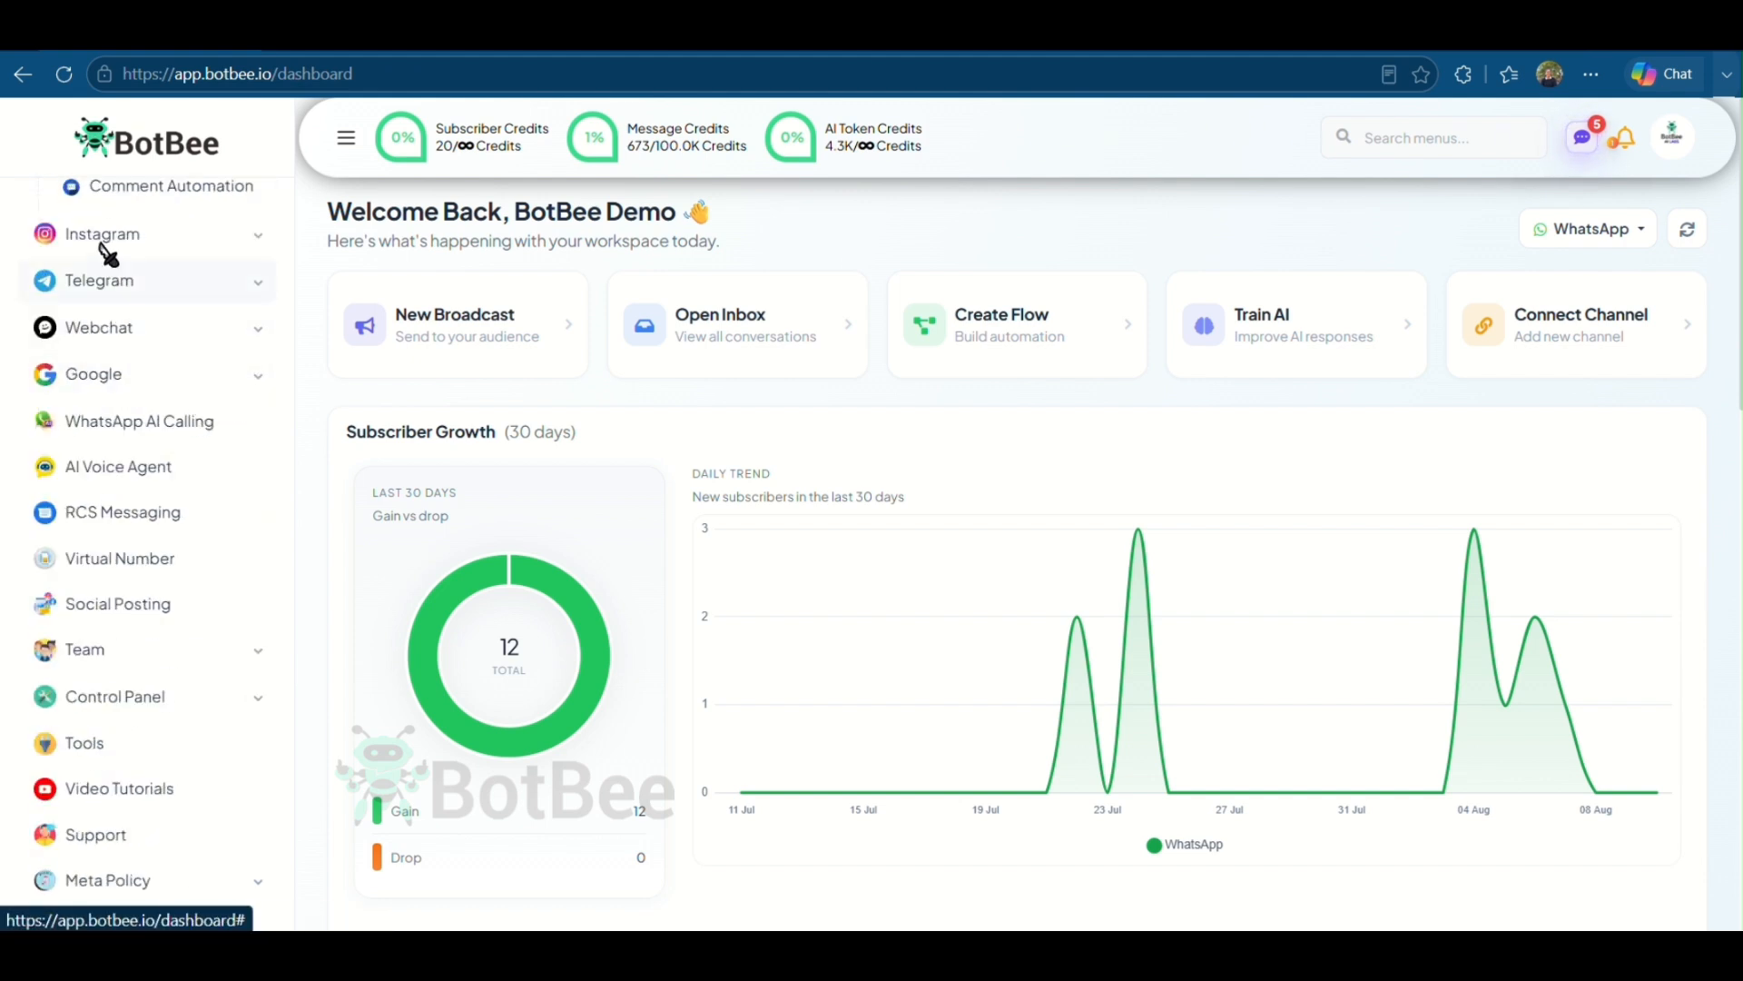
pyautogui.click(175, 247)
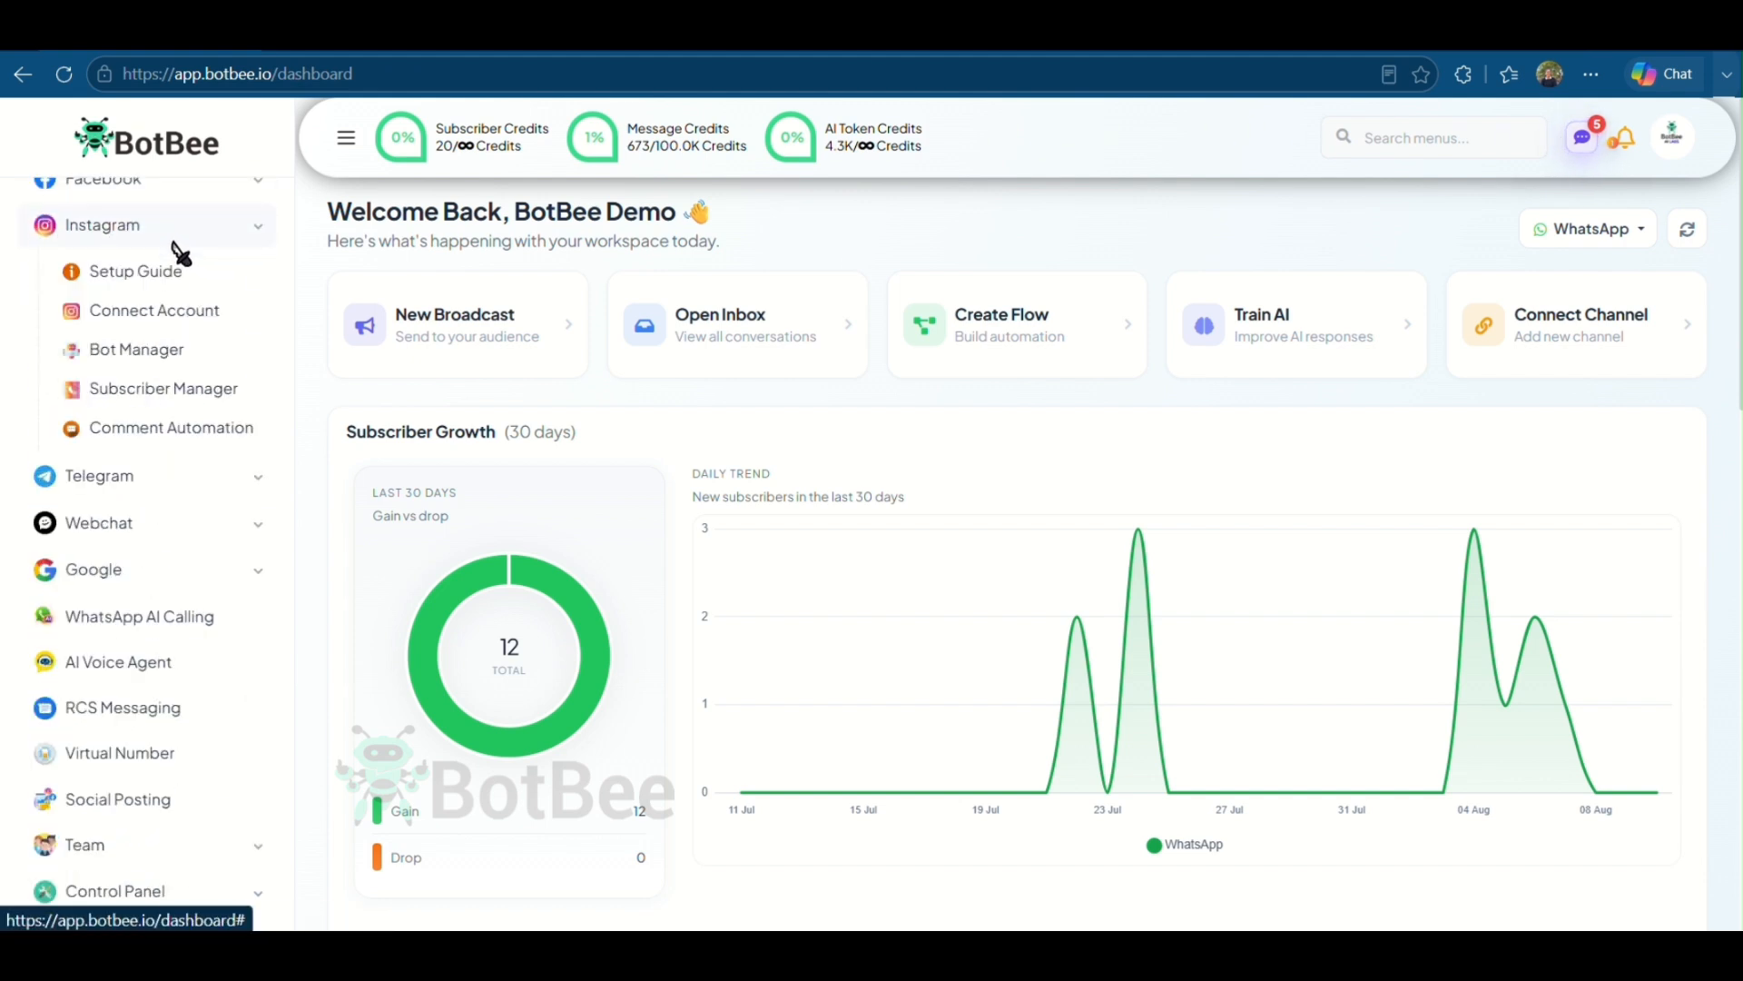
pyautogui.click(138, 359)
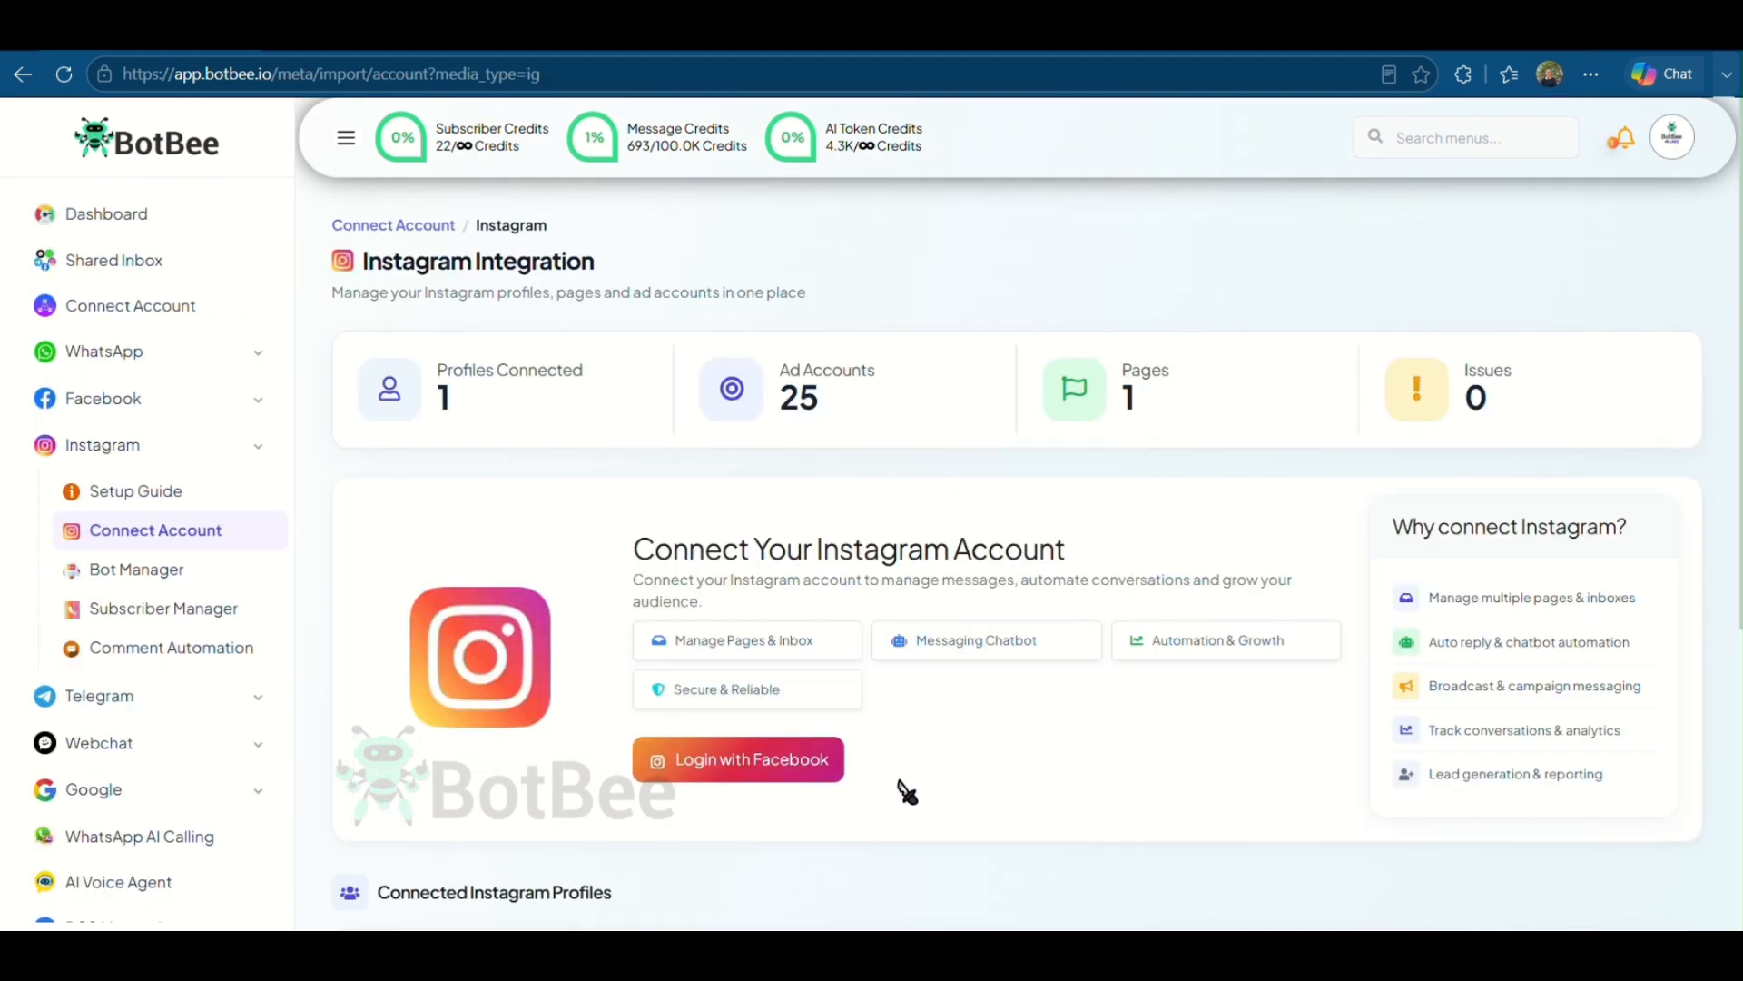
# - Log in with Facebook, edit the previous settings, and grant access to current Pages only, keeping just Thebrandgrow selected
pyautogui.click(772, 779)
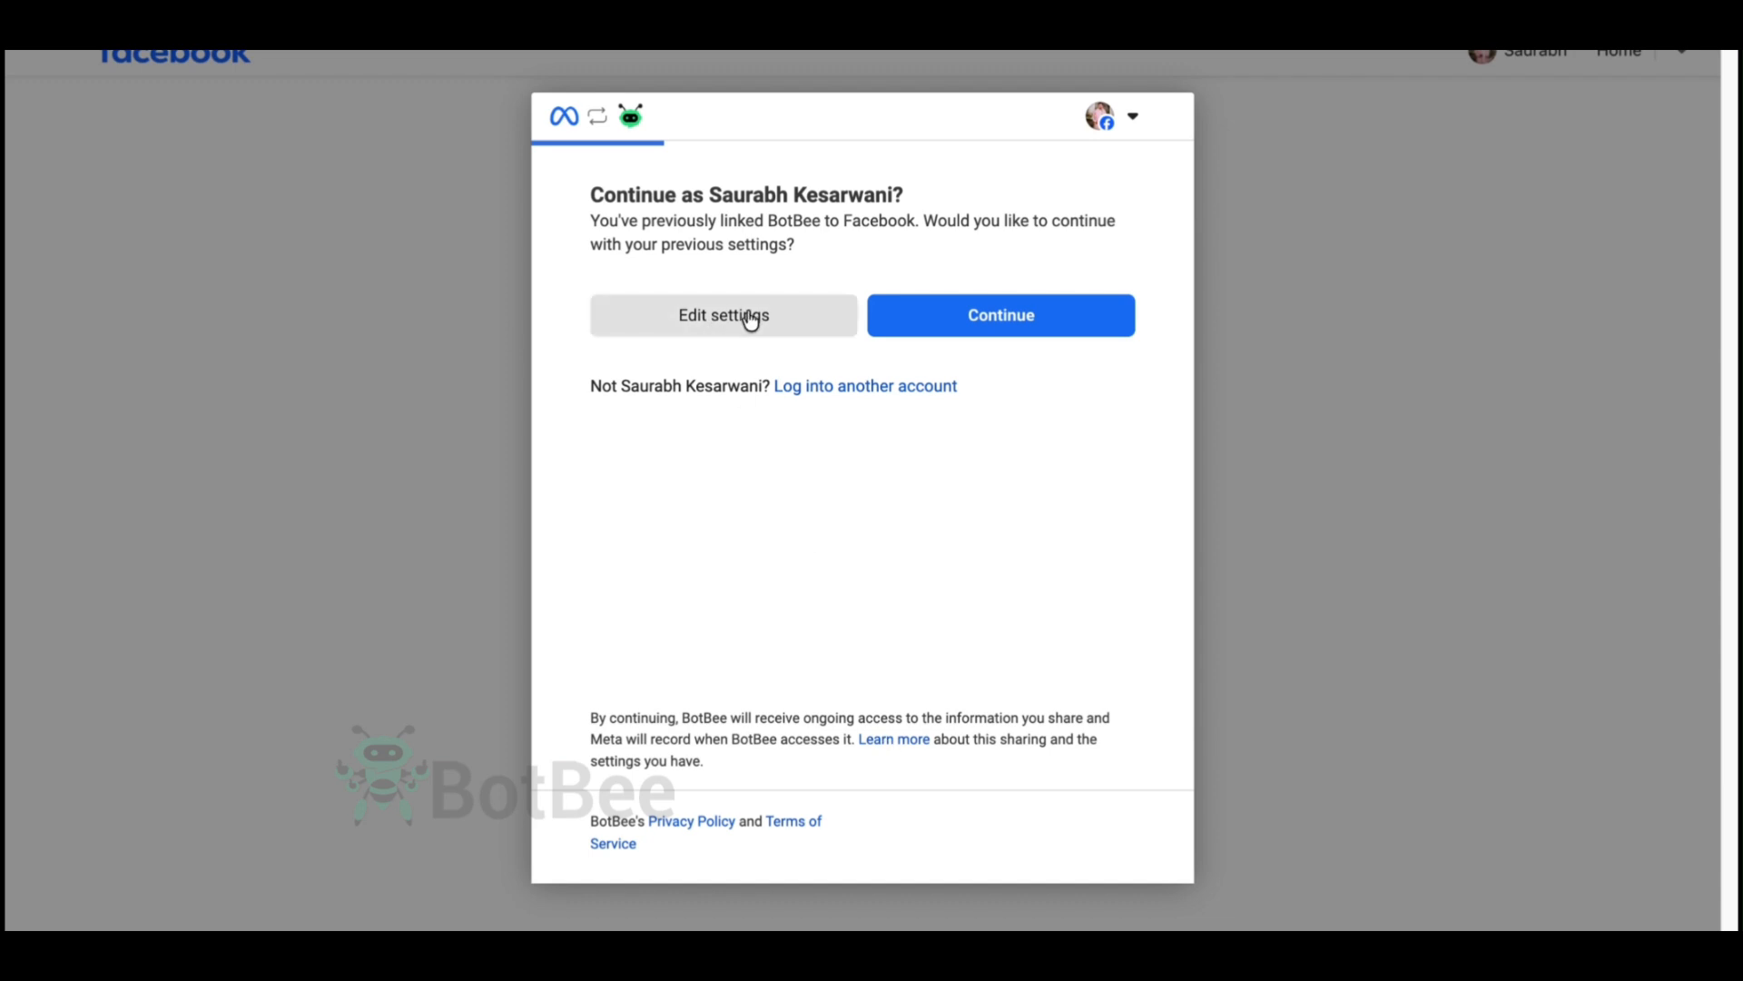
pyautogui.click(750, 318)
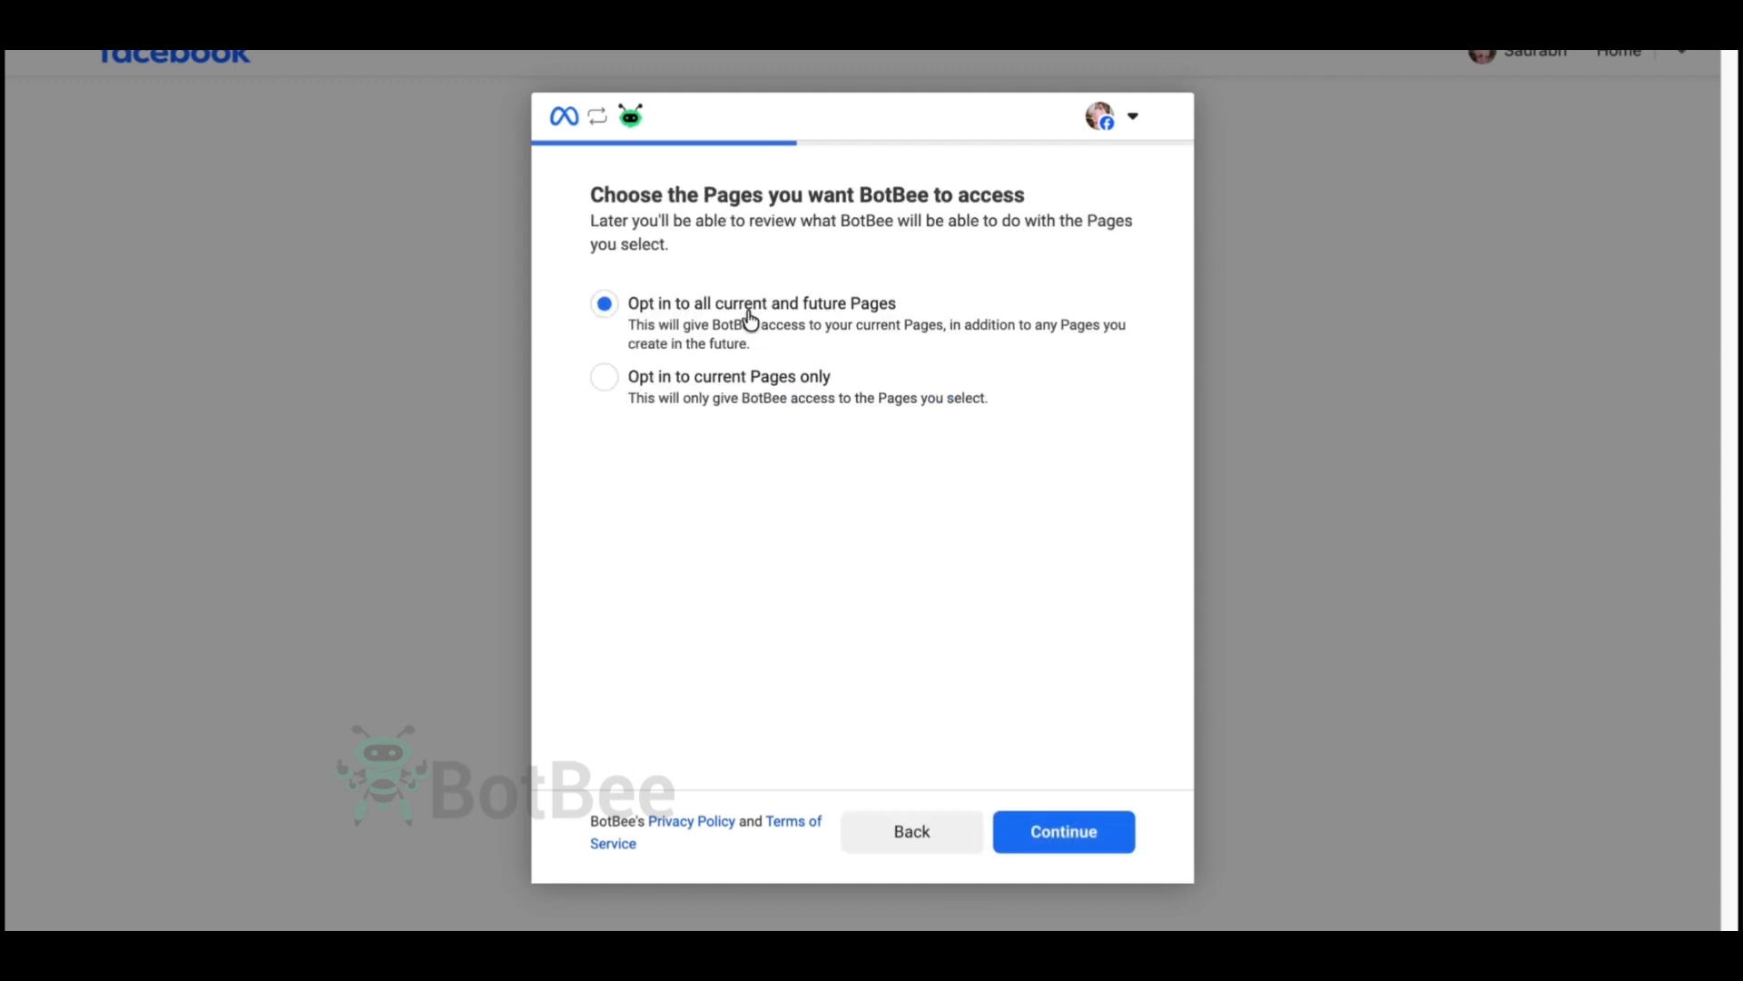
pyautogui.click(603, 376)
pyautogui.click(642, 496)
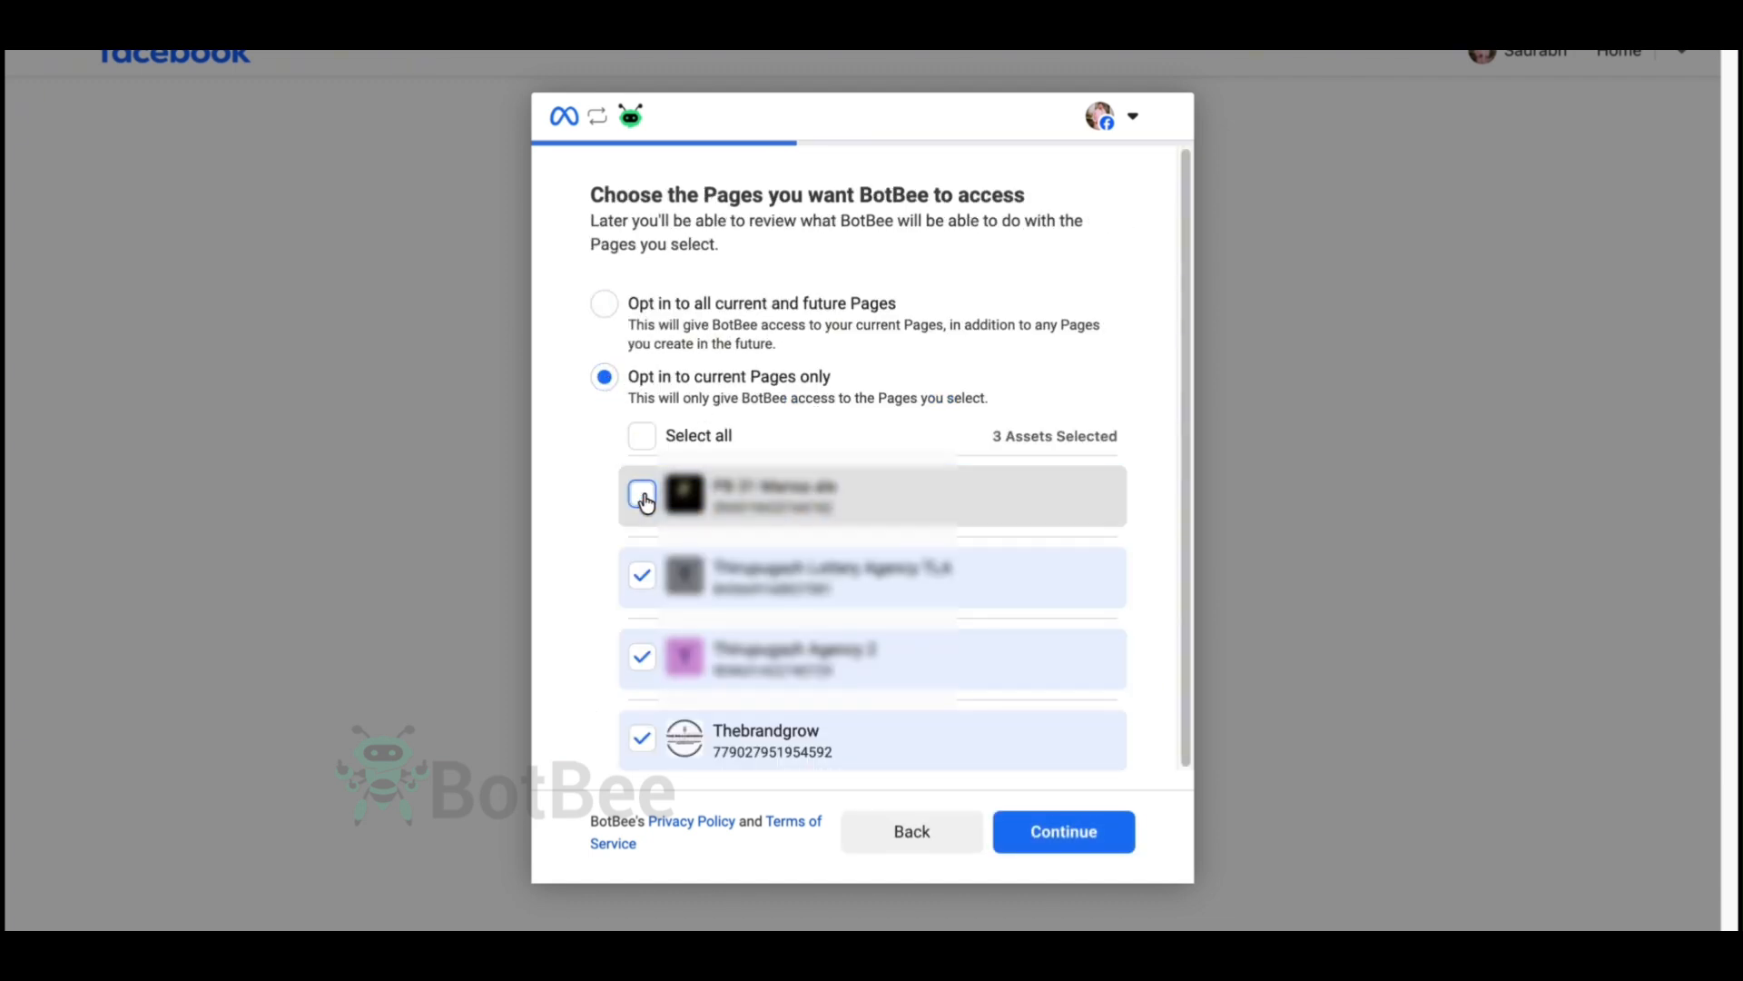
pyautogui.click(643, 574)
pyautogui.click(639, 659)
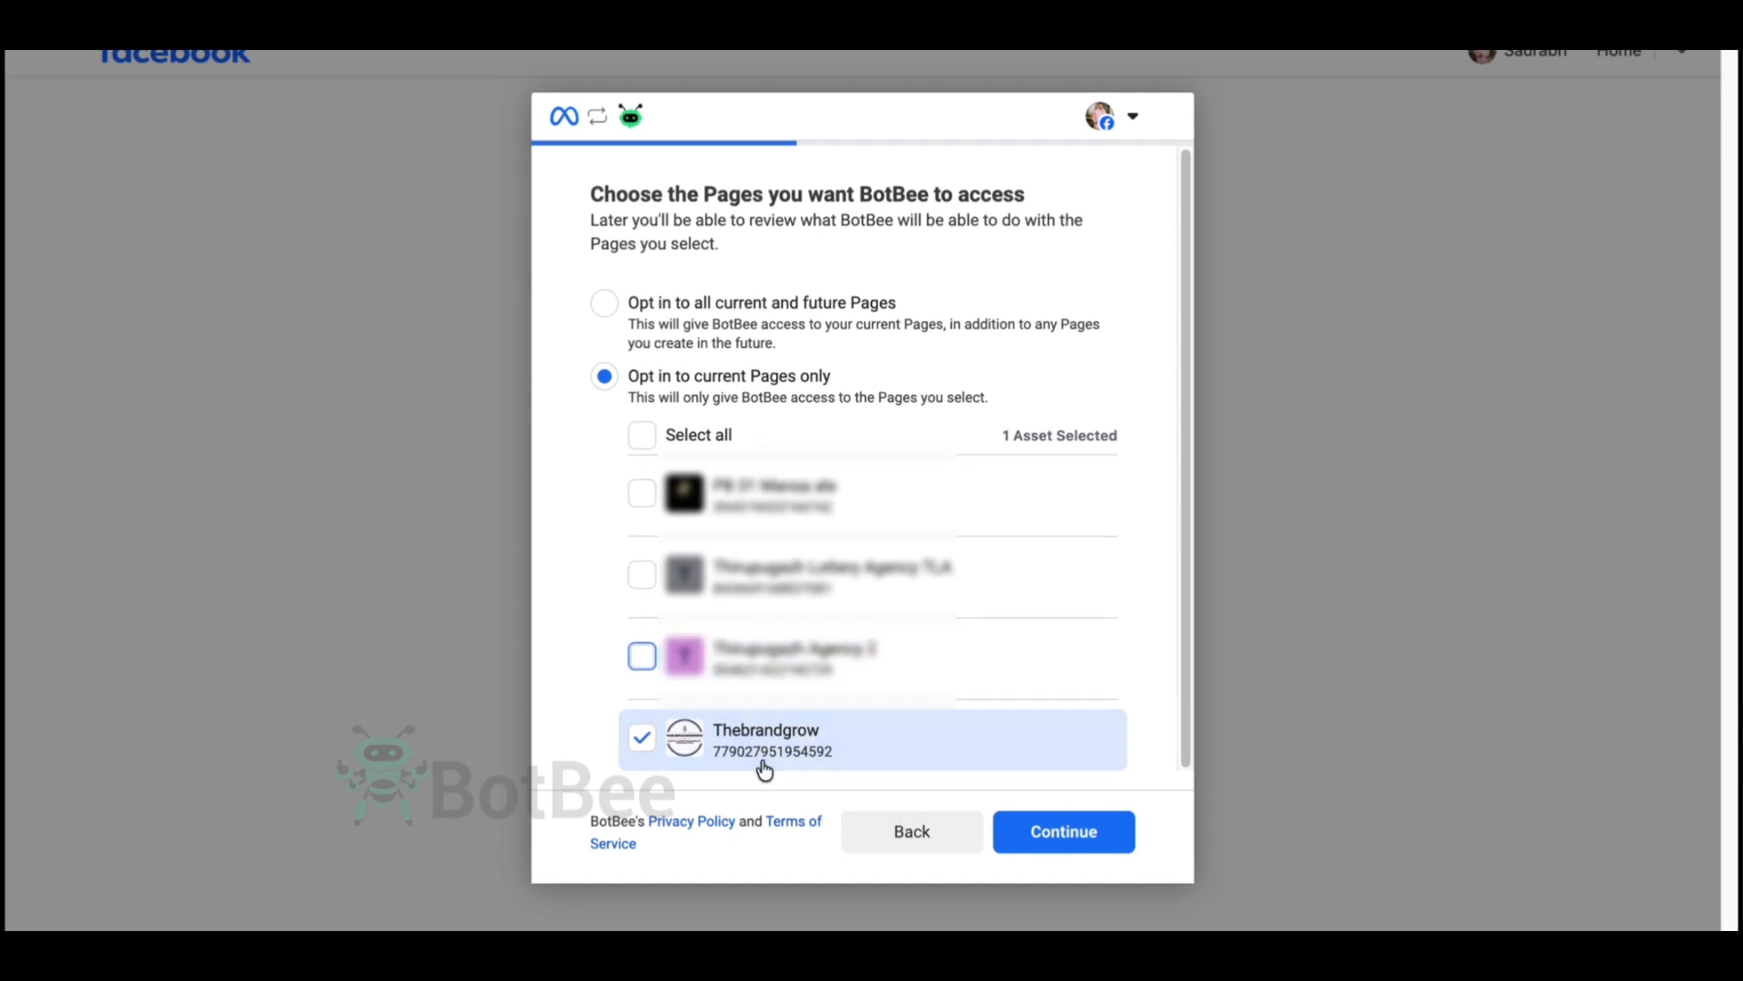
pyautogui.click(1062, 840)
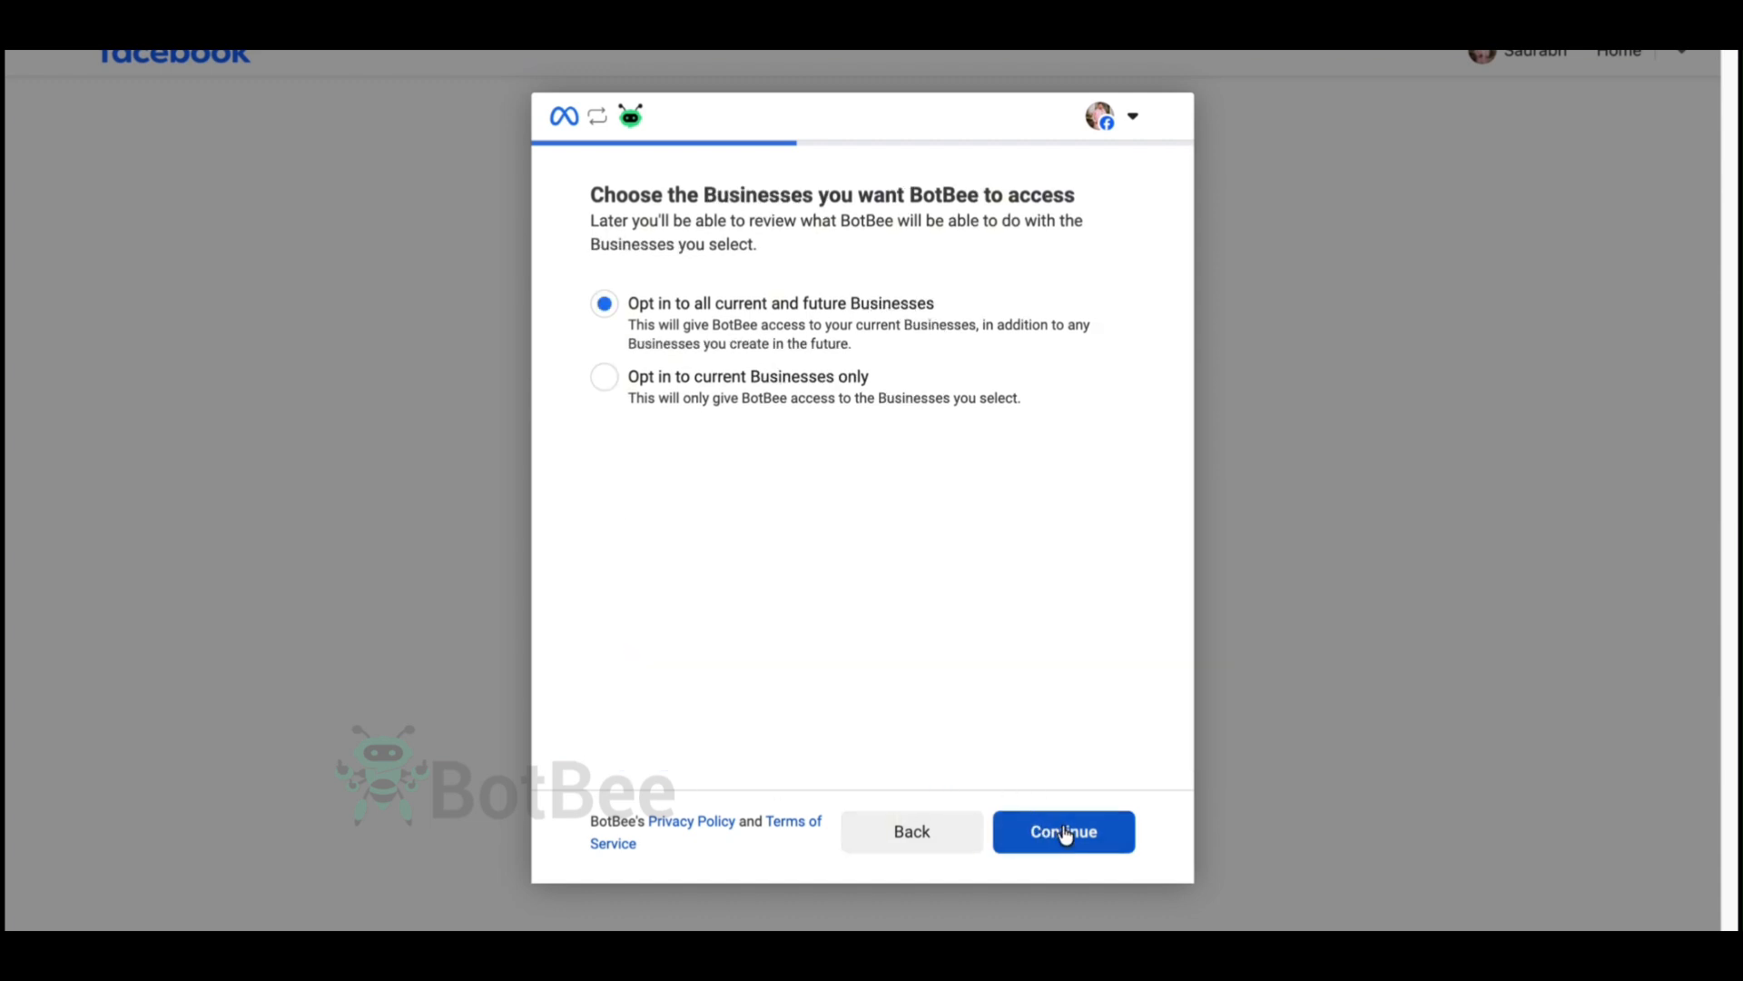
# - Limit access to current Businesses only and to the thebrand.grow Instagram account alone, and finish the connection
pyautogui.click(604, 377)
pyautogui.click(1063, 837)
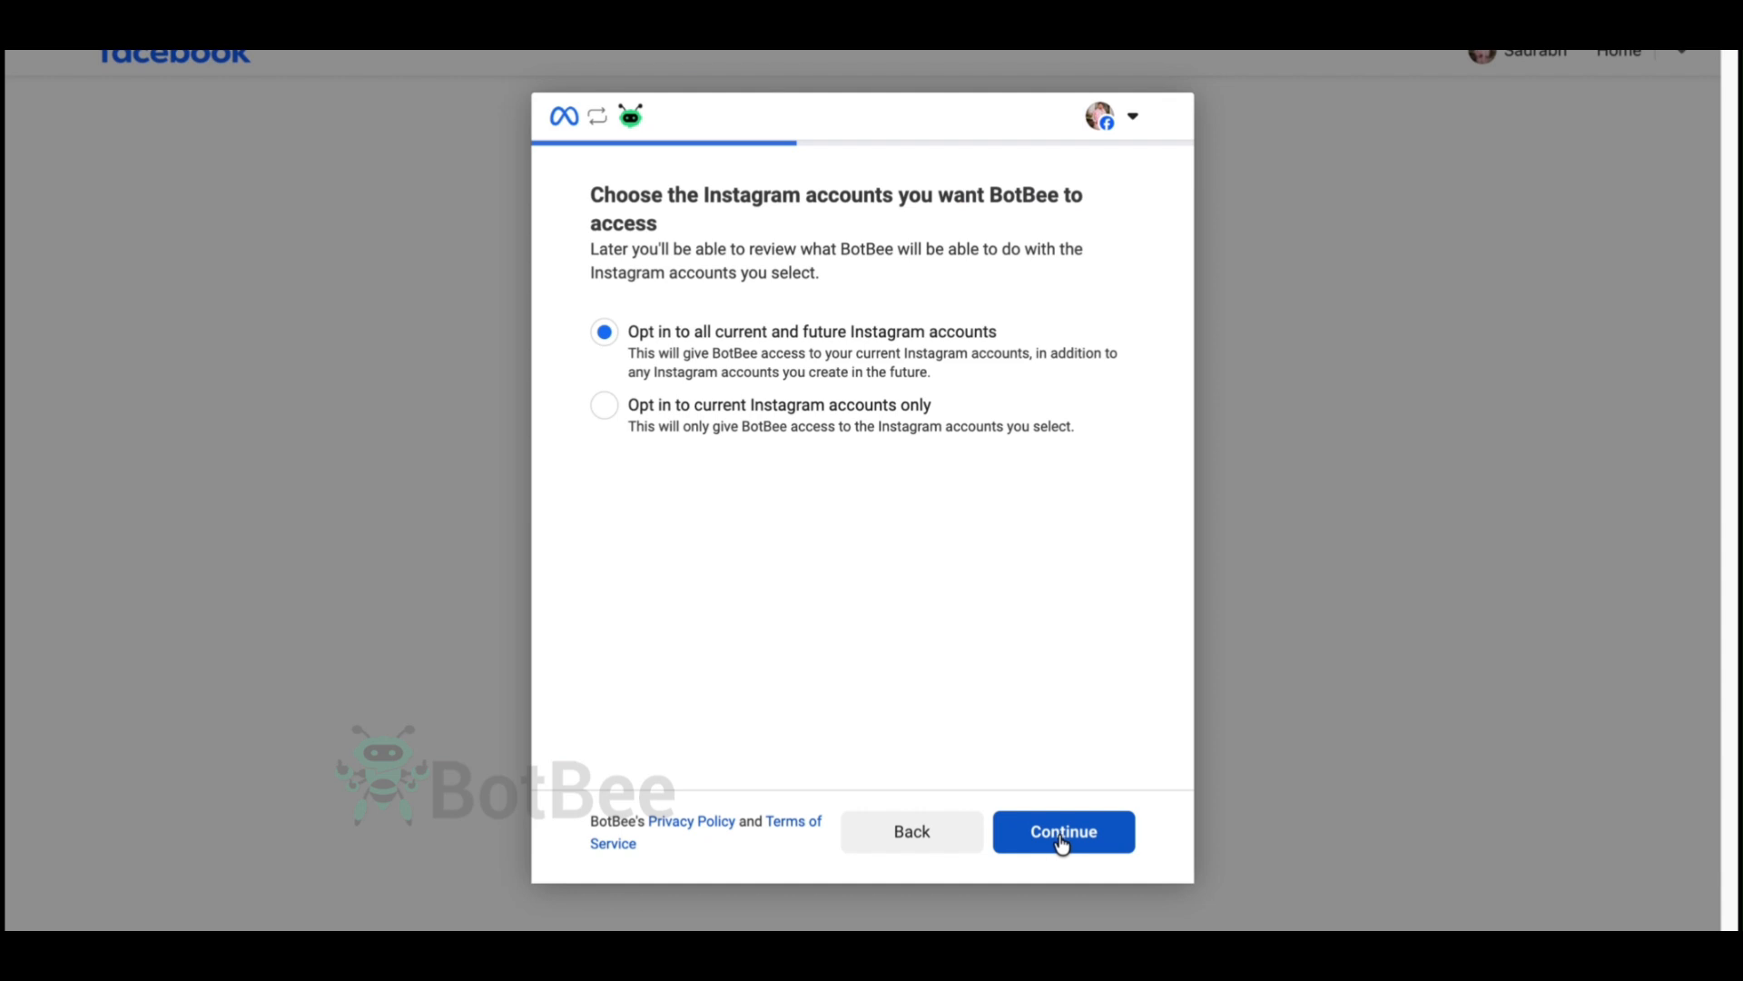
pyautogui.click(605, 409)
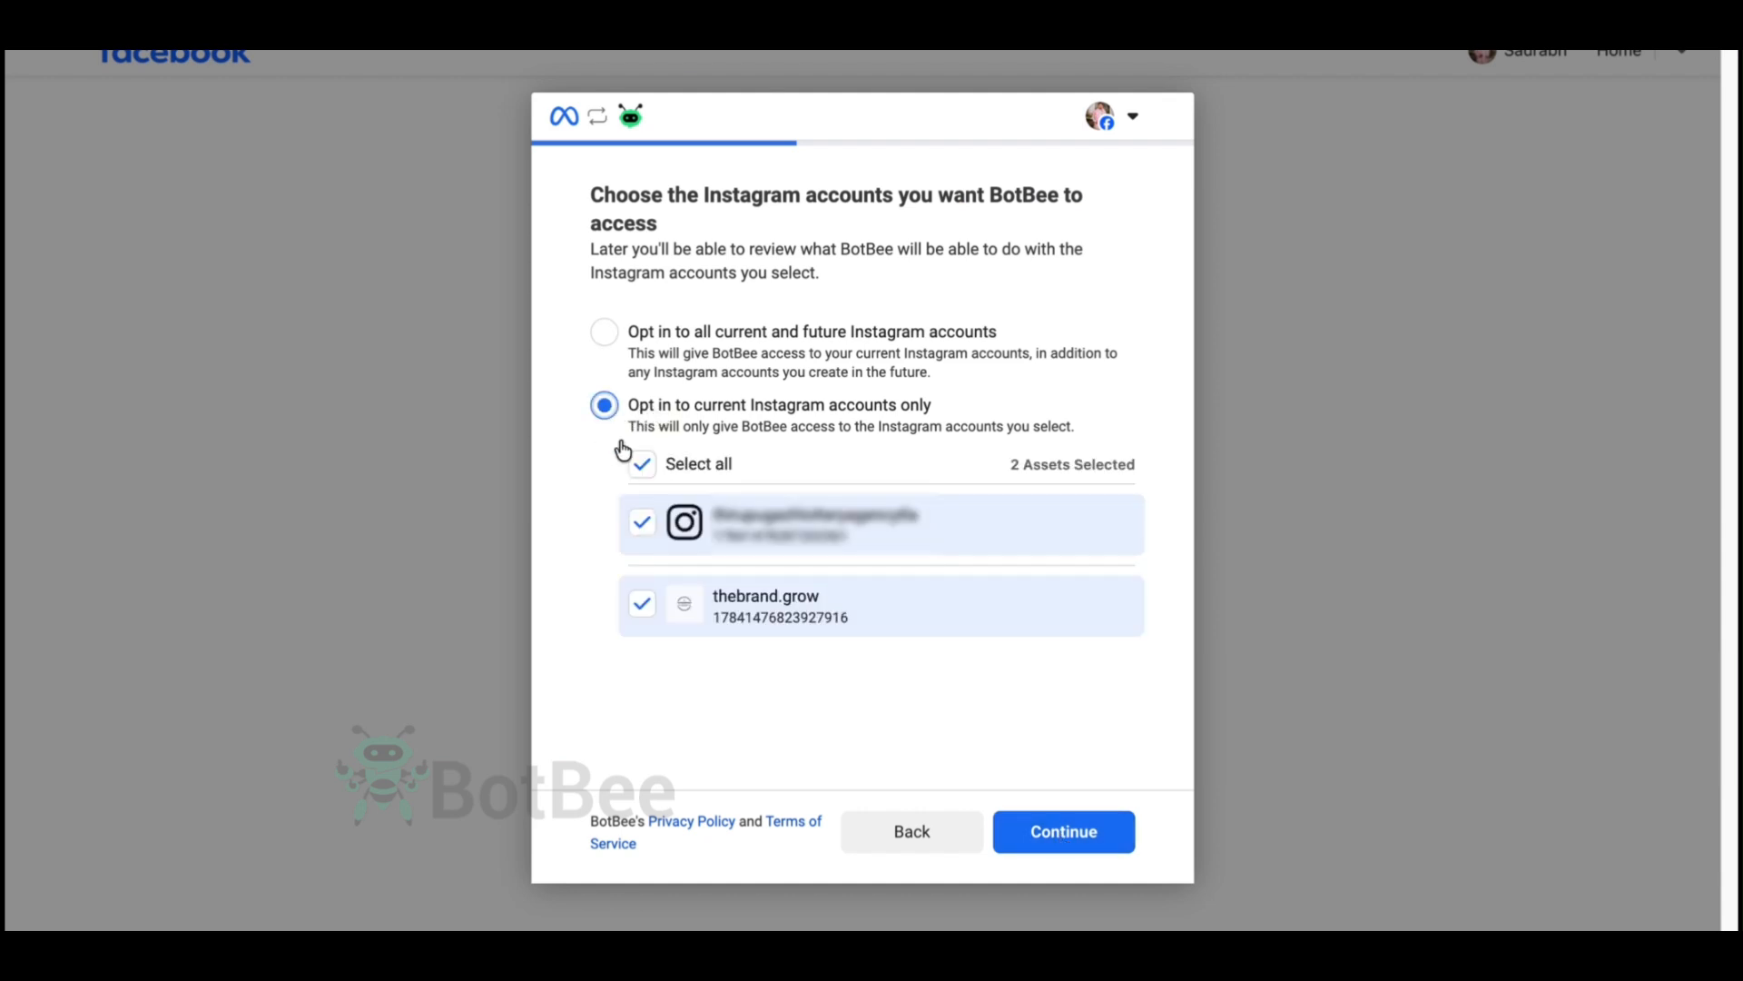
pyautogui.click(642, 523)
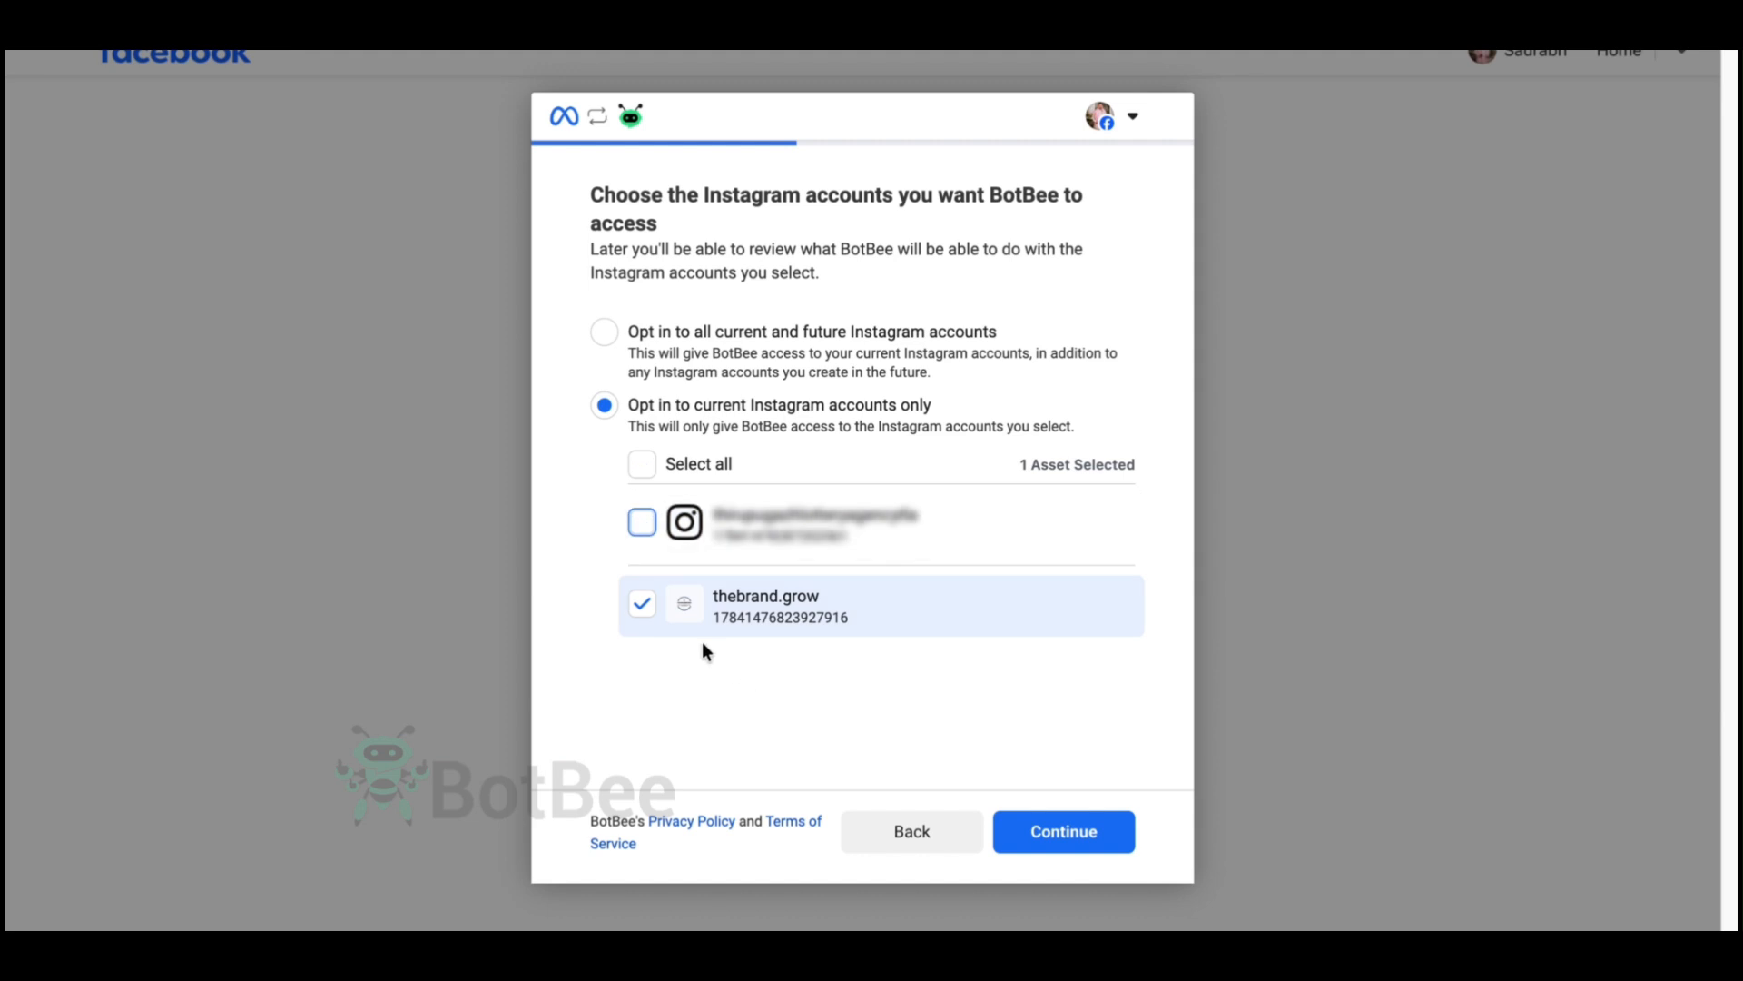
pyautogui.click(1053, 852)
pyautogui.click(1078, 836)
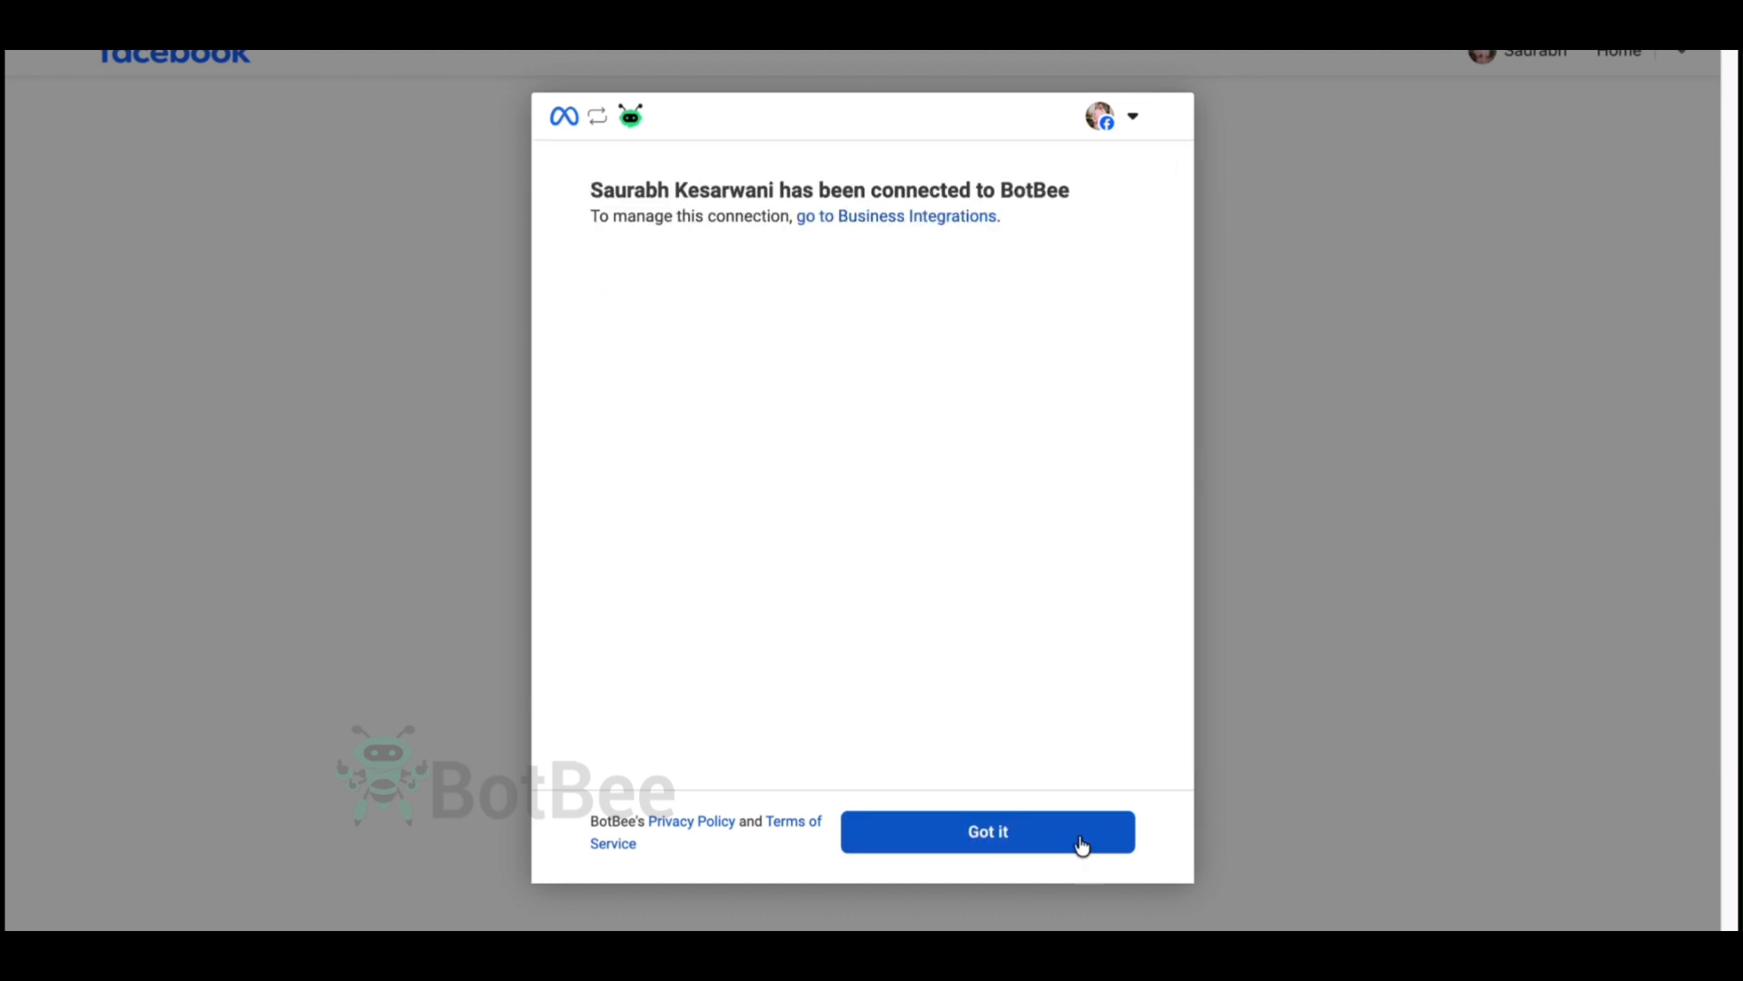
pyautogui.click(1017, 836)
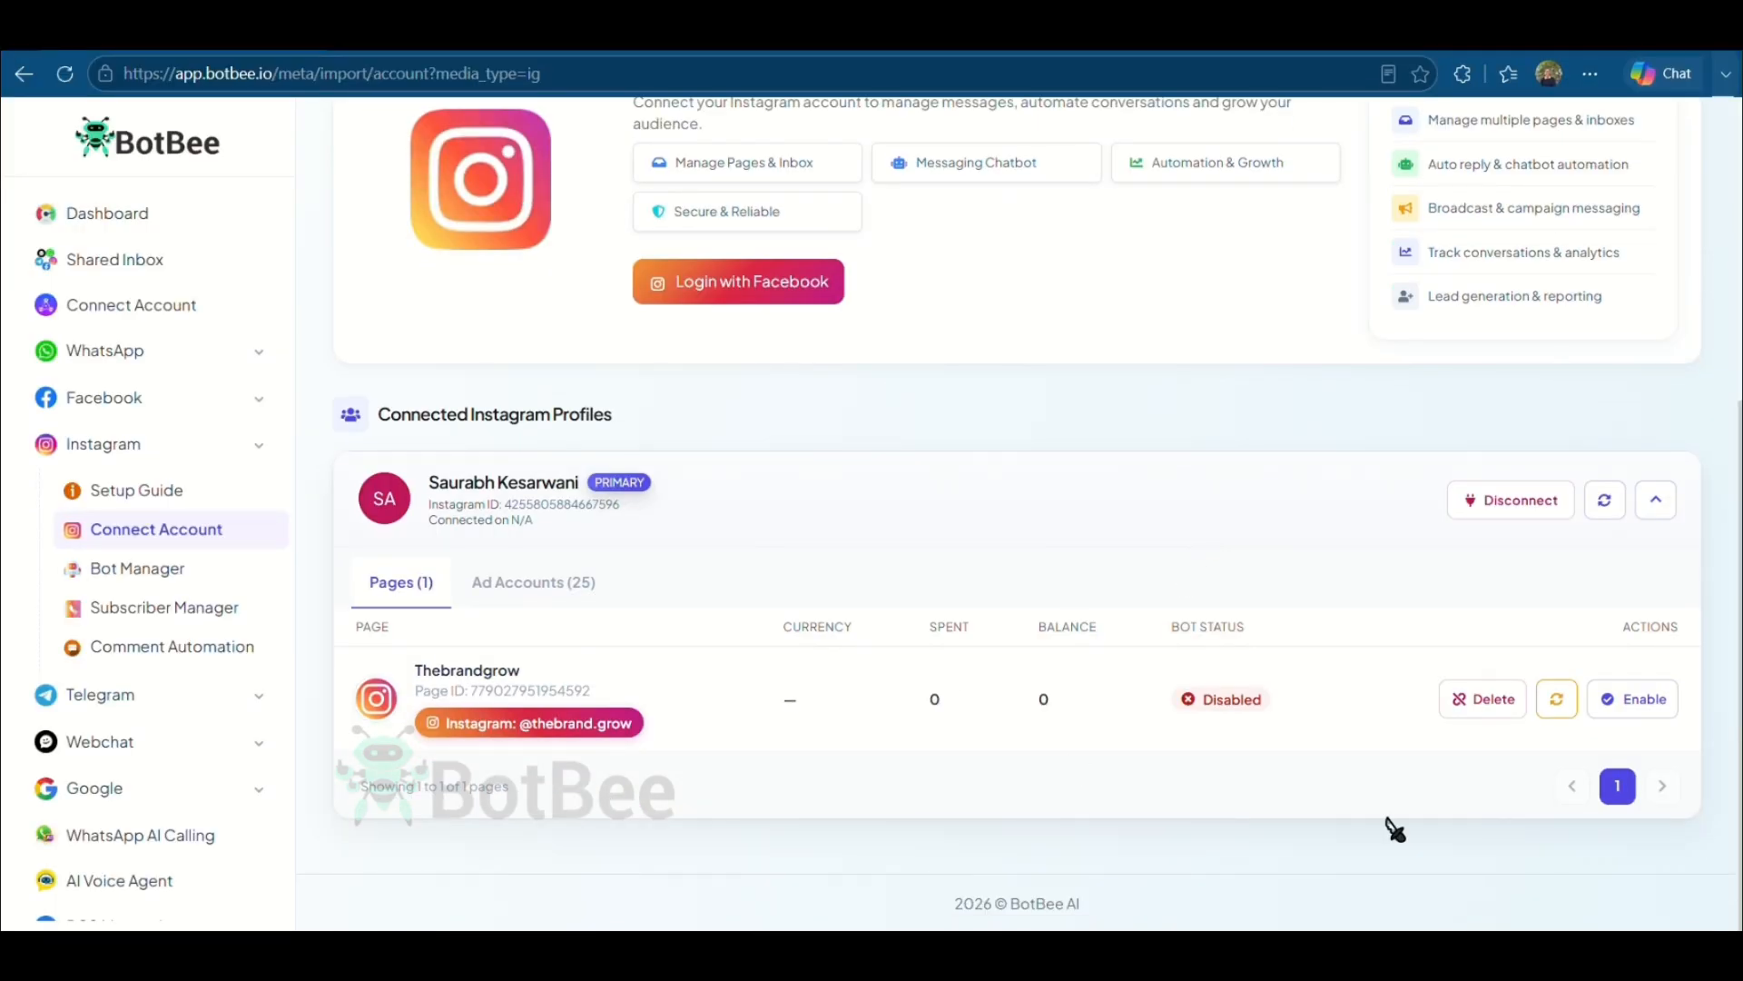
# - Enable the bot for the Thebrandgrow page and refresh its status
pyautogui.click(1639, 701)
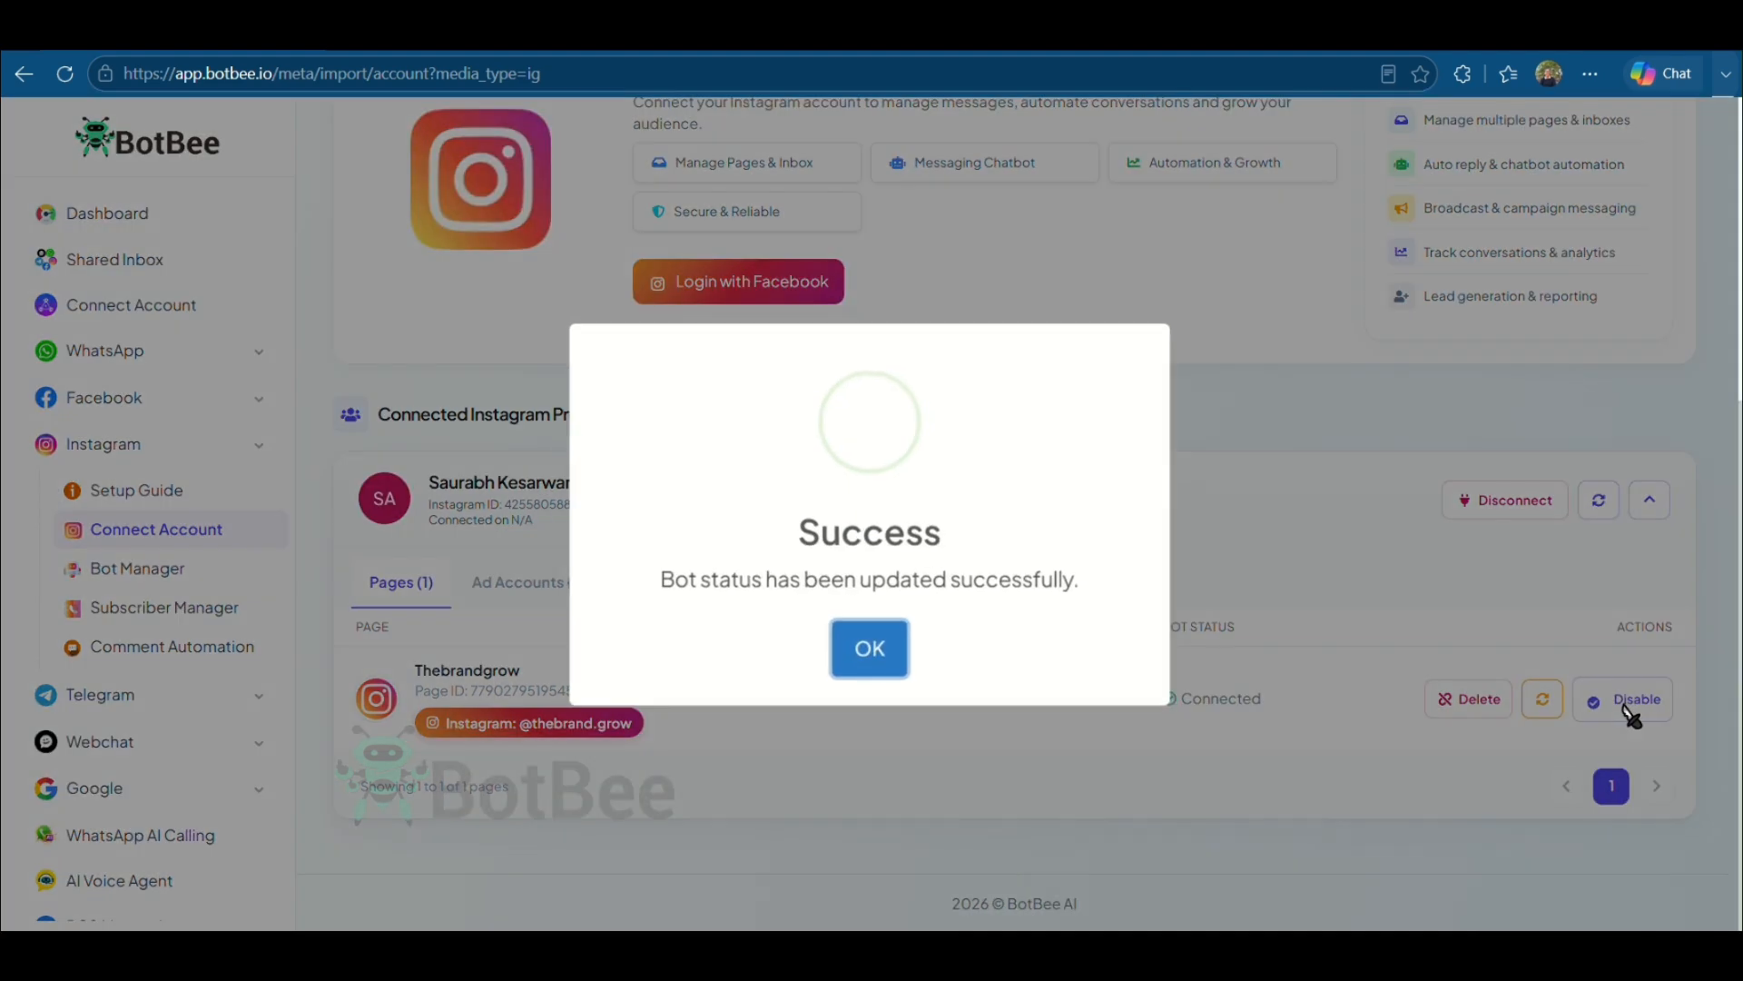
pyautogui.click(870, 646)
pyautogui.click(1544, 701)
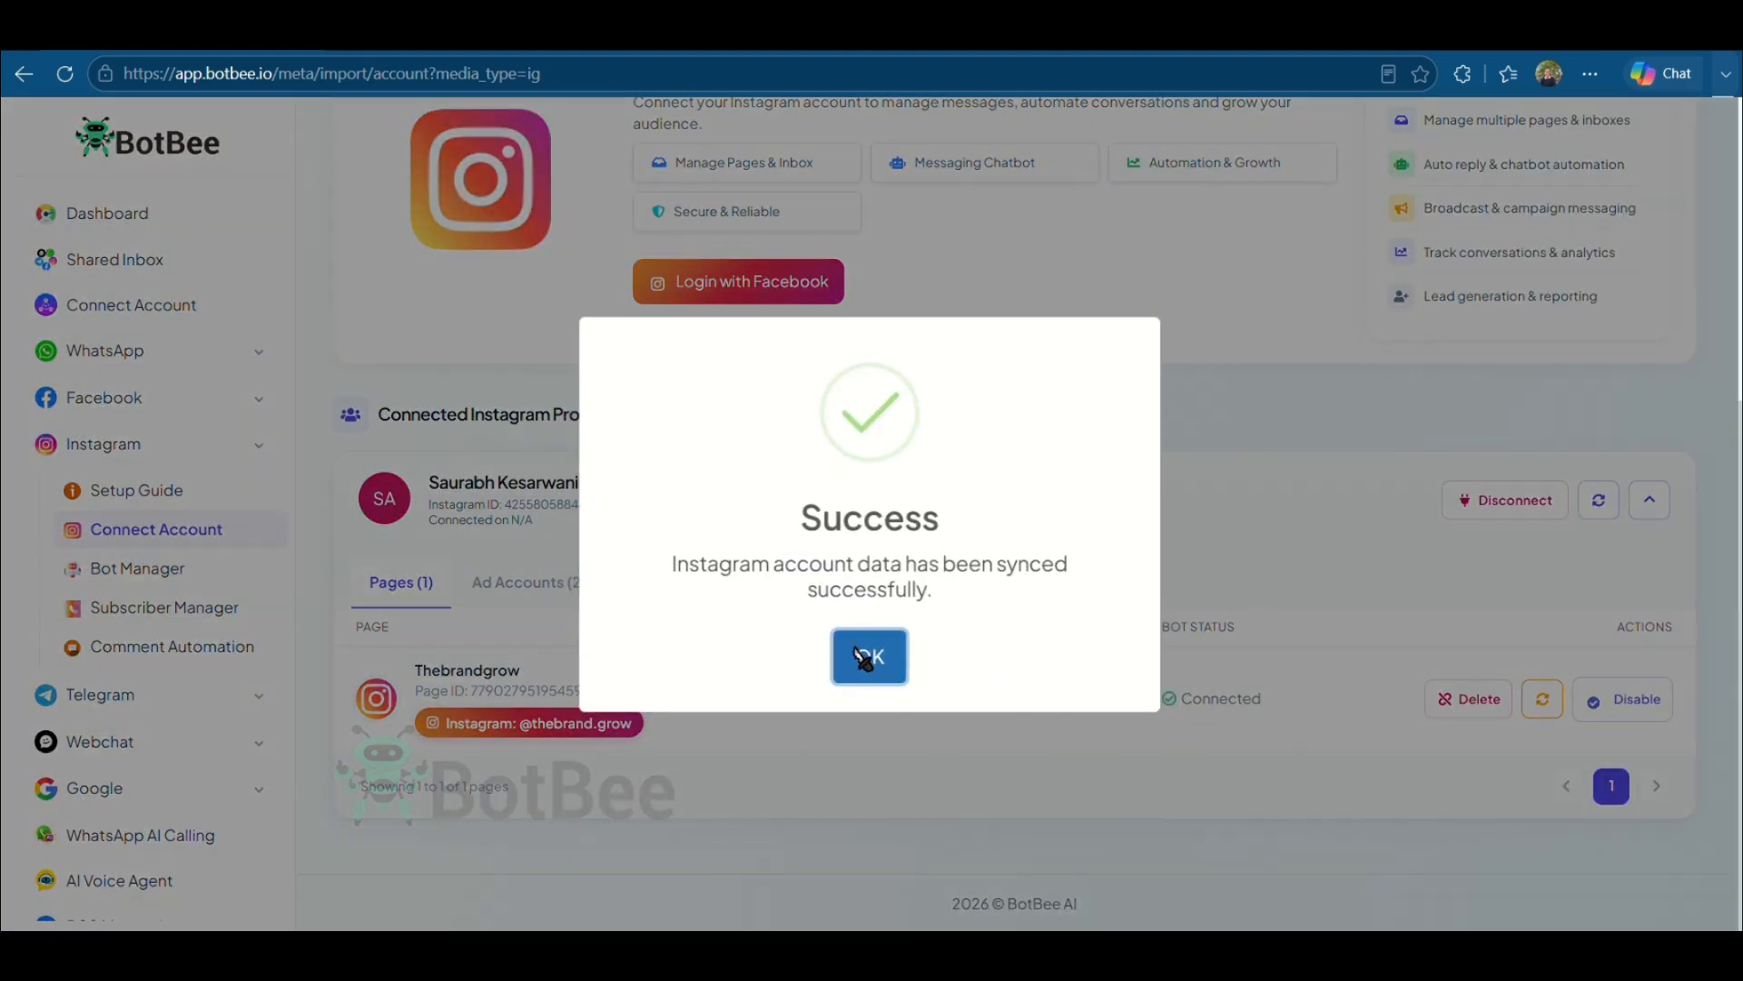
pyautogui.click(868, 654)
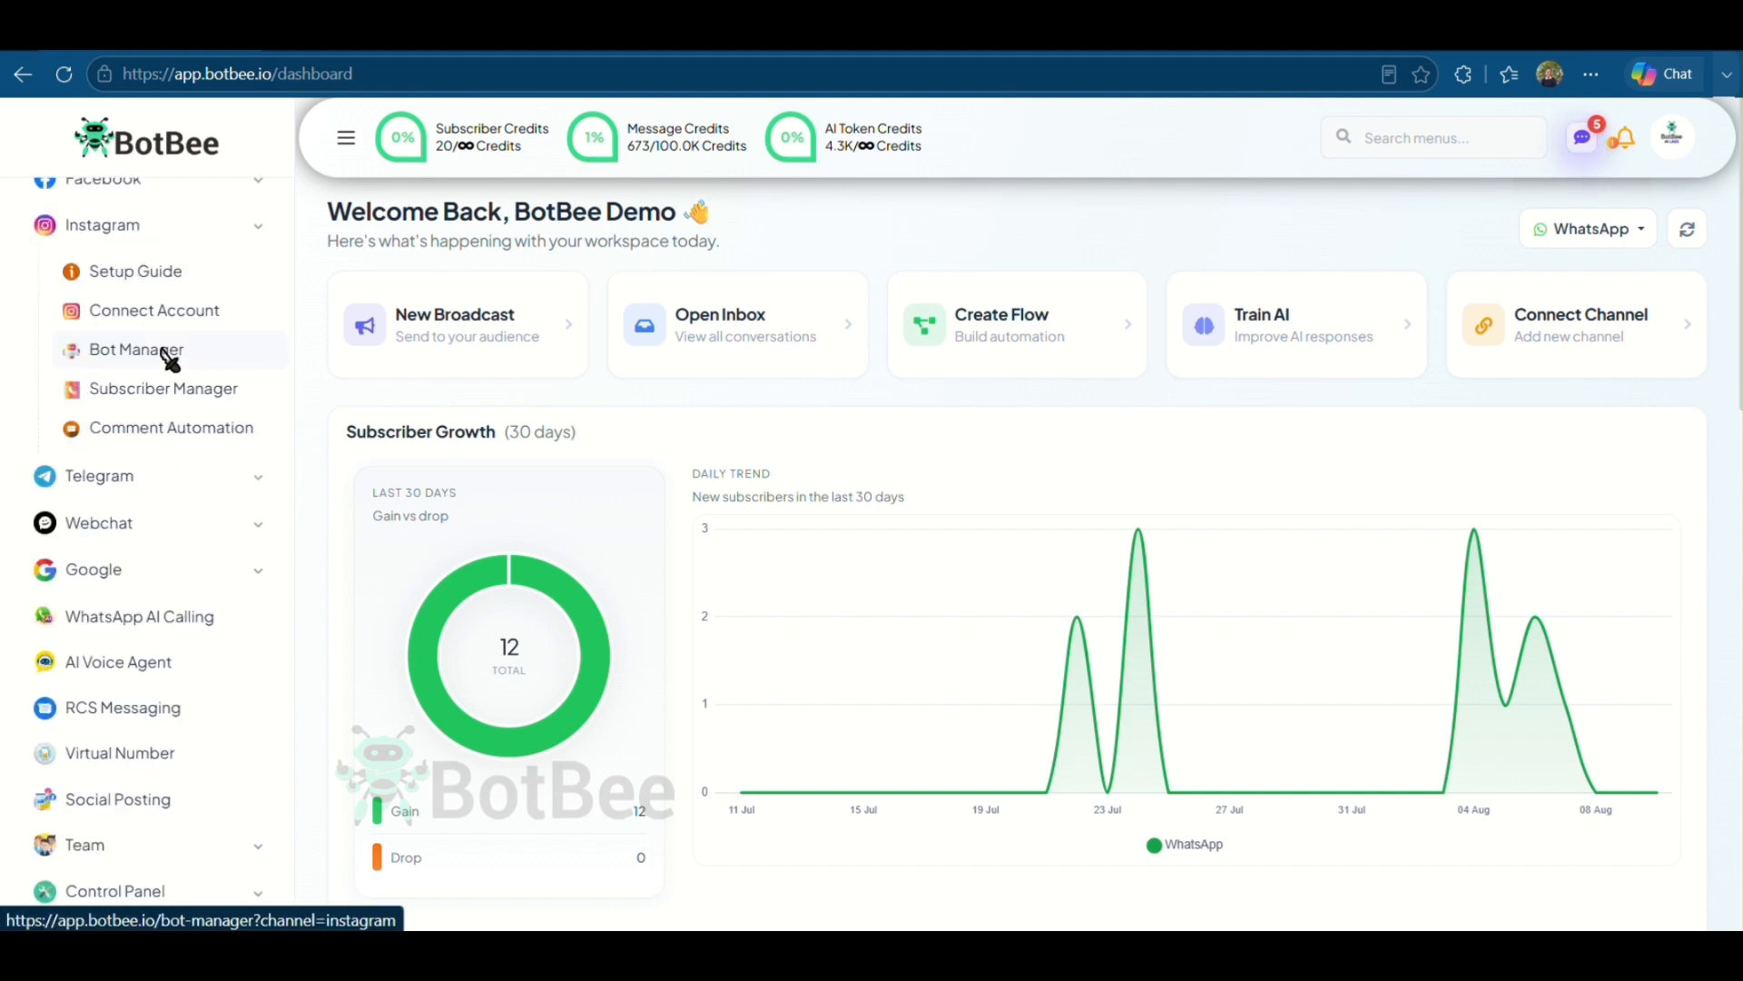
# - Open the Instagram Bot Manager and create a new keyword reply
pyautogui.click(171, 359)
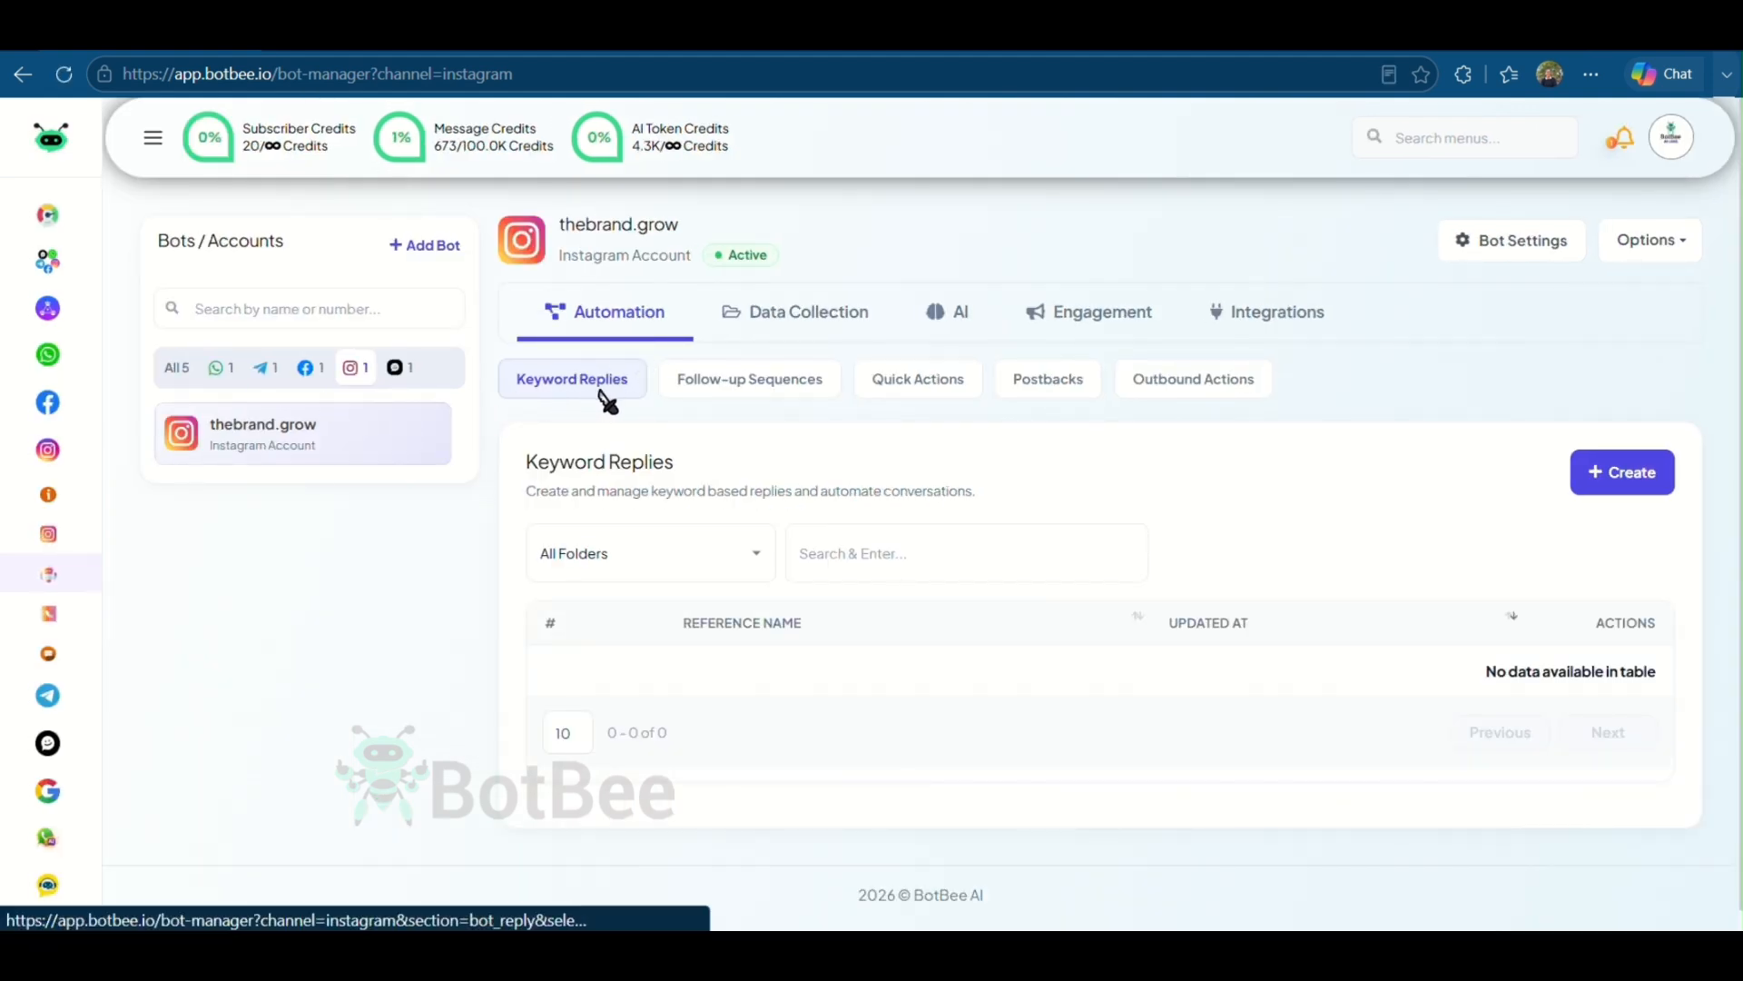
pyautogui.click(1618, 476)
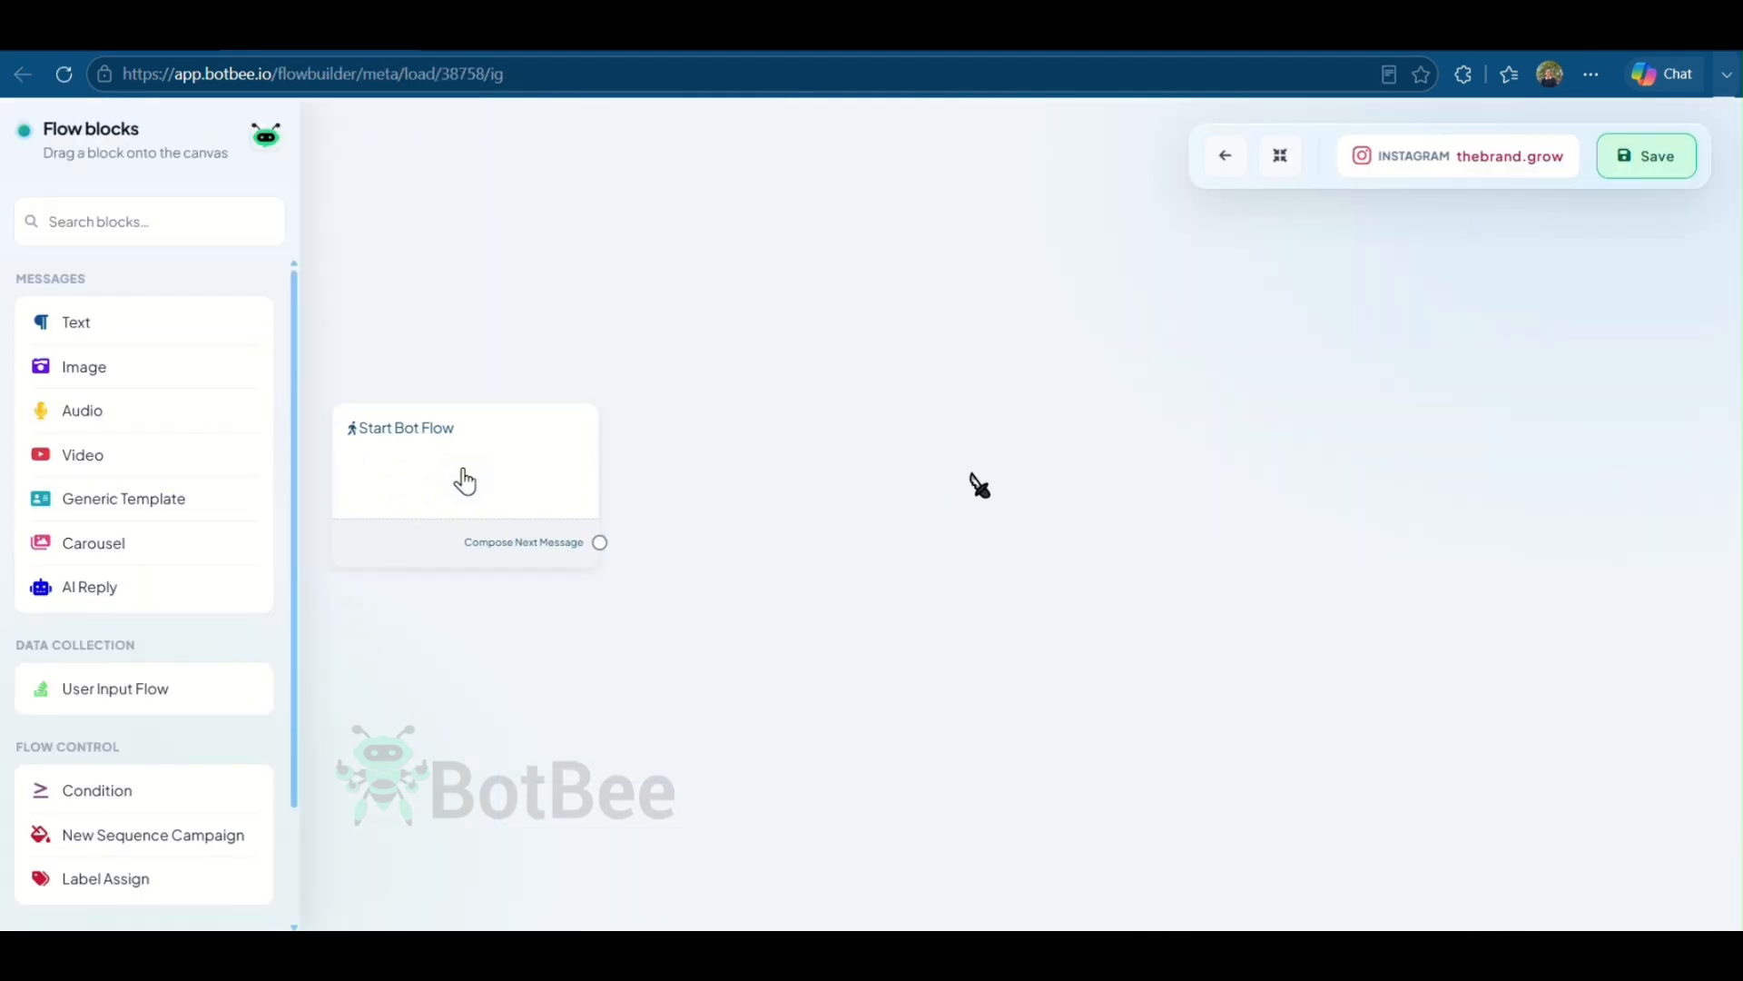
# - Set the start flow's keyword to Bottle with exact keyword match and the title Smart Water Bottle
pyautogui.click(487, 493)
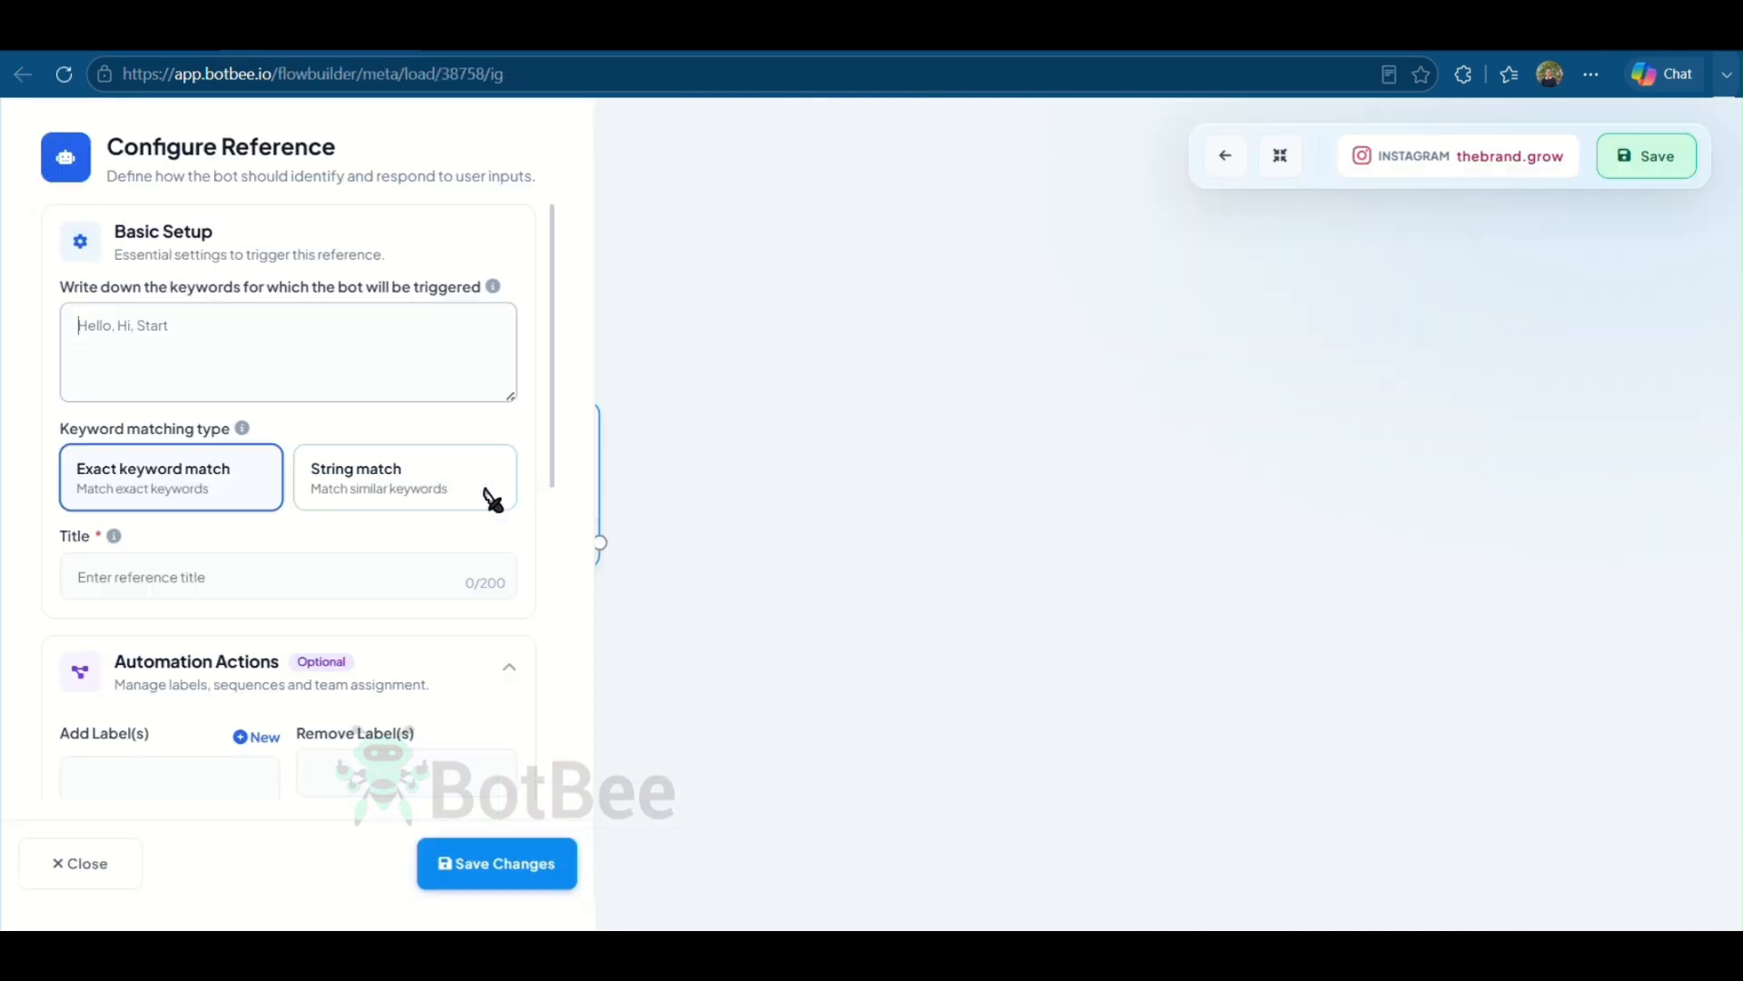
pyautogui.click(227, 337)
pyautogui.write('Bo')
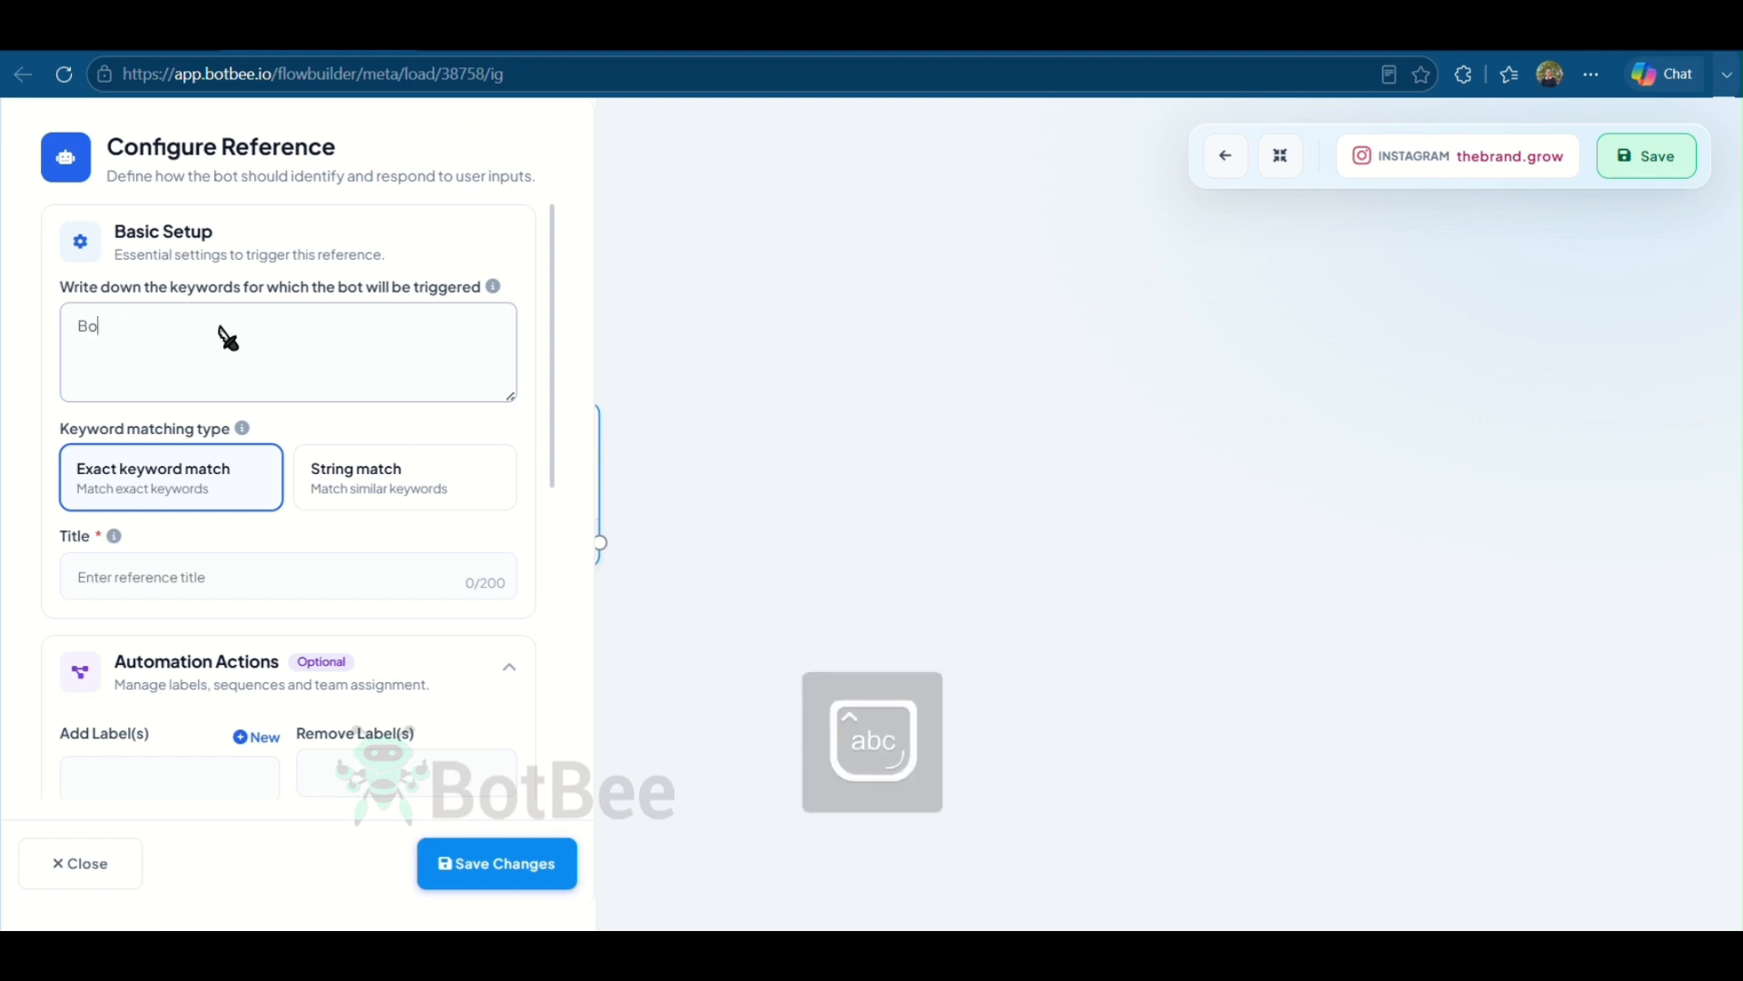
pyautogui.write('ttle')
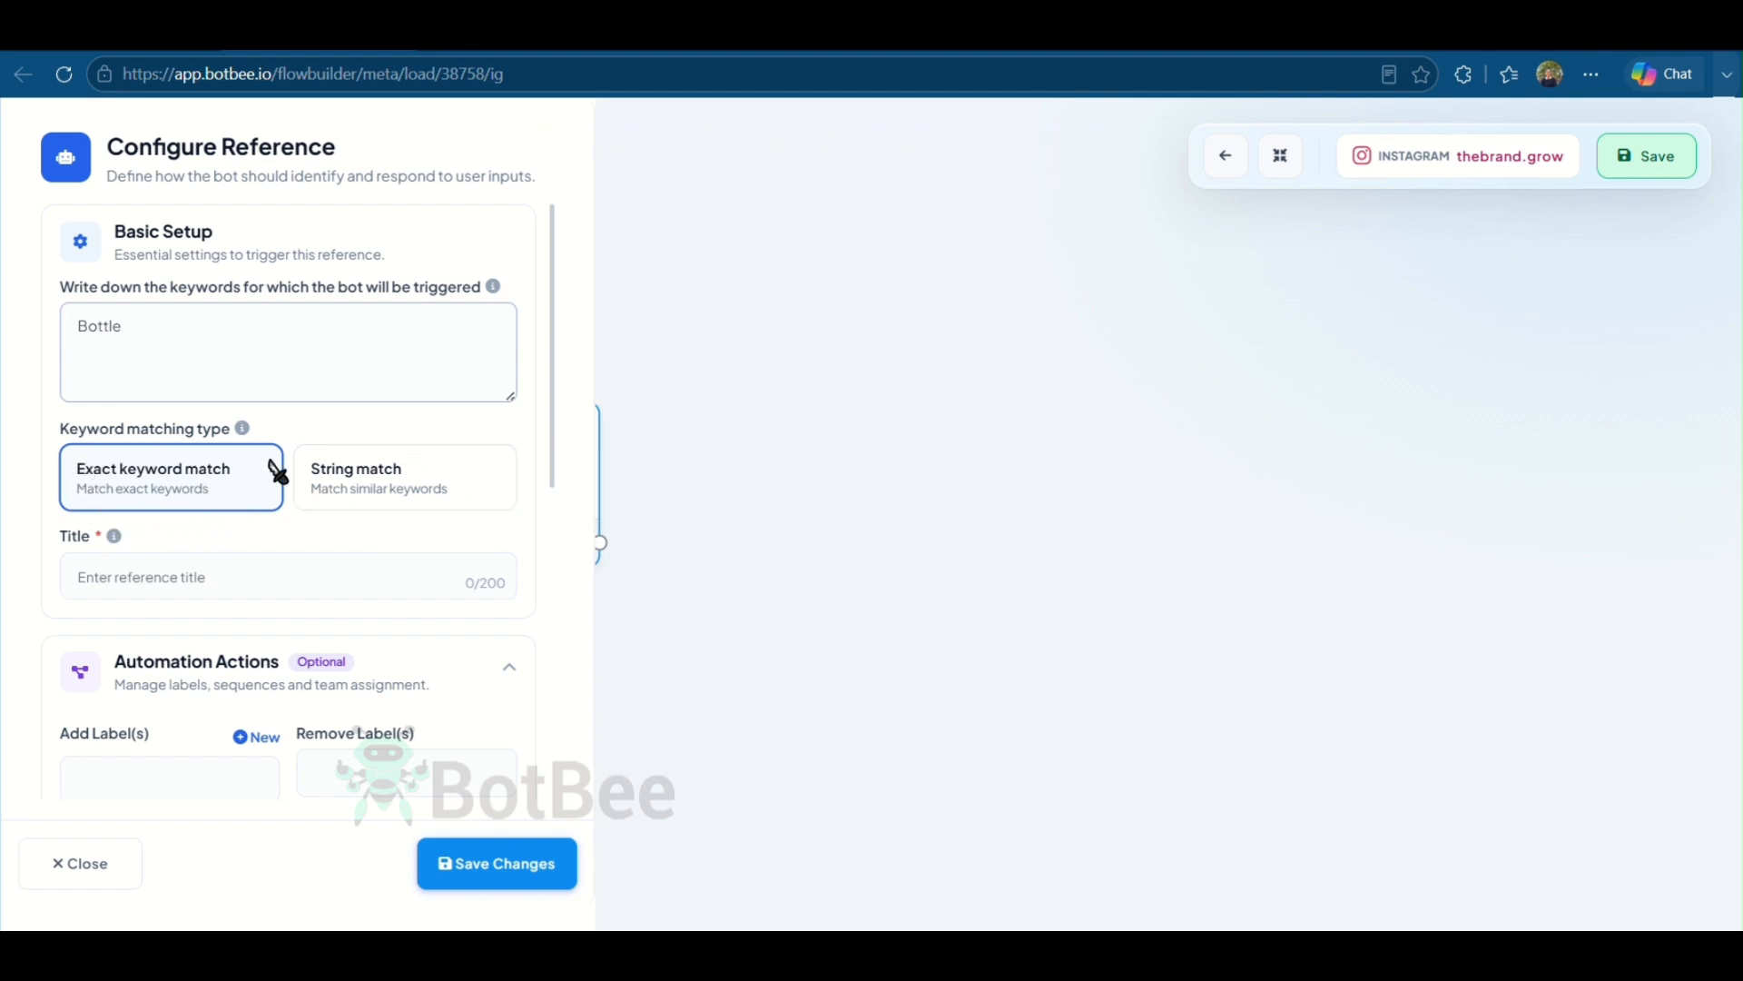
pyautogui.click(329, 586)
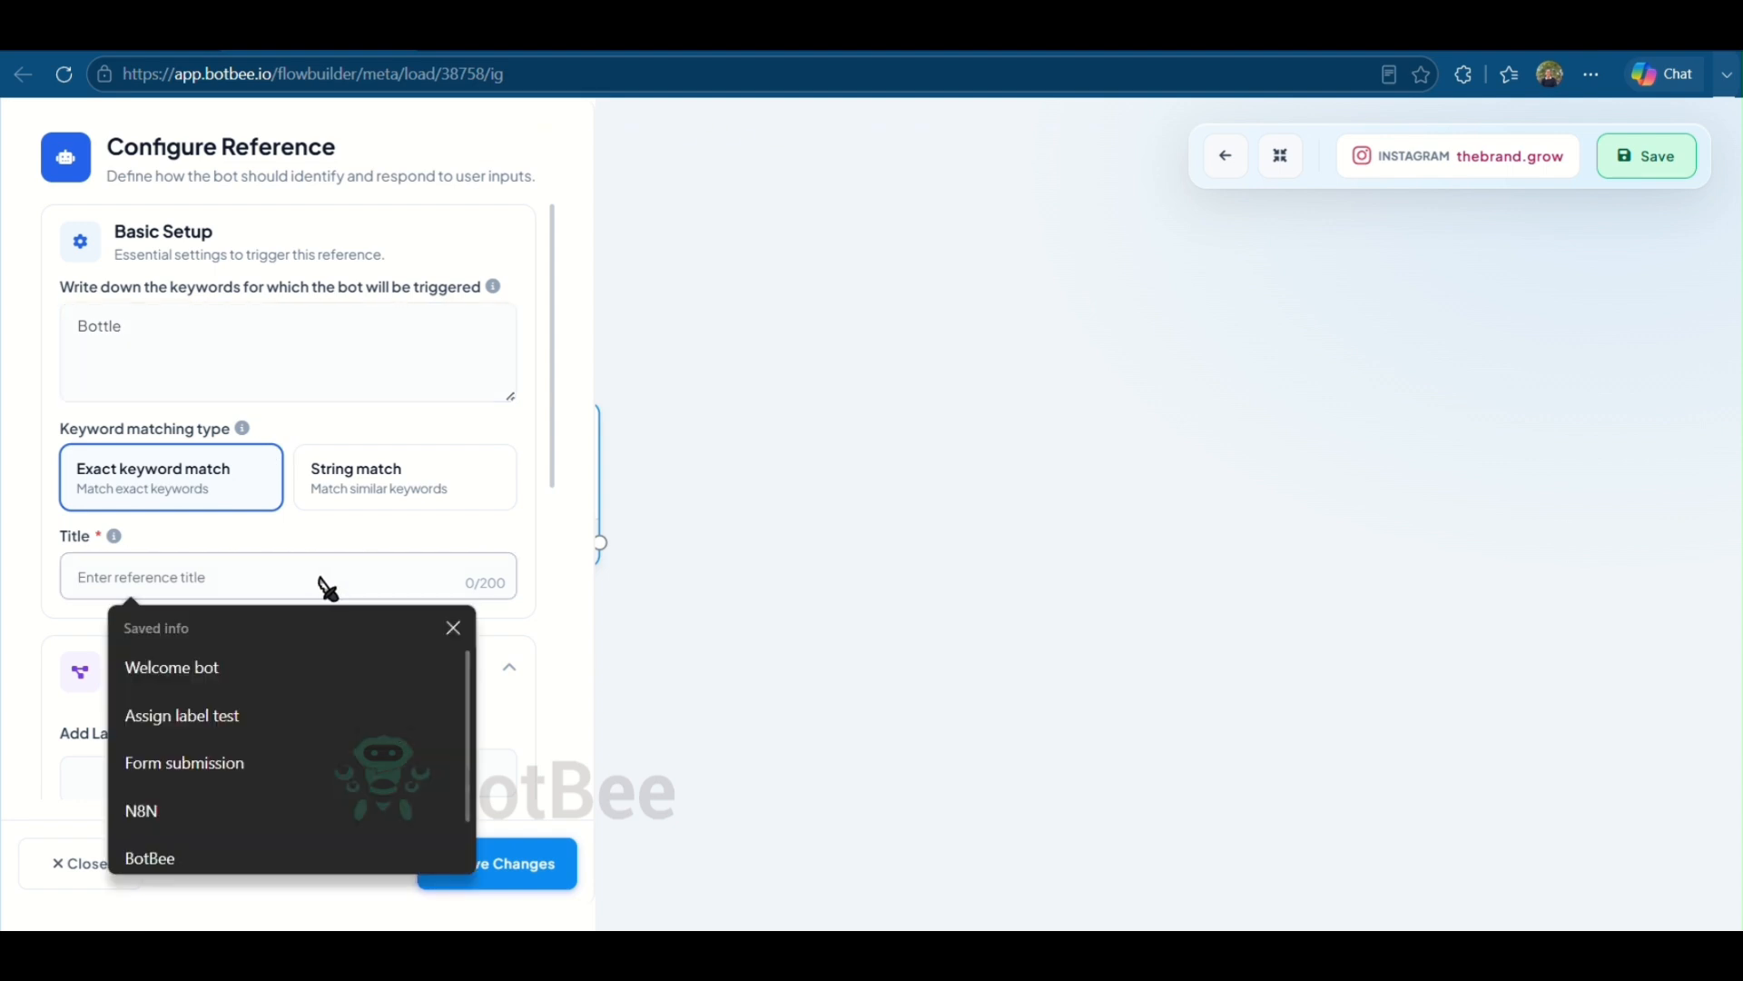
pyautogui.write('Smart Water Bottle')
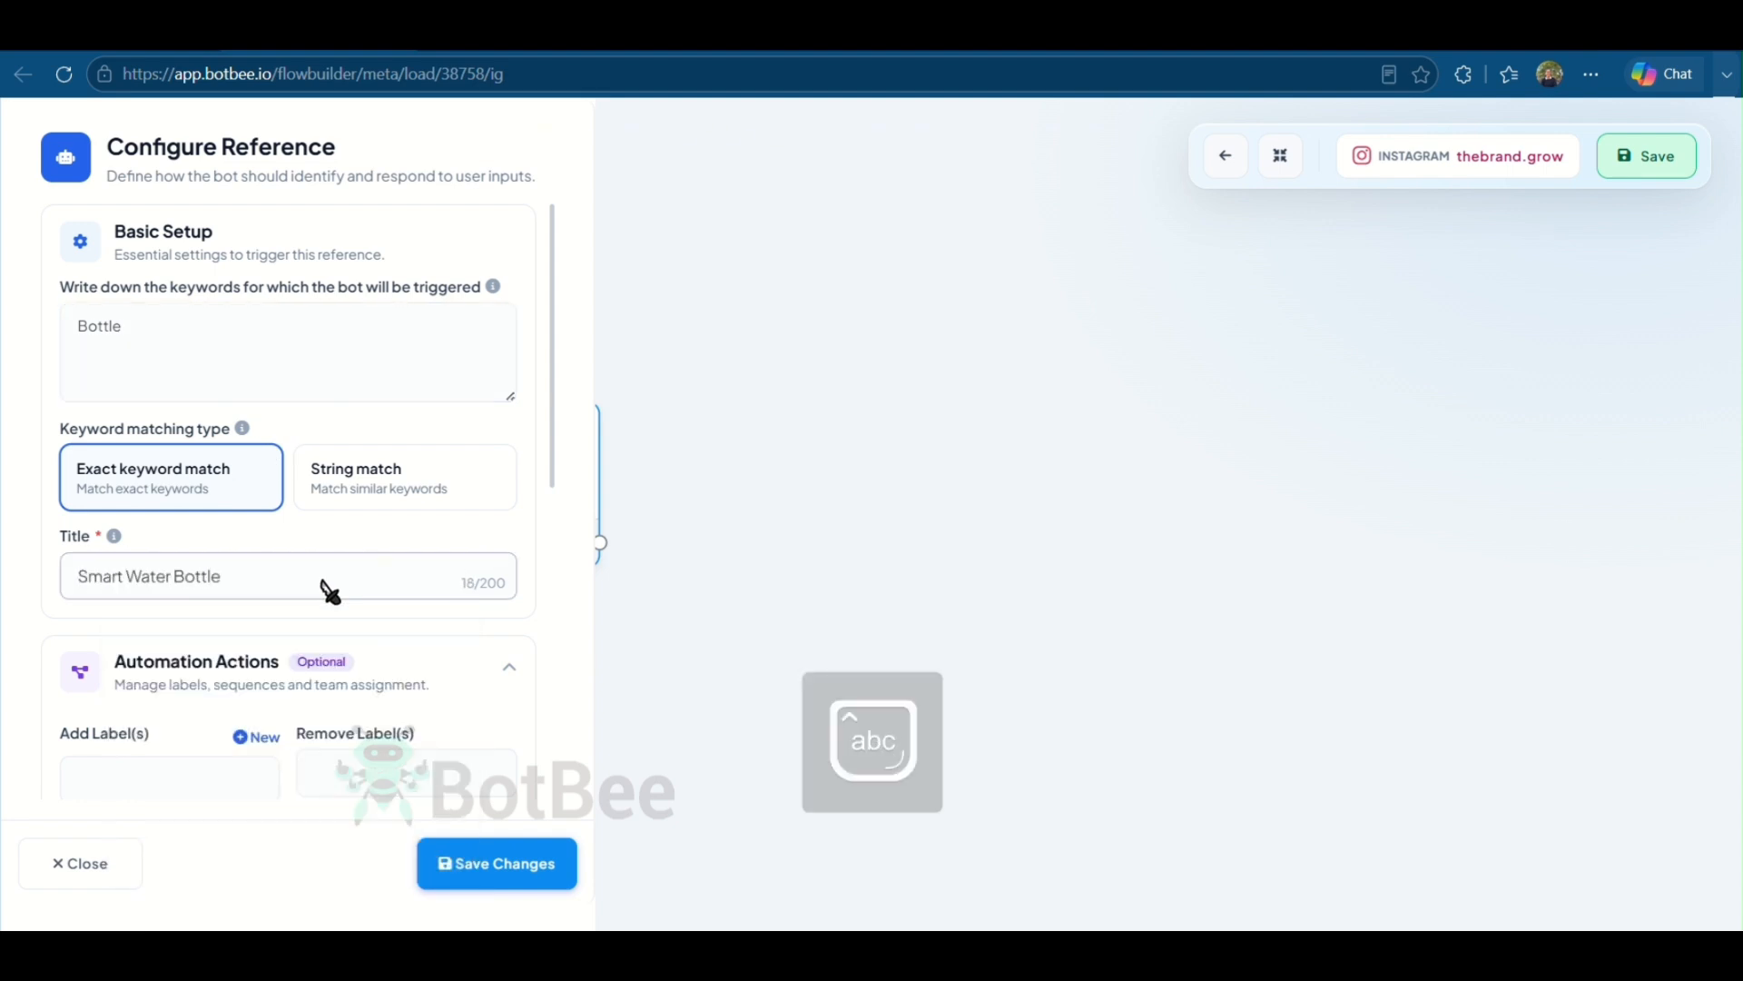
pyautogui.click(471, 860)
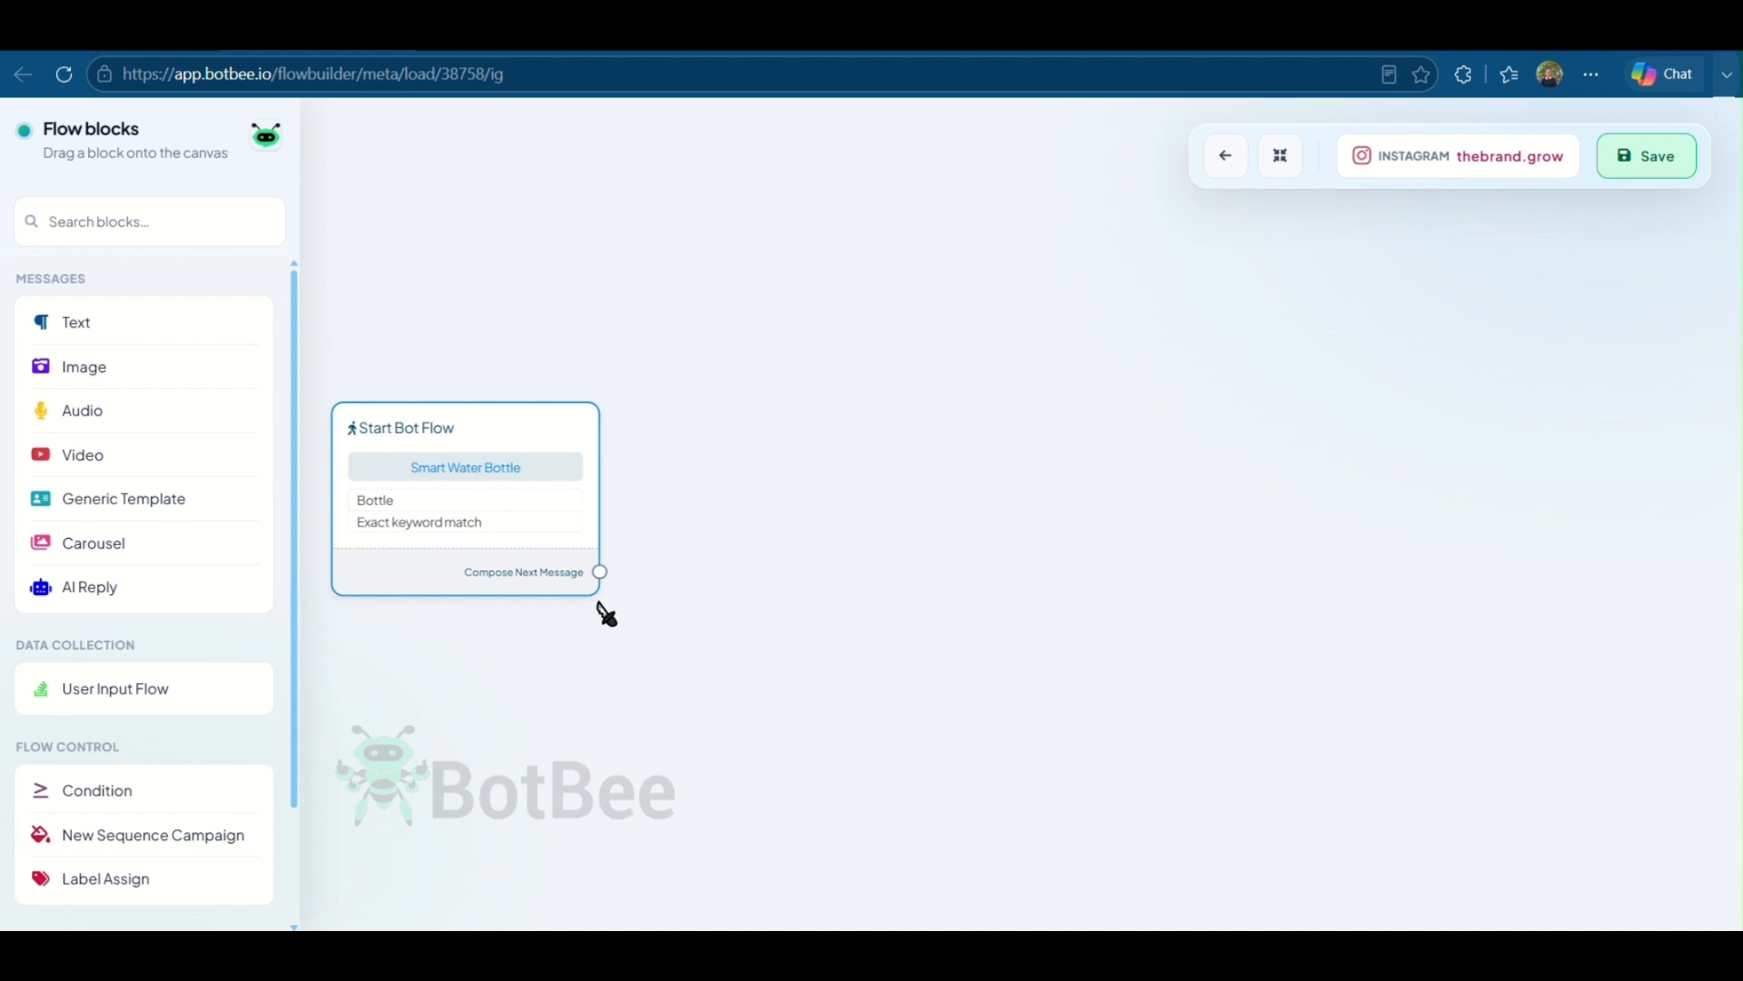
# - Add a welcome Text block after the start node and attach a Buy Now button that sends a message
pyautogui.moveTo(599, 572); pyautogui.dragTo(816, 424)
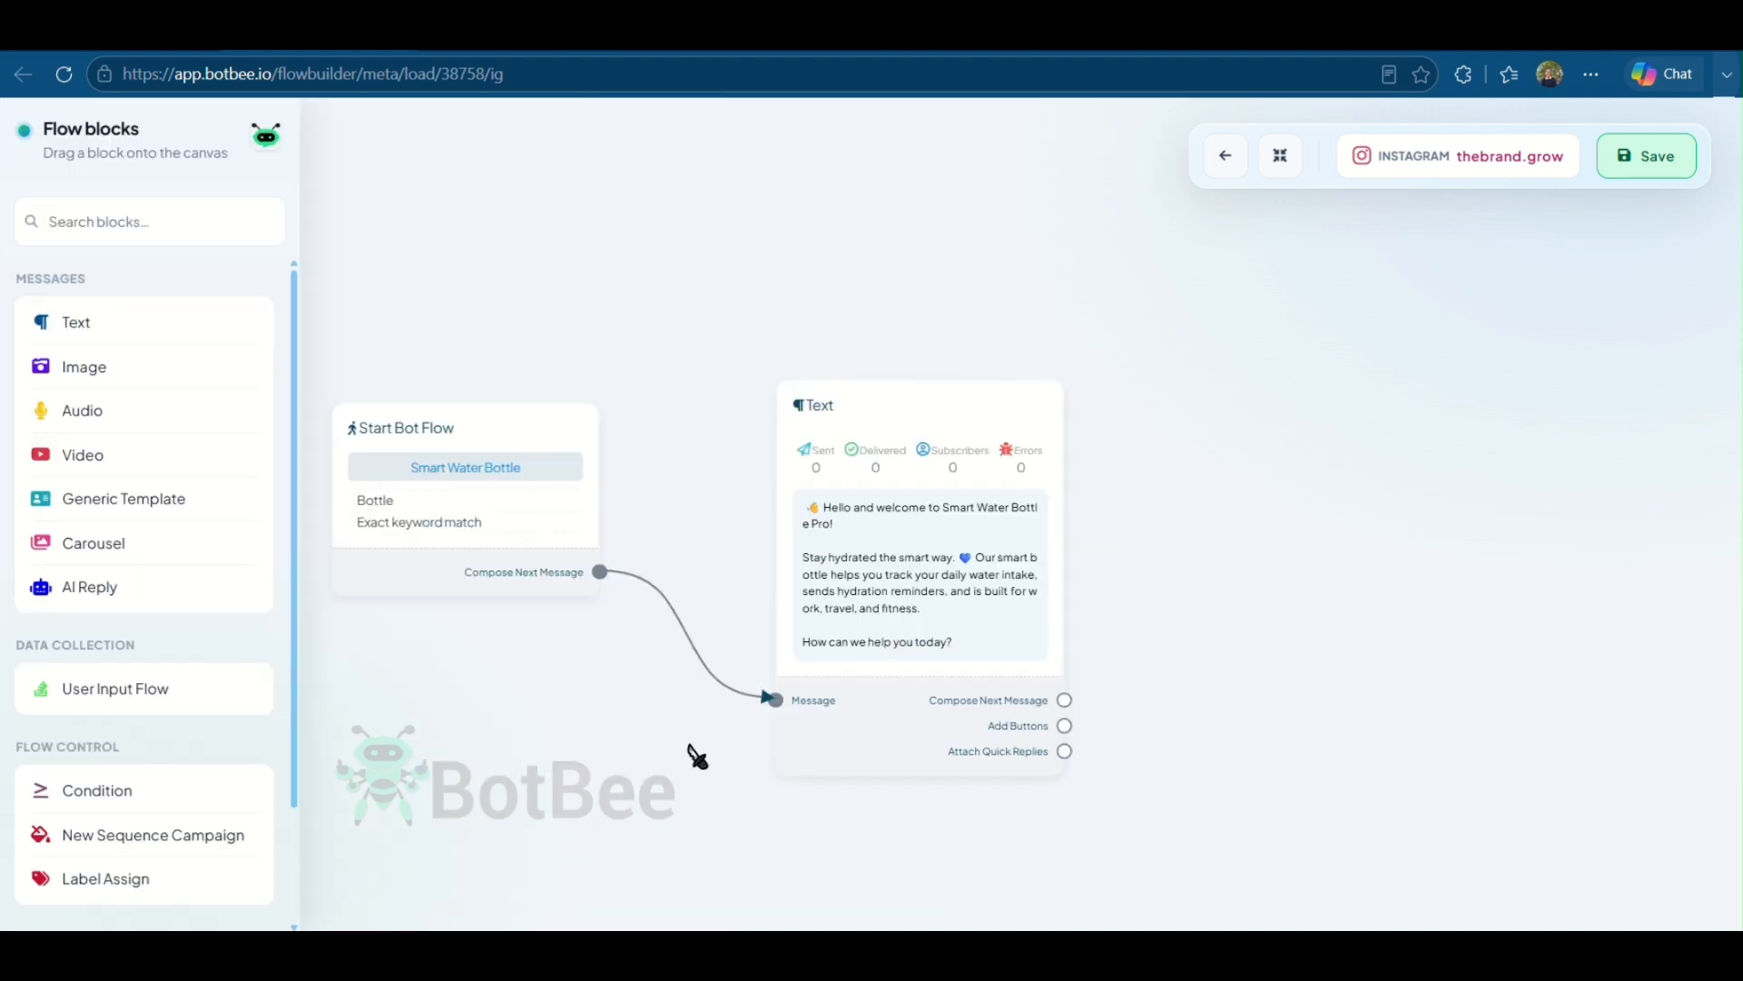
pyautogui.moveTo(944, 653); pyautogui.dragTo(1216, 463)
pyautogui.click(312, 332)
pyautogui.write('Buy Now')
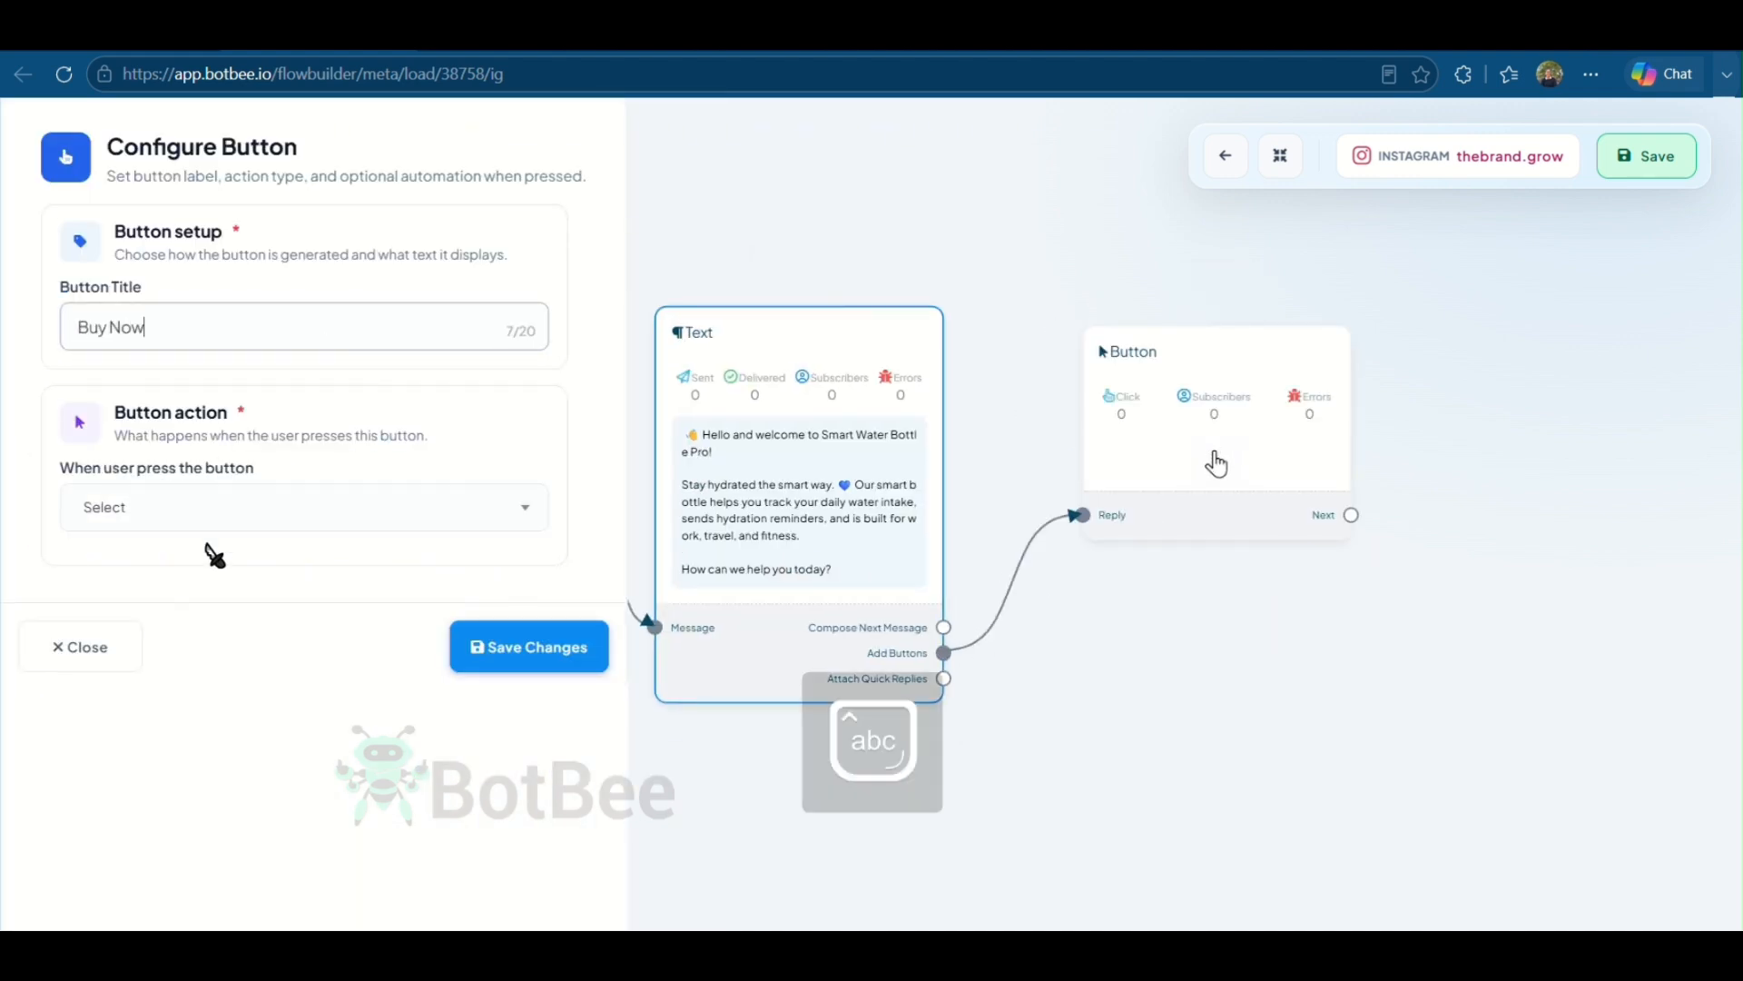
pyautogui.click(214, 507)
pyautogui.click(281, 677)
pyautogui.click(663, 867)
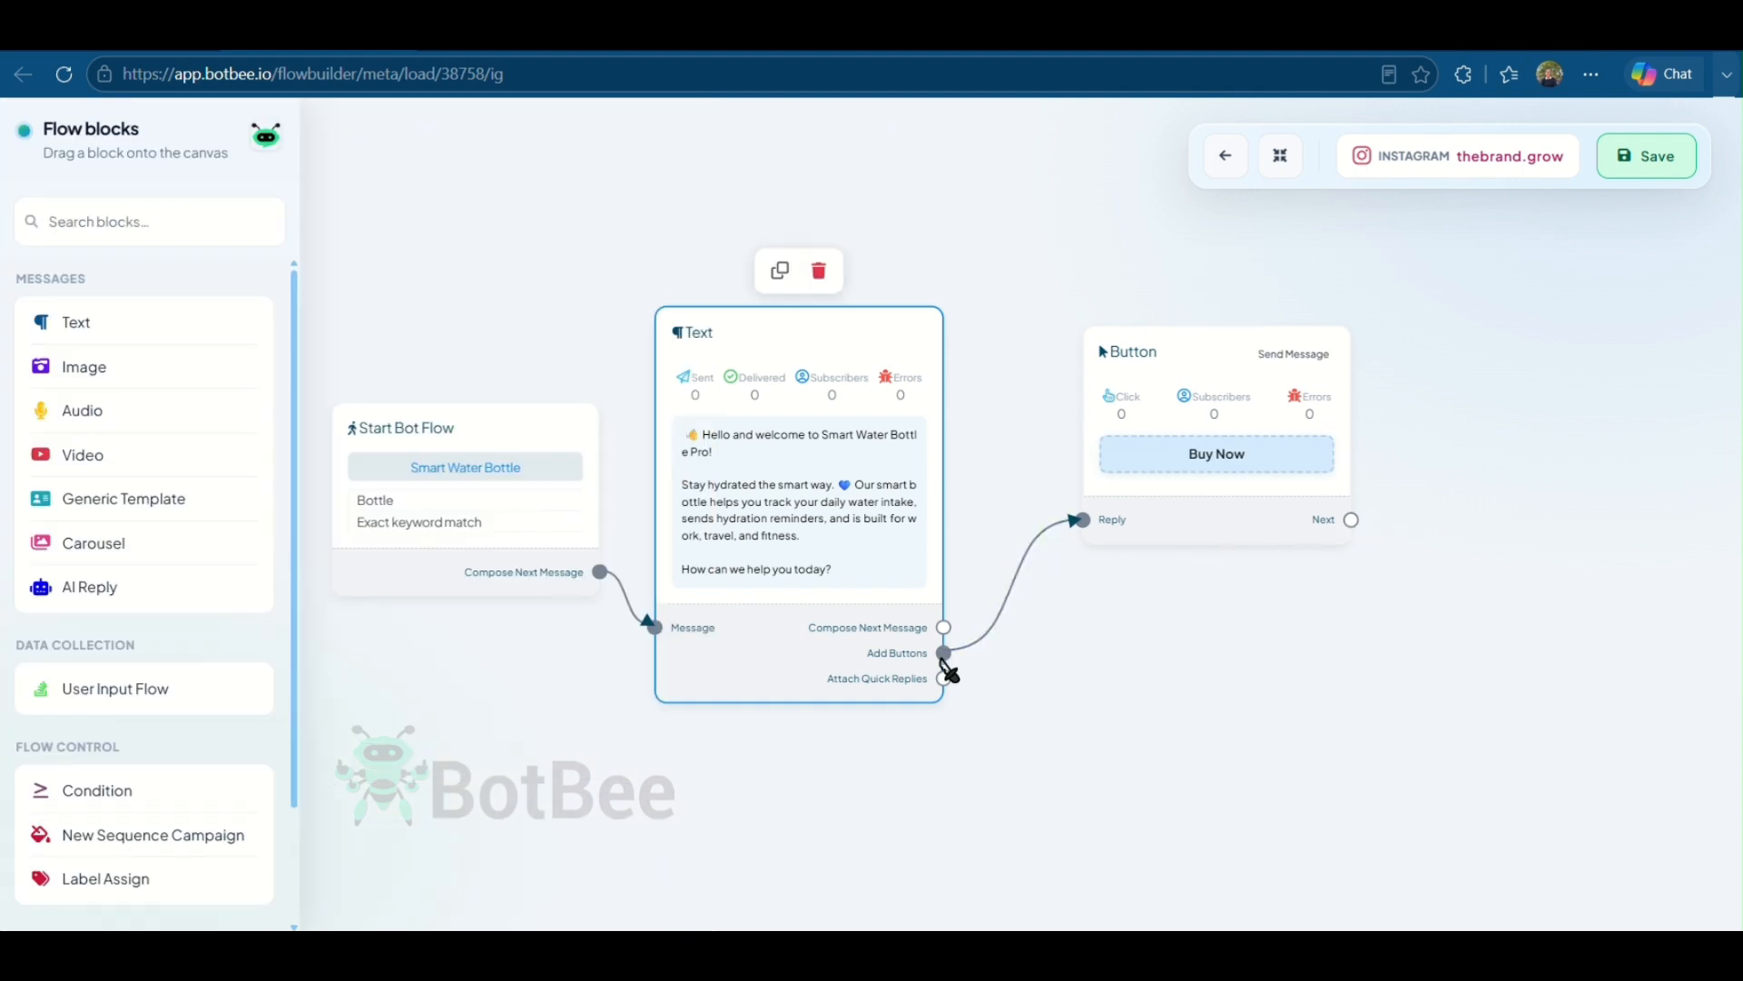
# - Attach a second button titled Contact Us to the welcome text, with the Send Message action
pyautogui.moveTo(945, 653); pyautogui.dragTo(1256, 894)
pyautogui.click(239, 338)
pyautogui.write('Contact Us')
pyautogui.click(305, 507)
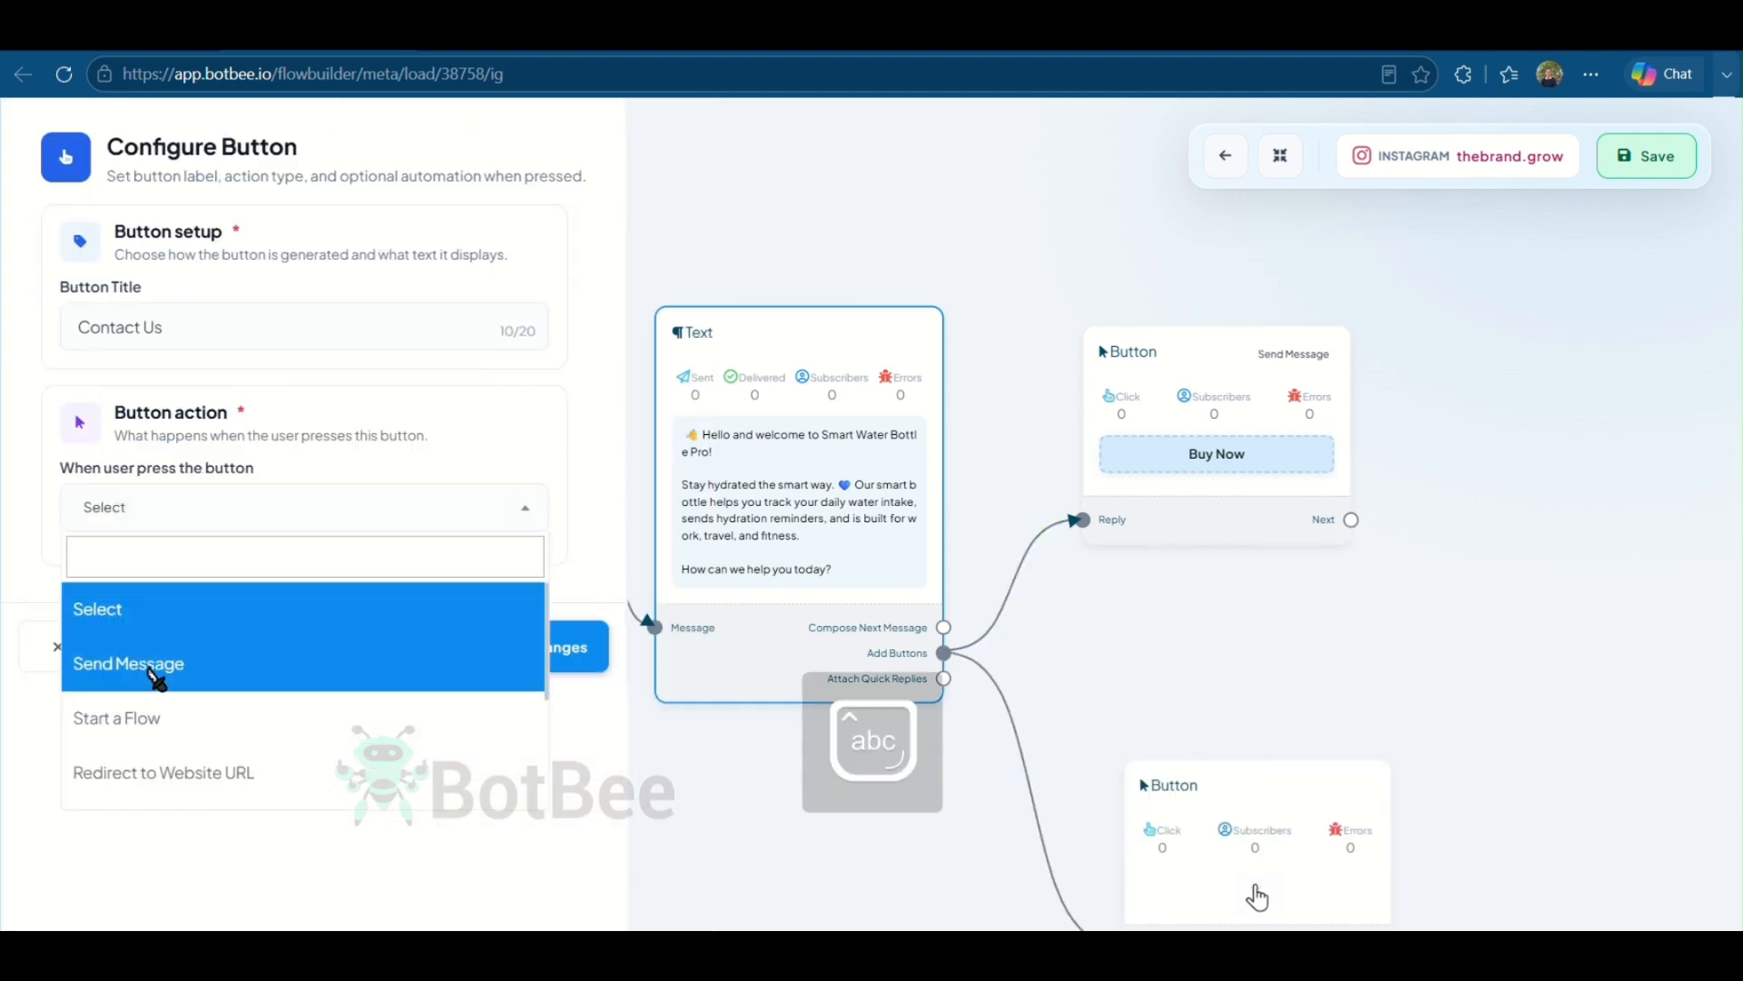
pyautogui.click(148, 664)
pyautogui.click(530, 647)
# - Add a Text block after the Buy Now button and paste the product details reply into it
pyautogui.moveTo(859, 577); pyautogui.dragTo(1101, 490)
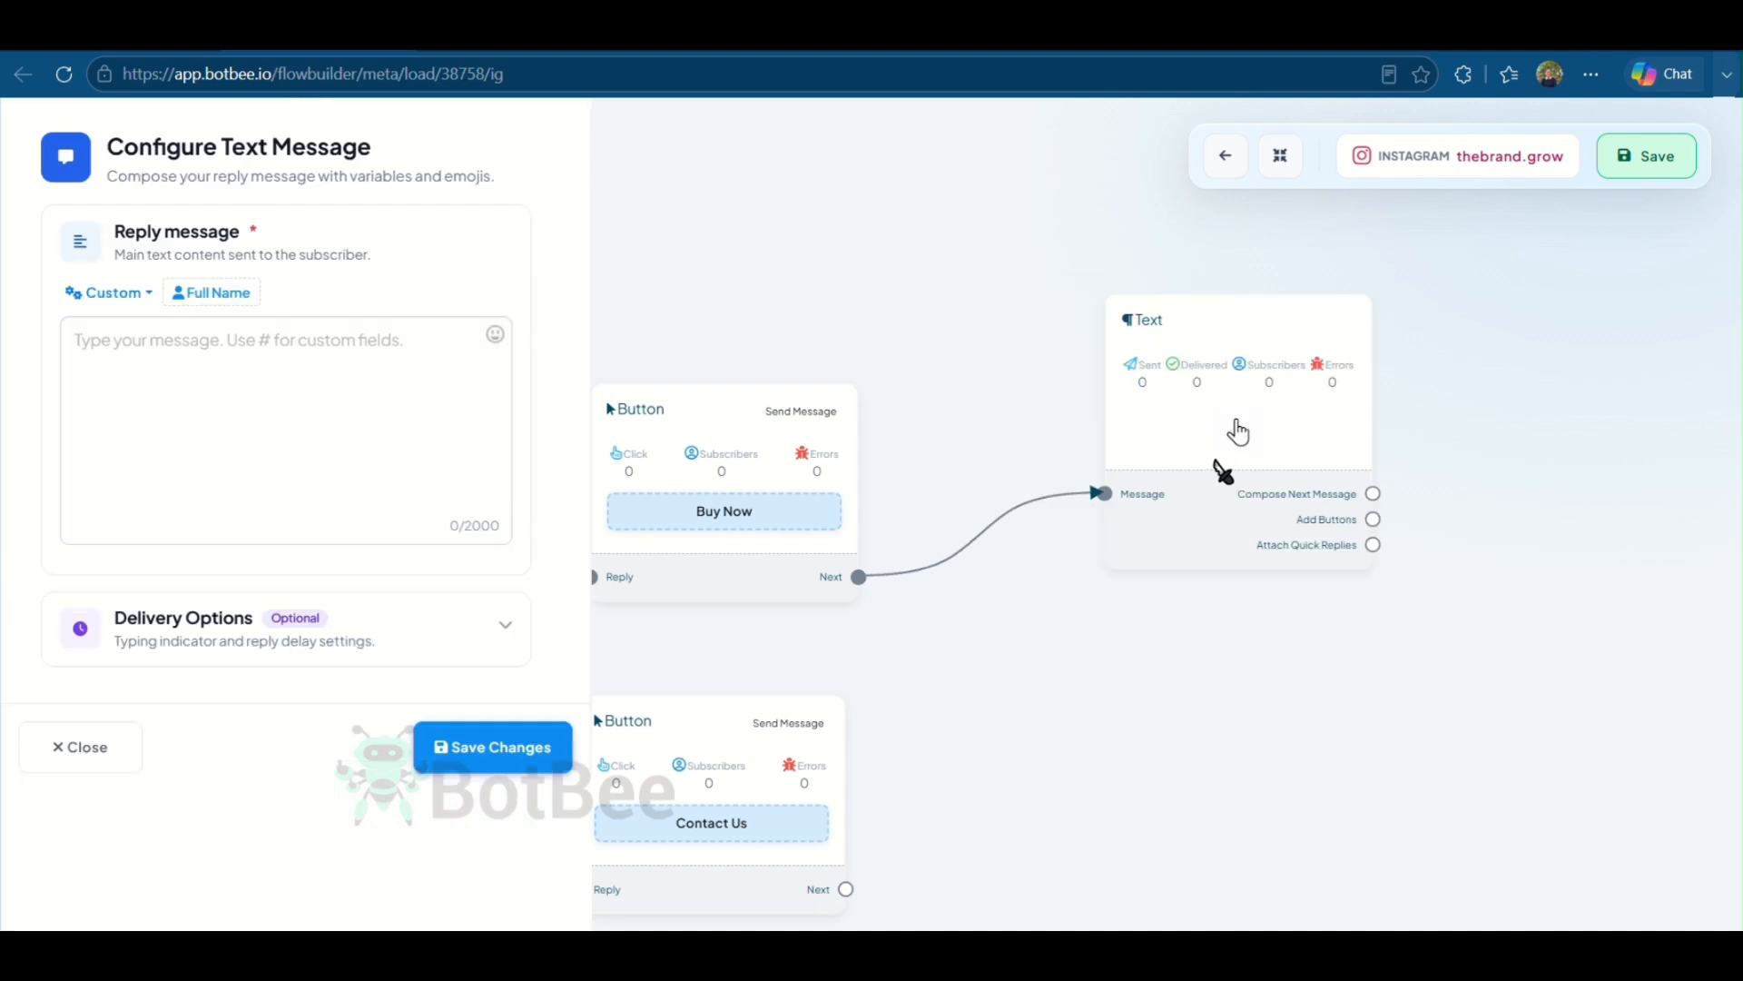
pyautogui.click(358, 440)
pyautogui.write('Great choice! 🎉 The Smart Water Bottle Pro is available for ₹2,499 (Demo Price).  ✨ Features: * Smart hydration tracking * Reminder notifications * Leak-proof & BPA-free * 30-day battery life  Reply with your name and delivery address, or visit our website to place your order.')
pyautogui.click(634, 743)
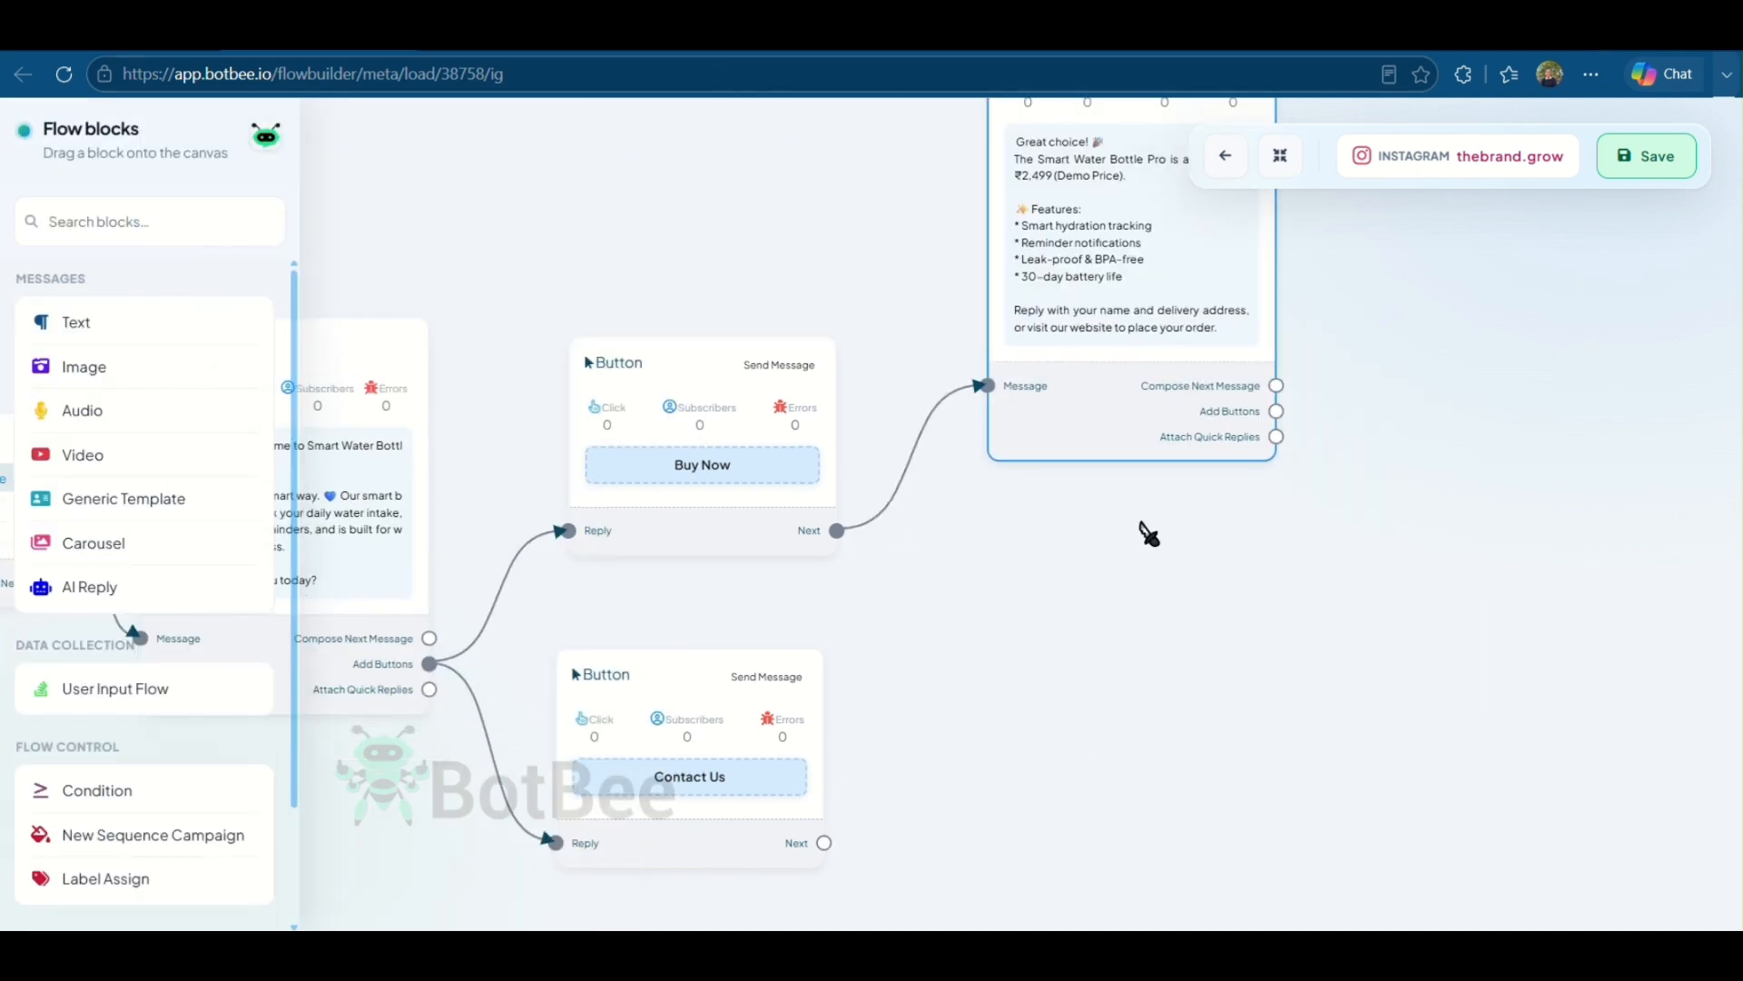
# - Add a Text block after the Contact Us button with the pasted support contact reply, and save the flow
pyautogui.moveTo(696, 782); pyautogui.dragTo(879, 568)
pyautogui.click(867, 569)
pyautogui.click(284, 475)
pyautogui.hotkey('ctrl', 'v')
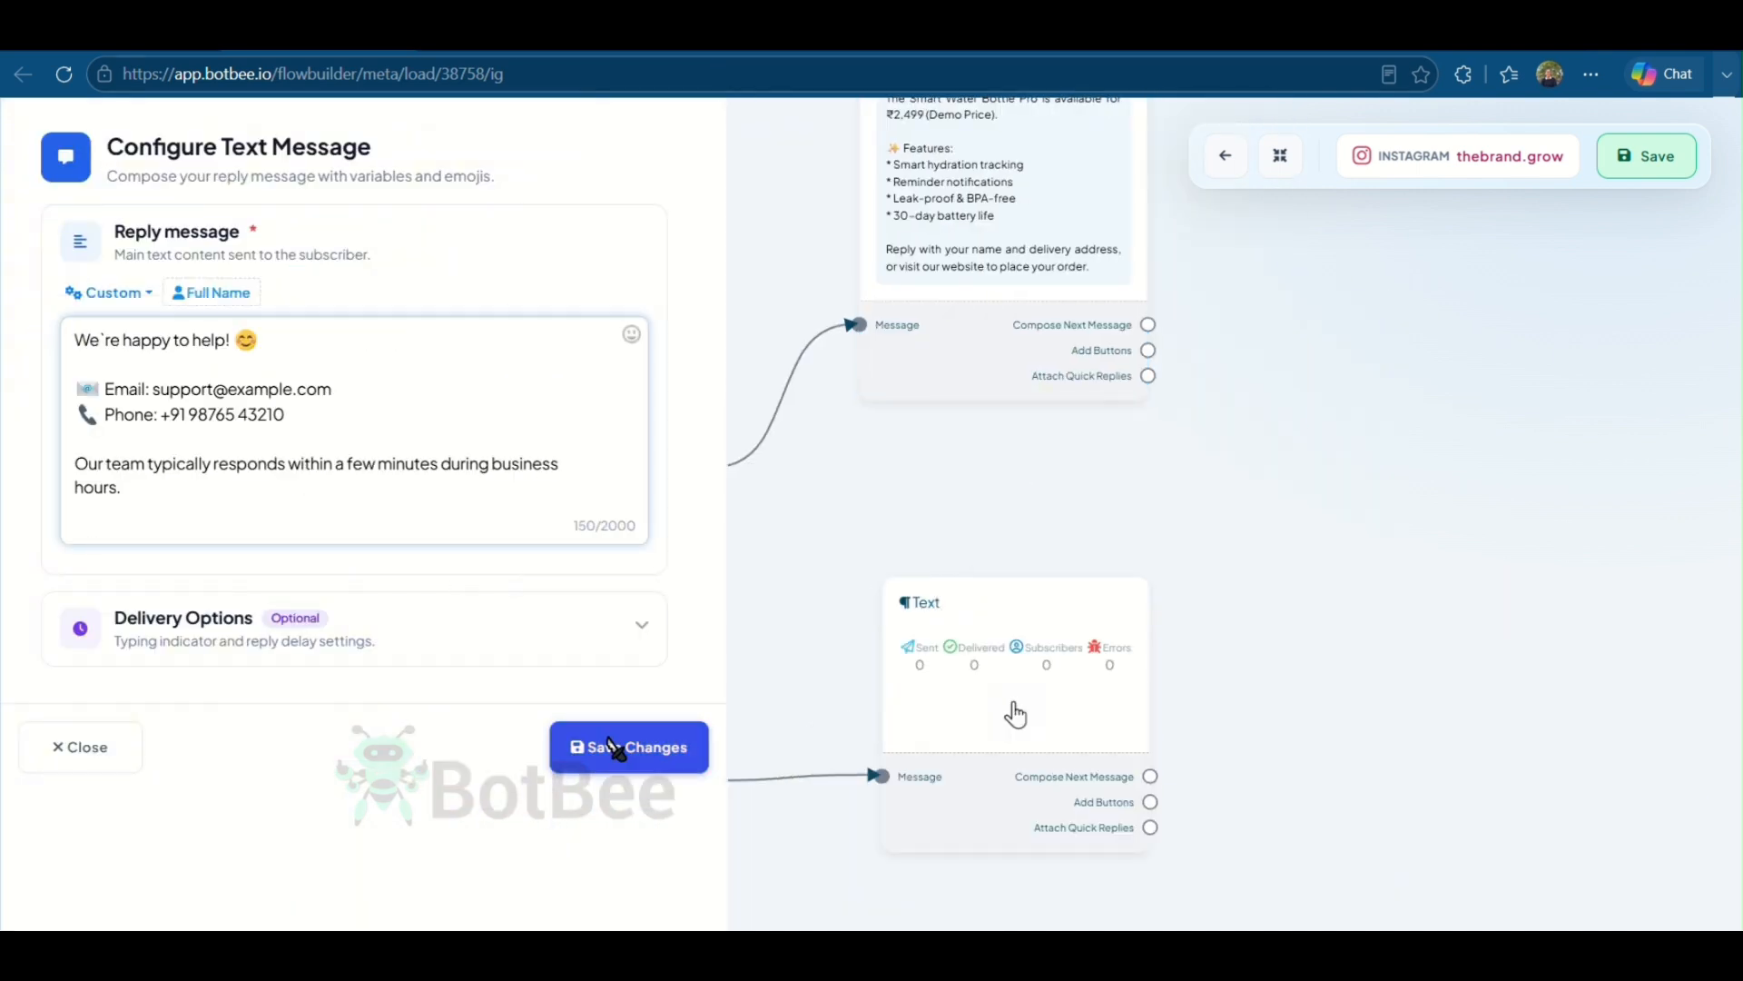
pyautogui.click(630, 744)
pyautogui.click(1646, 163)
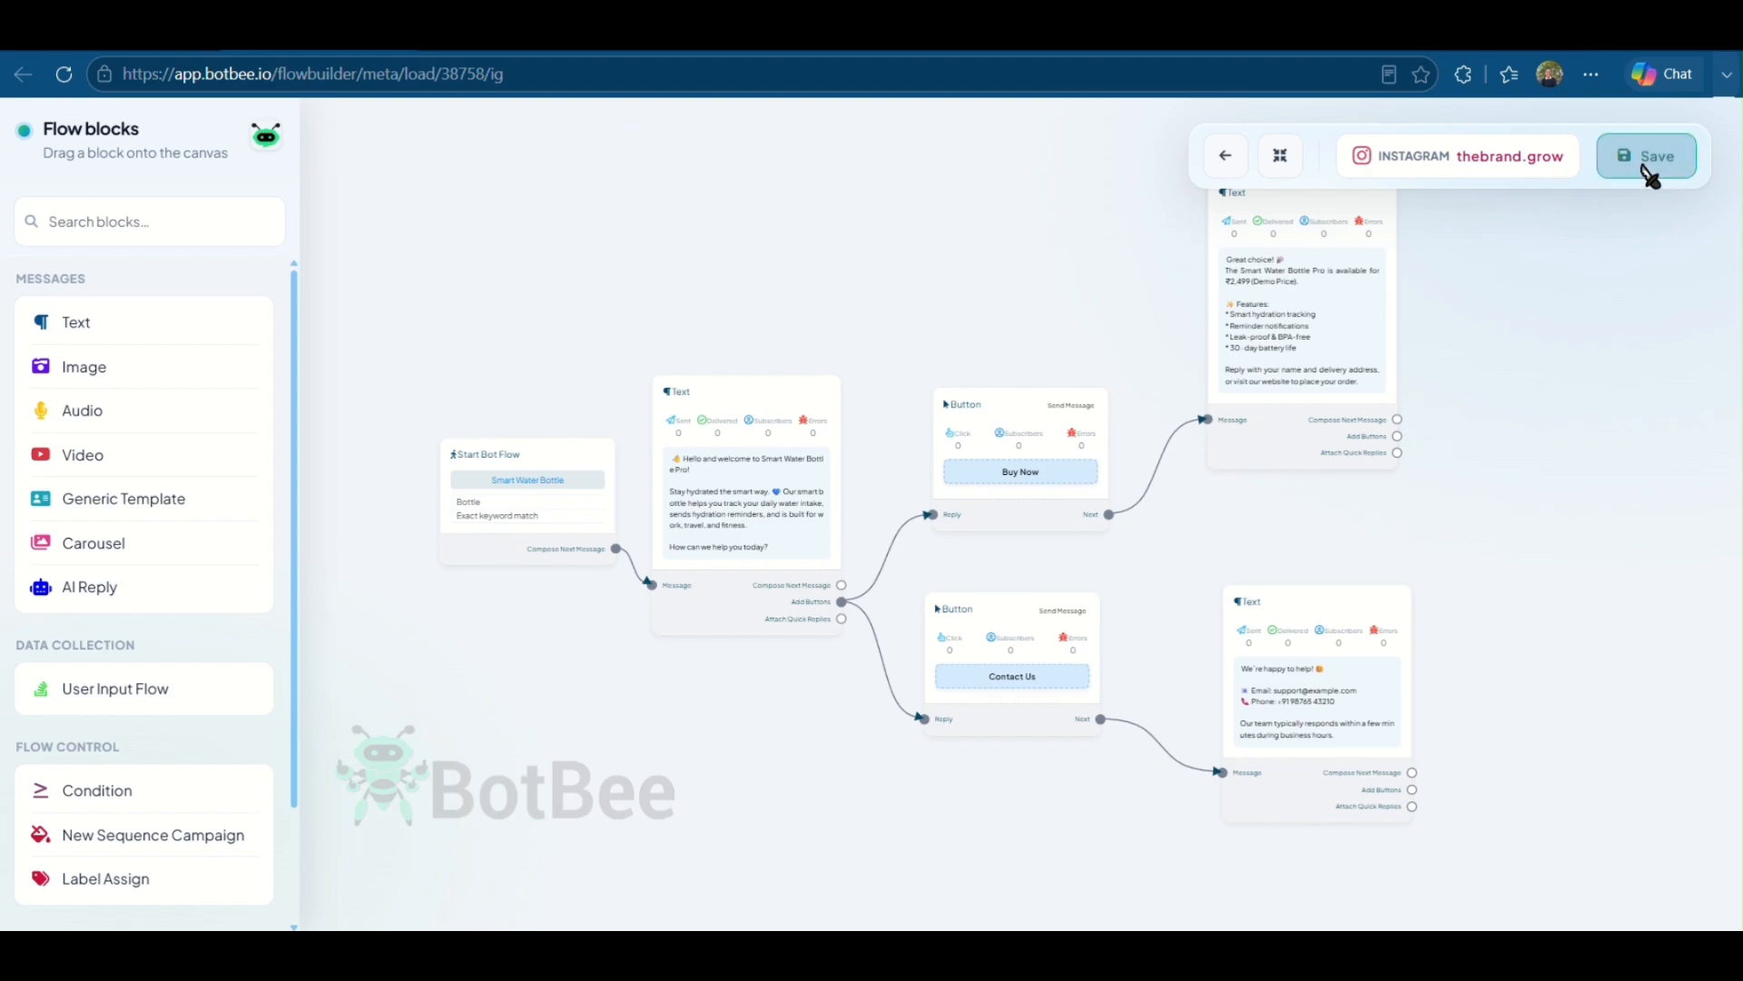
# - Switch to Instagram on the phone, send Bottle to thebrand.grow, and tap the bot's reply buttons to test
pyautogui.write('B')
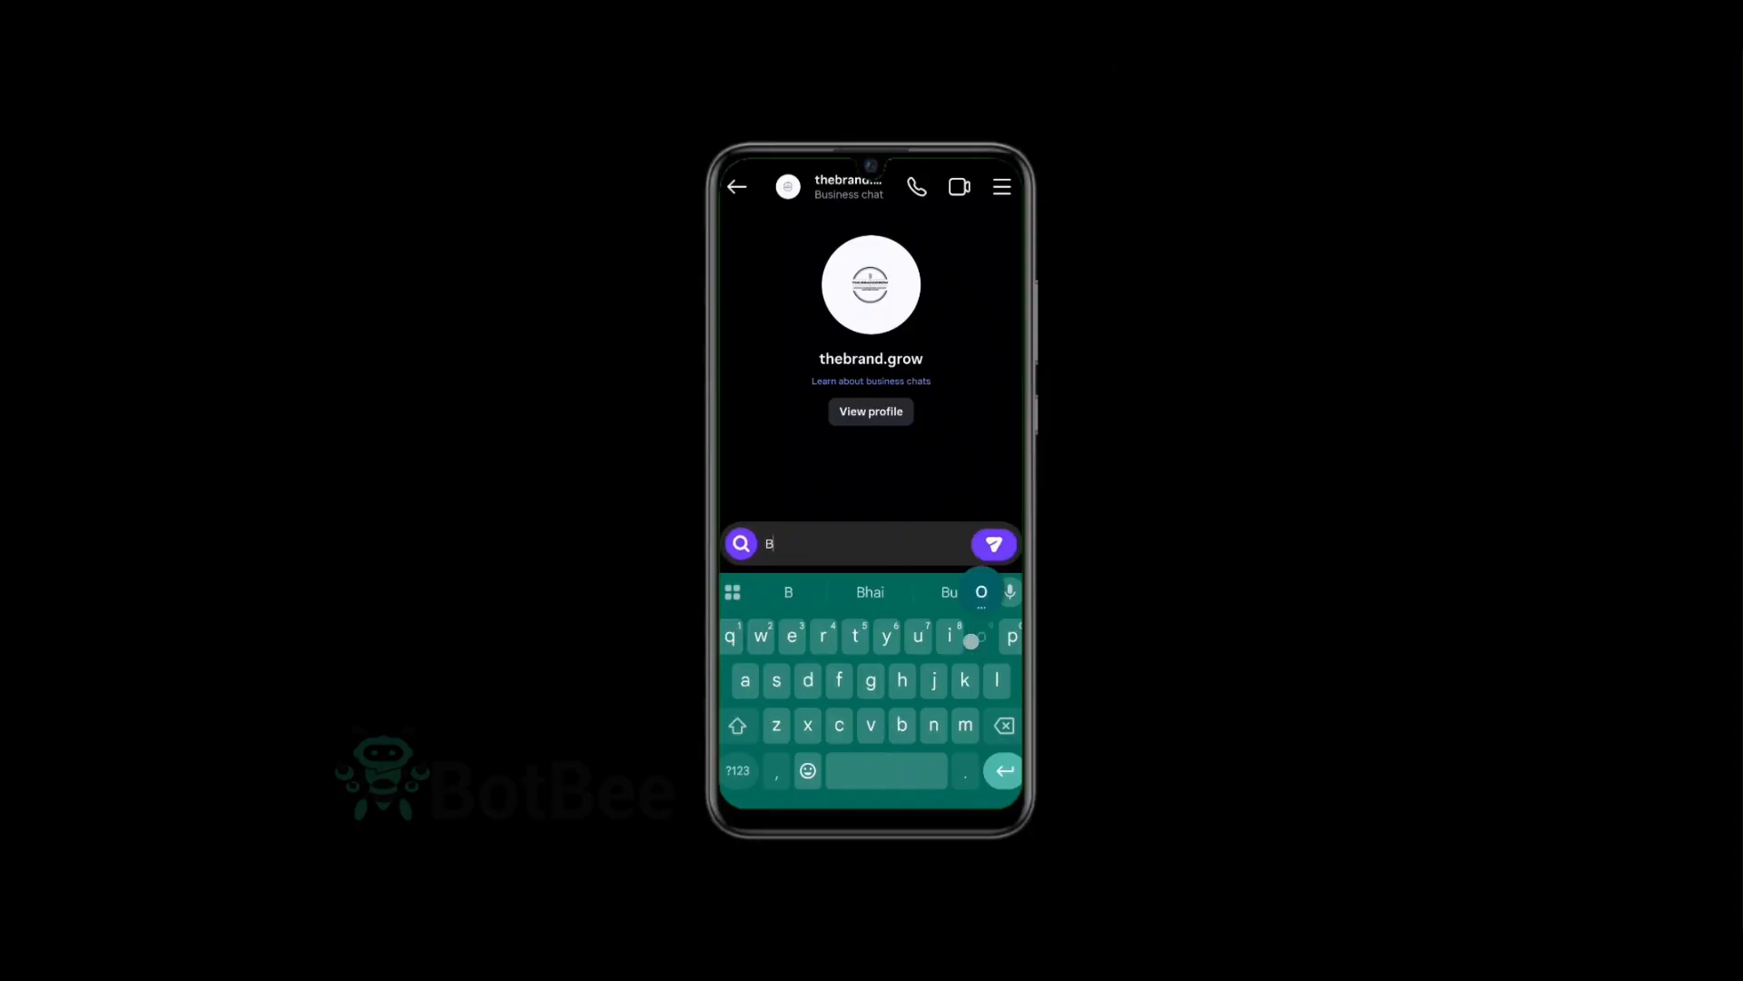
pyautogui.write('ottle')
pyautogui.click(994, 544)
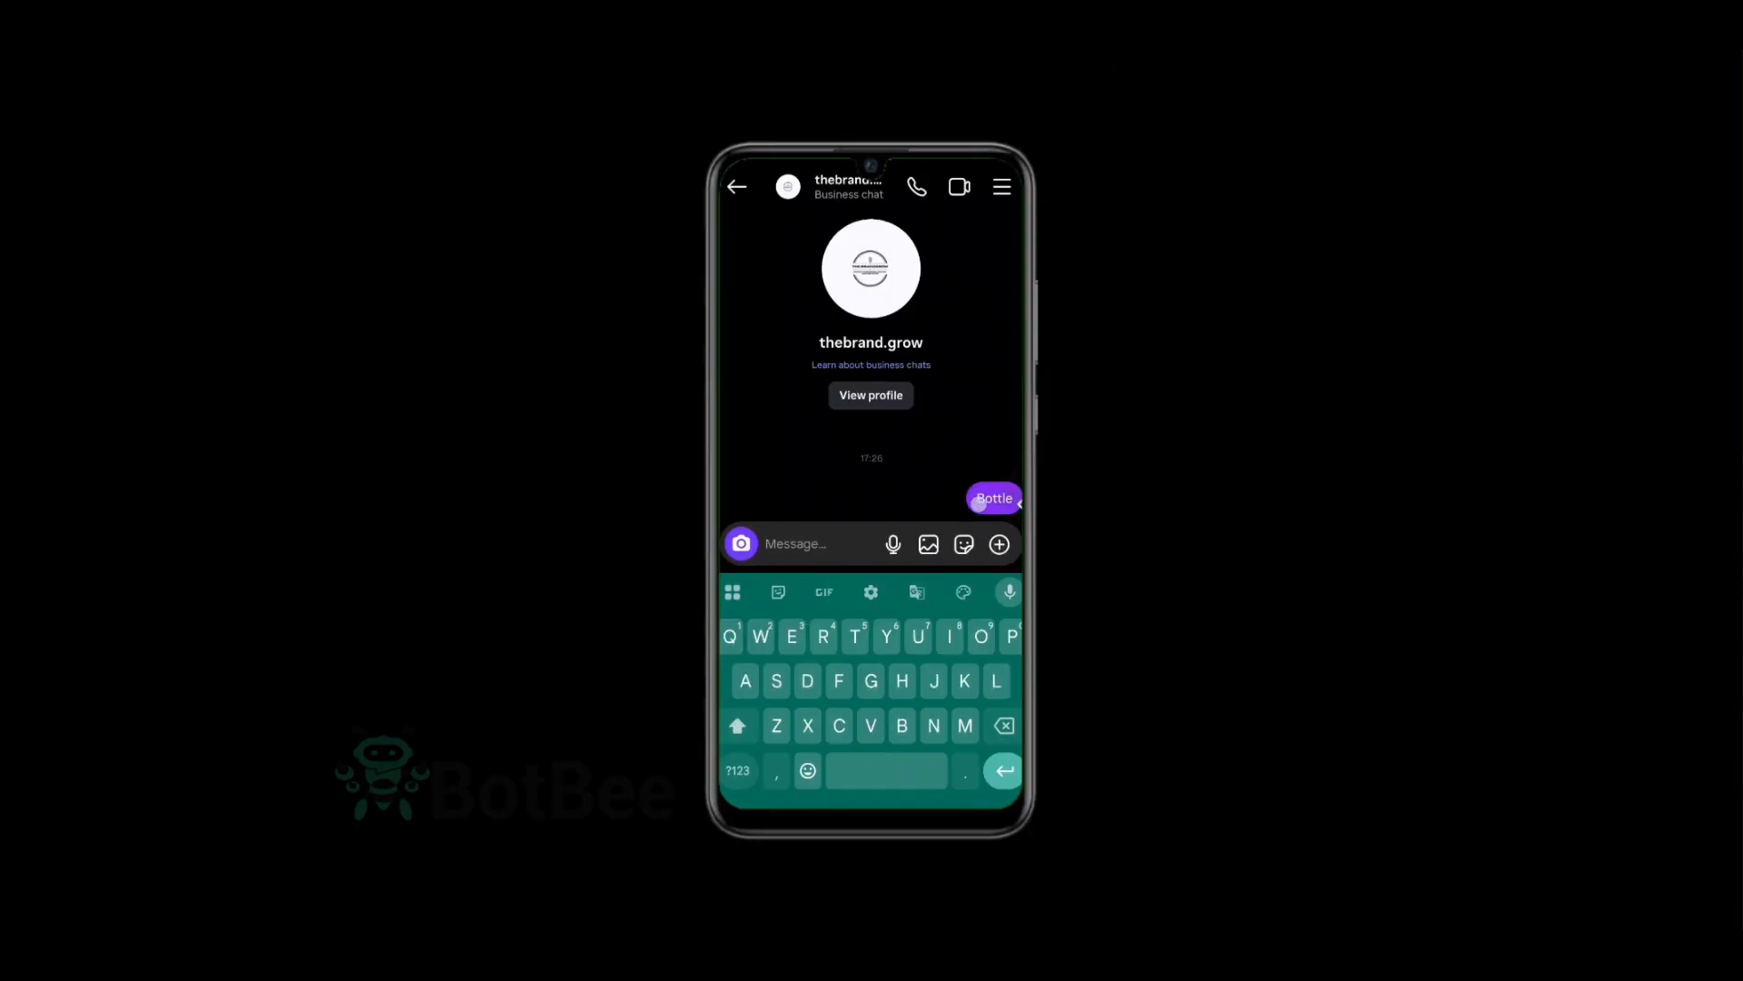
pyautogui.click(867, 704)
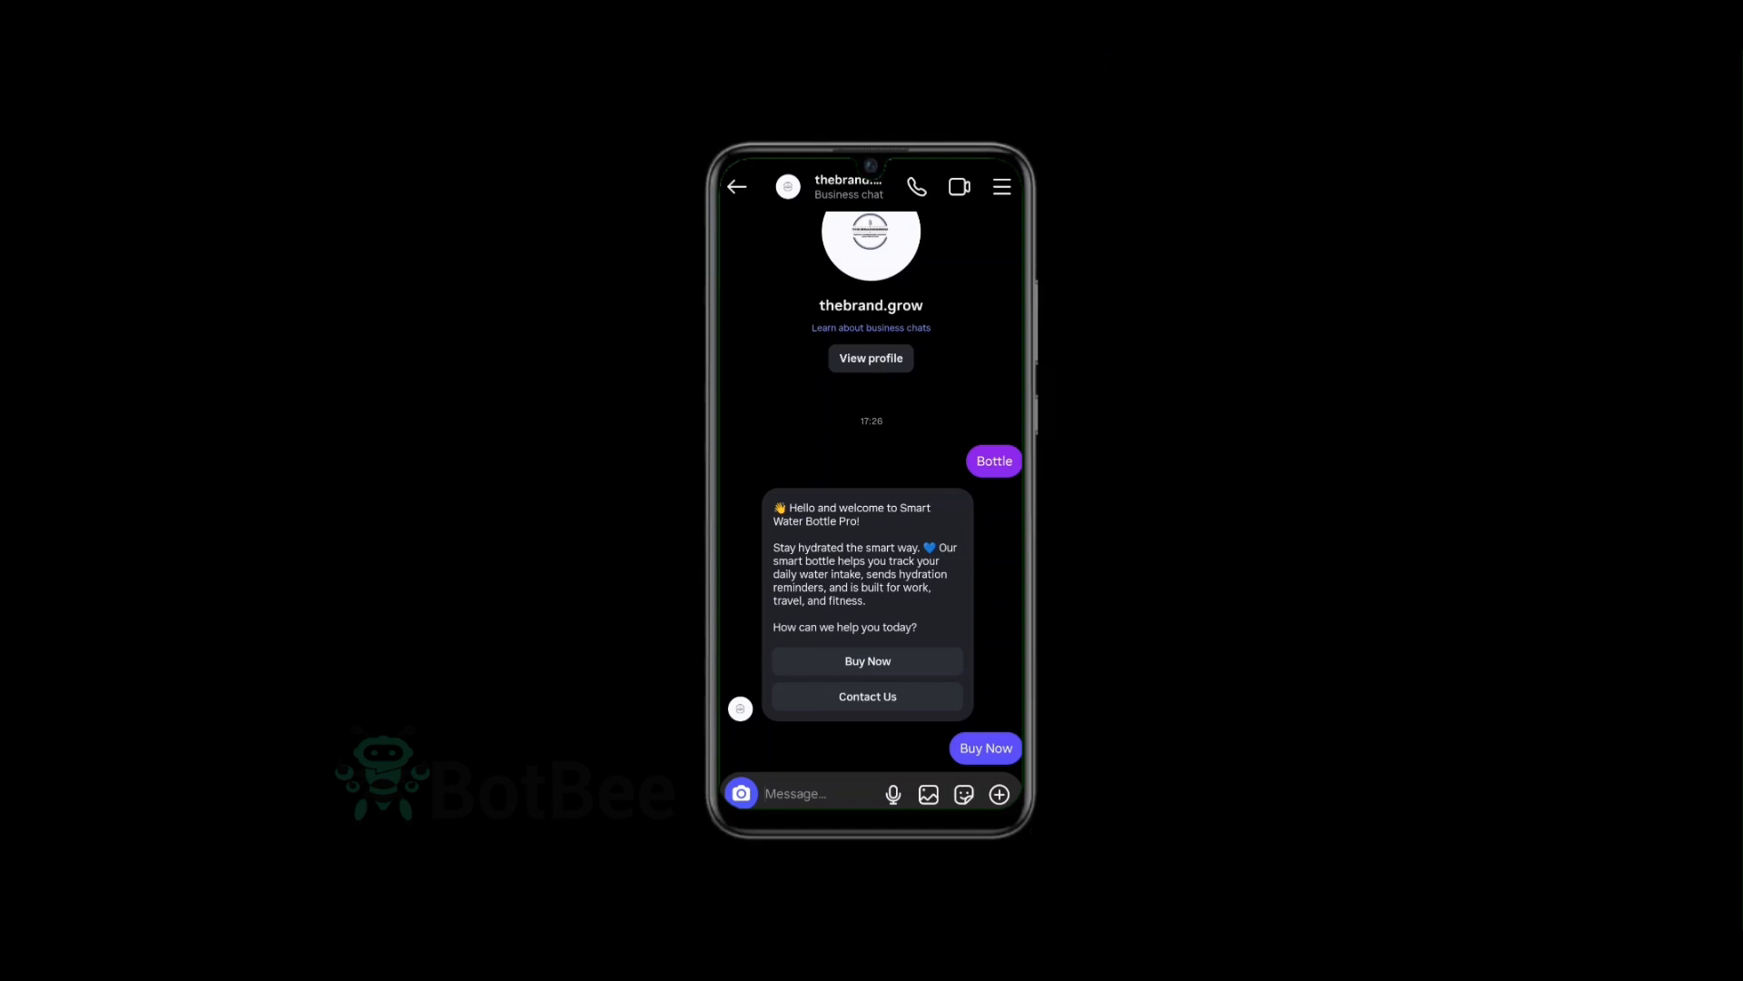
pyautogui.click(867, 474)
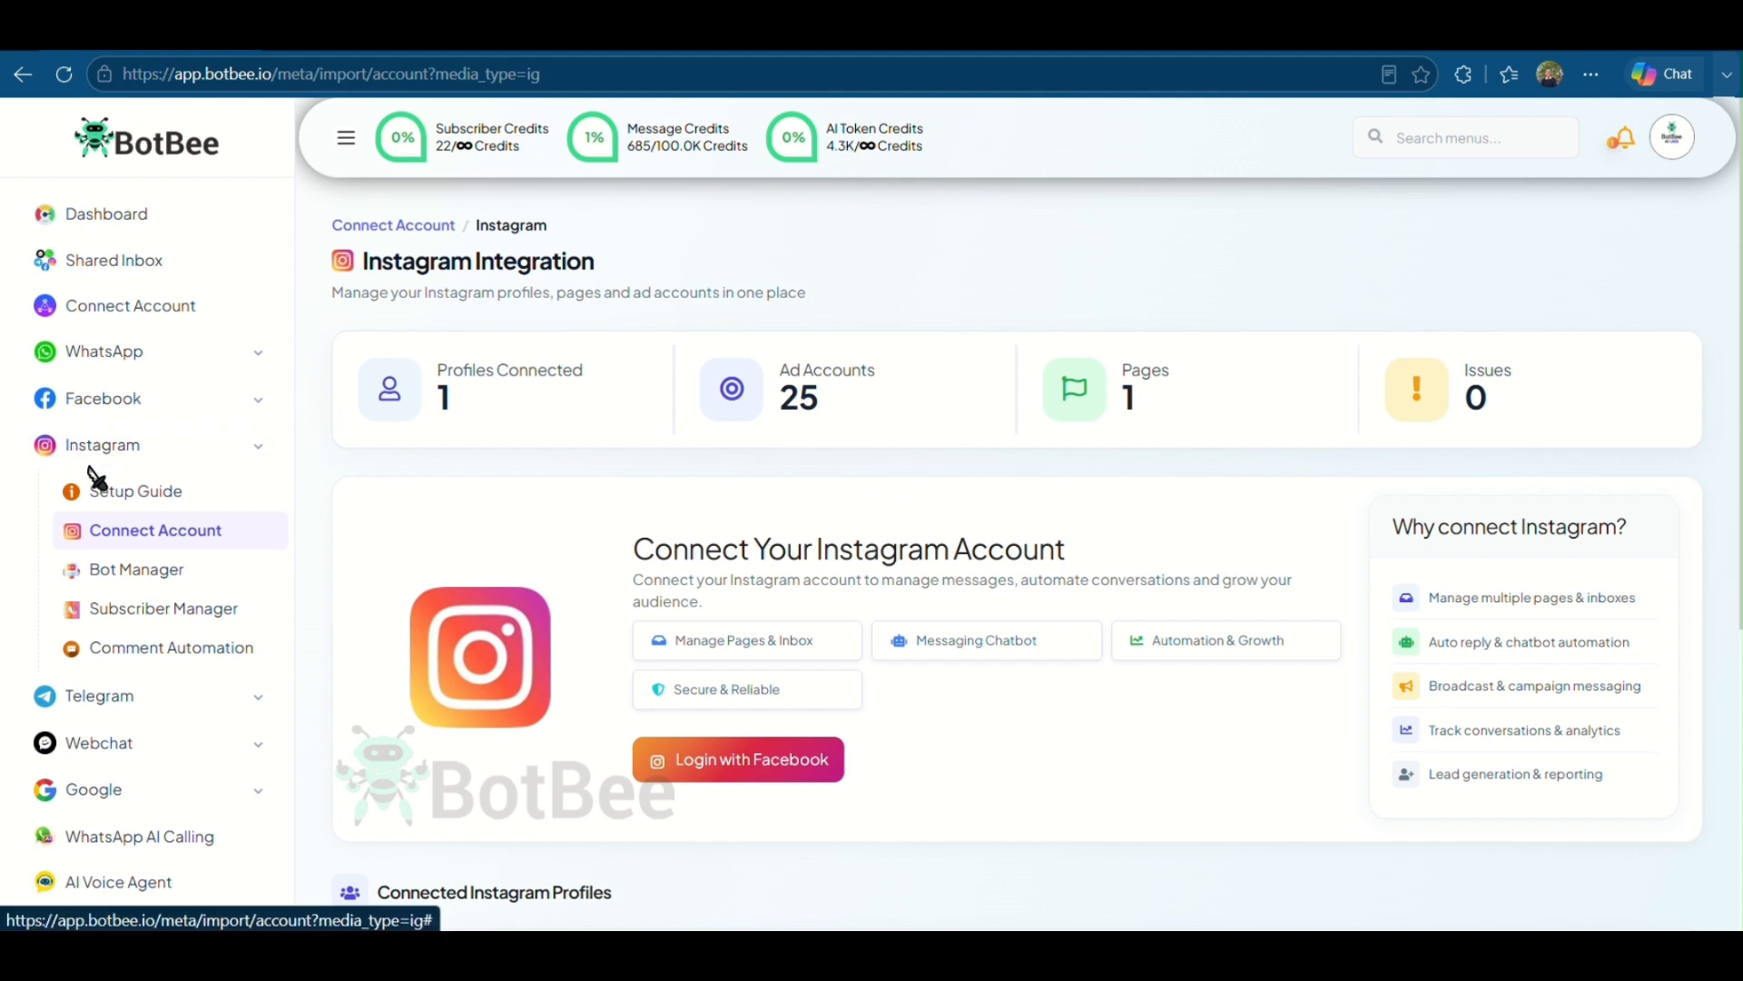
# - Create an auto comment template named Festive Wishes for the Instagram bot, pasting in the festive comment text
pyautogui.click(154, 581)
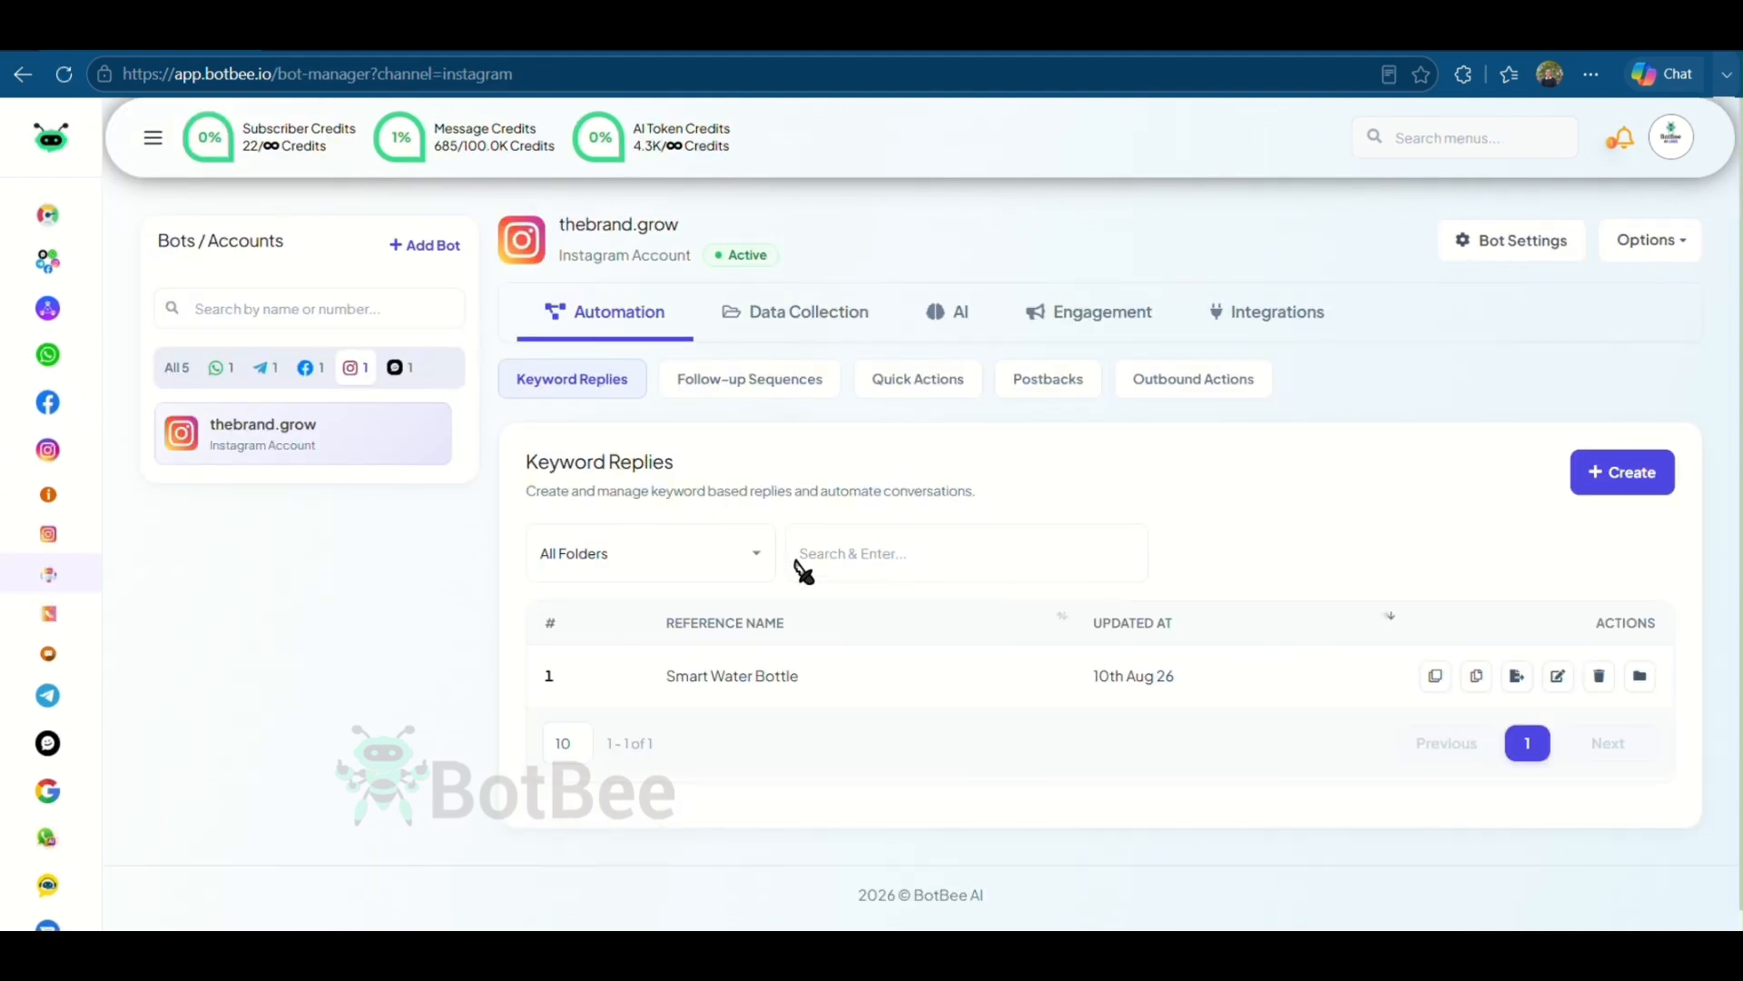
pyautogui.click(1122, 325)
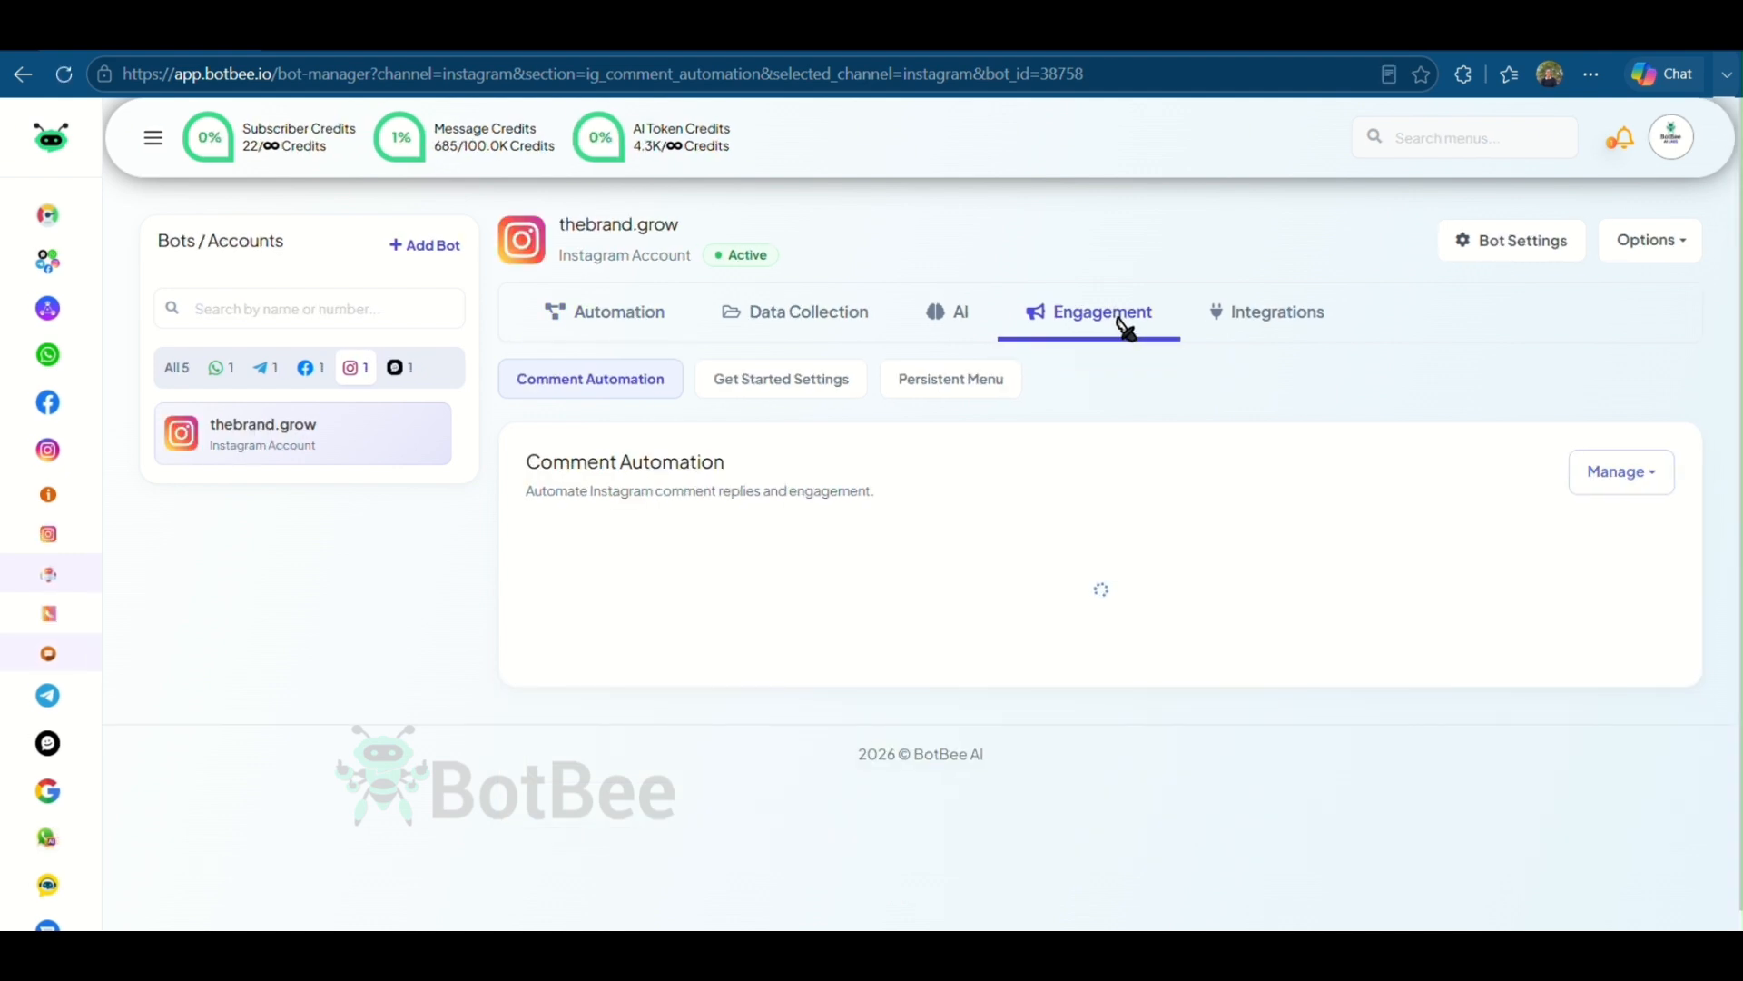
pyautogui.scroll(-2, 1216, 462)
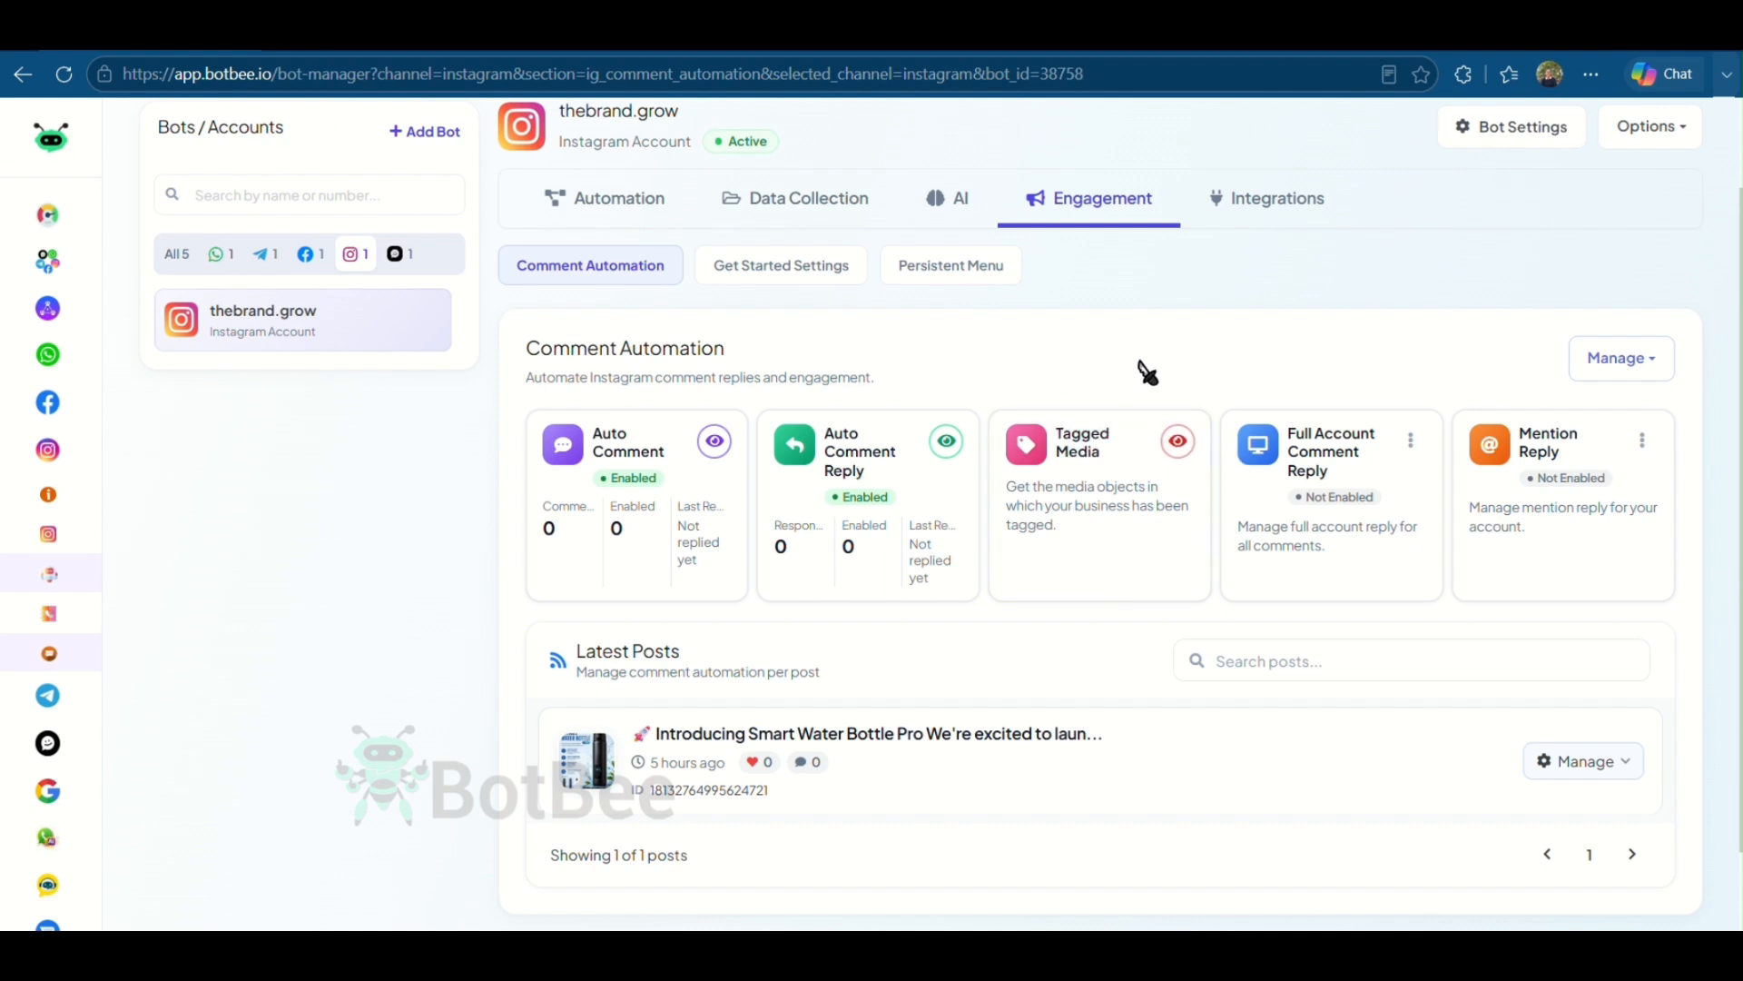
pyautogui.click(1639, 374)
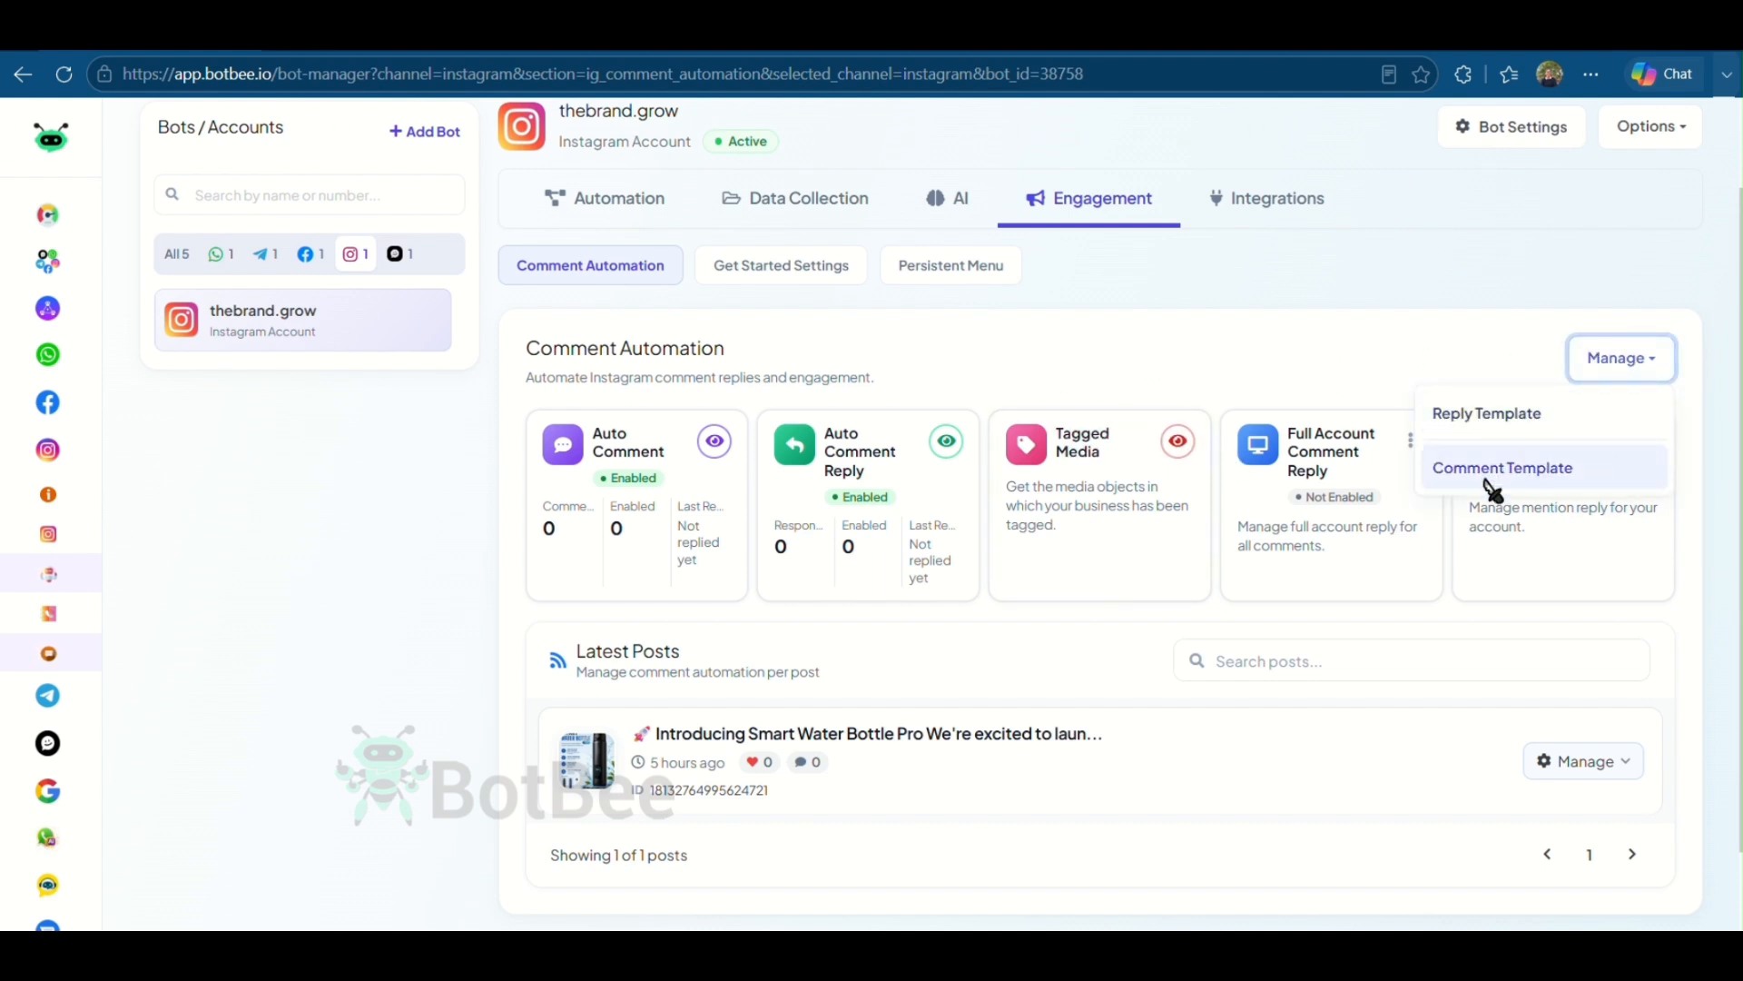
pyautogui.click(1518, 484)
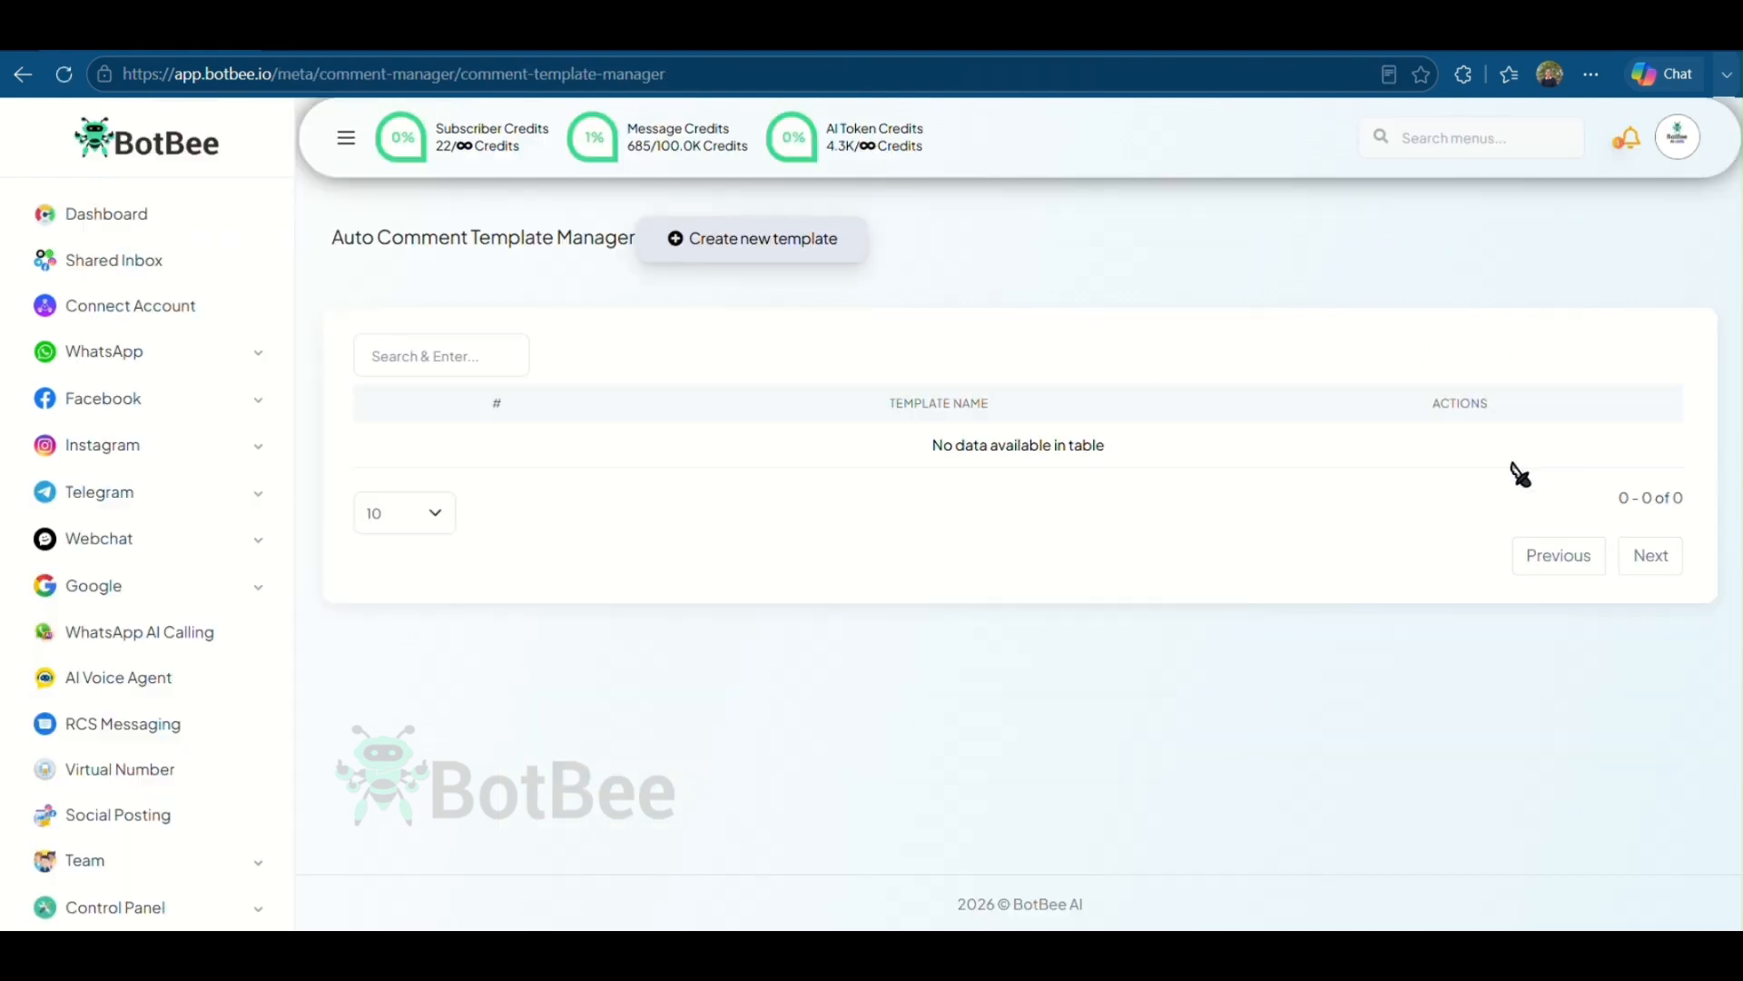
pyautogui.click(778, 257)
pyautogui.write('Fe')
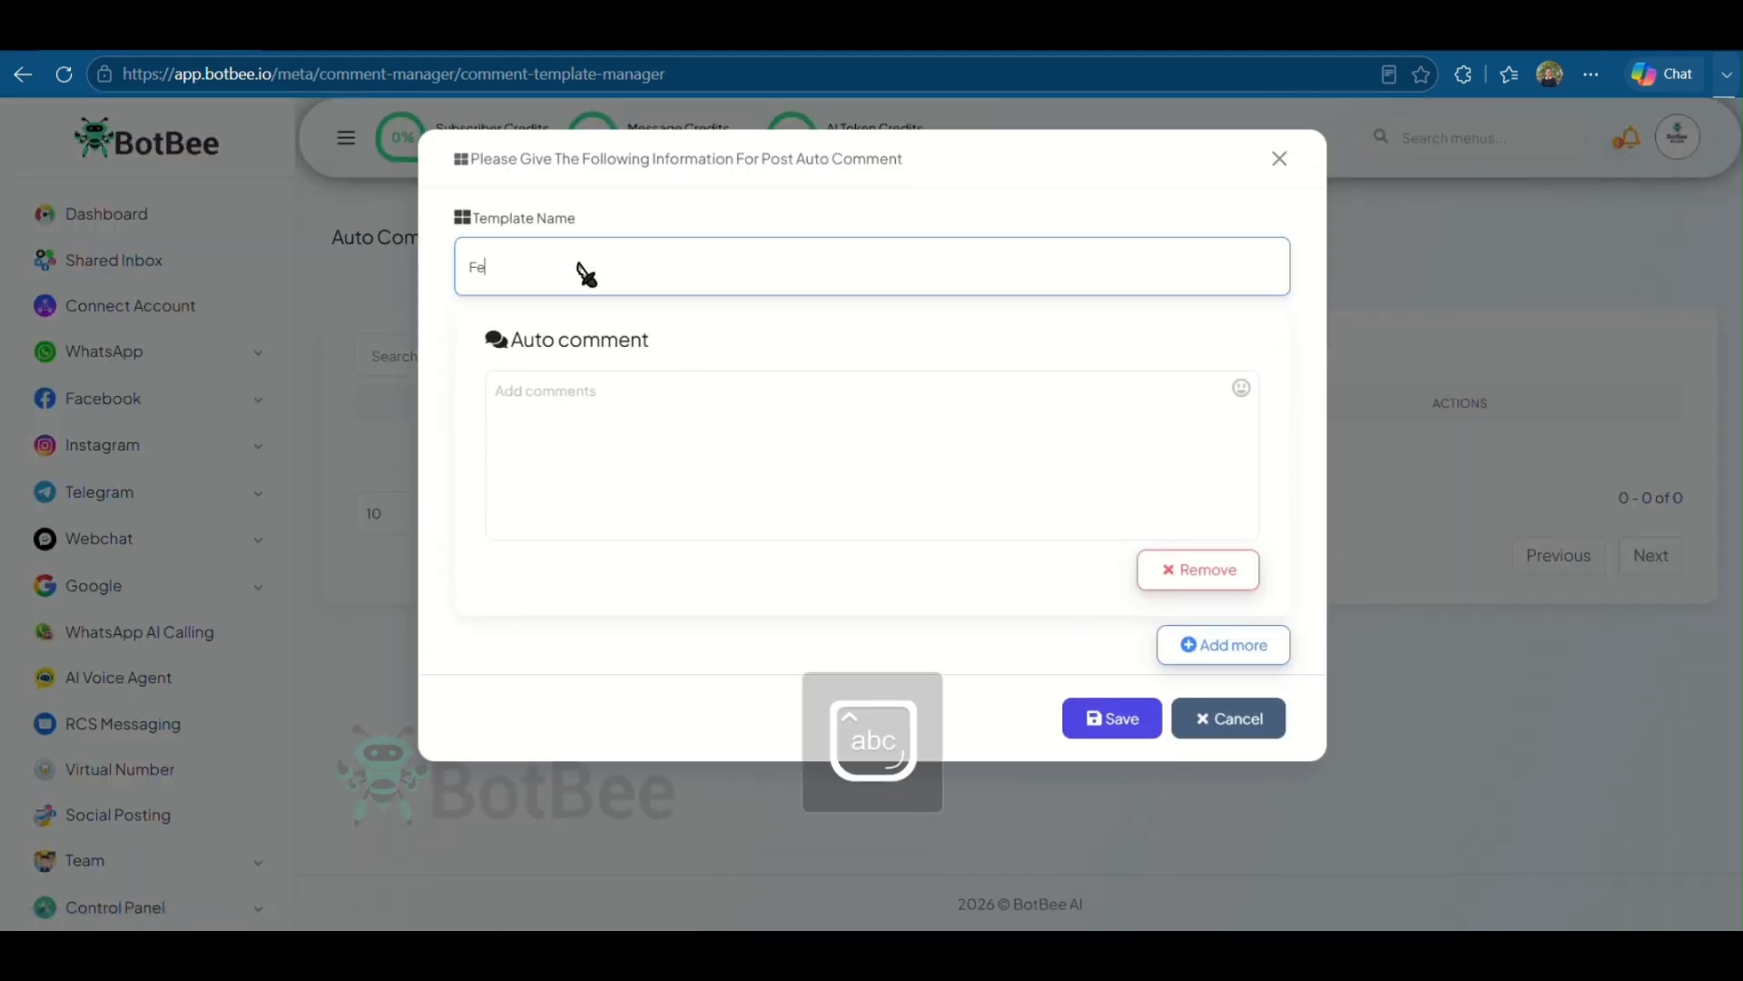
pyautogui.write('stive Wishes')
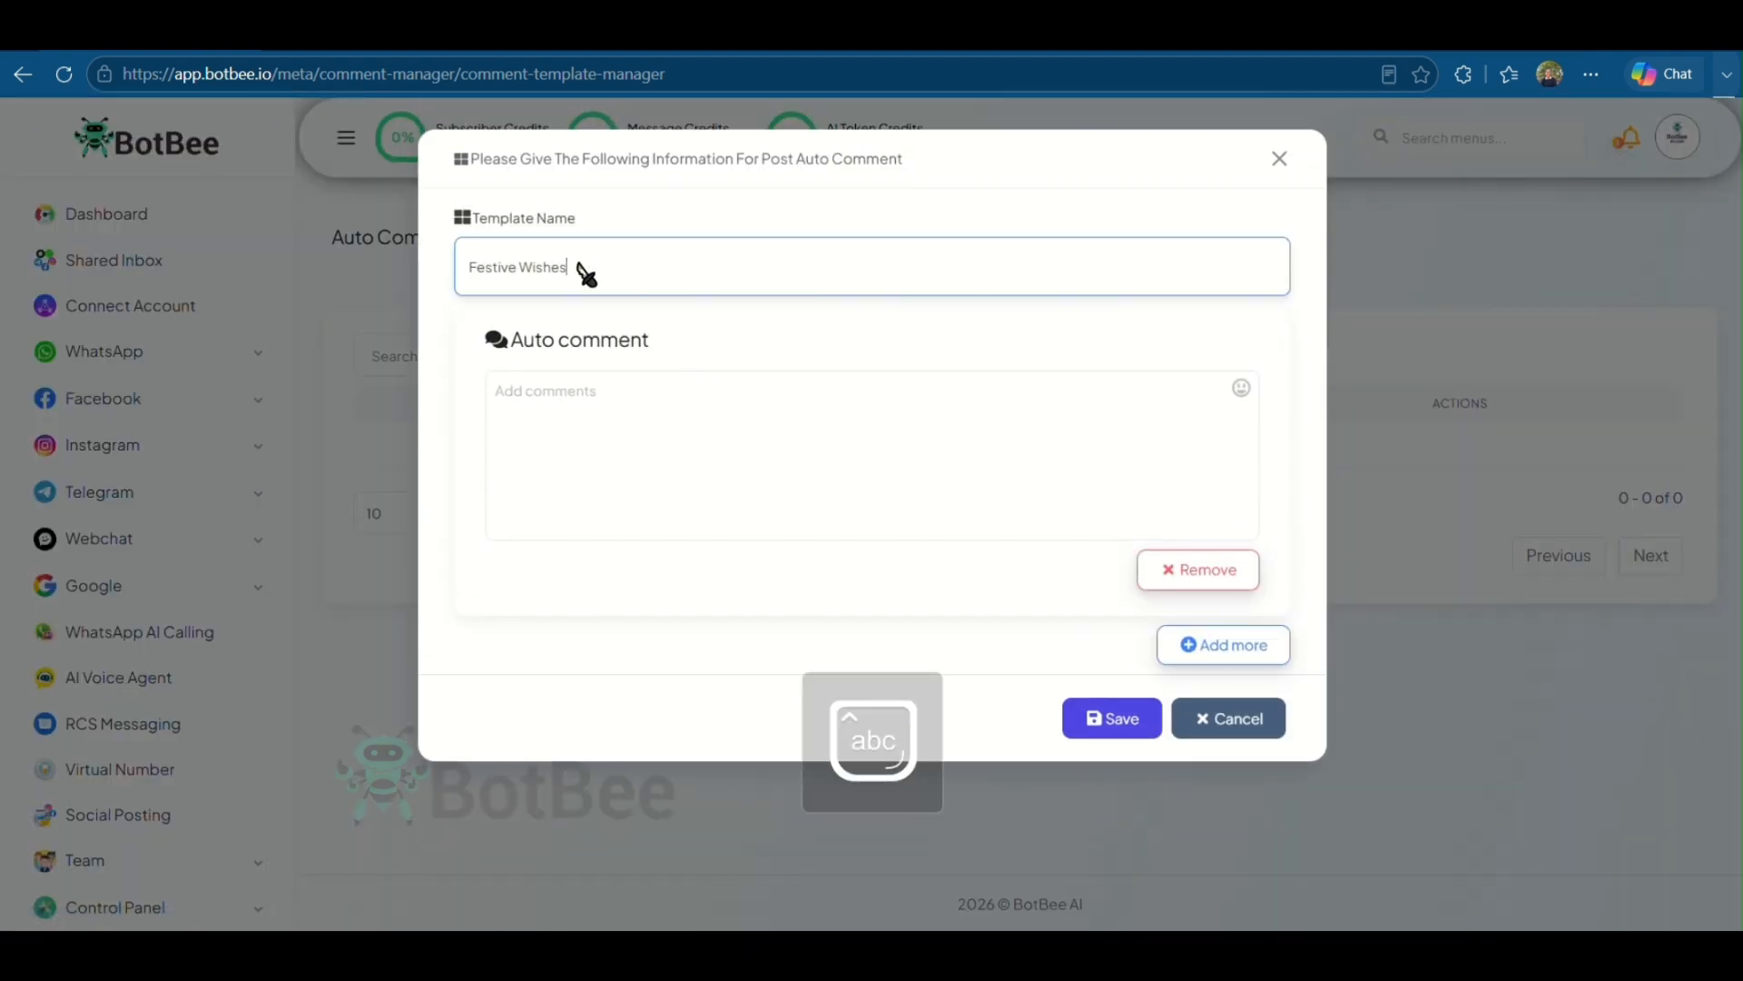
pyautogui.click(654, 428)
pyautogui.write('✨ Wishing you and your loved ones a joyful and prosperous festive season! 🌸  May your days be filled with happiness, good health, peace, and countless reasons to smile. Thank you for being a part of our journey. Happy Celebrations! 🎉 💙')
pyautogui.click(1103, 723)
pyautogui.click(869, 643)
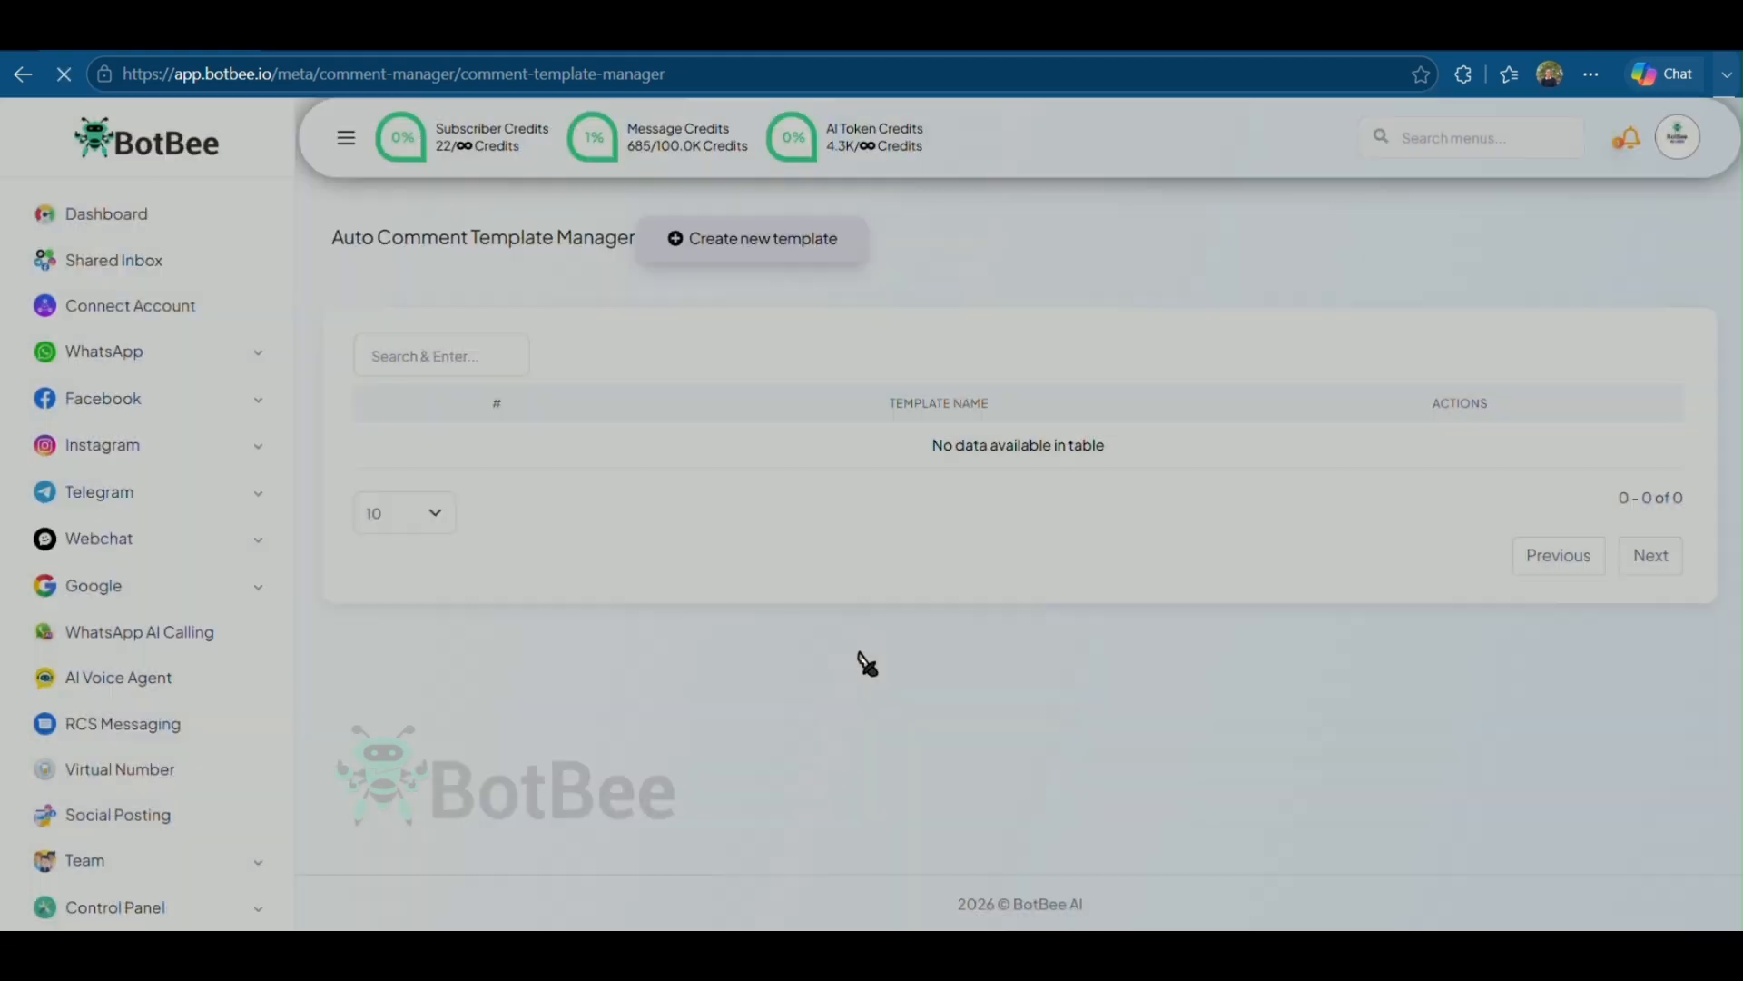
# - Enable auto comment on the Smart Water Bottle Pro post with campaign name Festive wishes using the Festive Wishes template
pyautogui.click(23, 73)
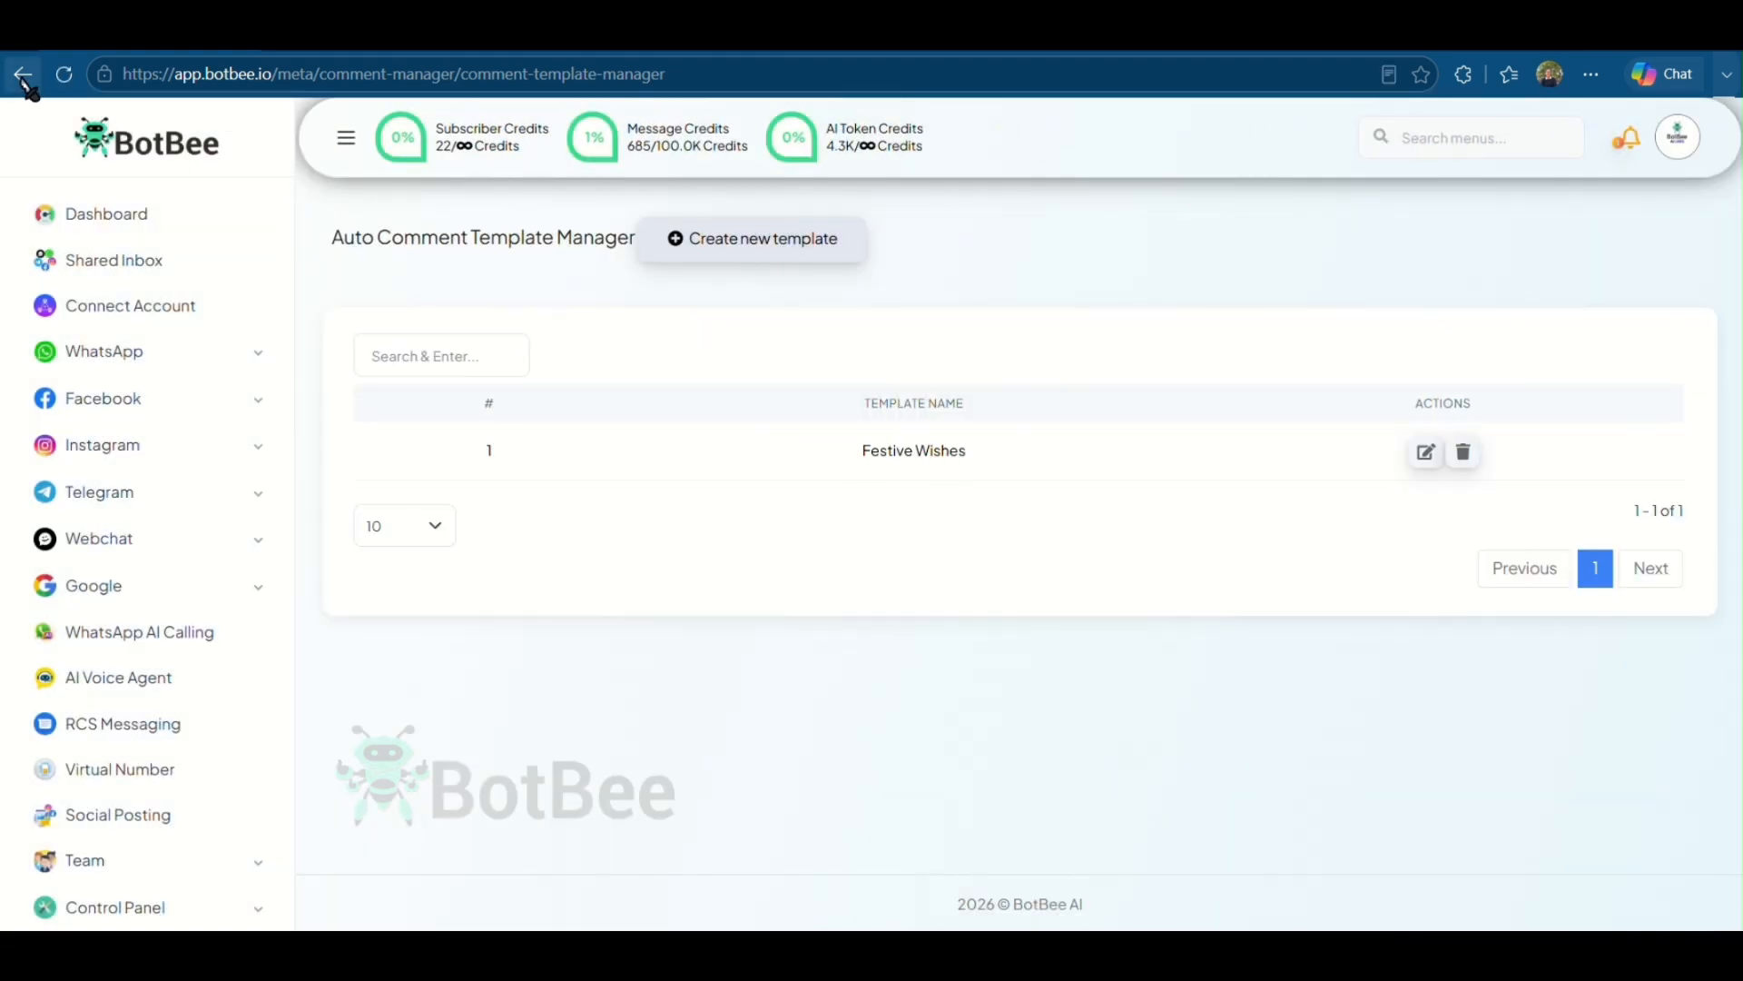
pyautogui.scroll(-2, 1269, 617)
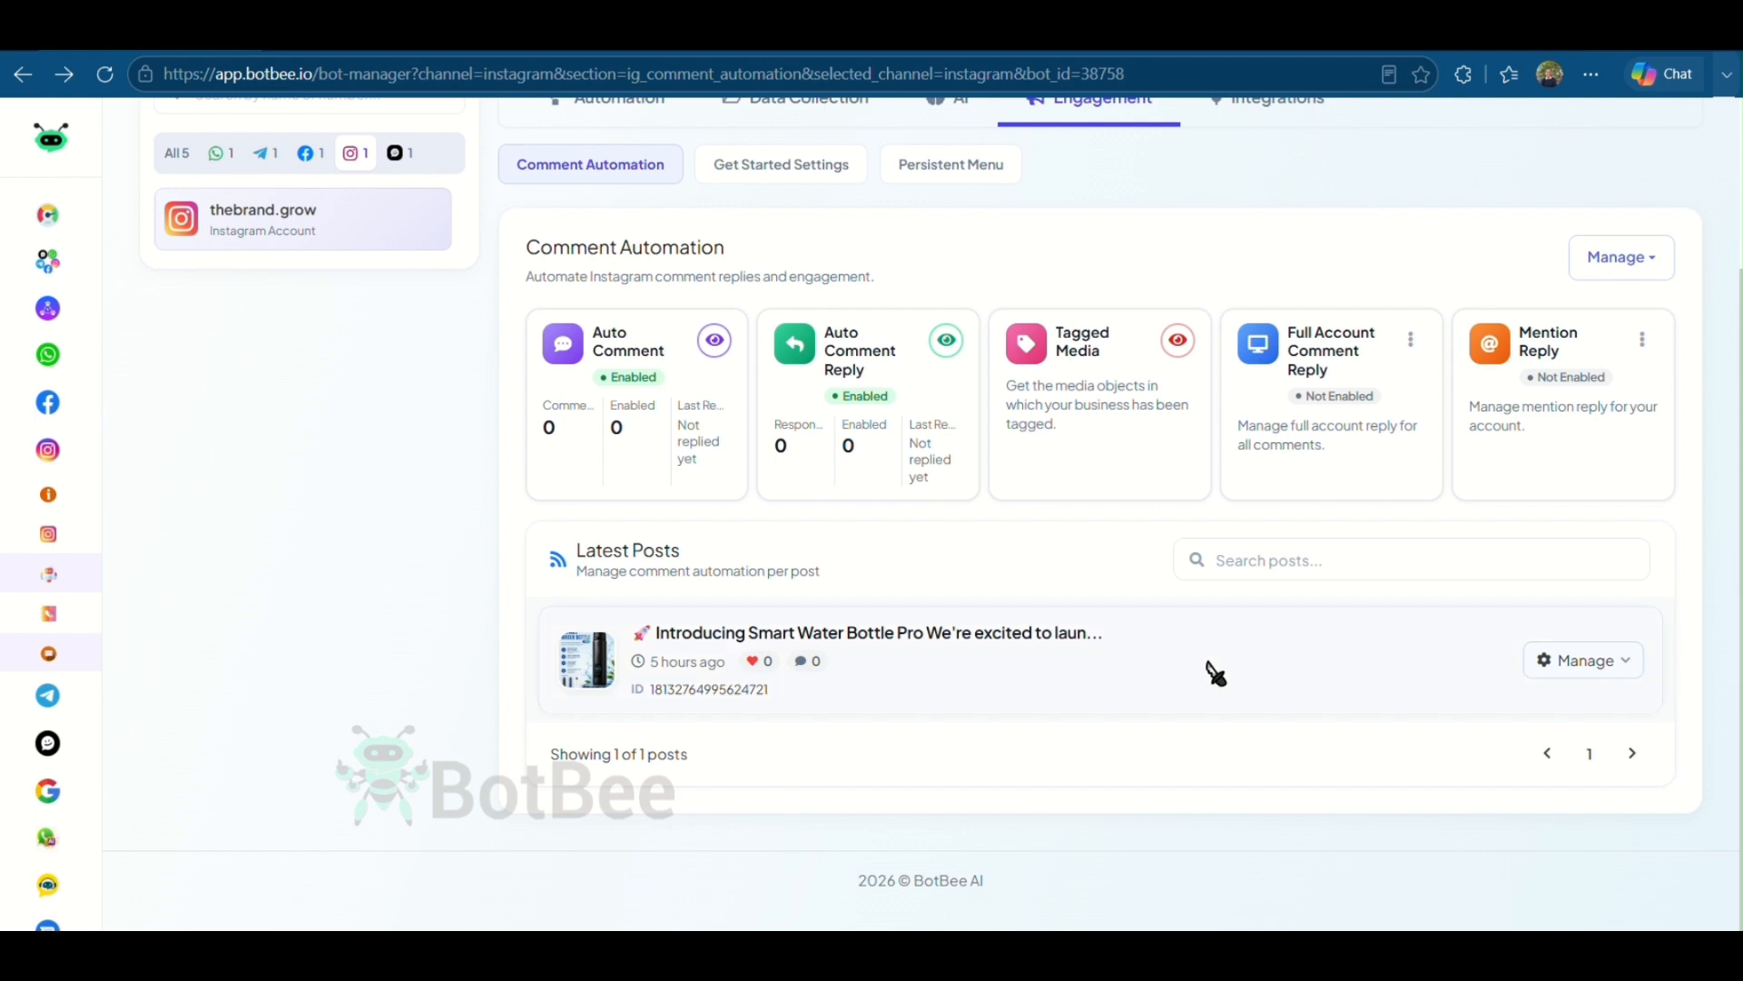
pyautogui.click(1605, 670)
pyautogui.scroll(-1, 1499, 697)
pyautogui.scroll(-1, 1499, 698)
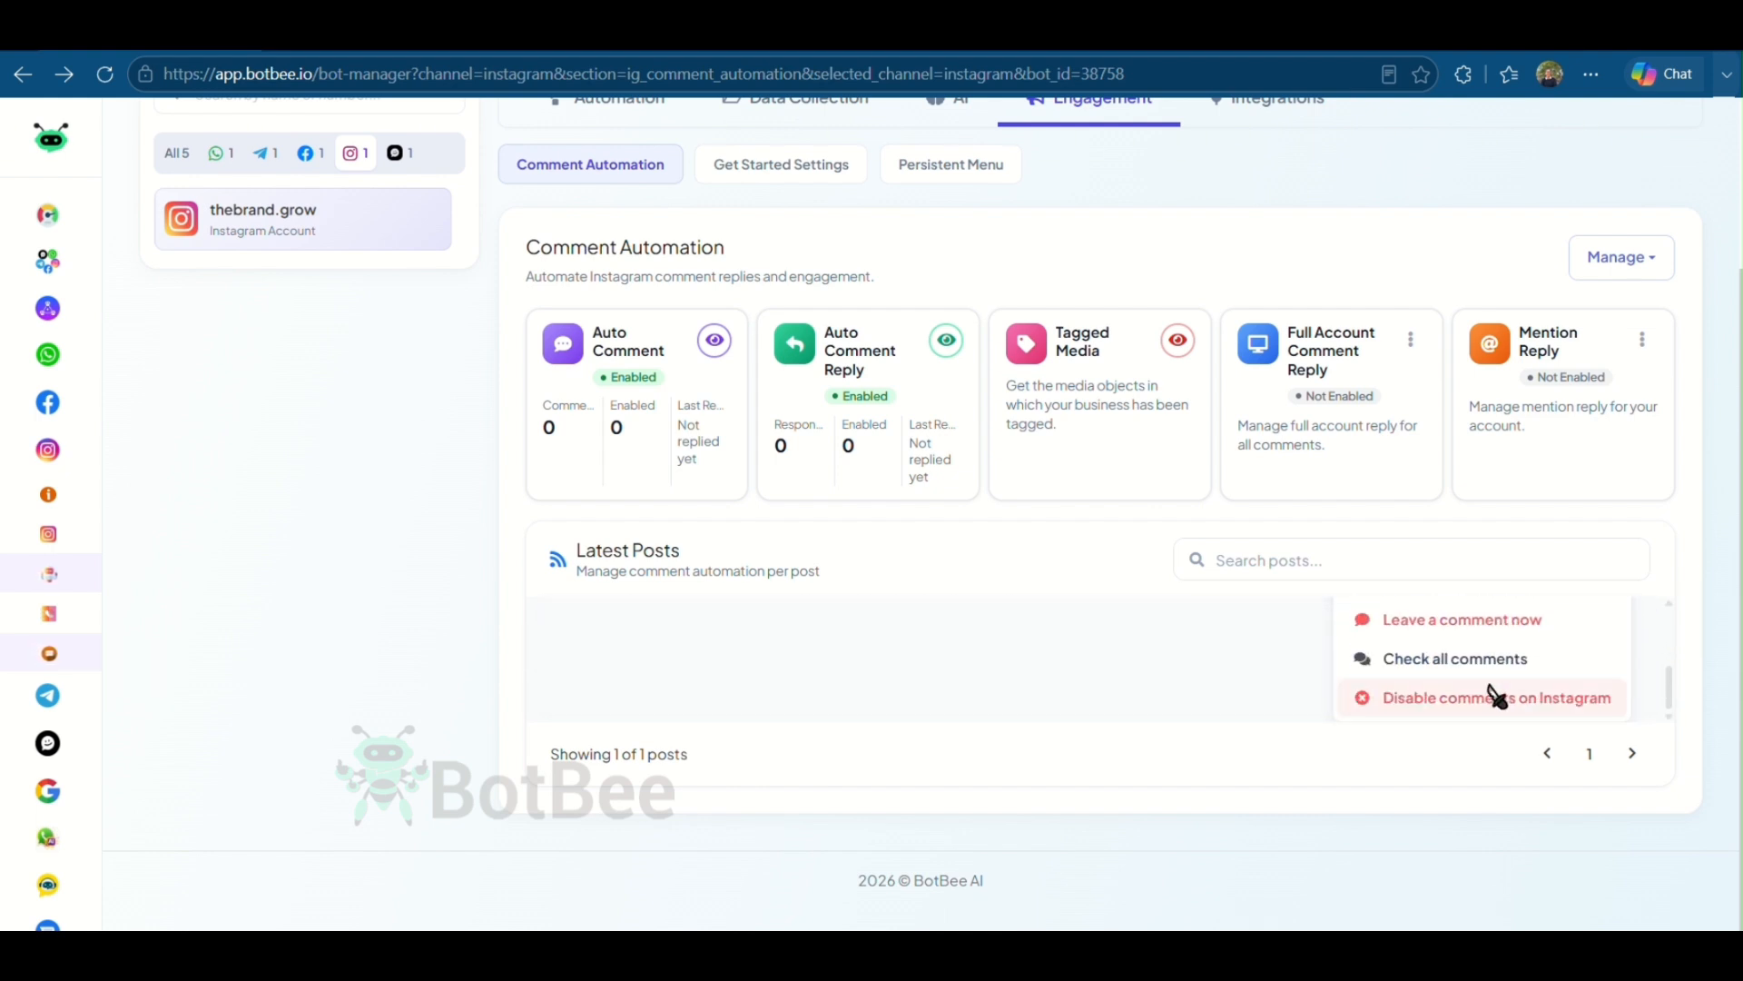
pyautogui.scroll(2, 1496, 693)
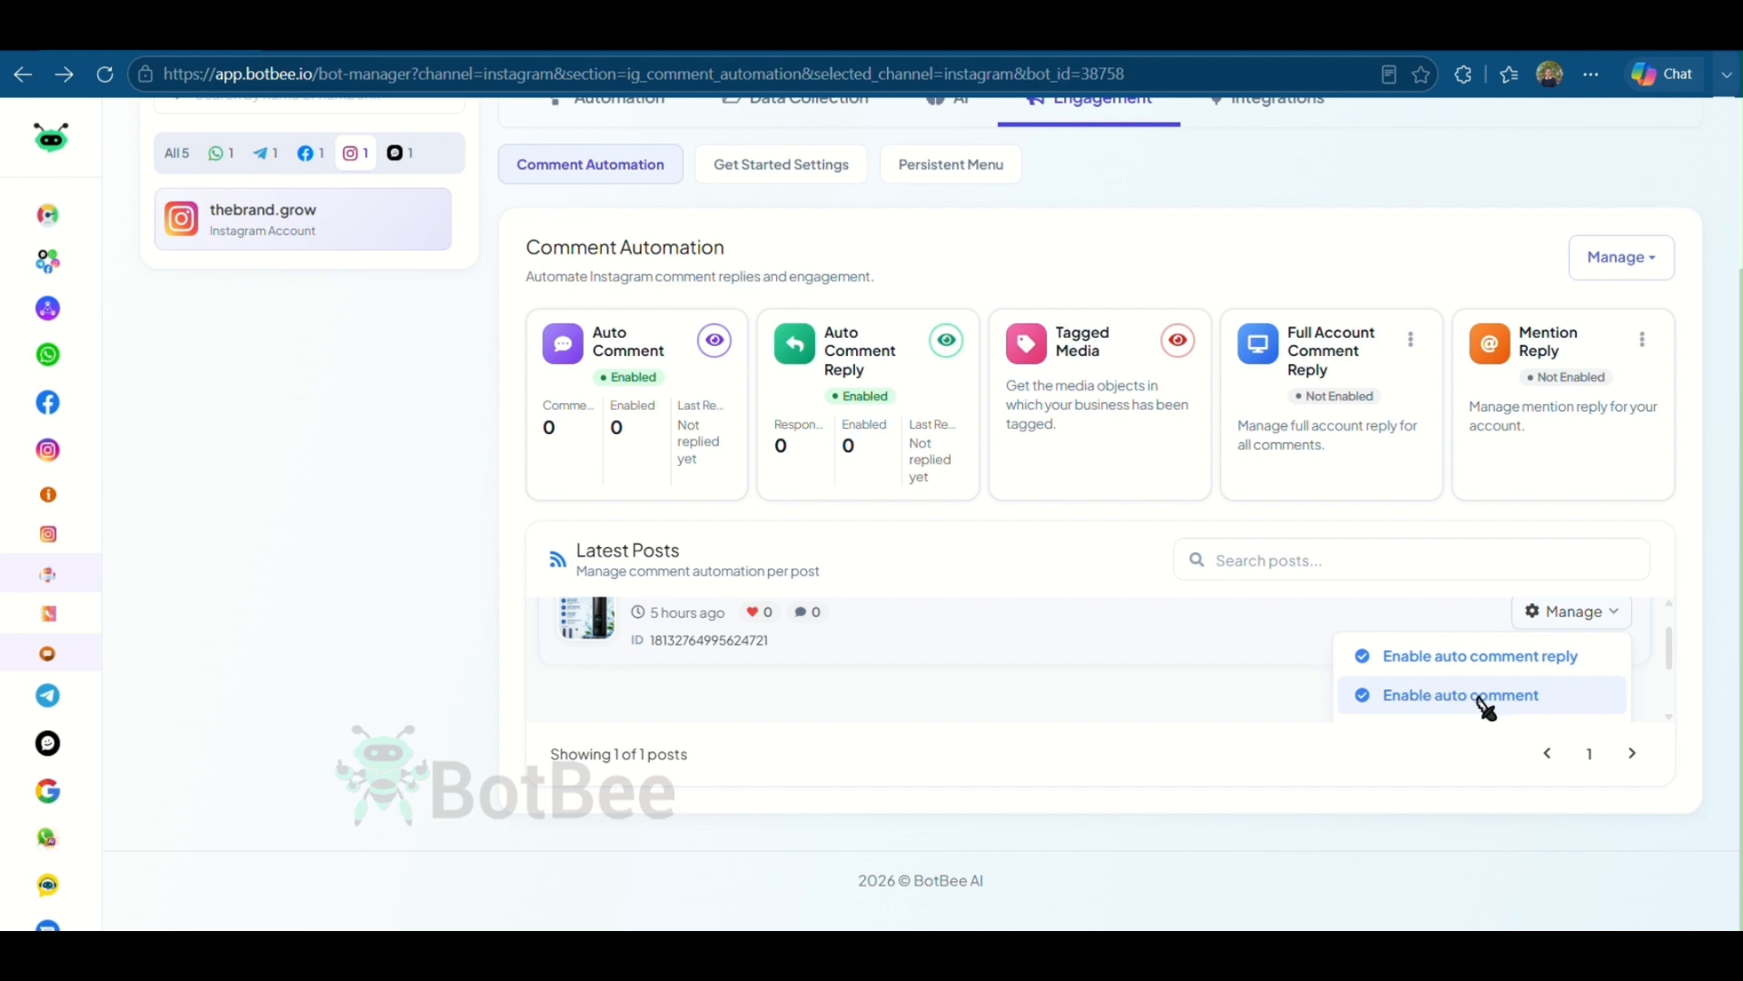
pyautogui.click(1482, 704)
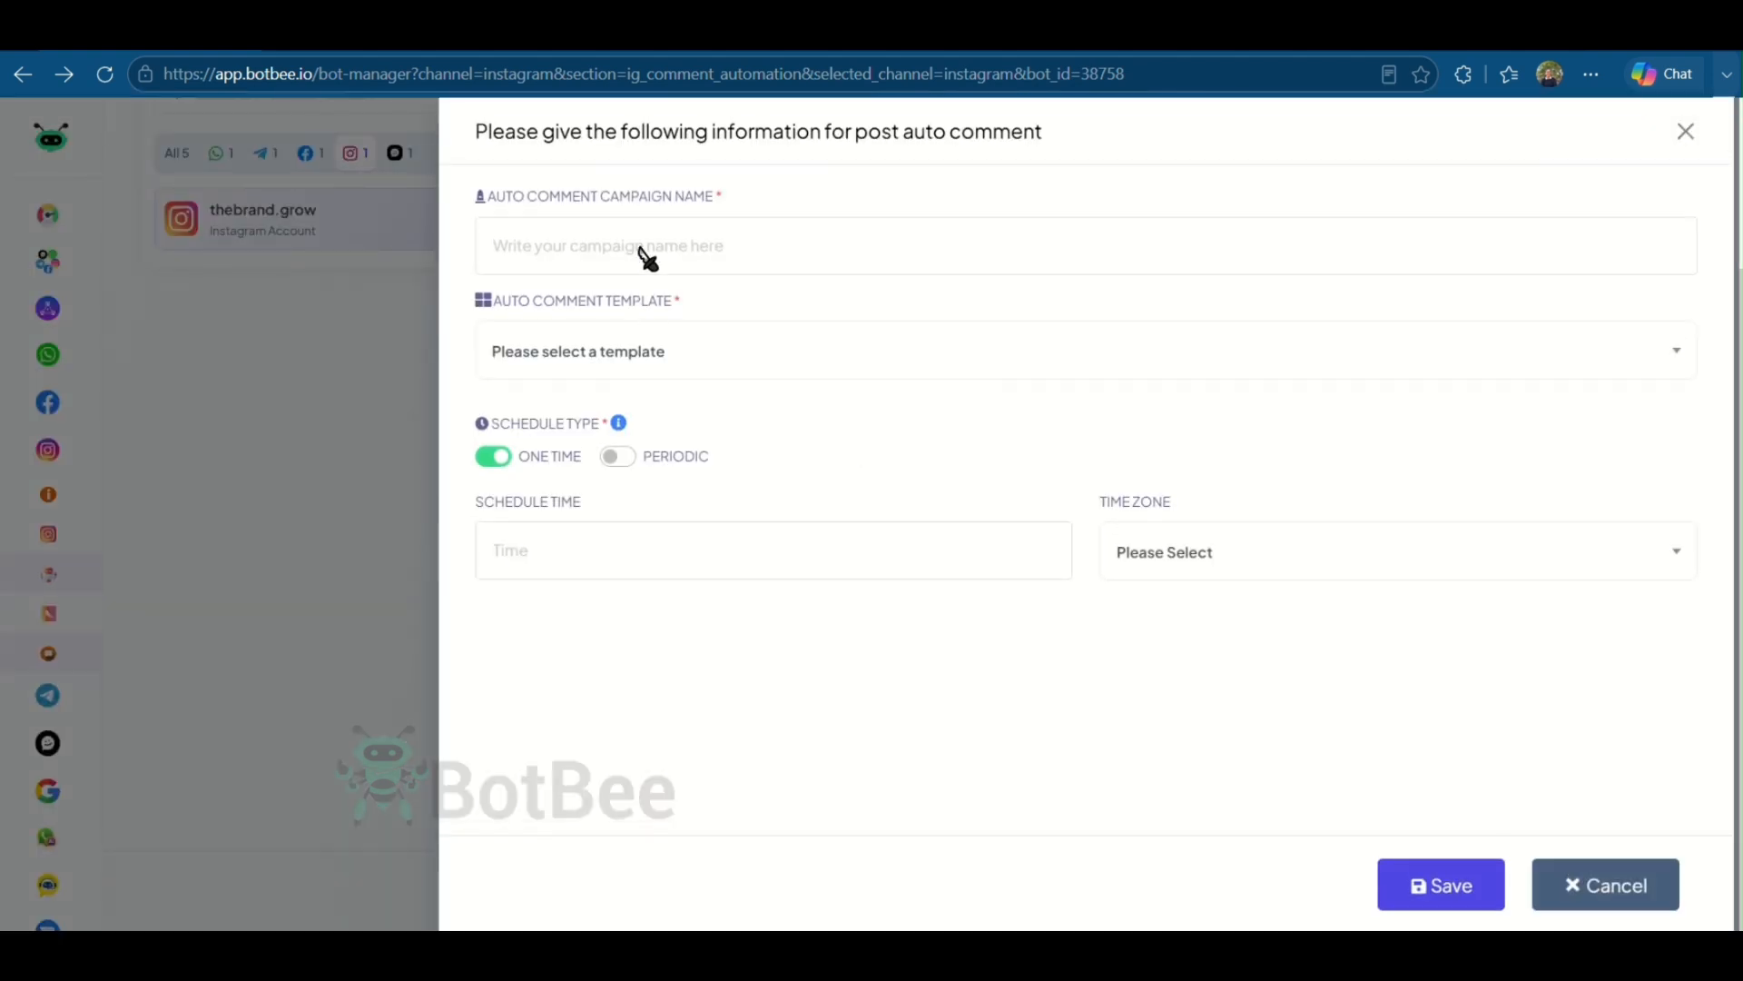
pyautogui.click(720, 257)
pyautogui.write('Festive')
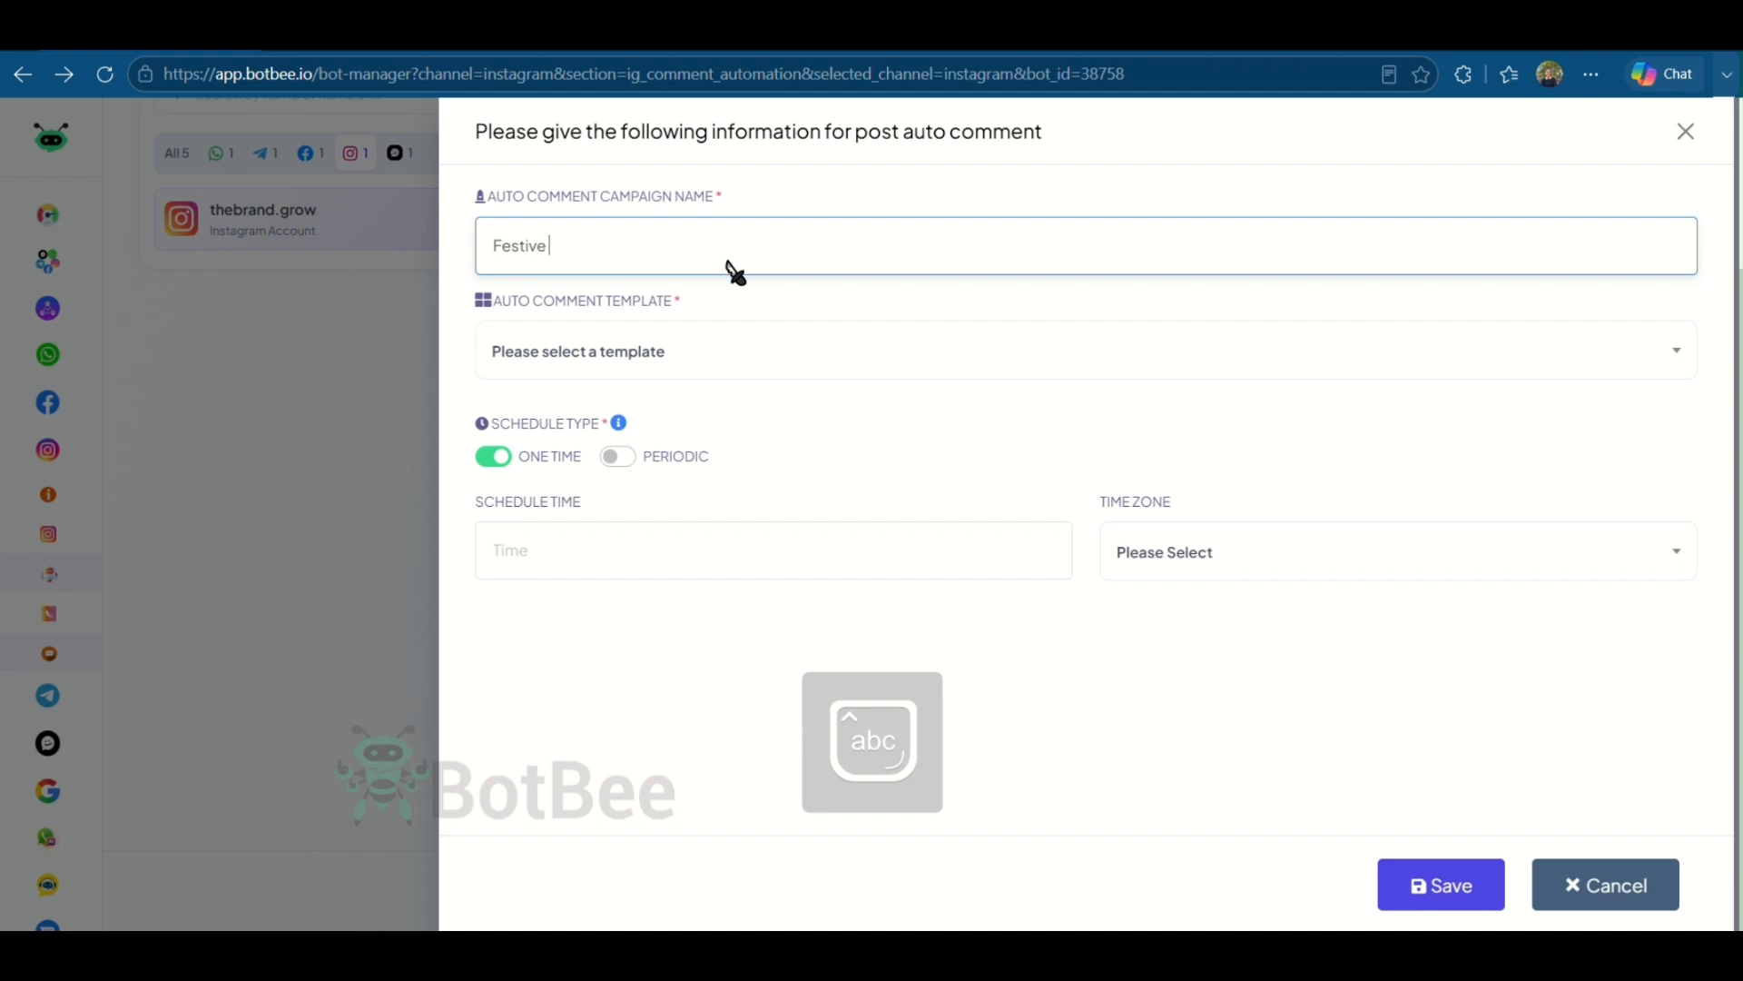
pyautogui.write(' wishes')
pyautogui.click(643, 358)
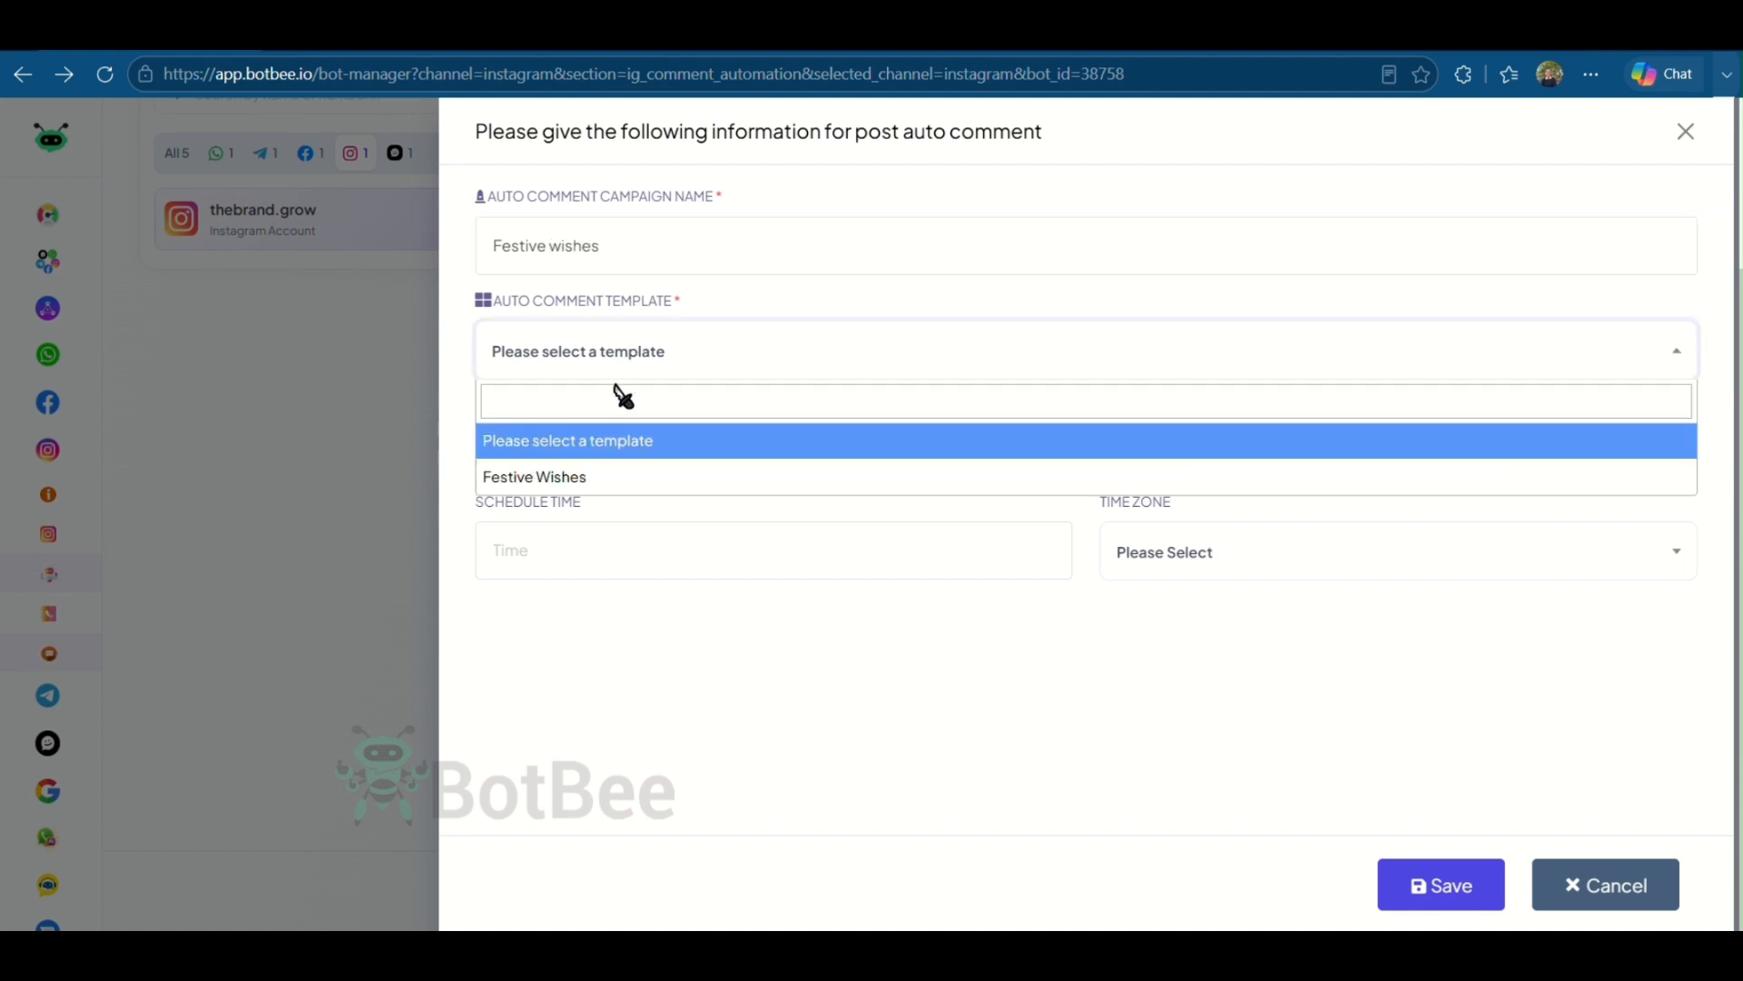
pyautogui.click(591, 482)
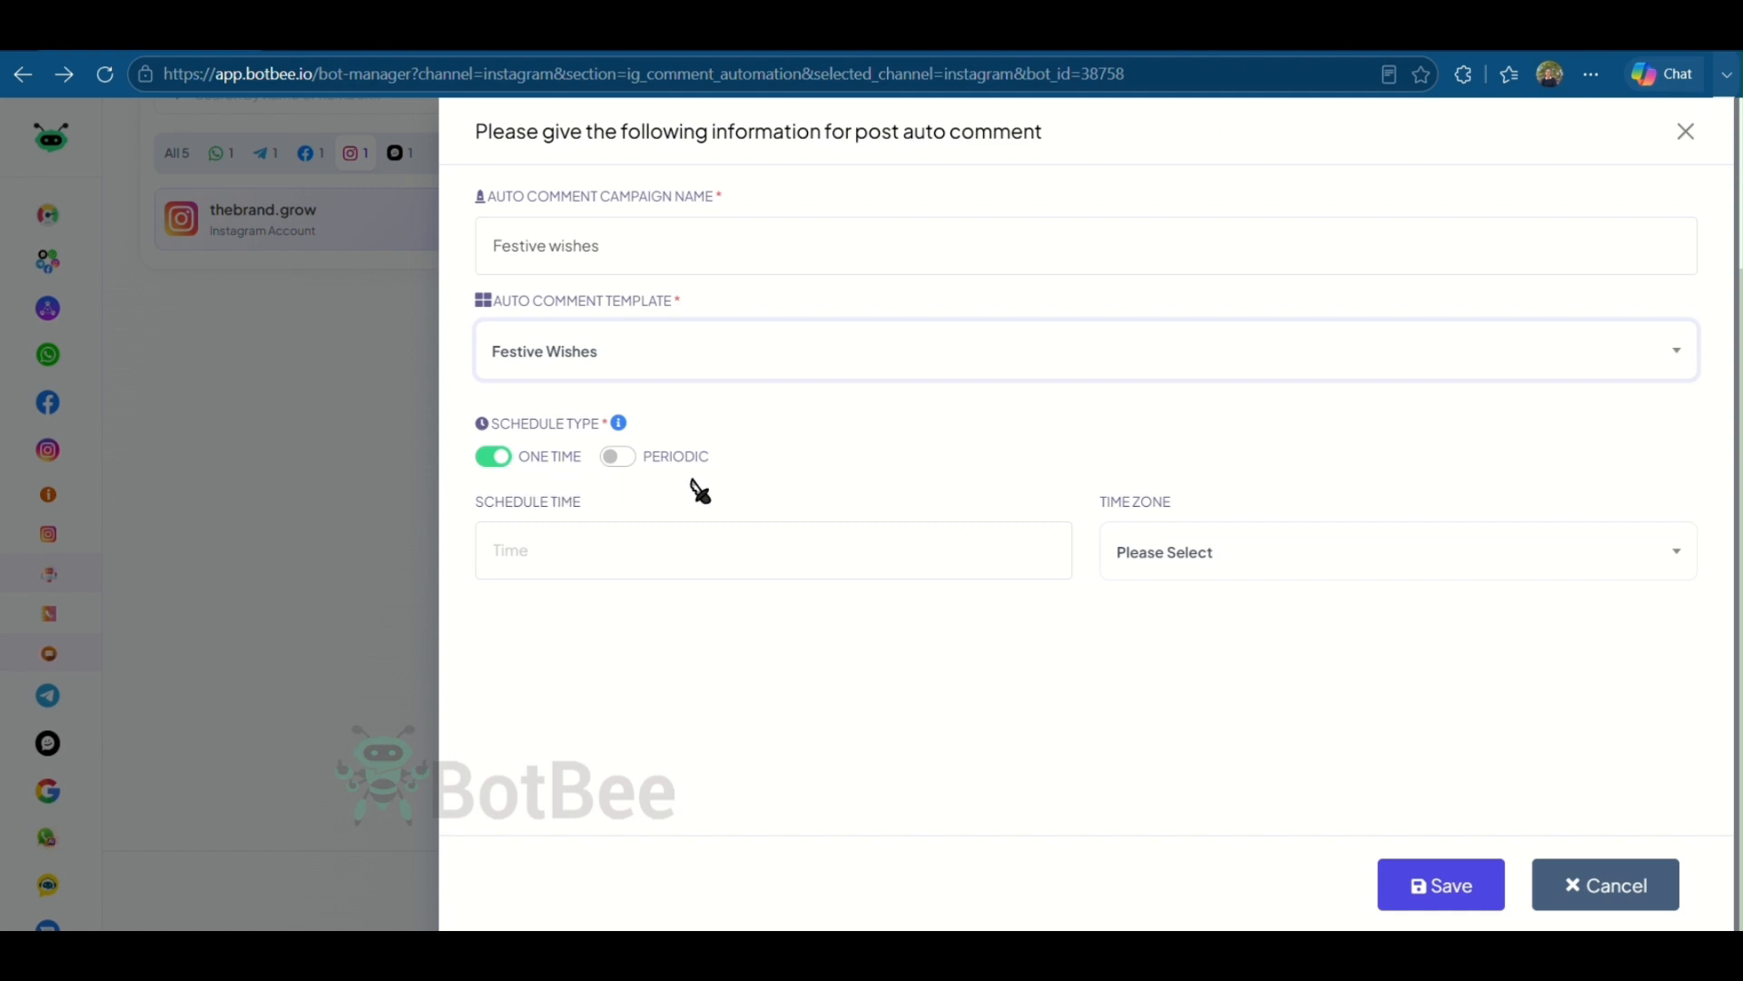
# - Set the campaign's time zone to Asia/Kolkata and a one-time schedule on 10 August 2026, then save it
pyautogui.click(1298, 553)
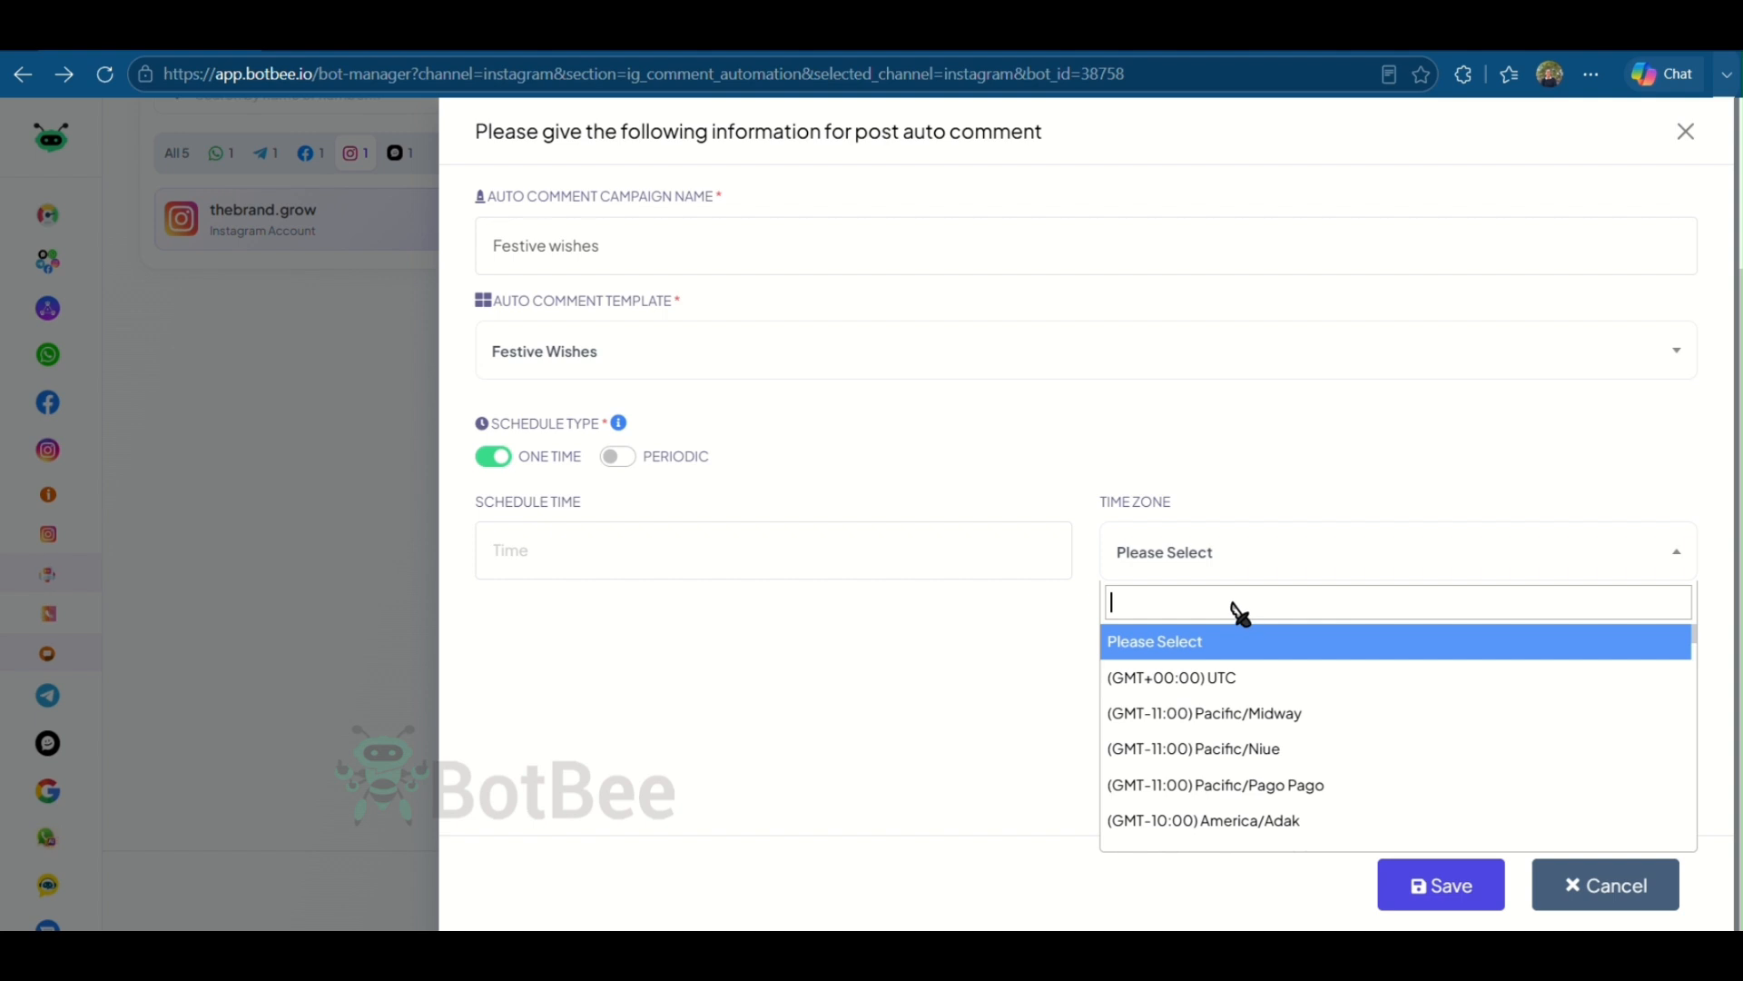
pyautogui.write('kolka')
pyautogui.click(1232, 639)
pyautogui.click(690, 564)
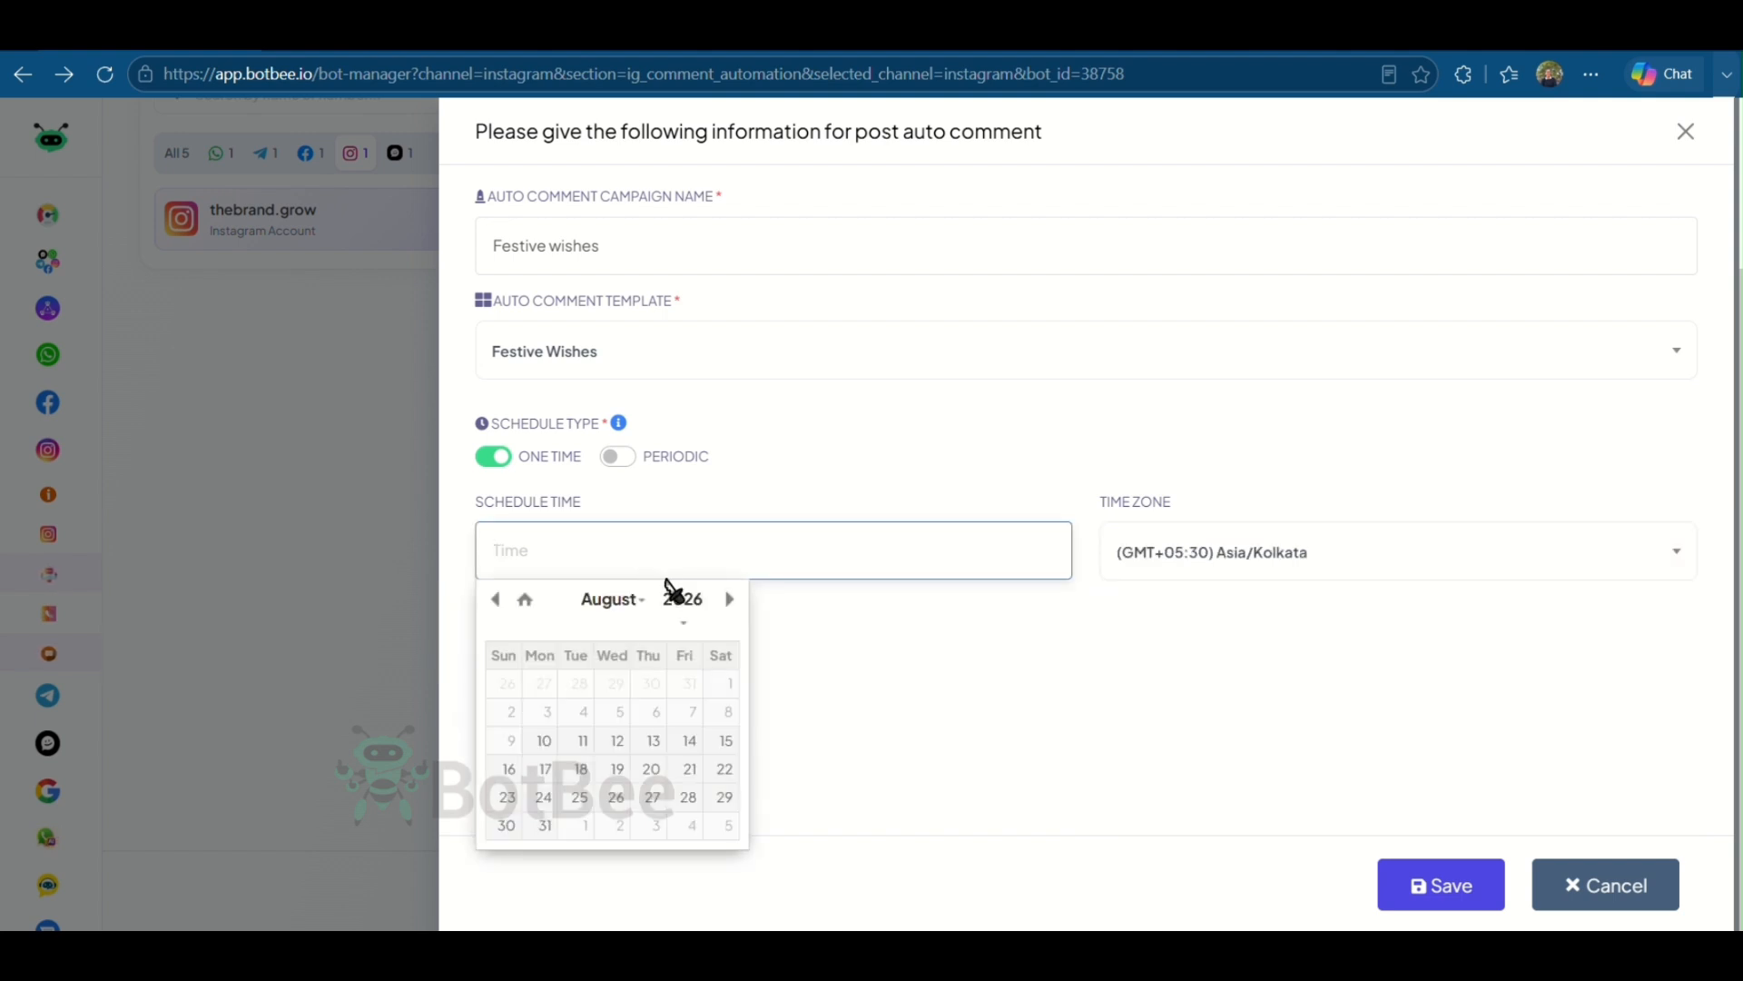
pyautogui.click(545, 741)
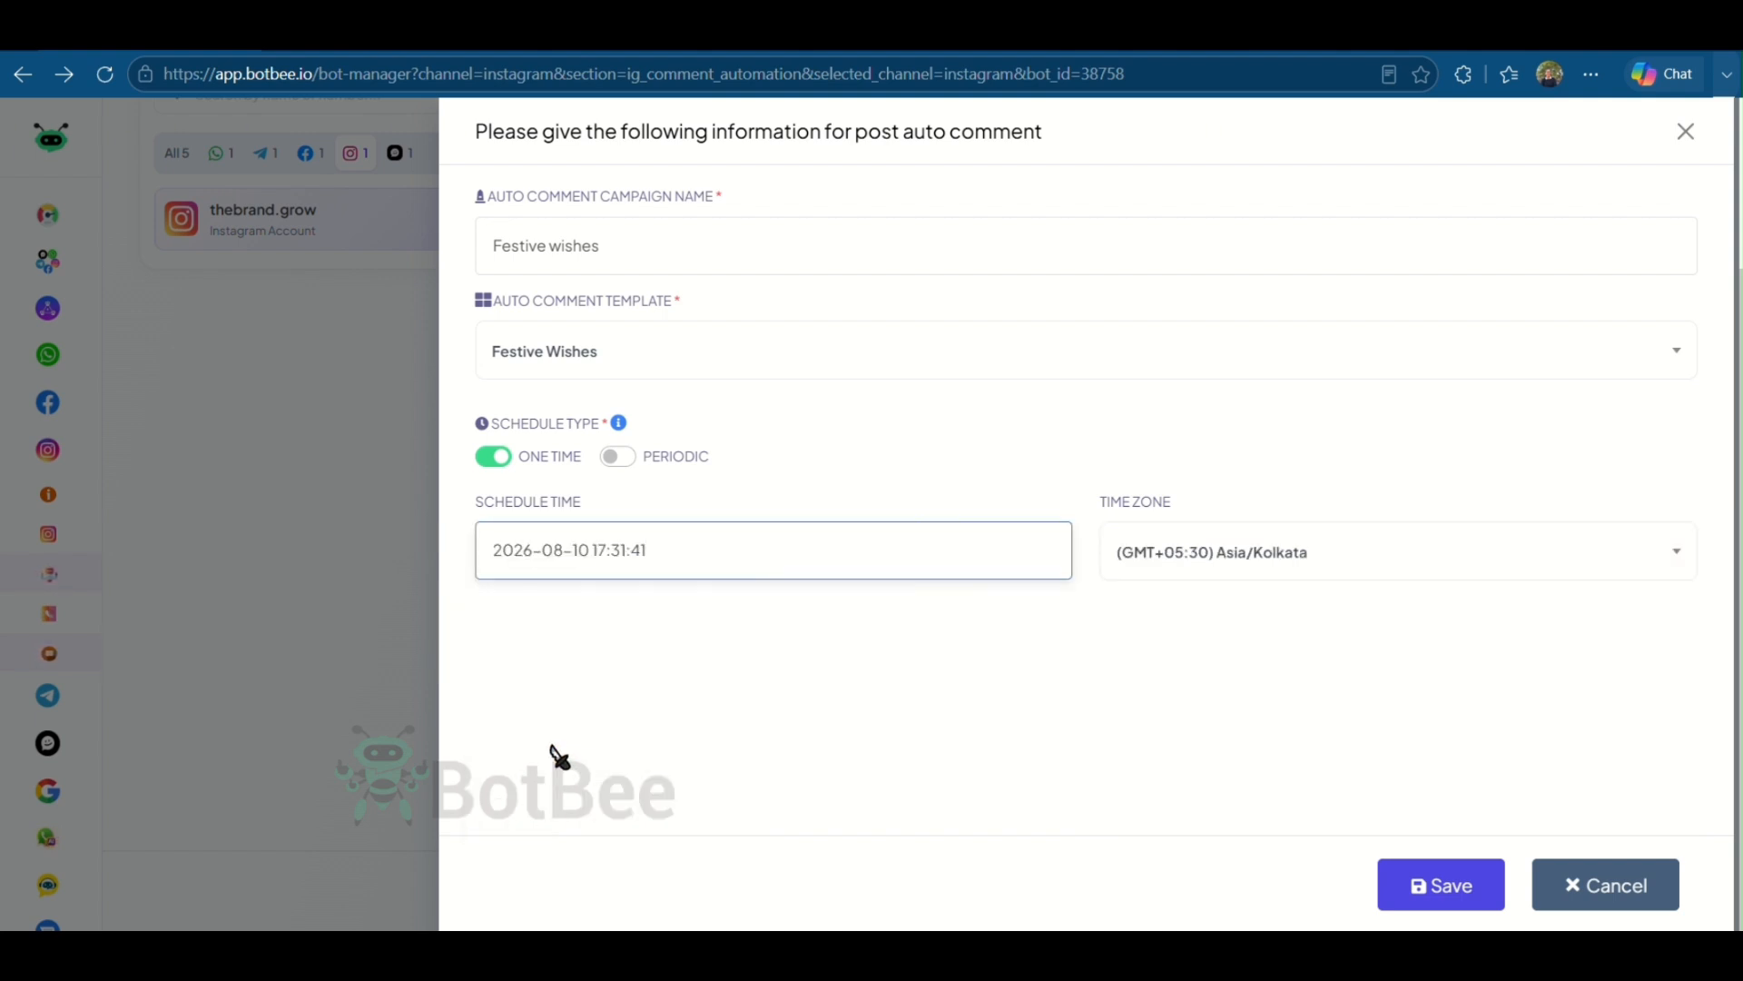
pyautogui.click(1462, 893)
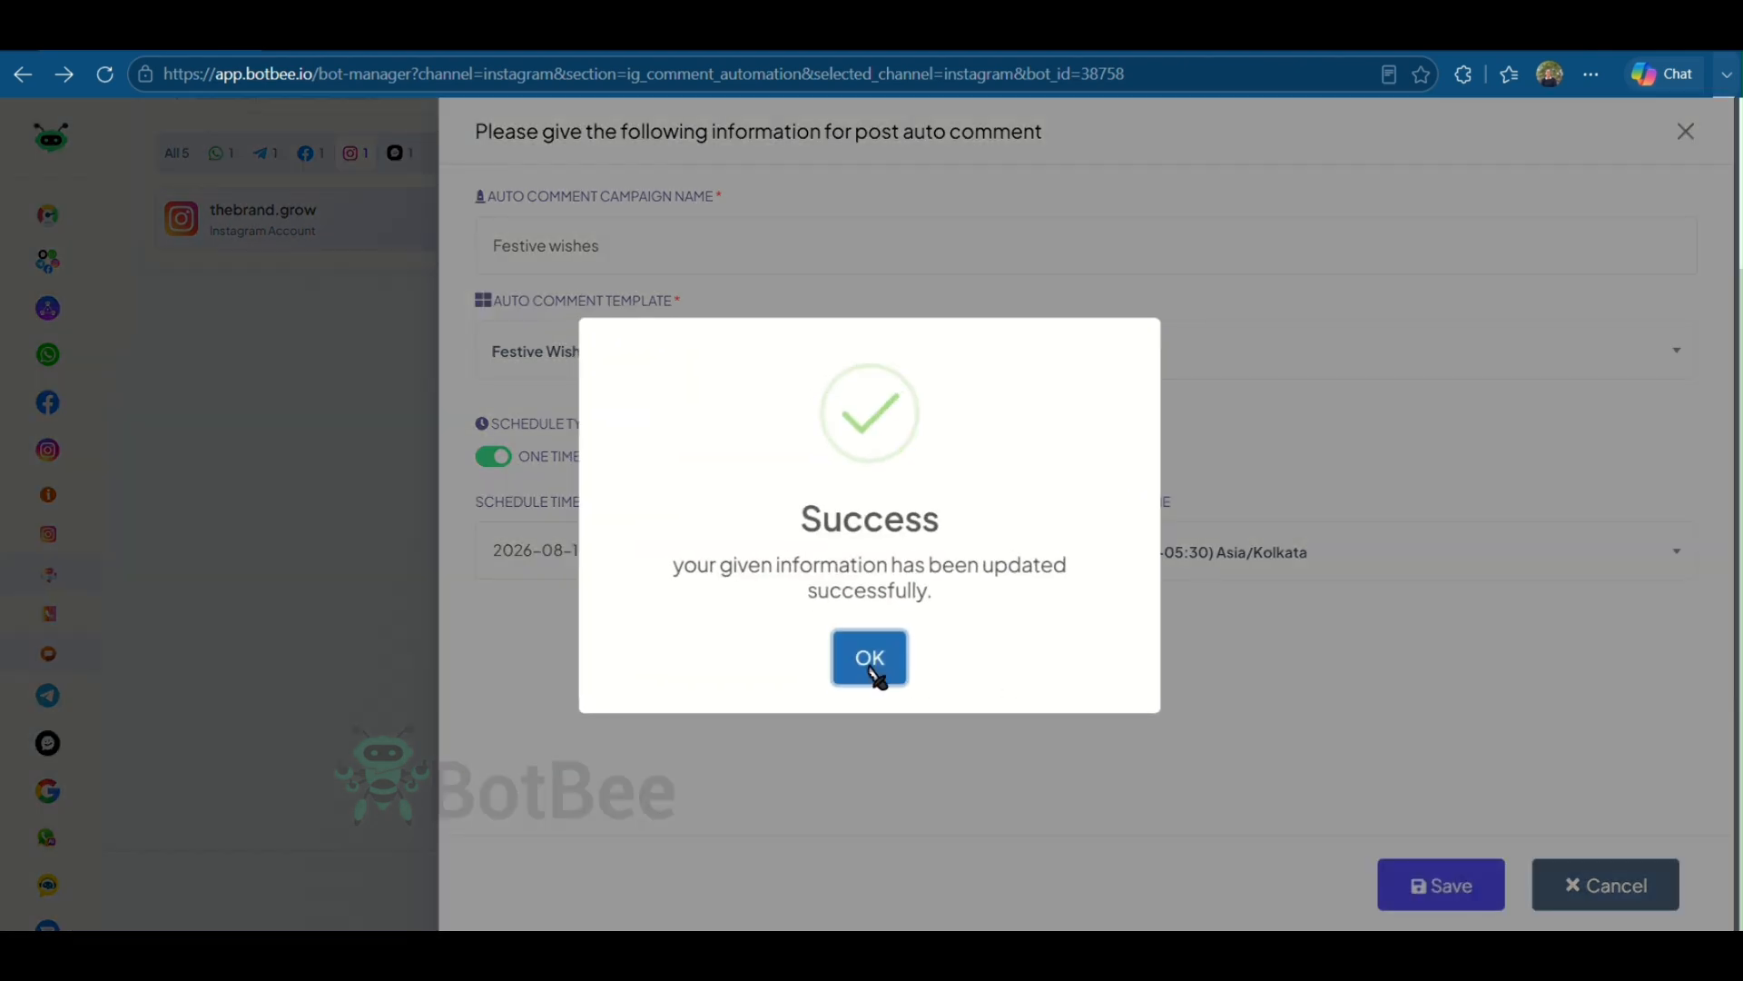
pyautogui.click(872, 659)
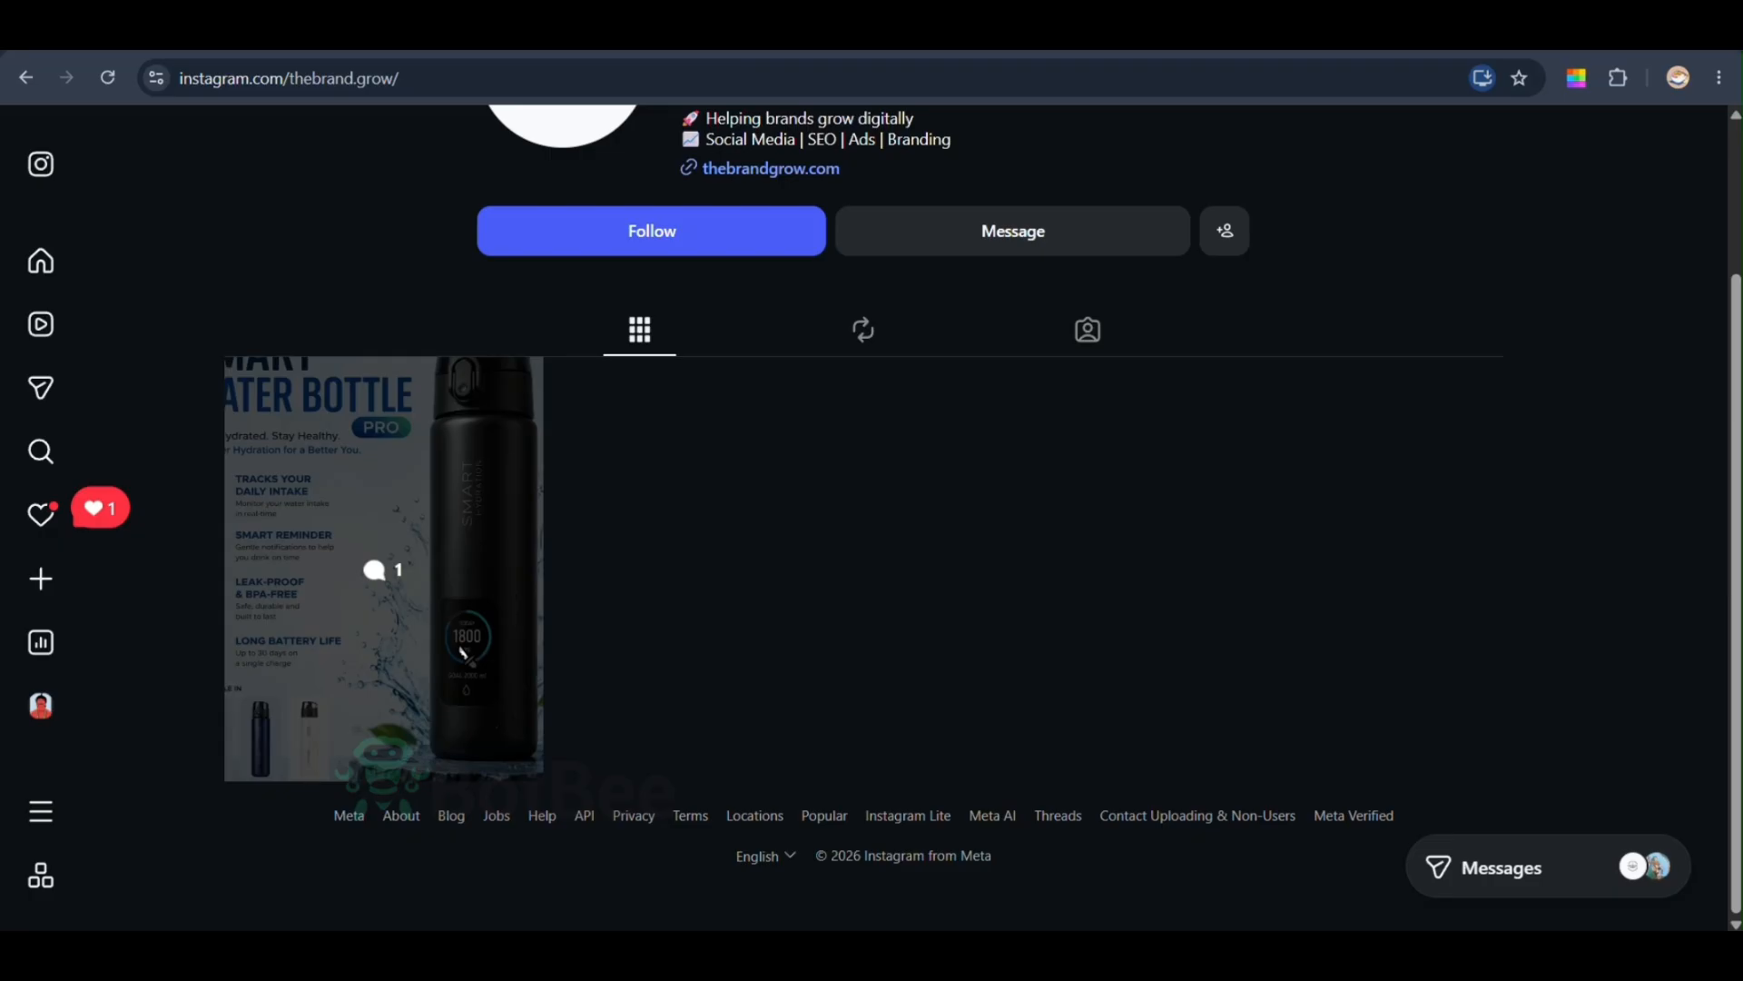
# - Open the Smart Water Bottle Pro post on Instagram and check the comments under it
pyautogui.click(463, 652)
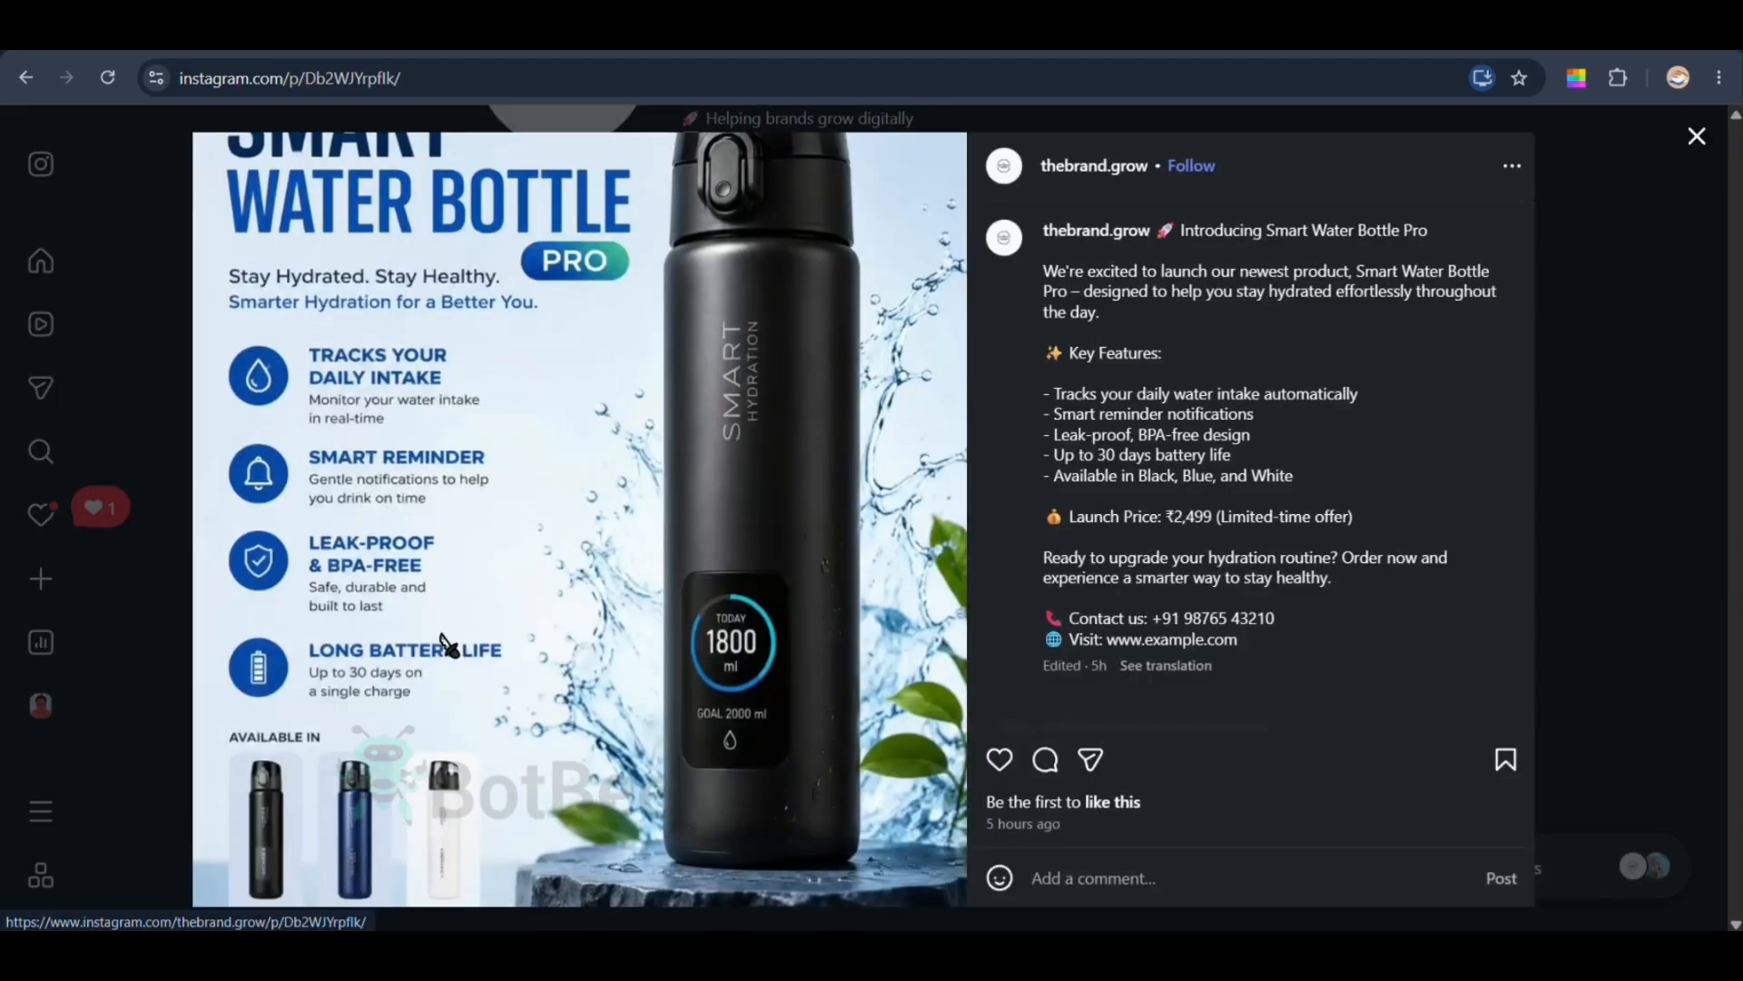
pyautogui.scroll(-2, 1169, 477)
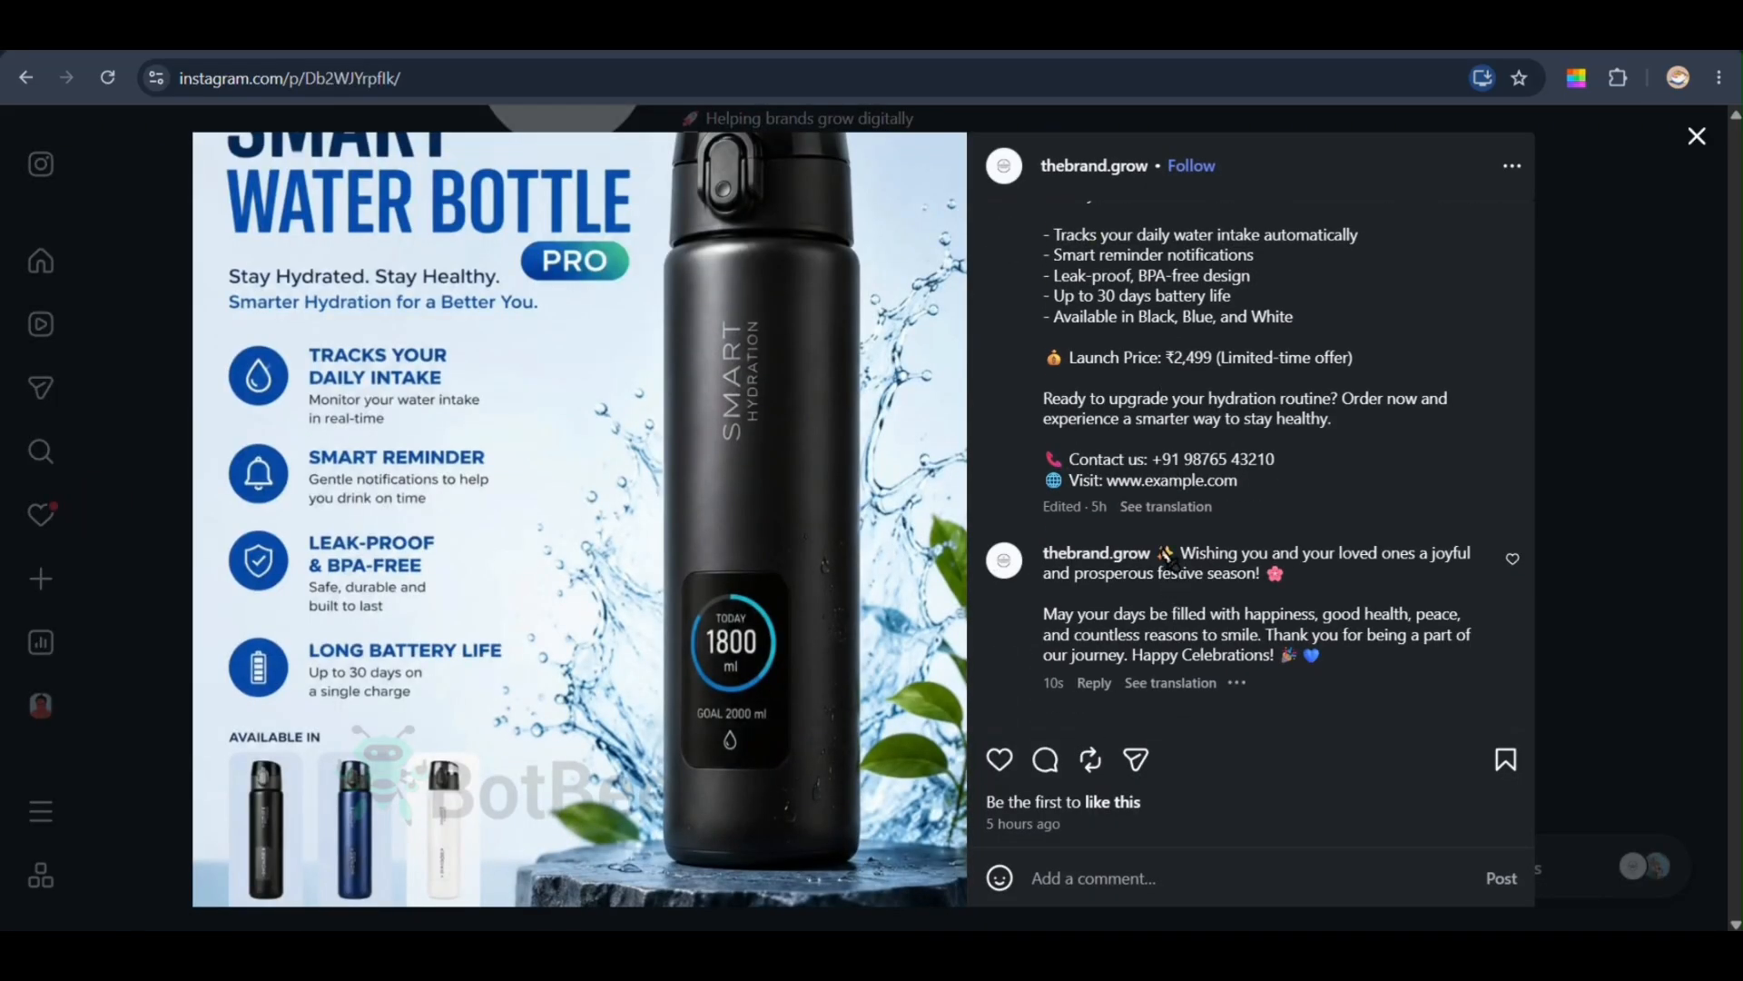
pyautogui.moveTo(1162, 550); pyautogui.dragTo(1331, 666)
pyautogui.click(1397, 665)
pyautogui.click(1696, 136)
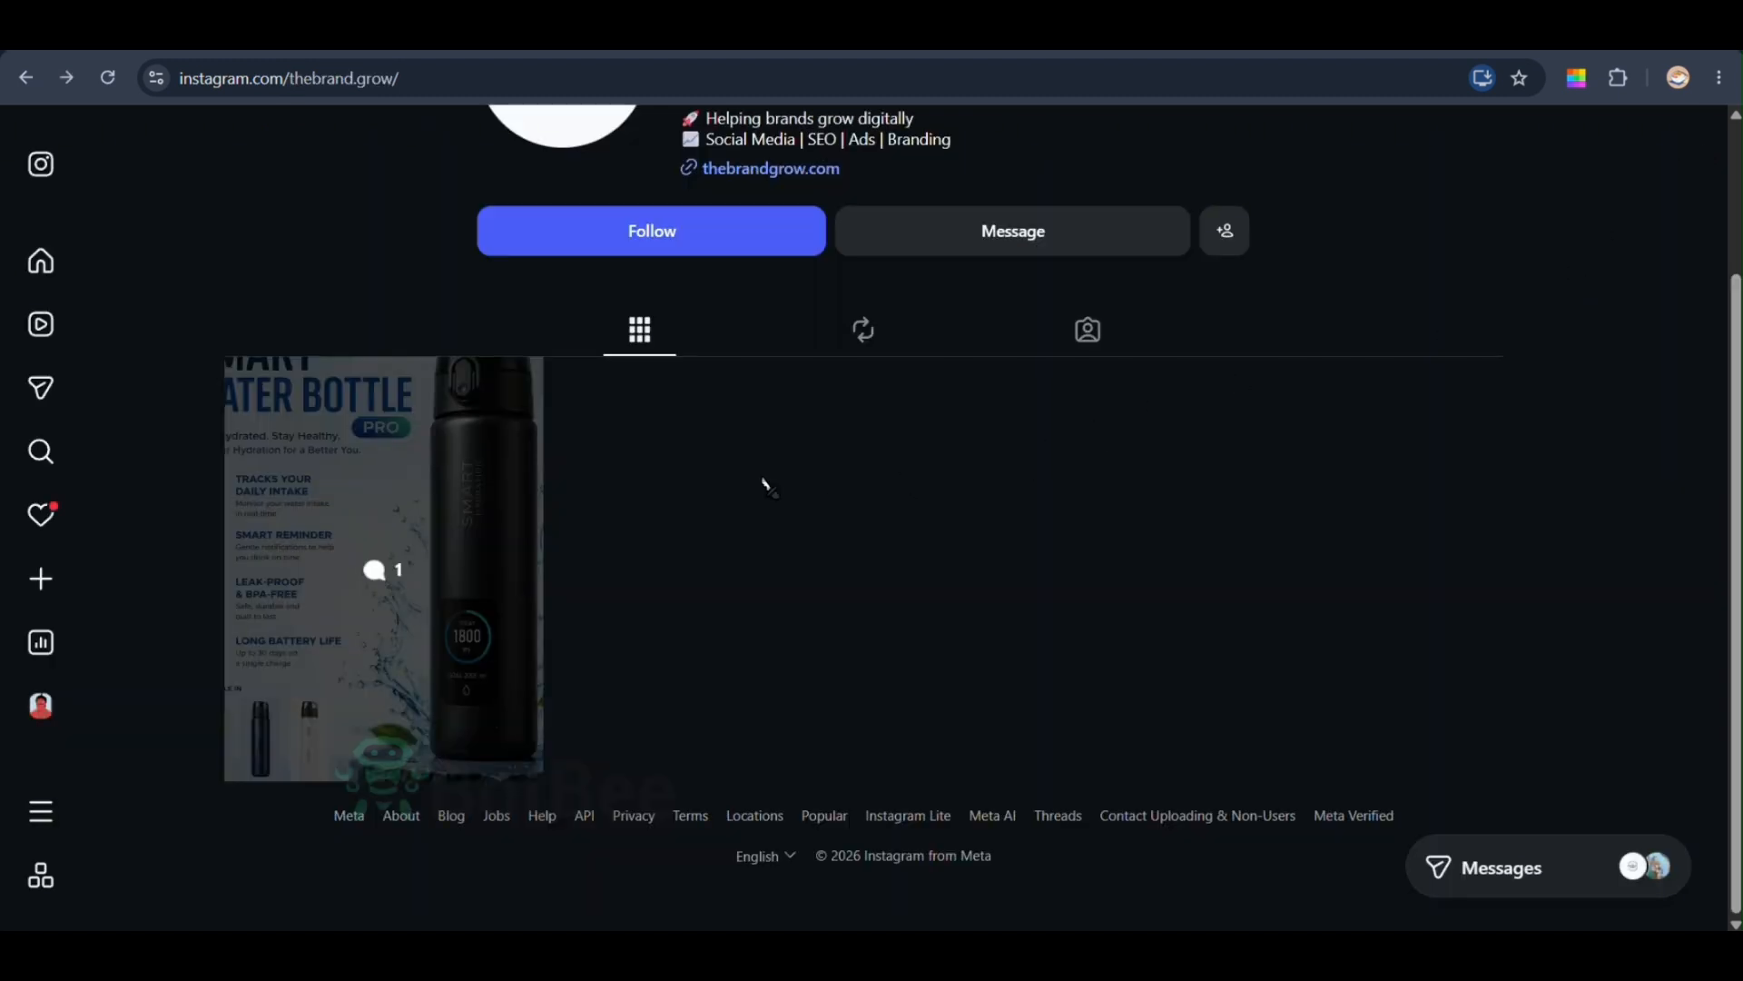
# - Open auto comment reply setup for the post and switch off using a saved template
pyautogui.scroll(2, 767, 488)
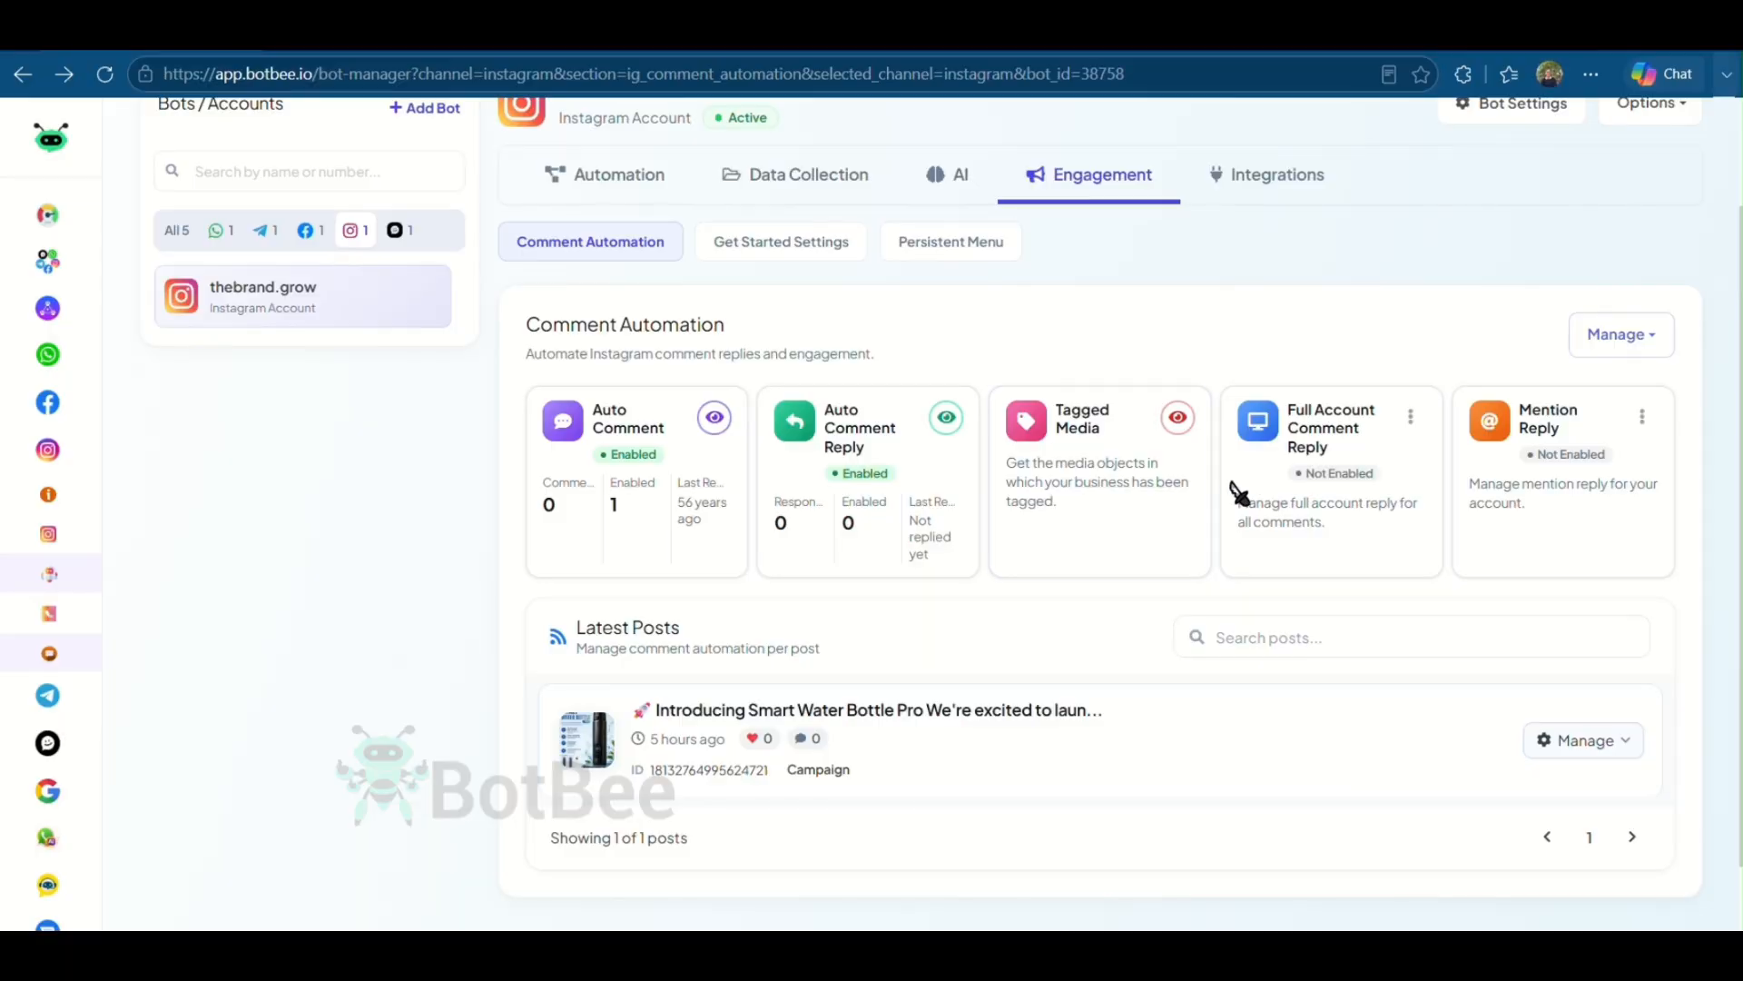
pyautogui.scroll(2, 1124, 467)
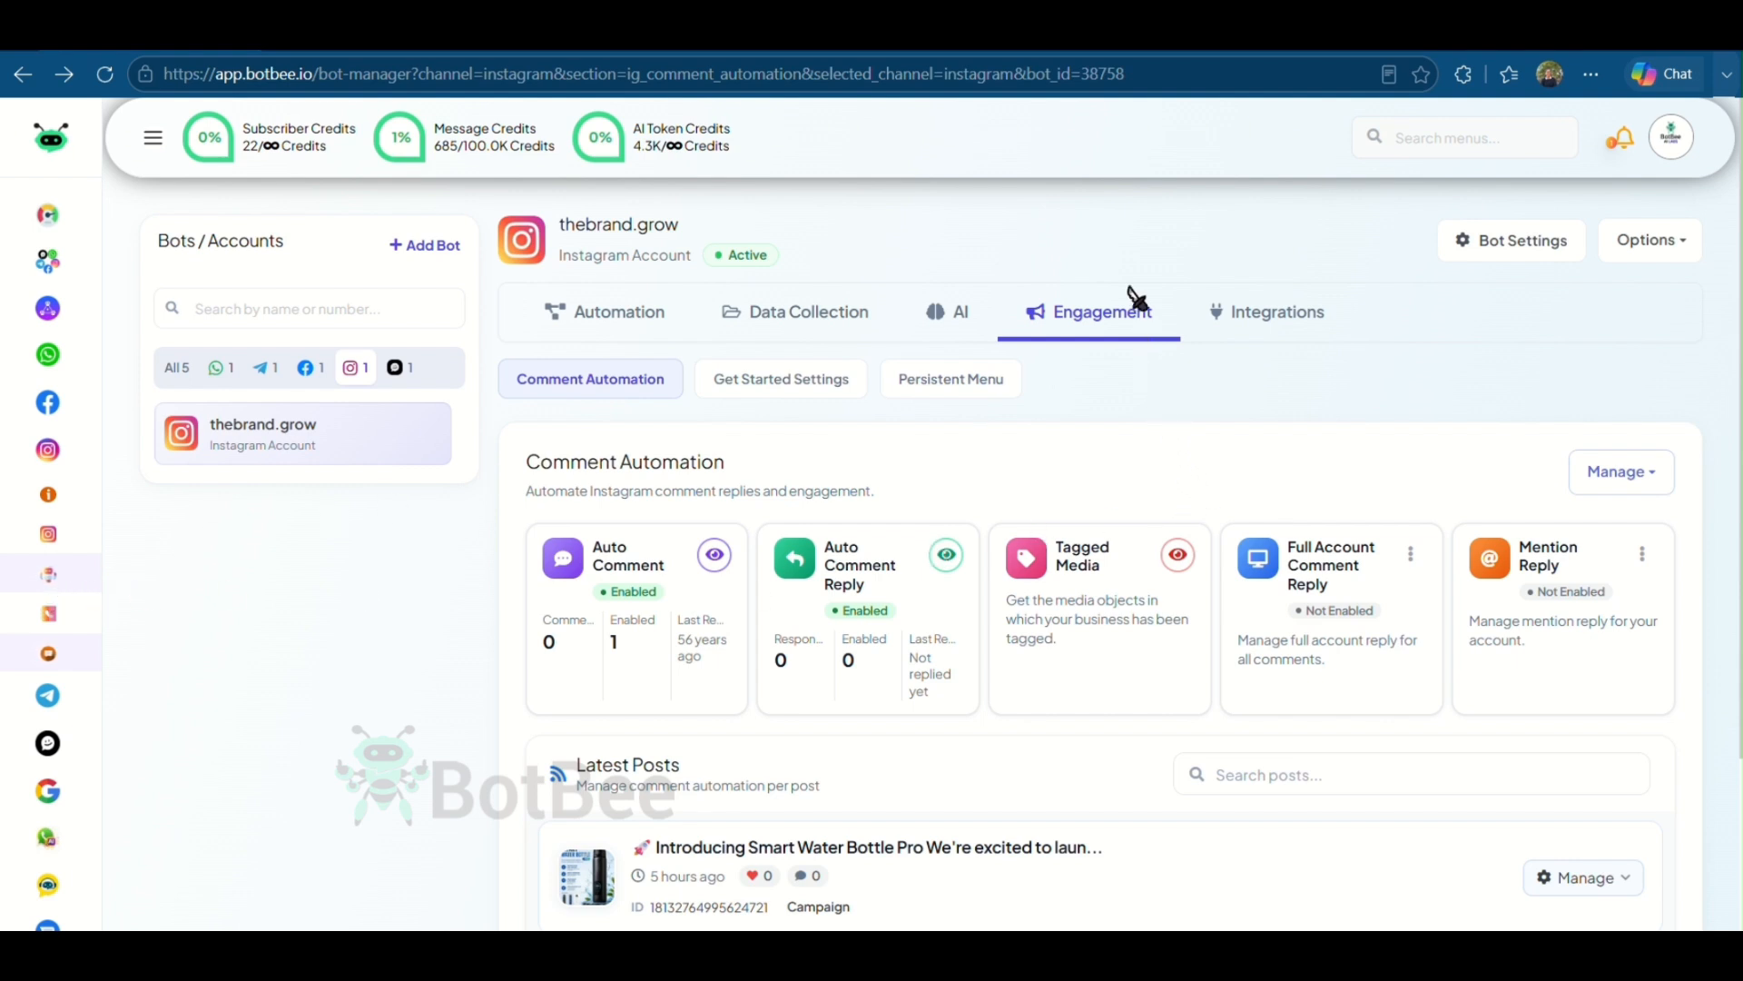
pyautogui.scroll(-3, 1172, 561)
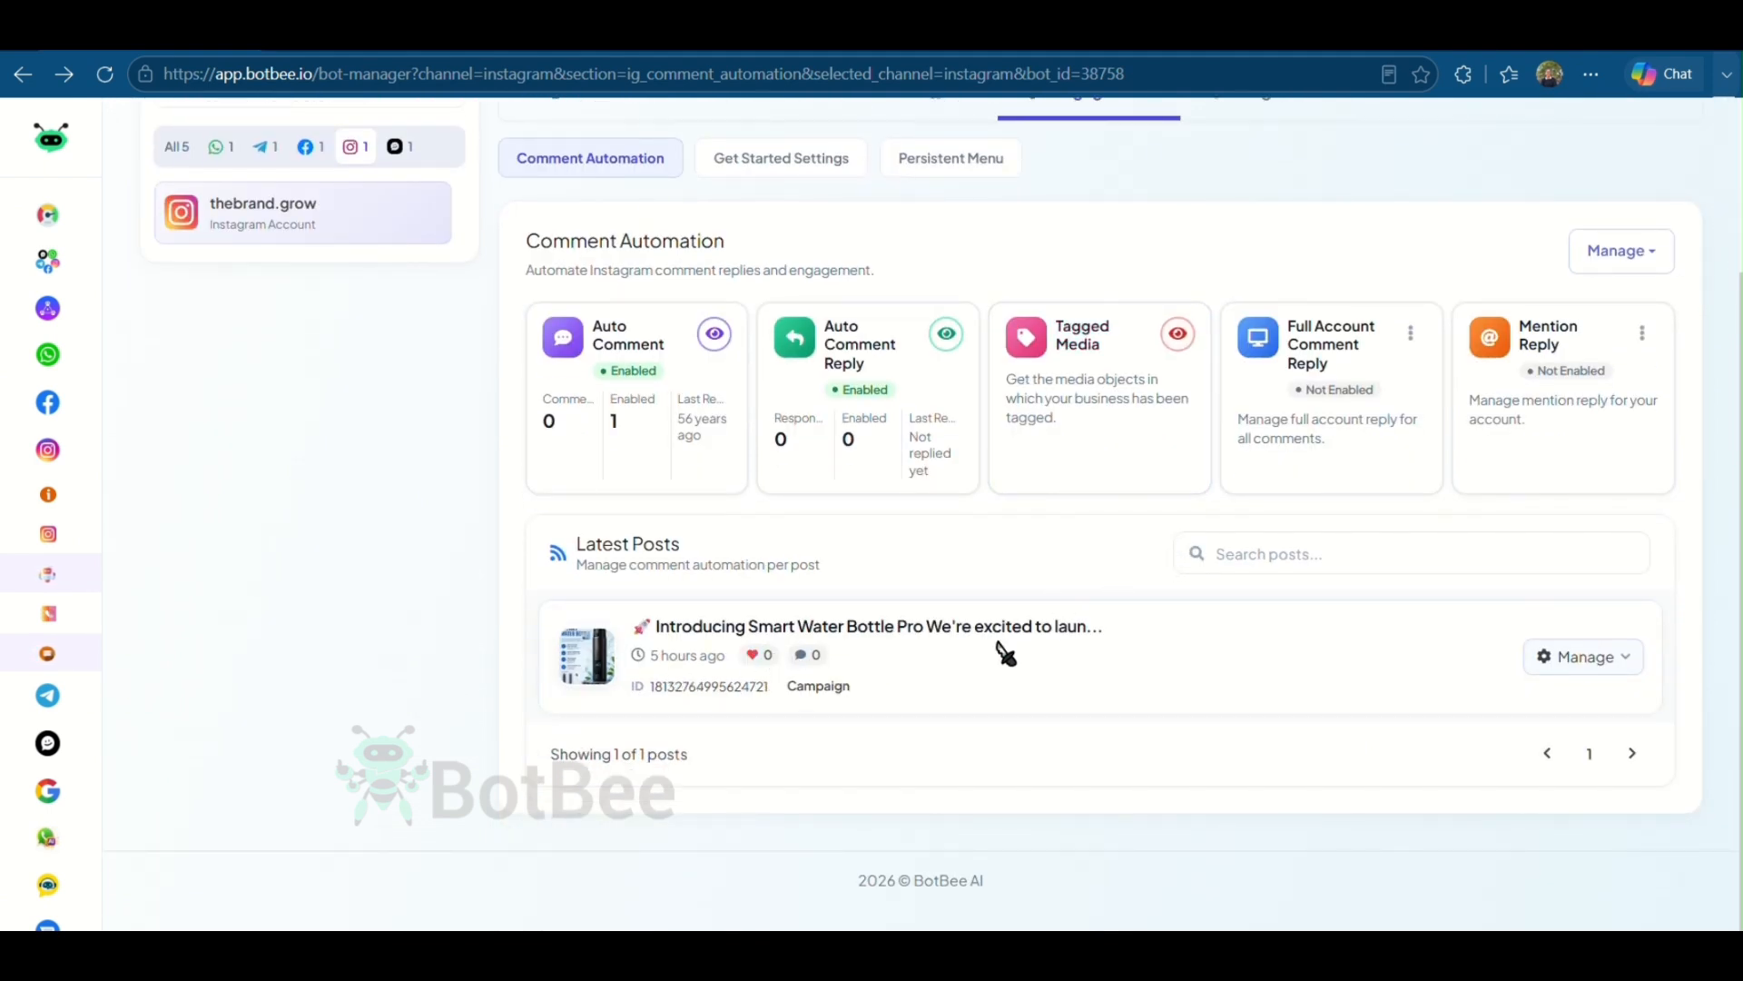
pyautogui.click(1588, 662)
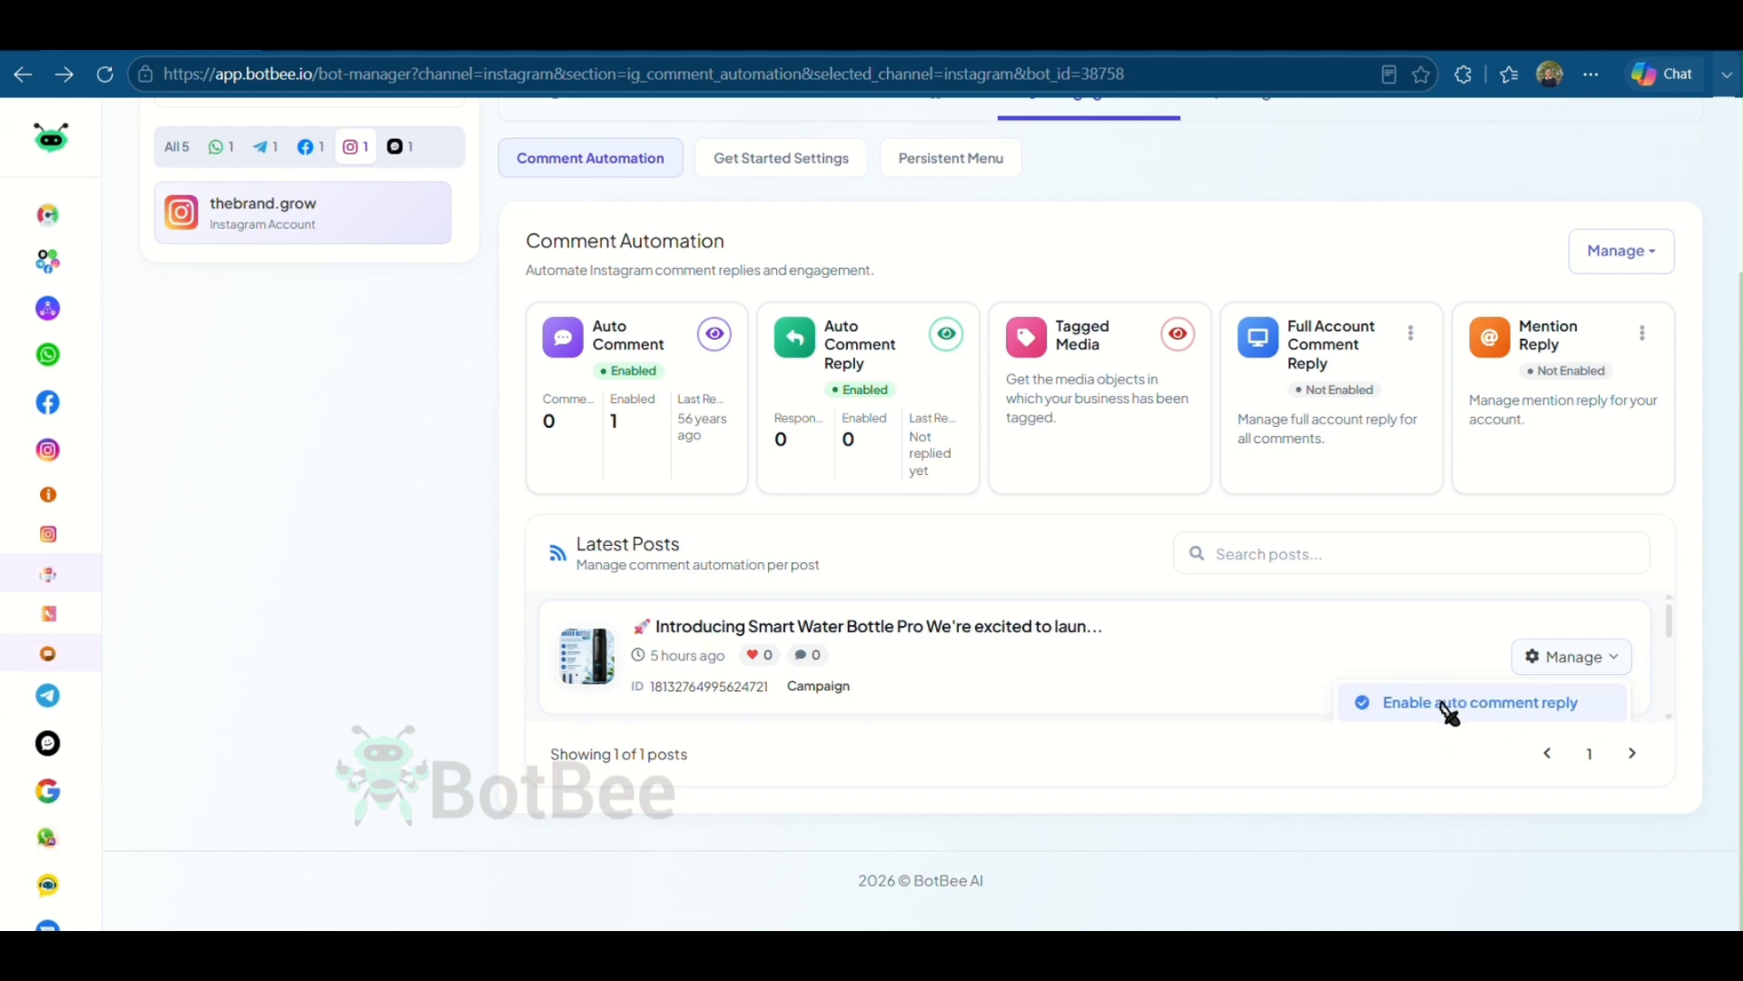
pyautogui.click(1516, 713)
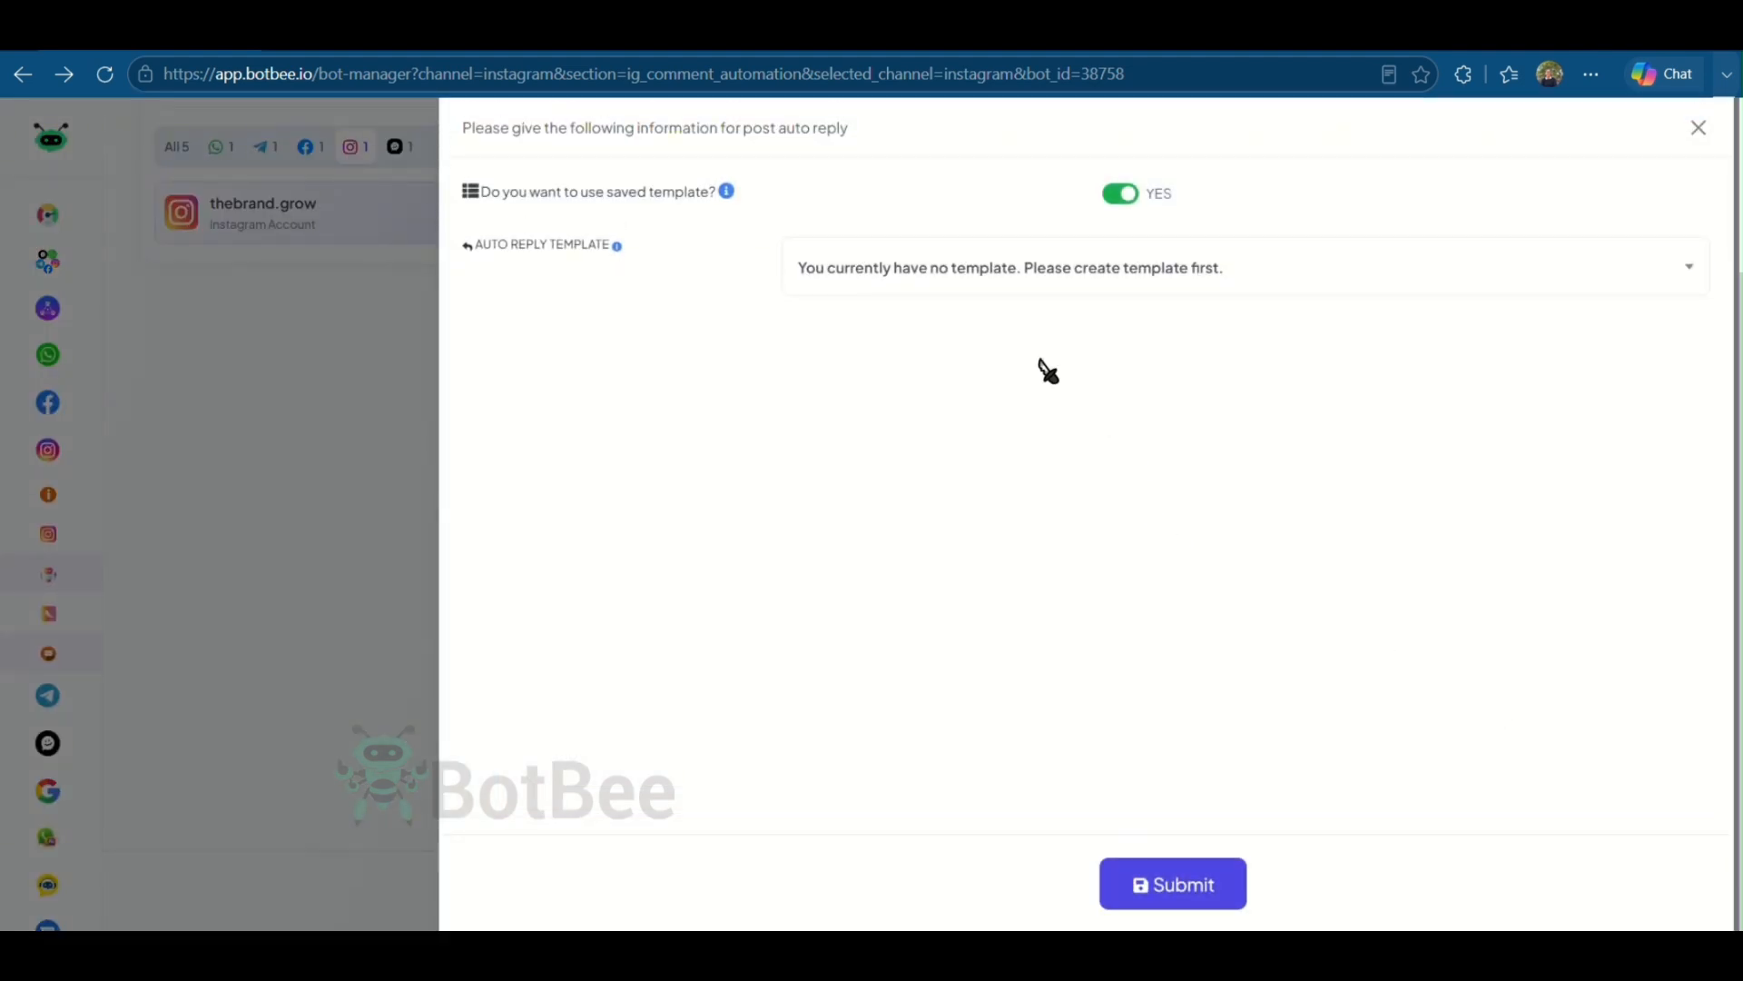
pyautogui.click(1124, 203)
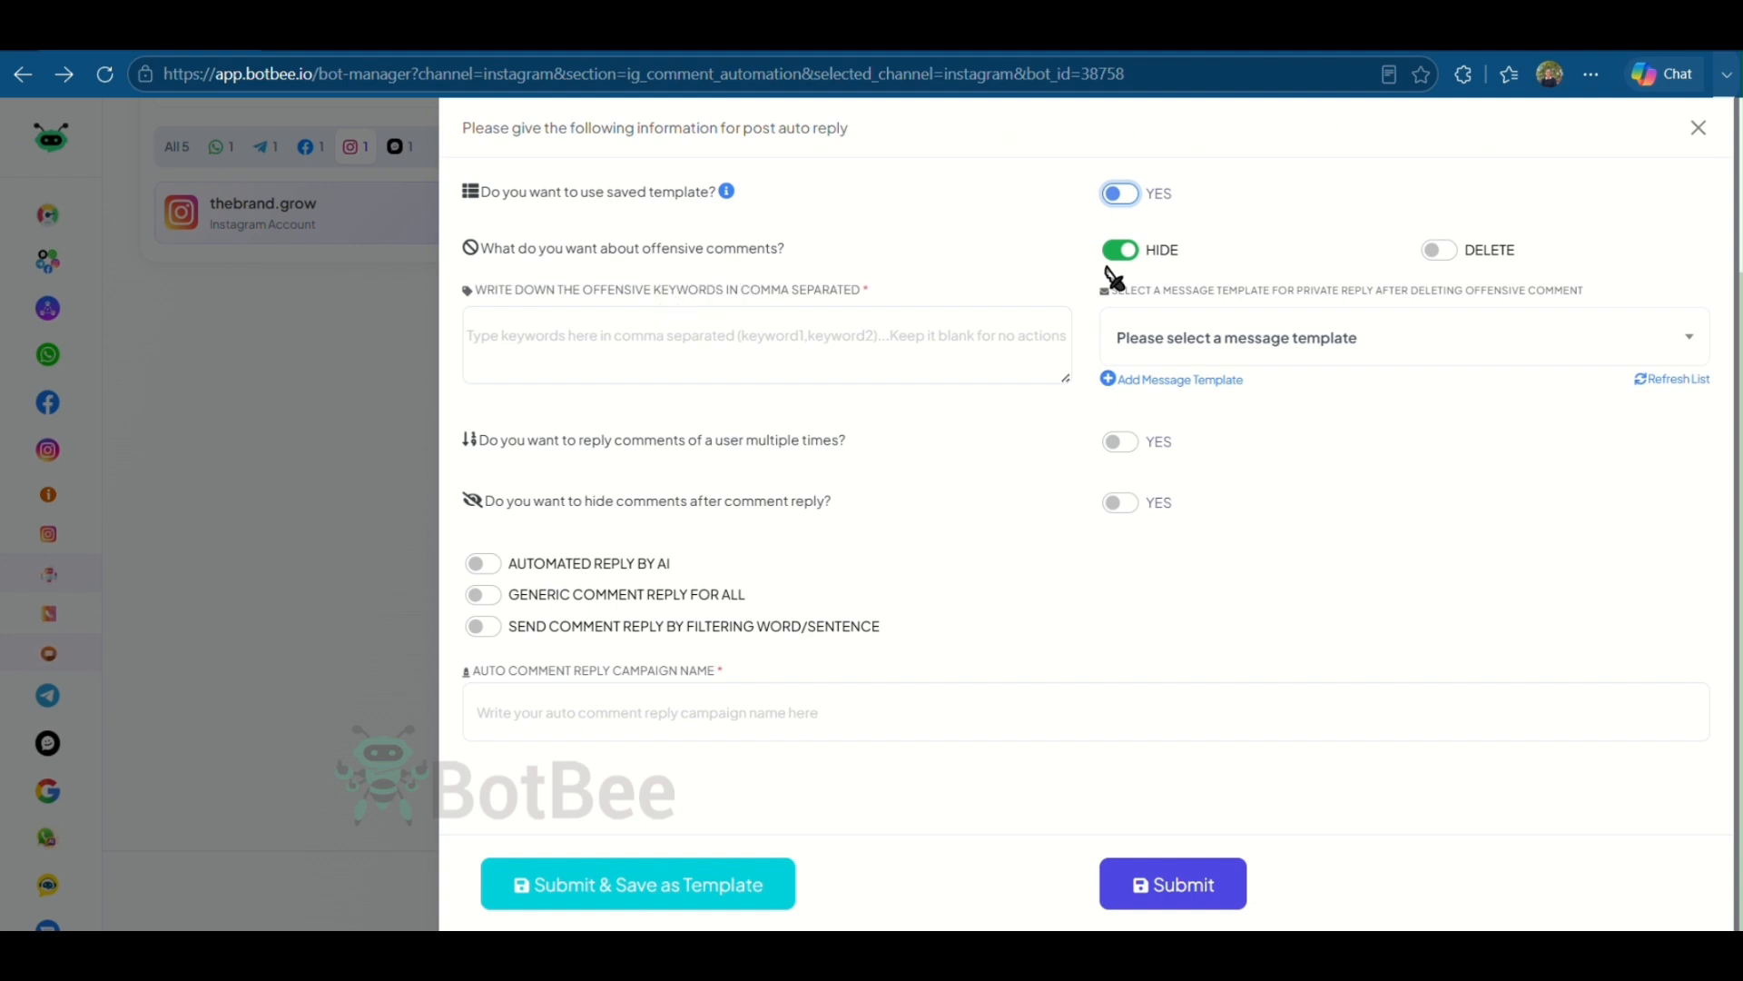
# - Enter Fake, Fraud, Scam as the offensive keywords whose comments get hidden
pyautogui.click(913, 336)
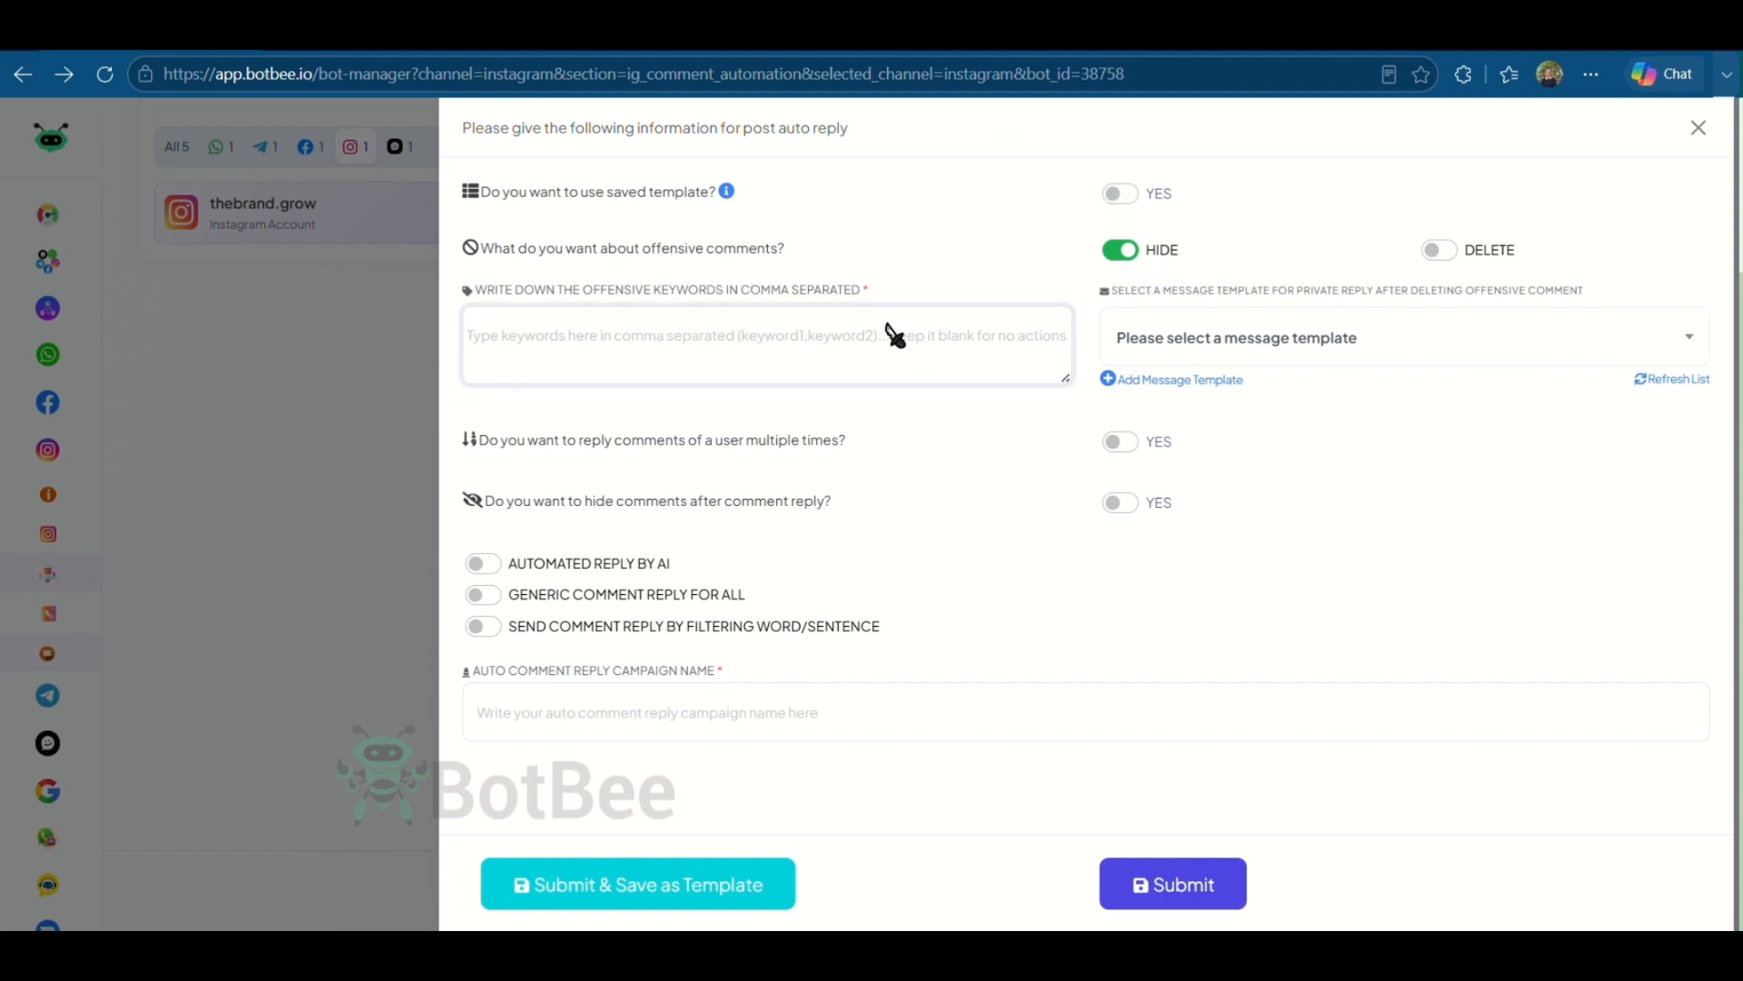
pyautogui.write('Fake')
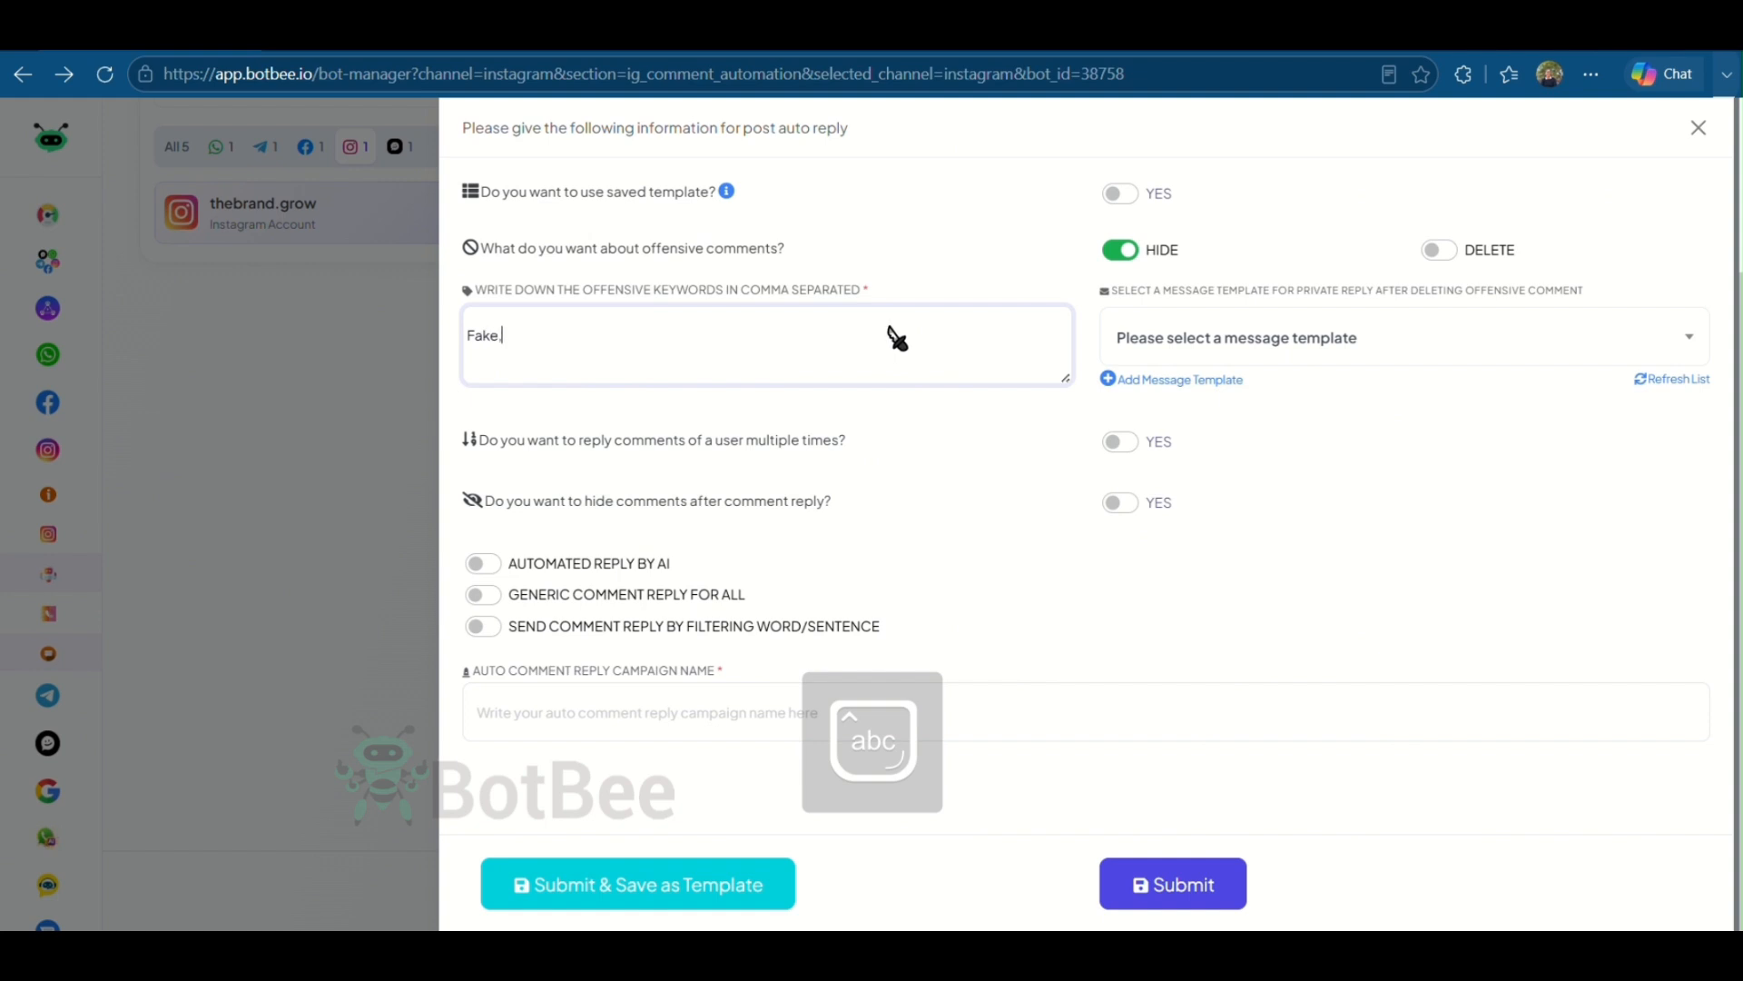
pyautogui.write(', Fraud, Scam')
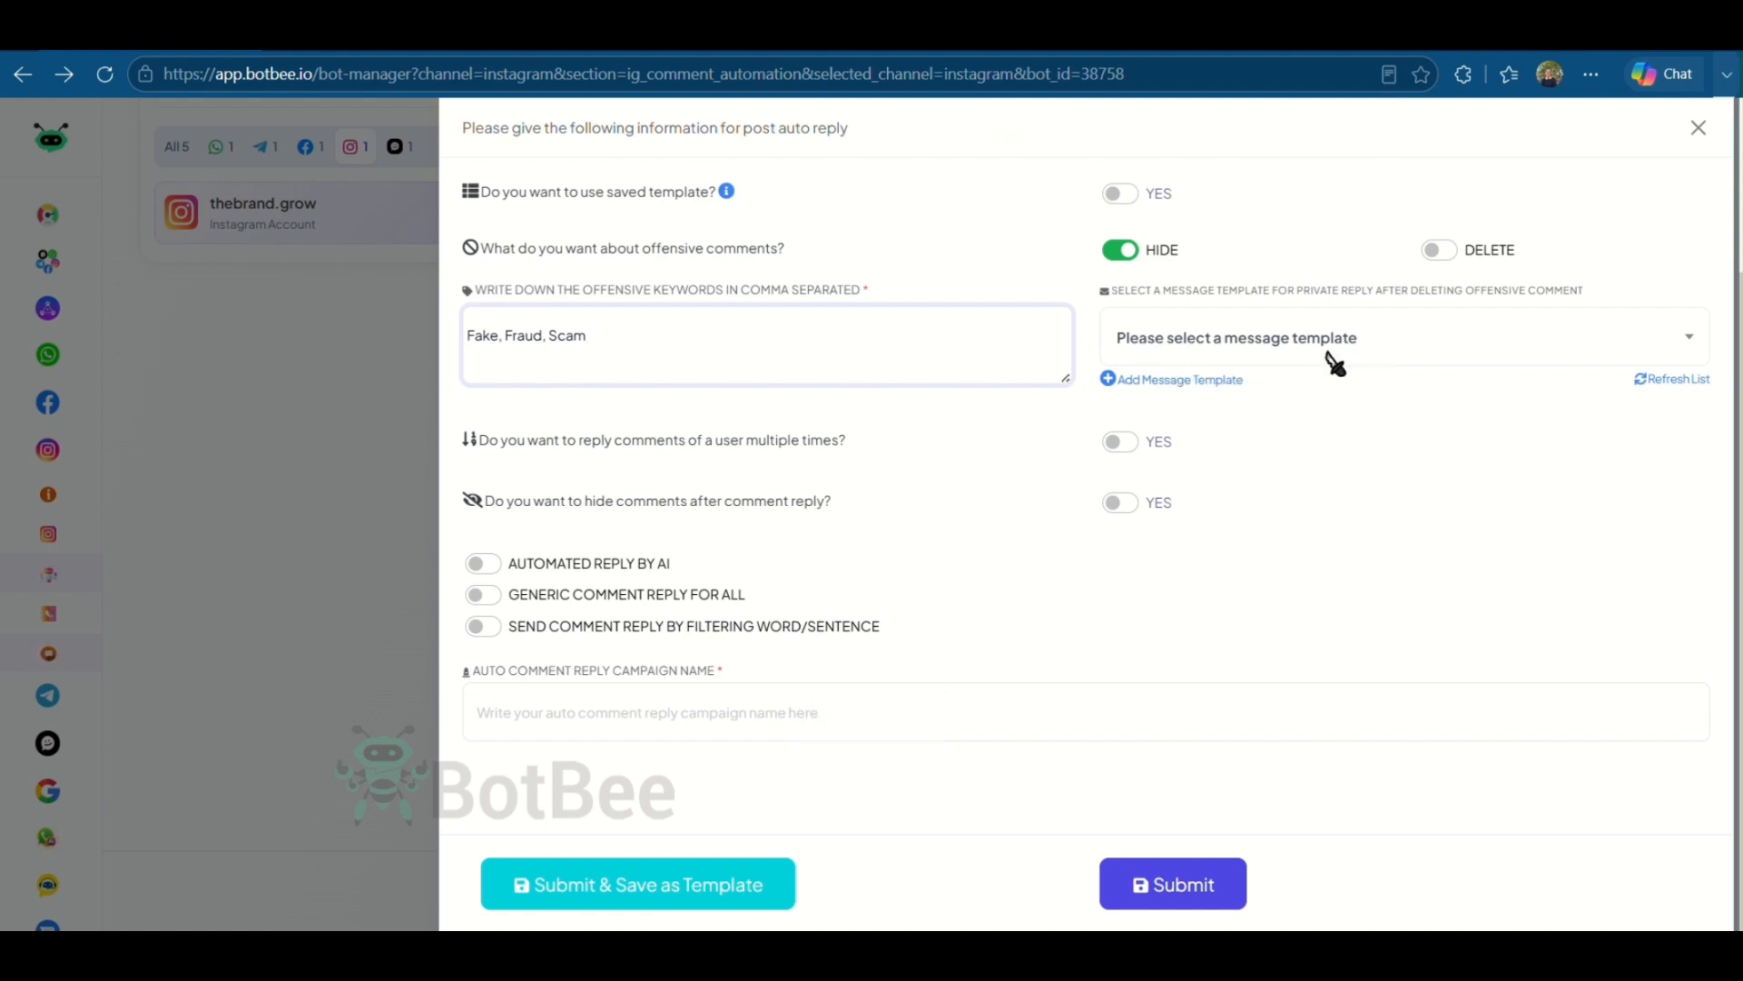
pyautogui.click(1432, 345)
pyautogui.click(1434, 348)
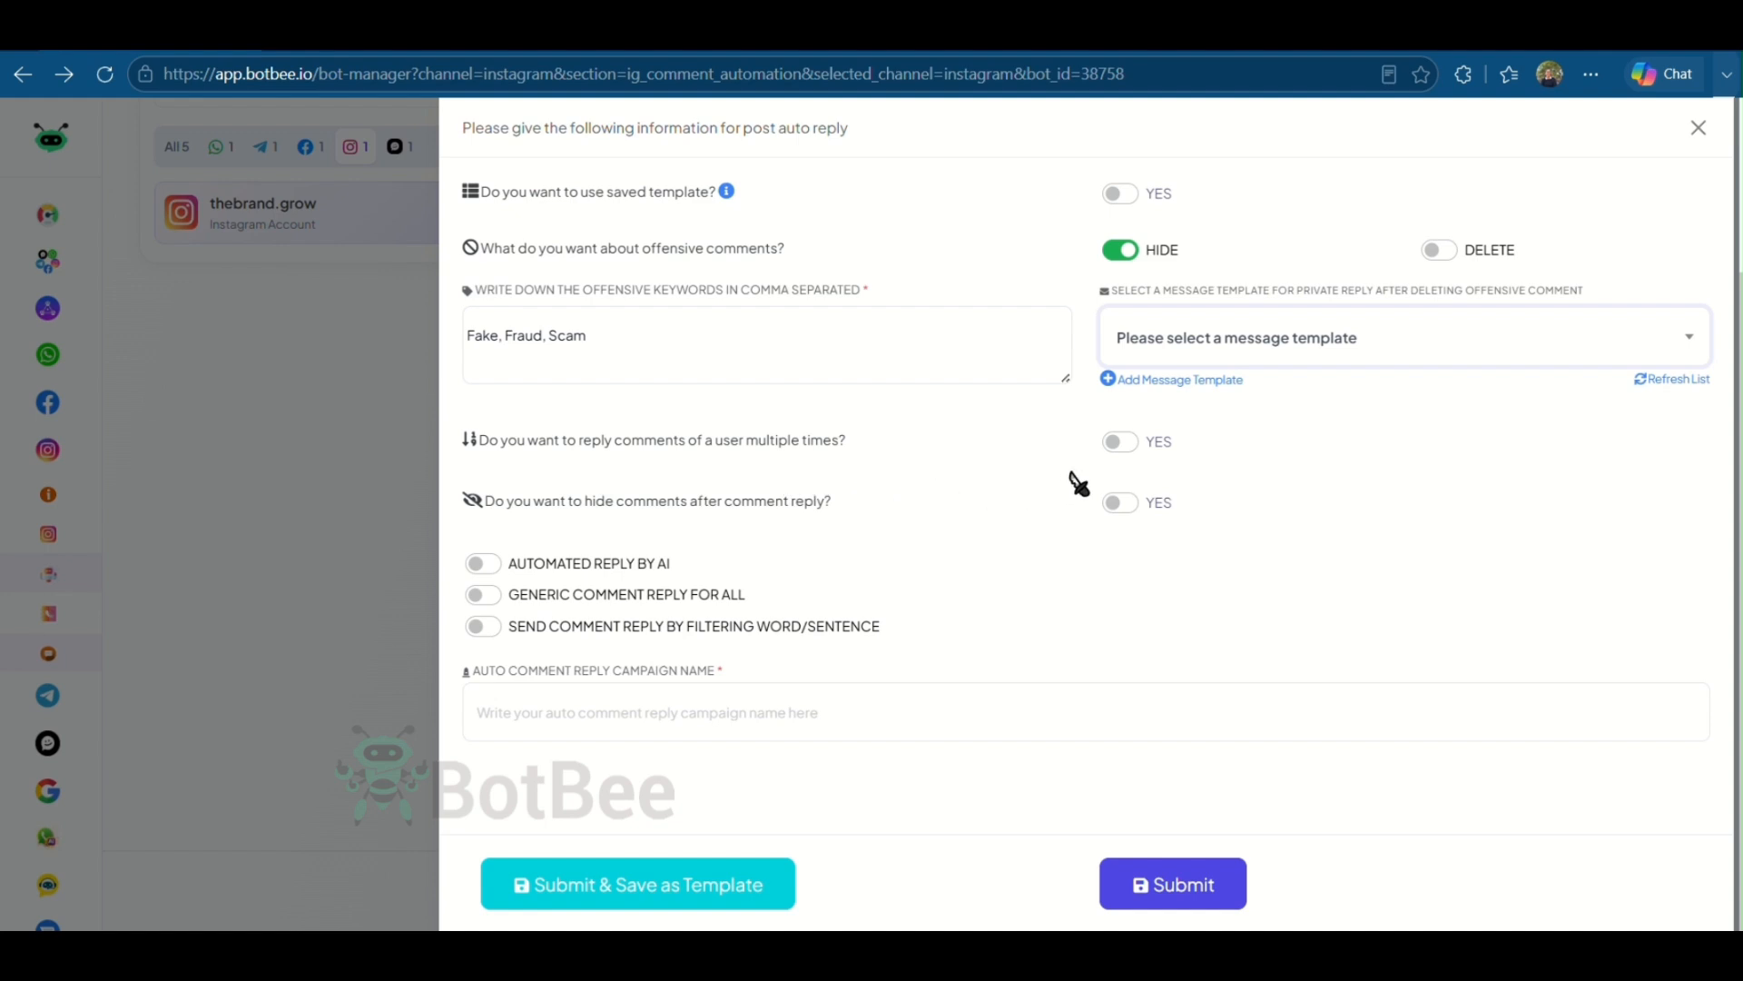
# - Allow replying to a user's comments multiple times and turn on automated reply by AI
pyautogui.click(1127, 443)
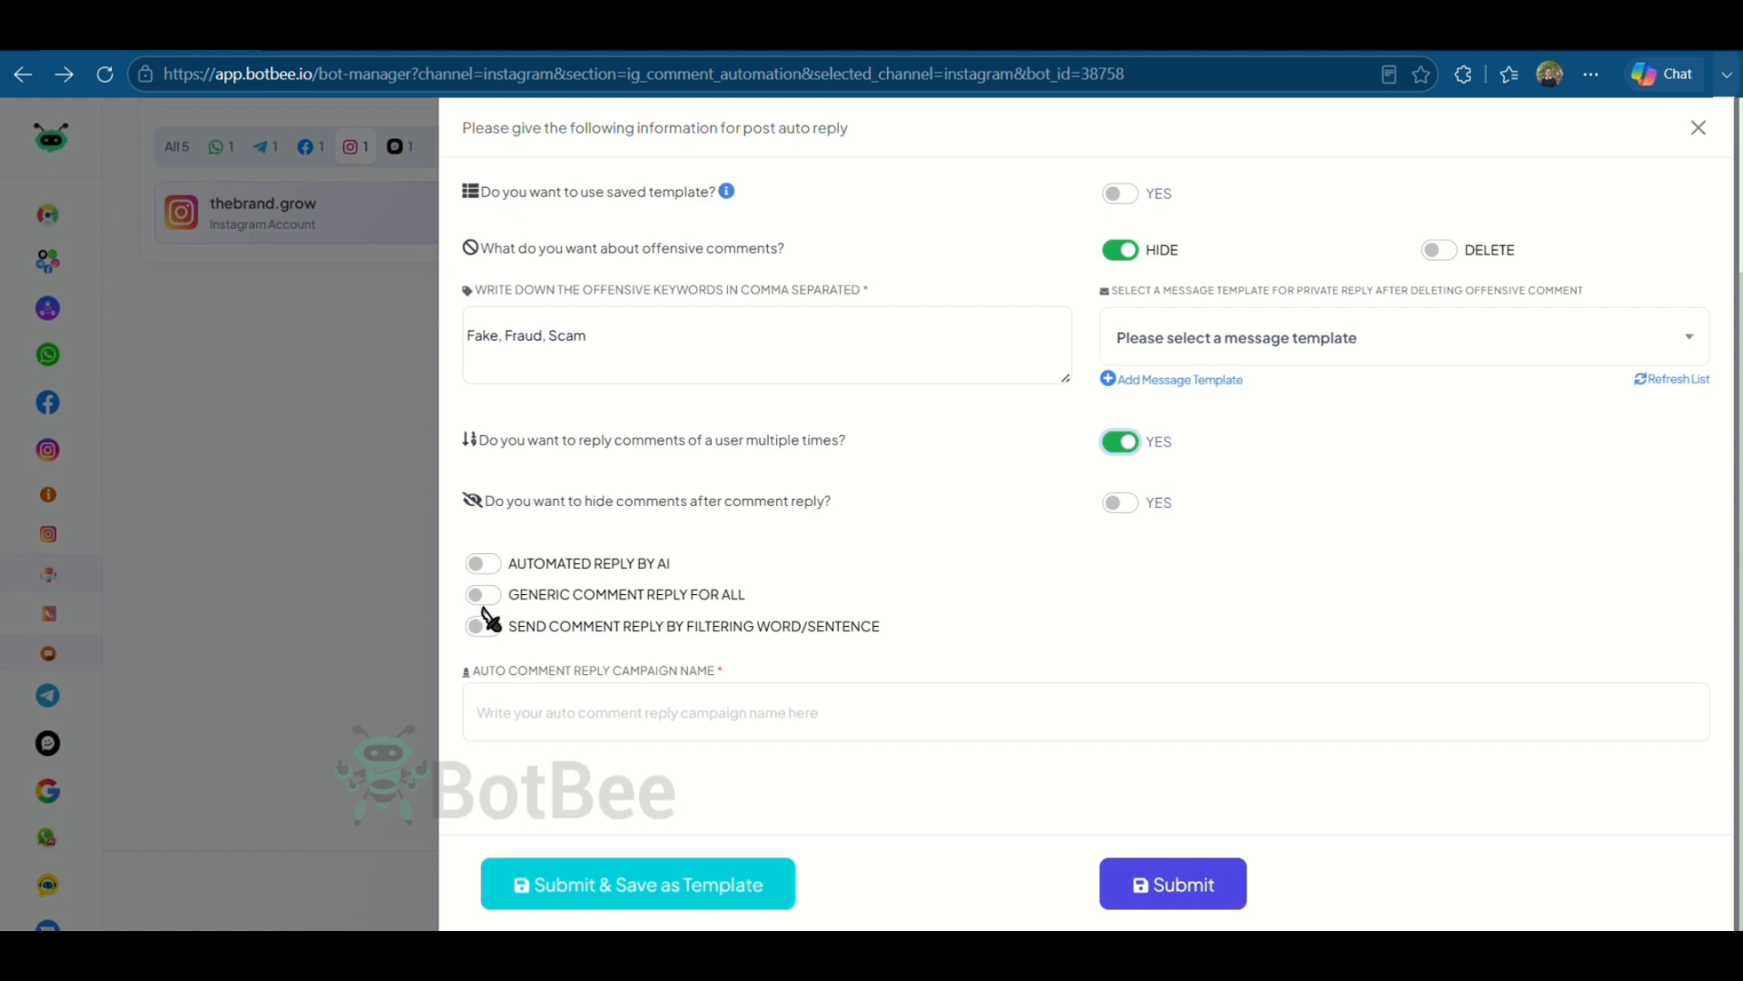
pyautogui.click(482, 564)
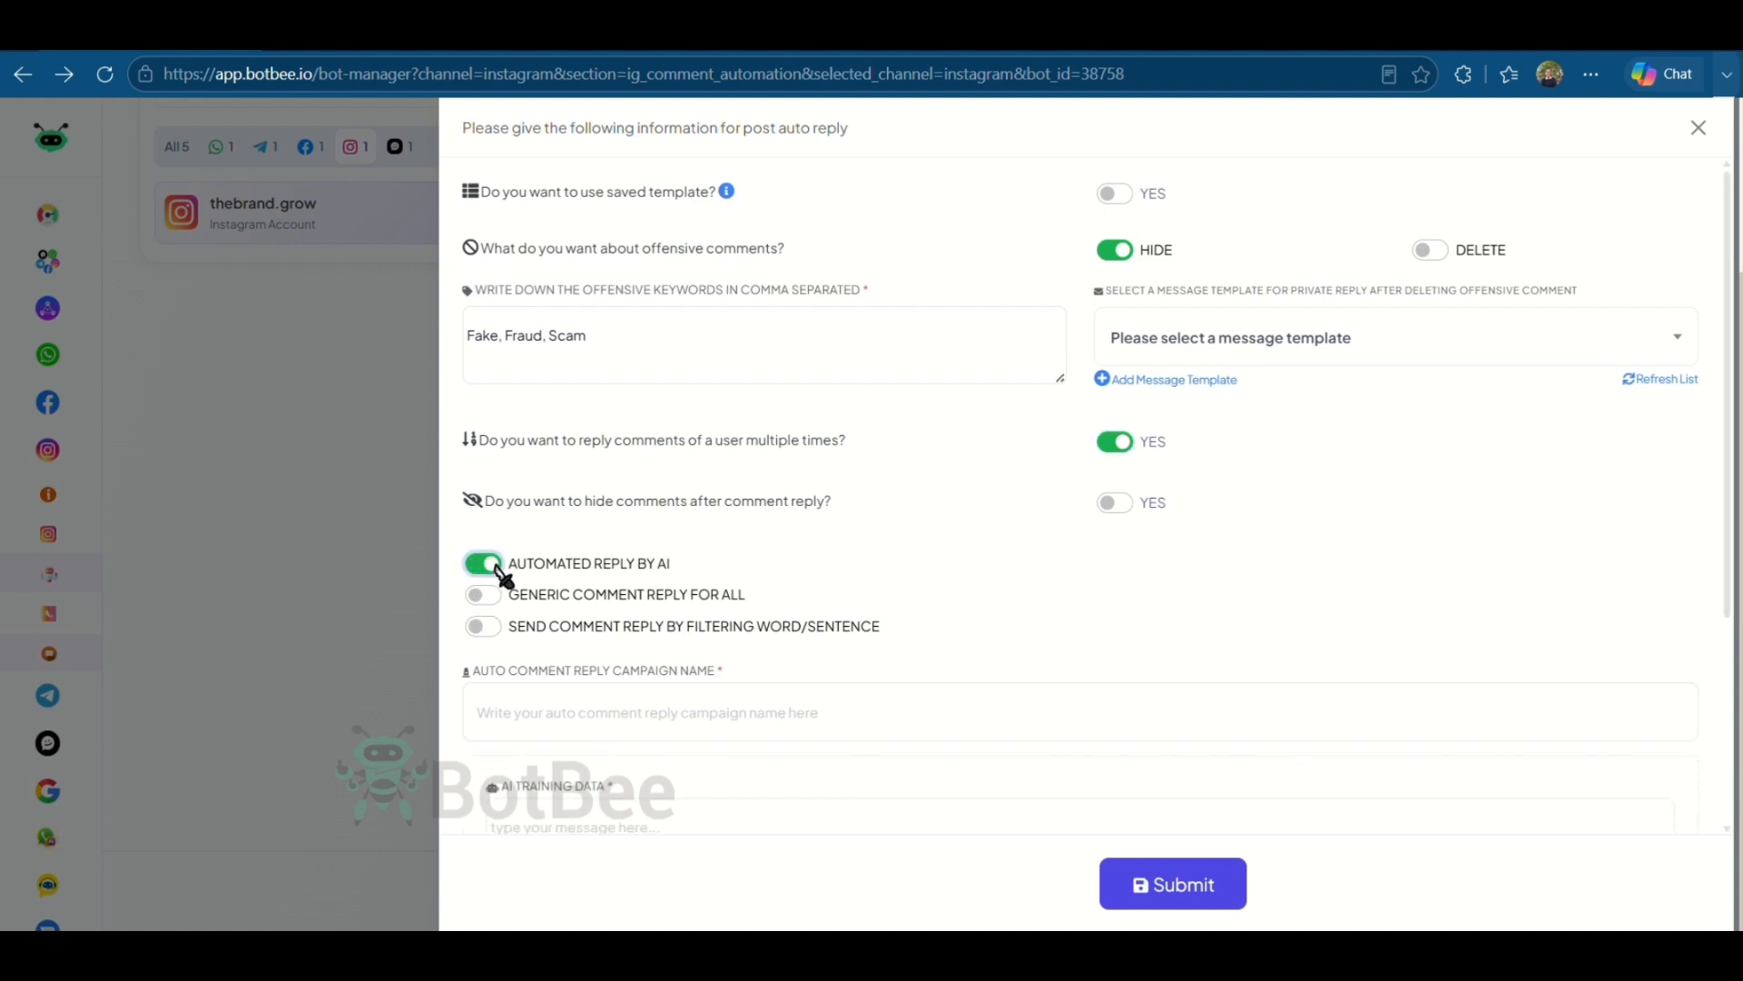
# - Try switching the post's reply mode from AI reply to a generic comment reply for all
pyautogui.moveTo(683, 576); pyautogui.dragTo(507, 568)
pyautogui.click(750, 569)
pyautogui.scroll(-3, 750, 570)
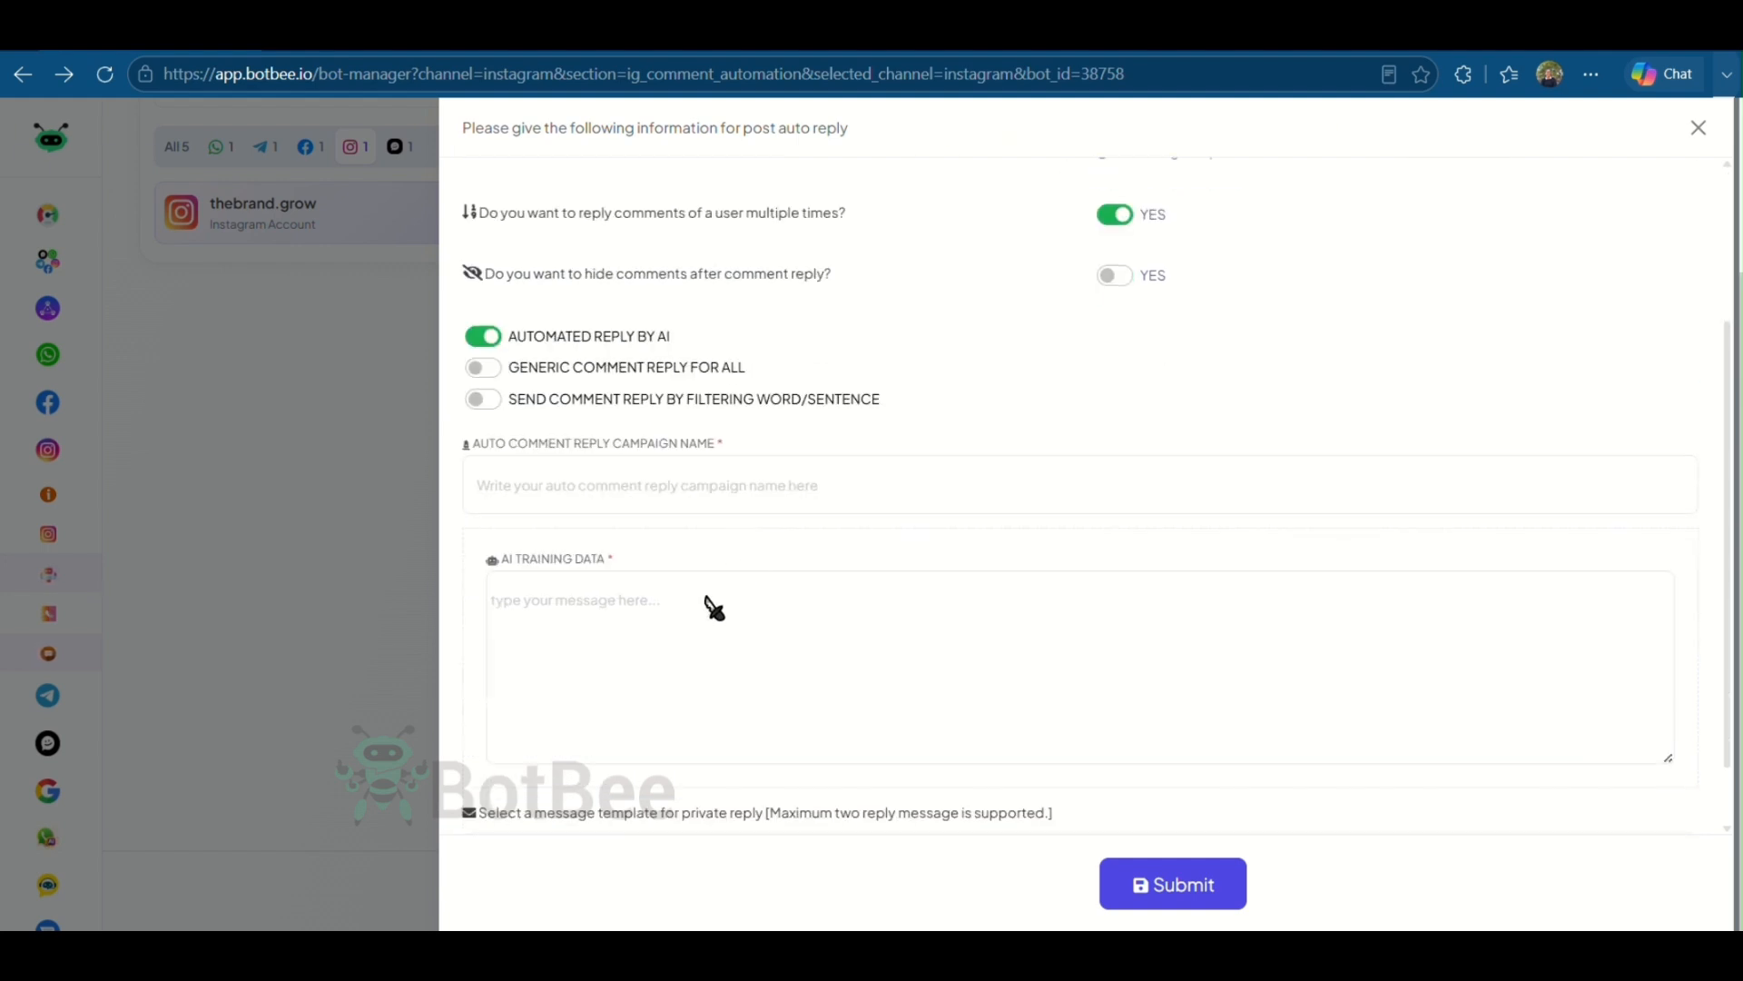
pyautogui.moveTo(647, 570); pyautogui.dragTo(499, 571)
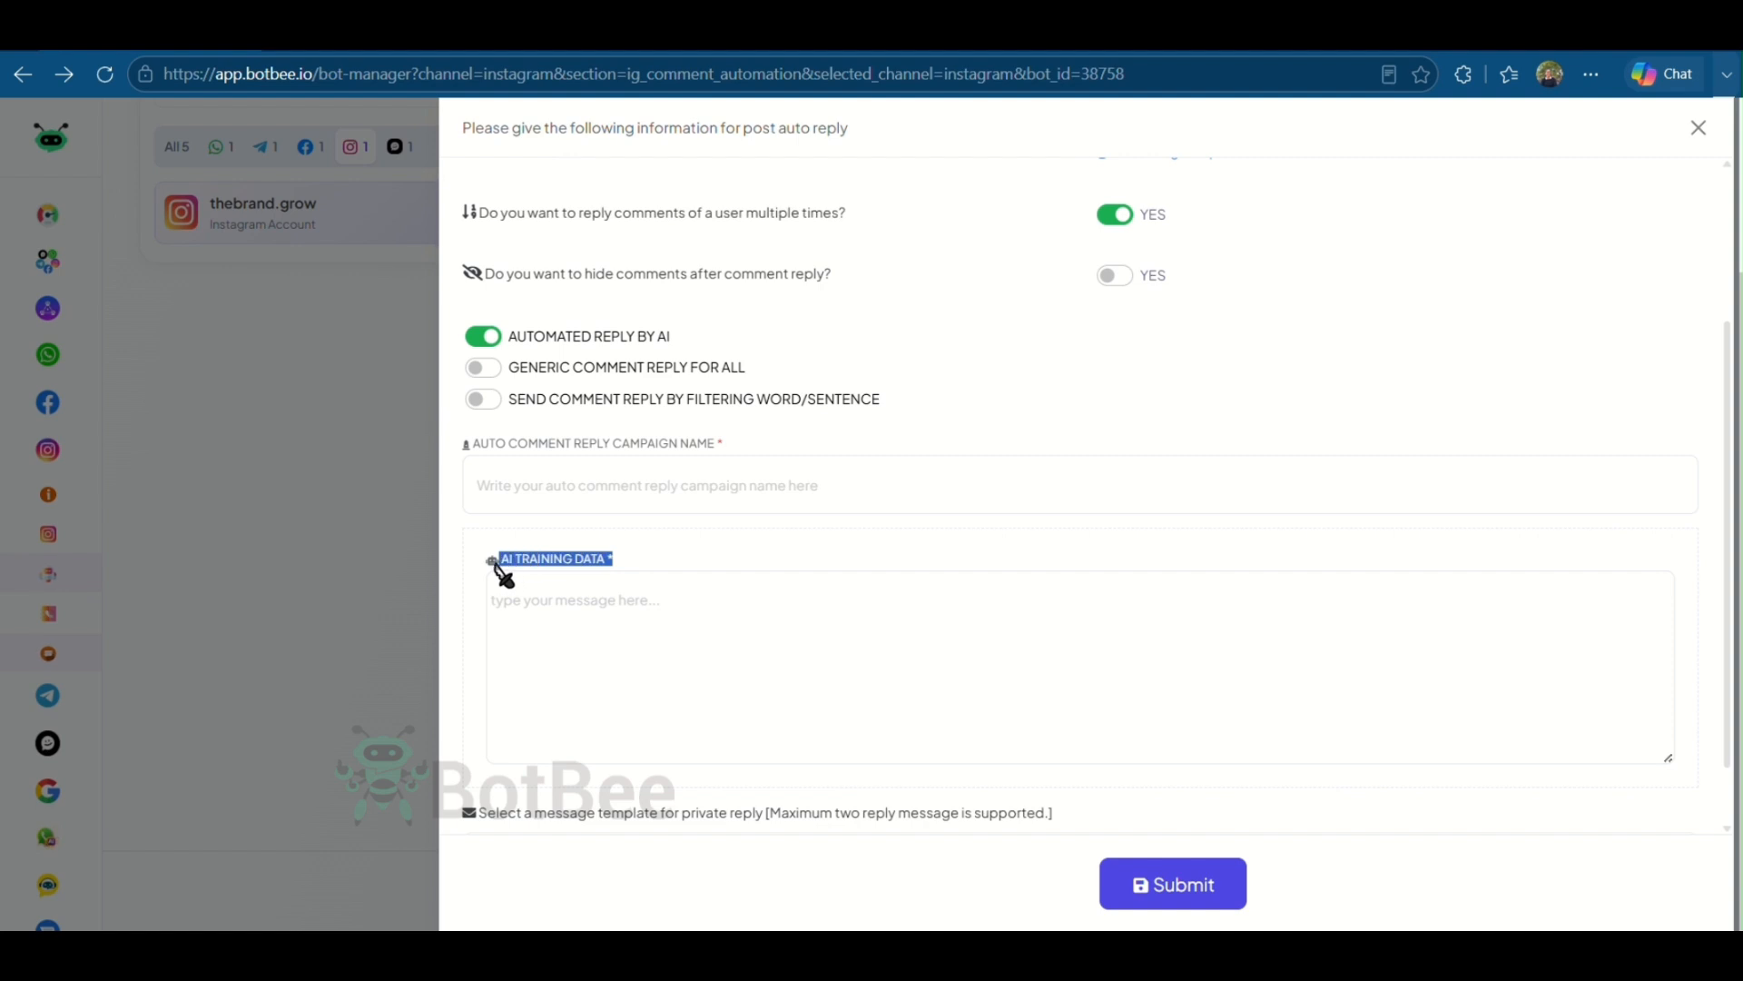
pyautogui.click(757, 557)
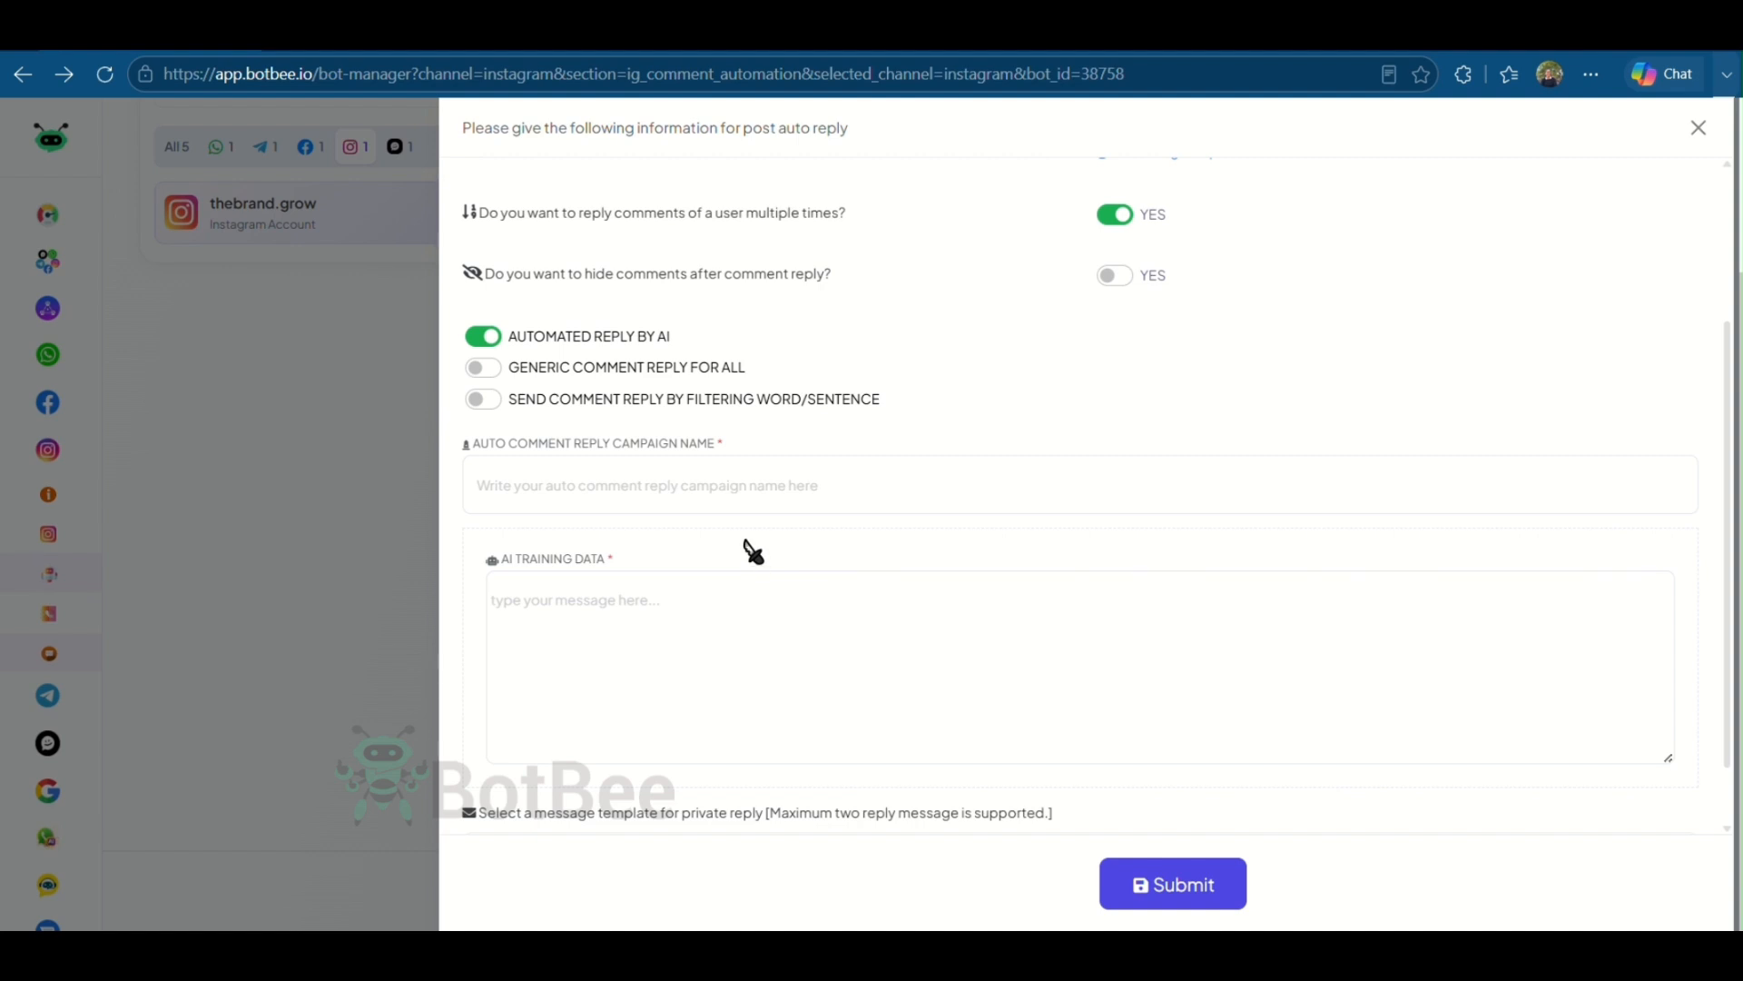
pyautogui.click(492, 368)
pyautogui.scroll(-1, 798, 417)
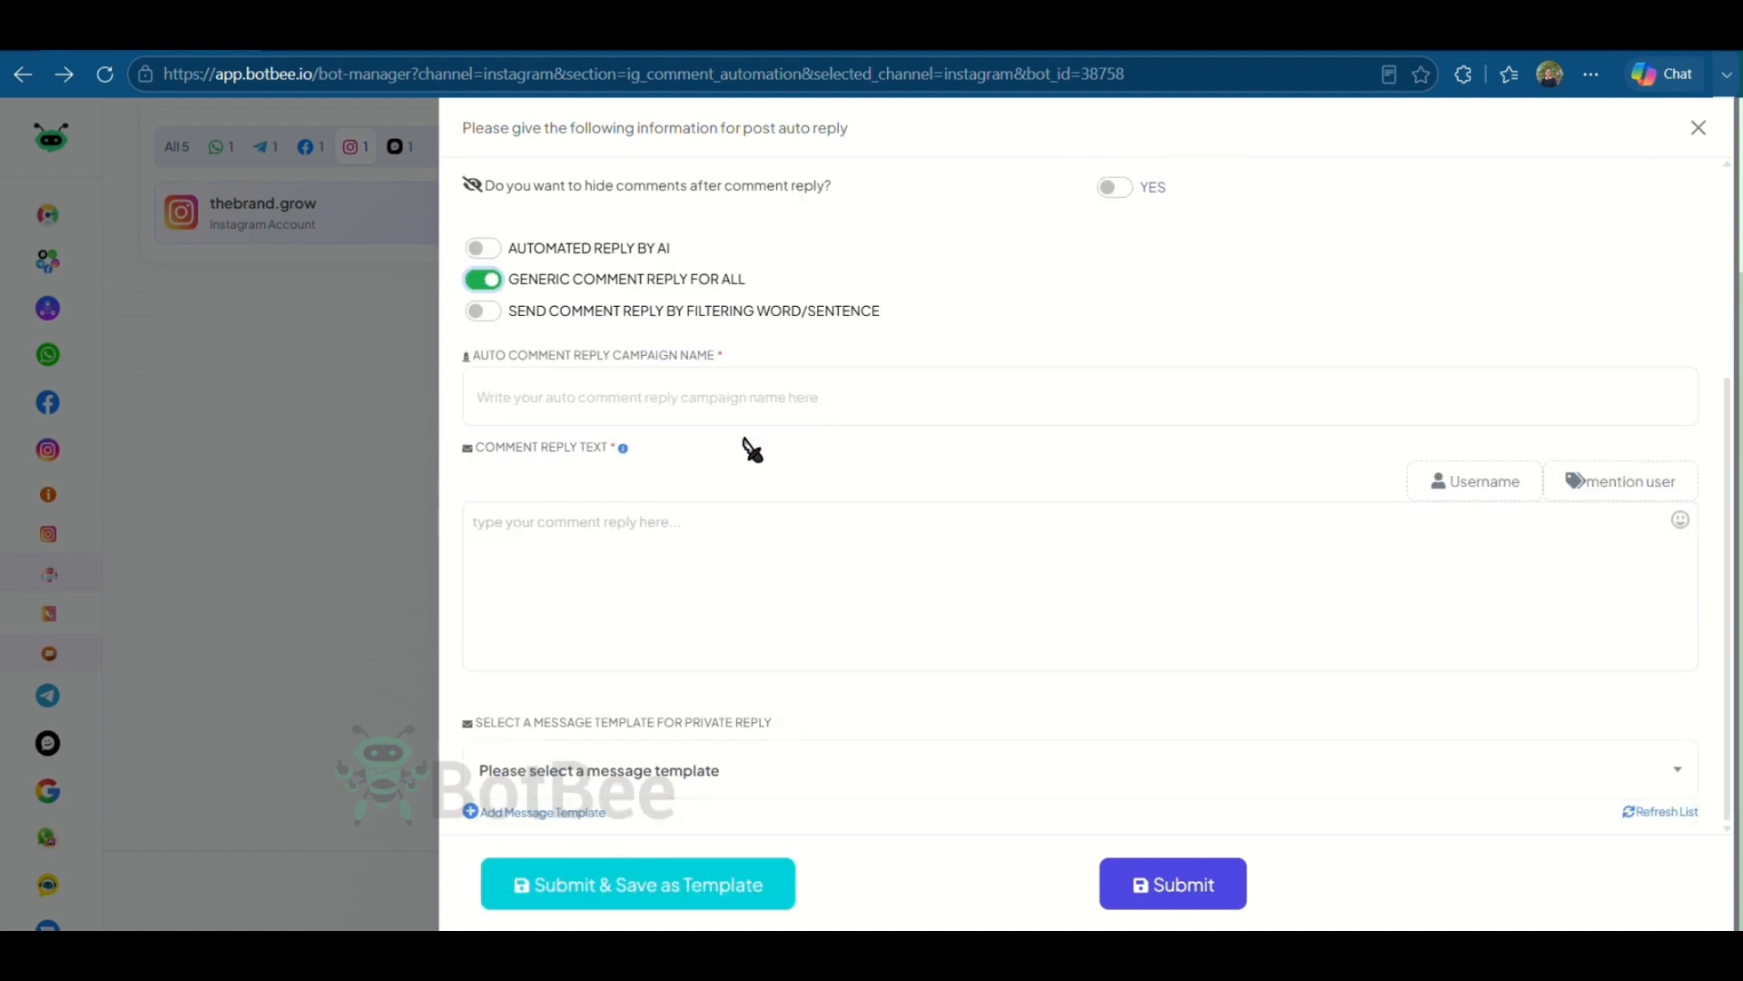
pyautogui.moveTo(615, 446); pyautogui.dragTo(486, 450)
pyautogui.click(808, 447)
# - Try the reply-by-filtering-word/sentence option and review its matching options
pyautogui.click(484, 311)
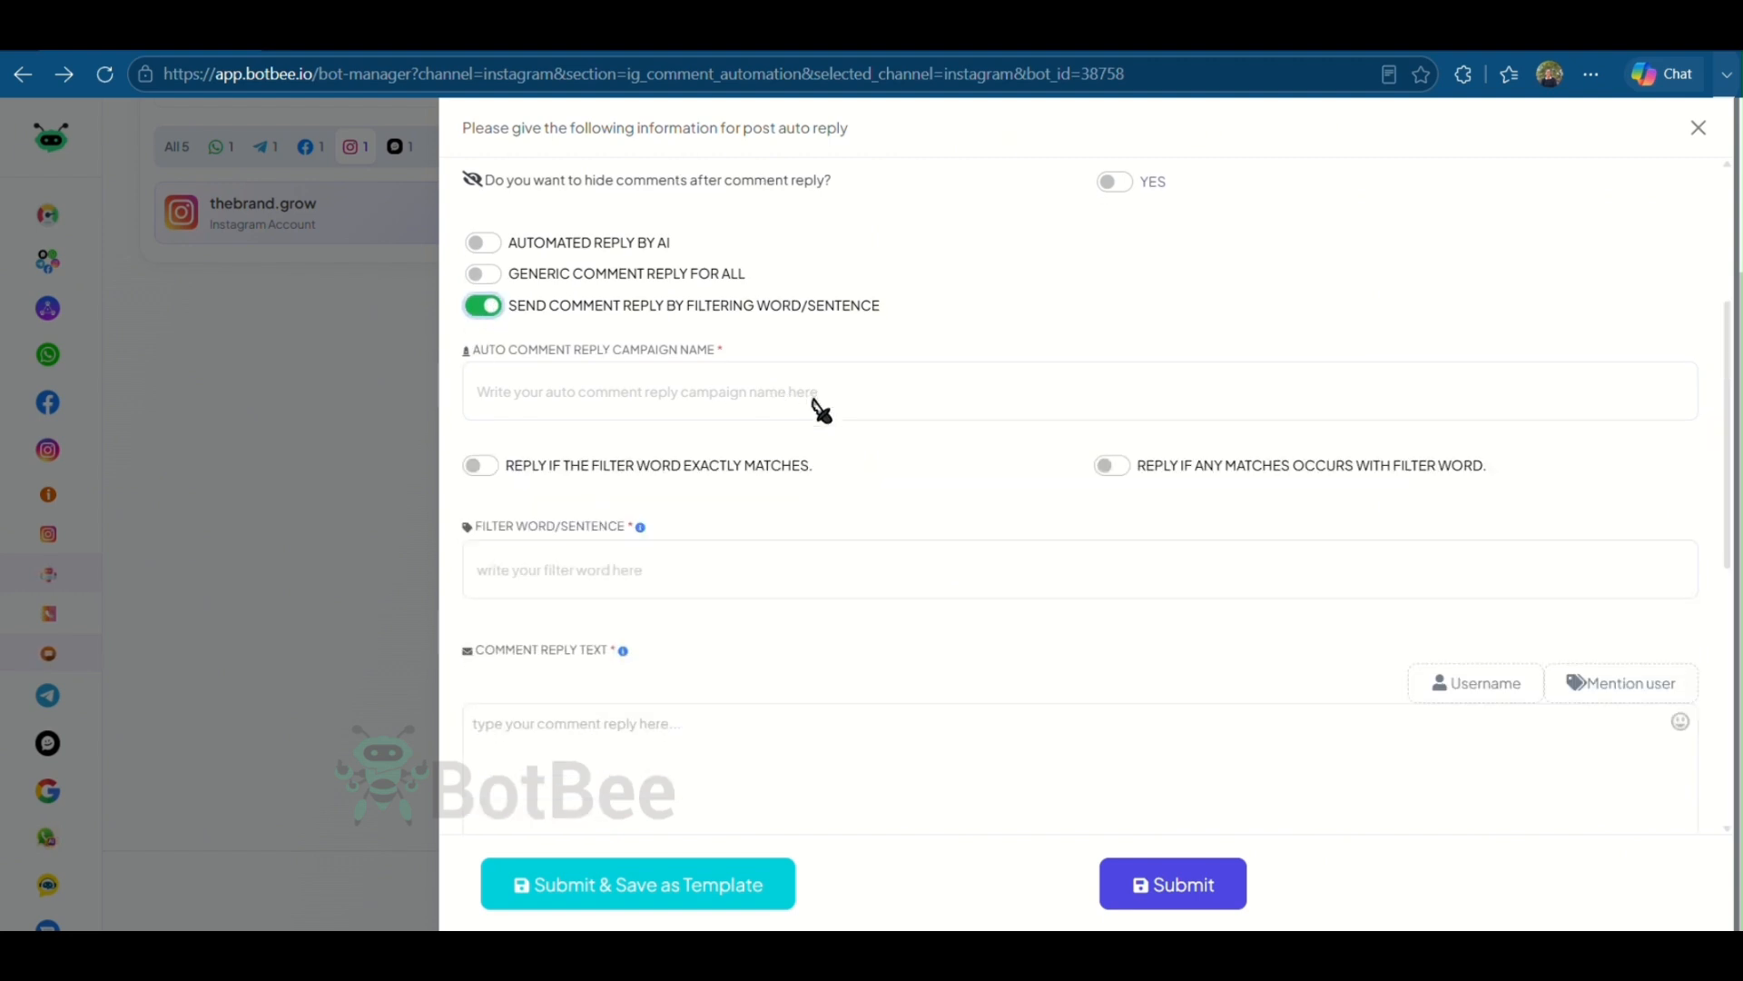
pyautogui.scroll(-1, 822, 413)
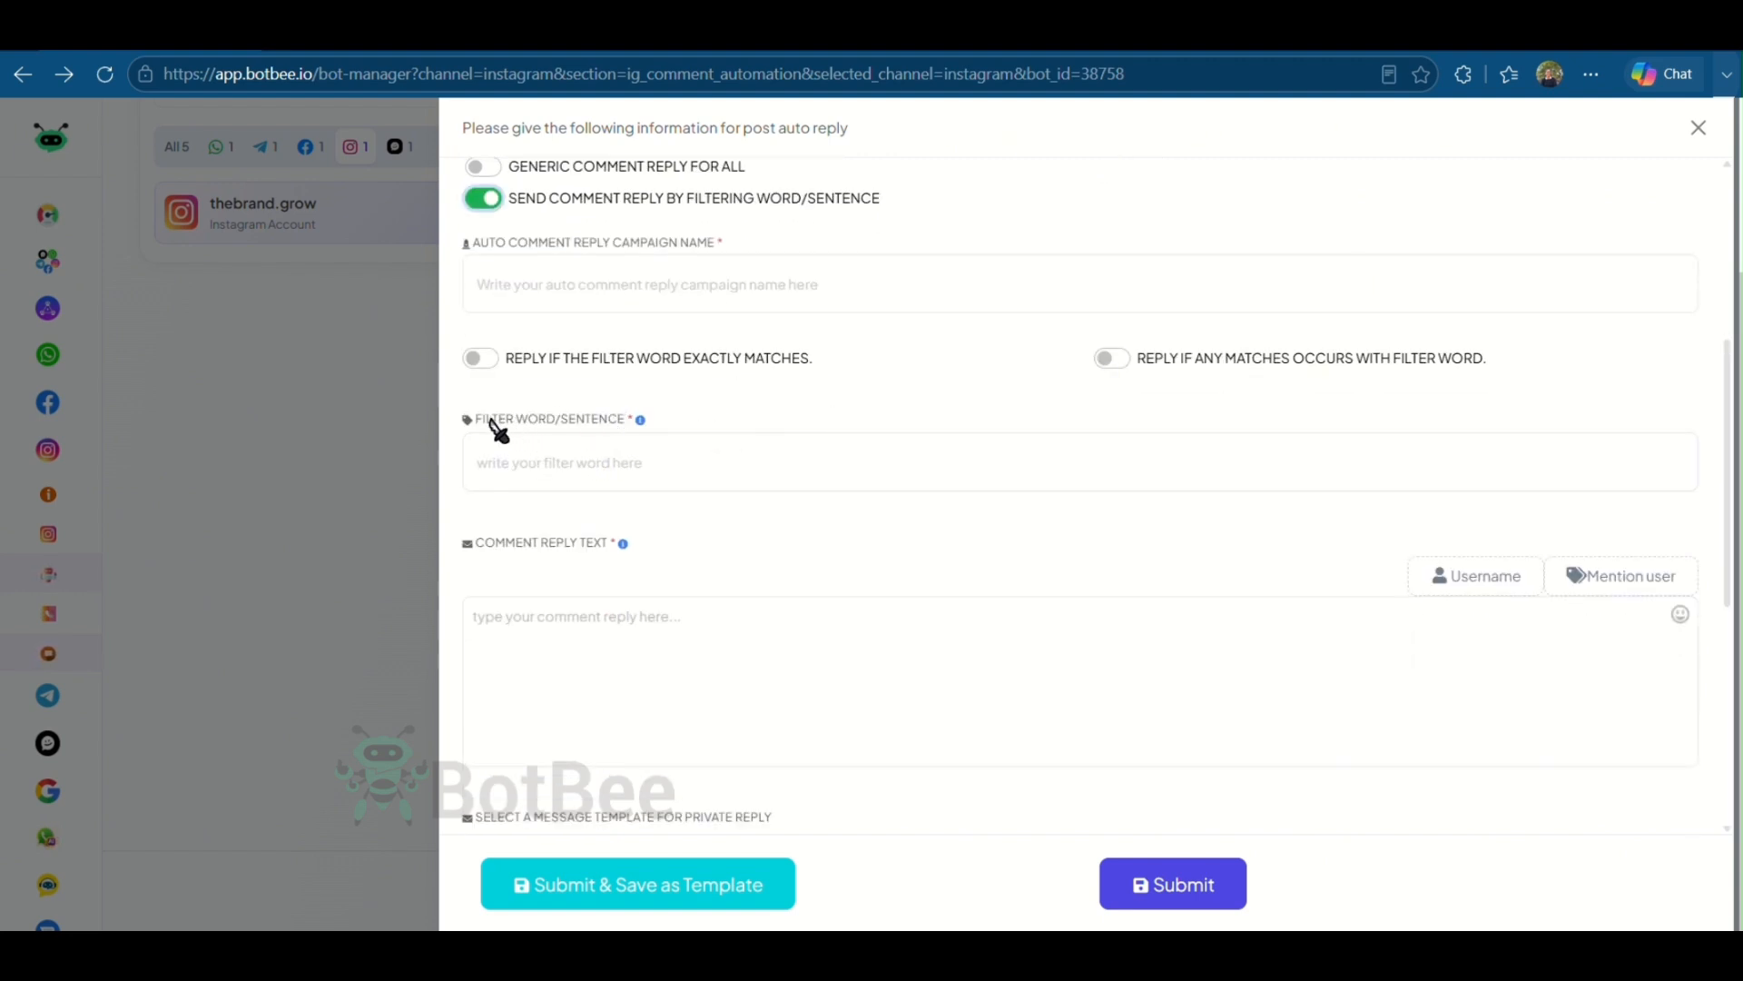
pyautogui.moveTo(474, 423); pyautogui.dragTo(654, 448)
pyautogui.click(768, 443)
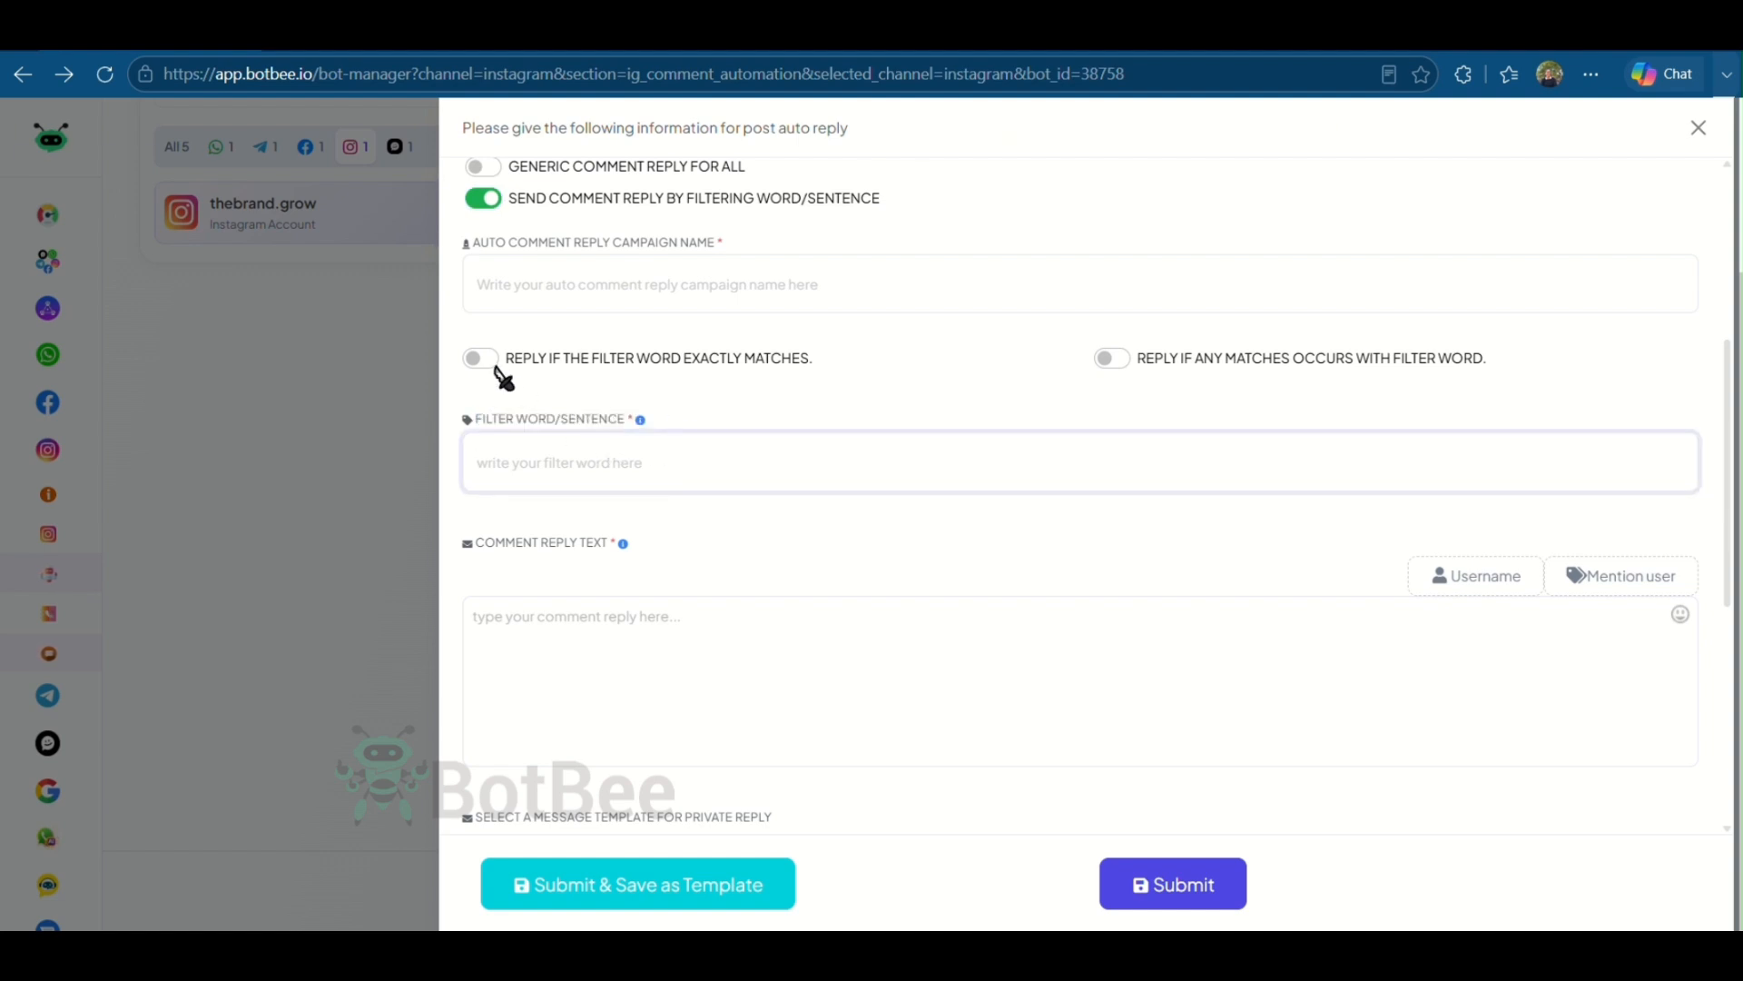
pyautogui.moveTo(515, 361); pyautogui.dragTo(781, 381)
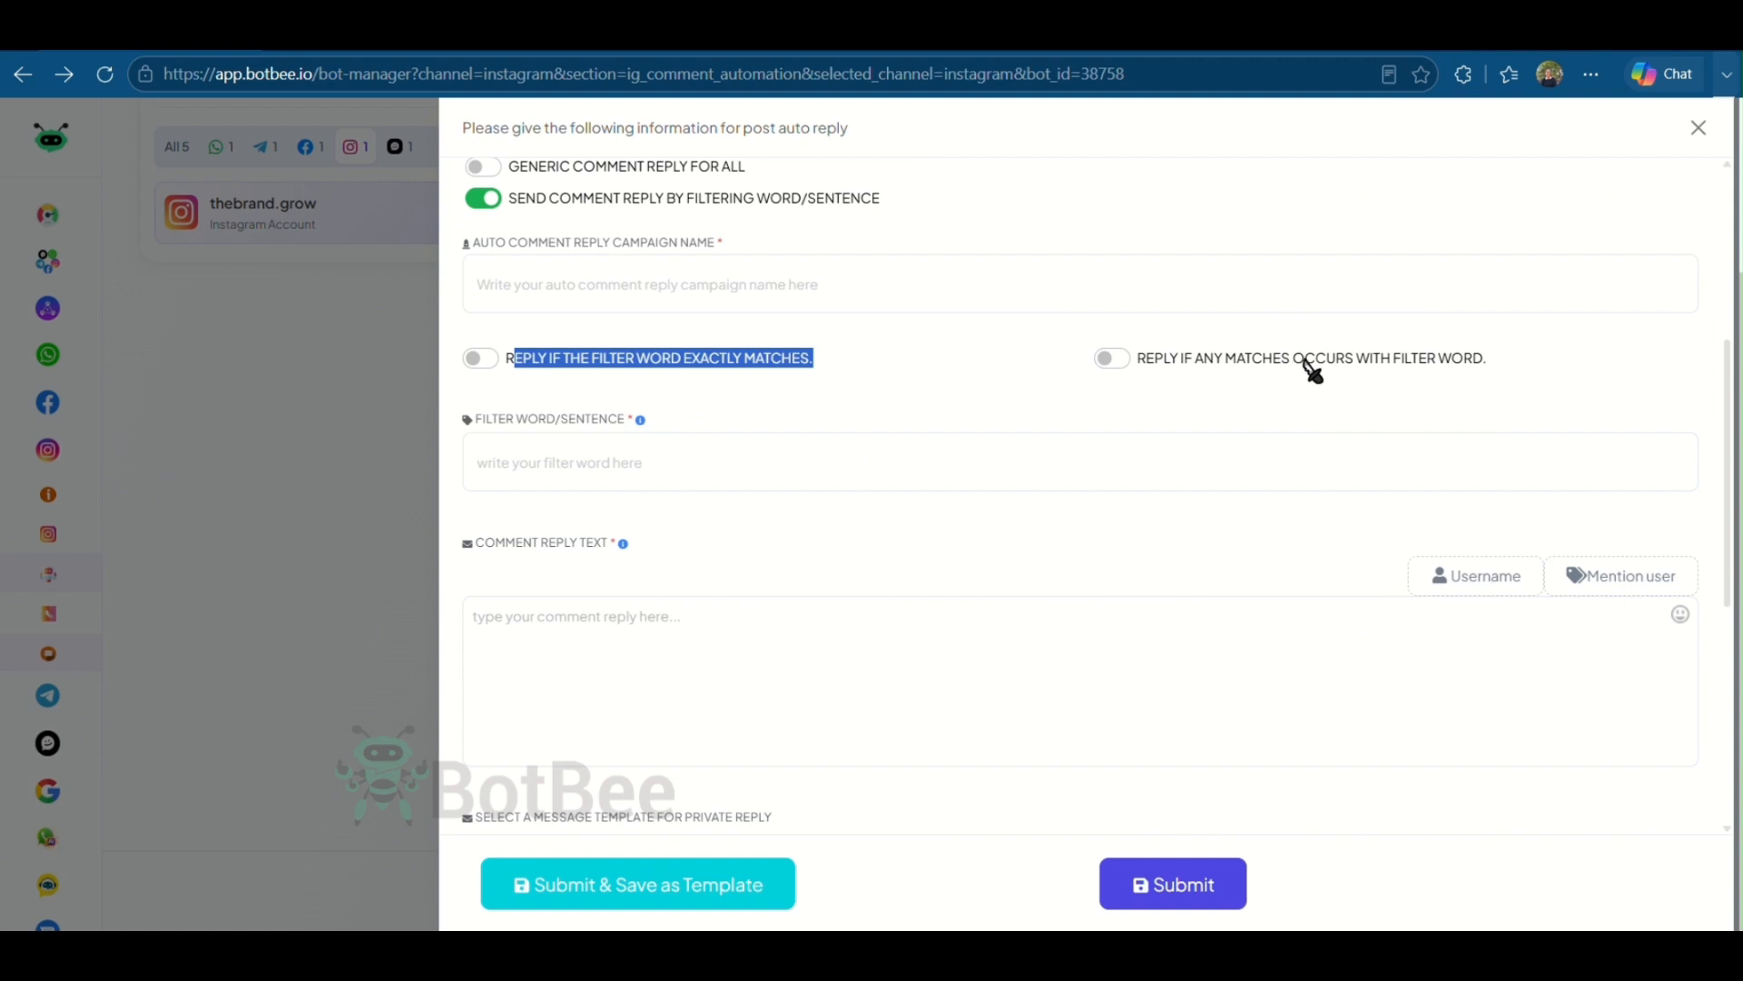
pyautogui.moveTo(1197, 358); pyautogui.dragTo(1296, 373)
pyautogui.click(1578, 386)
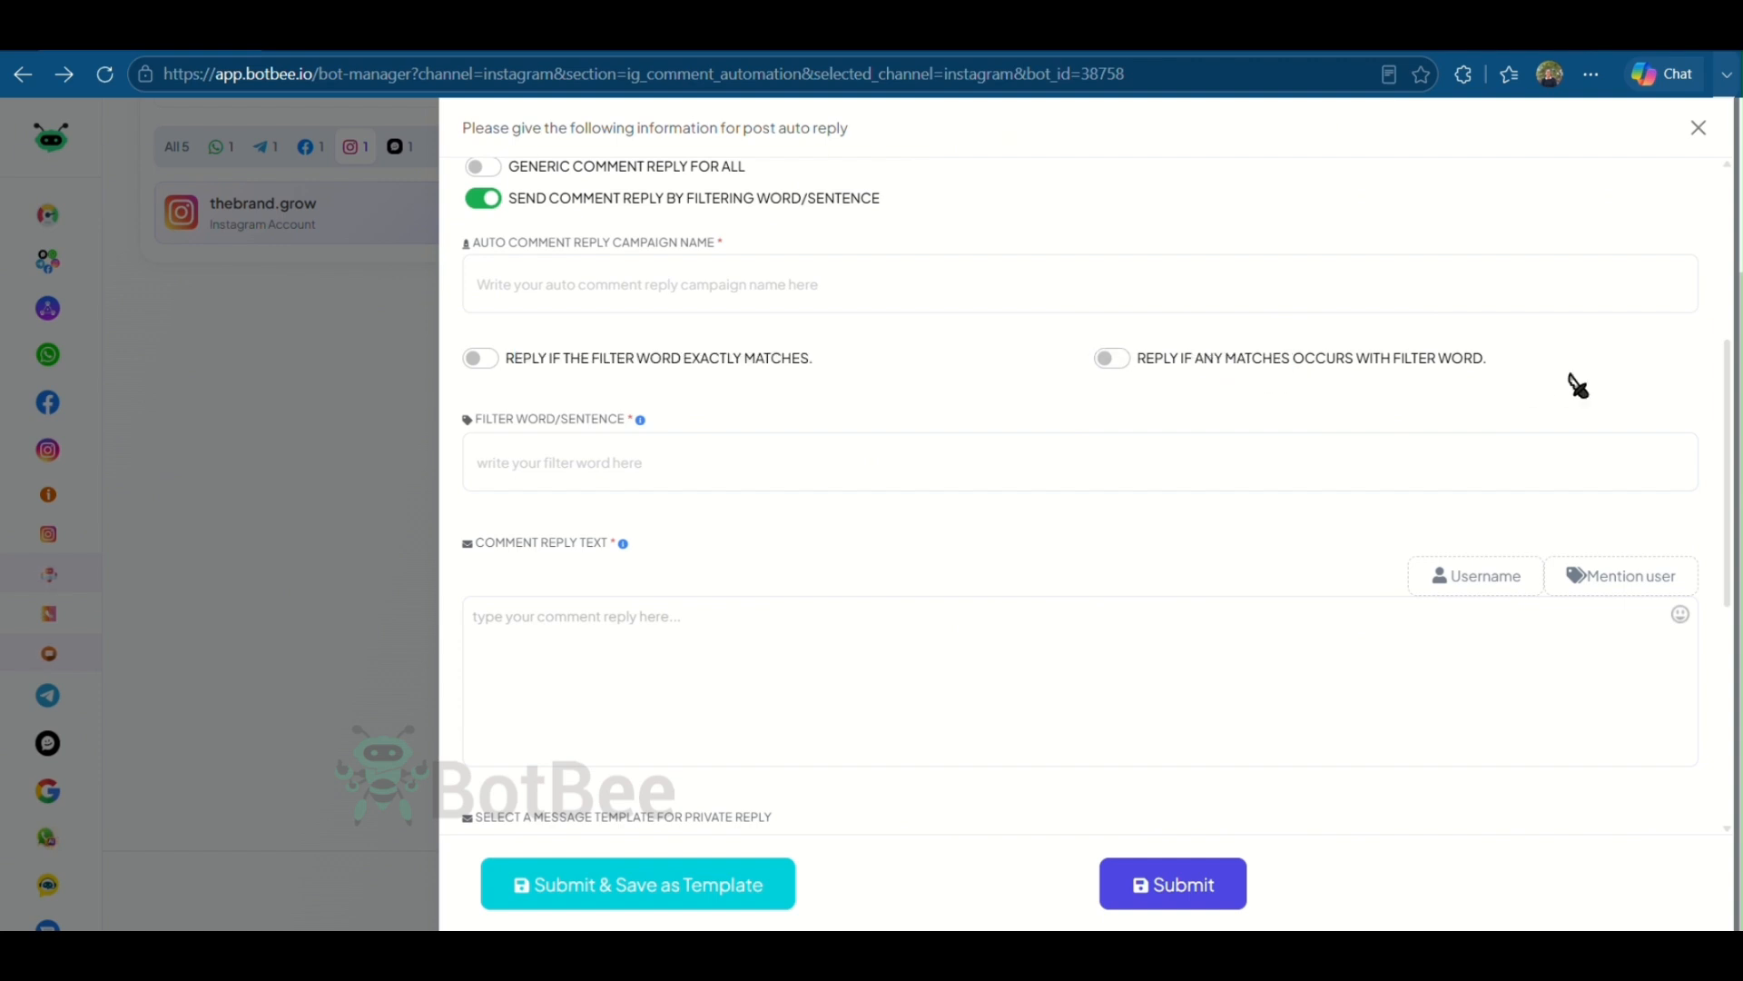
pyautogui.scroll(-2, 1229, 510)
pyautogui.scroll(2, 1234, 499)
pyautogui.scroll(2, 672, 393)
# - Switch to generic comment reply for all and name the campaign Purchase Link
pyautogui.click(482, 281)
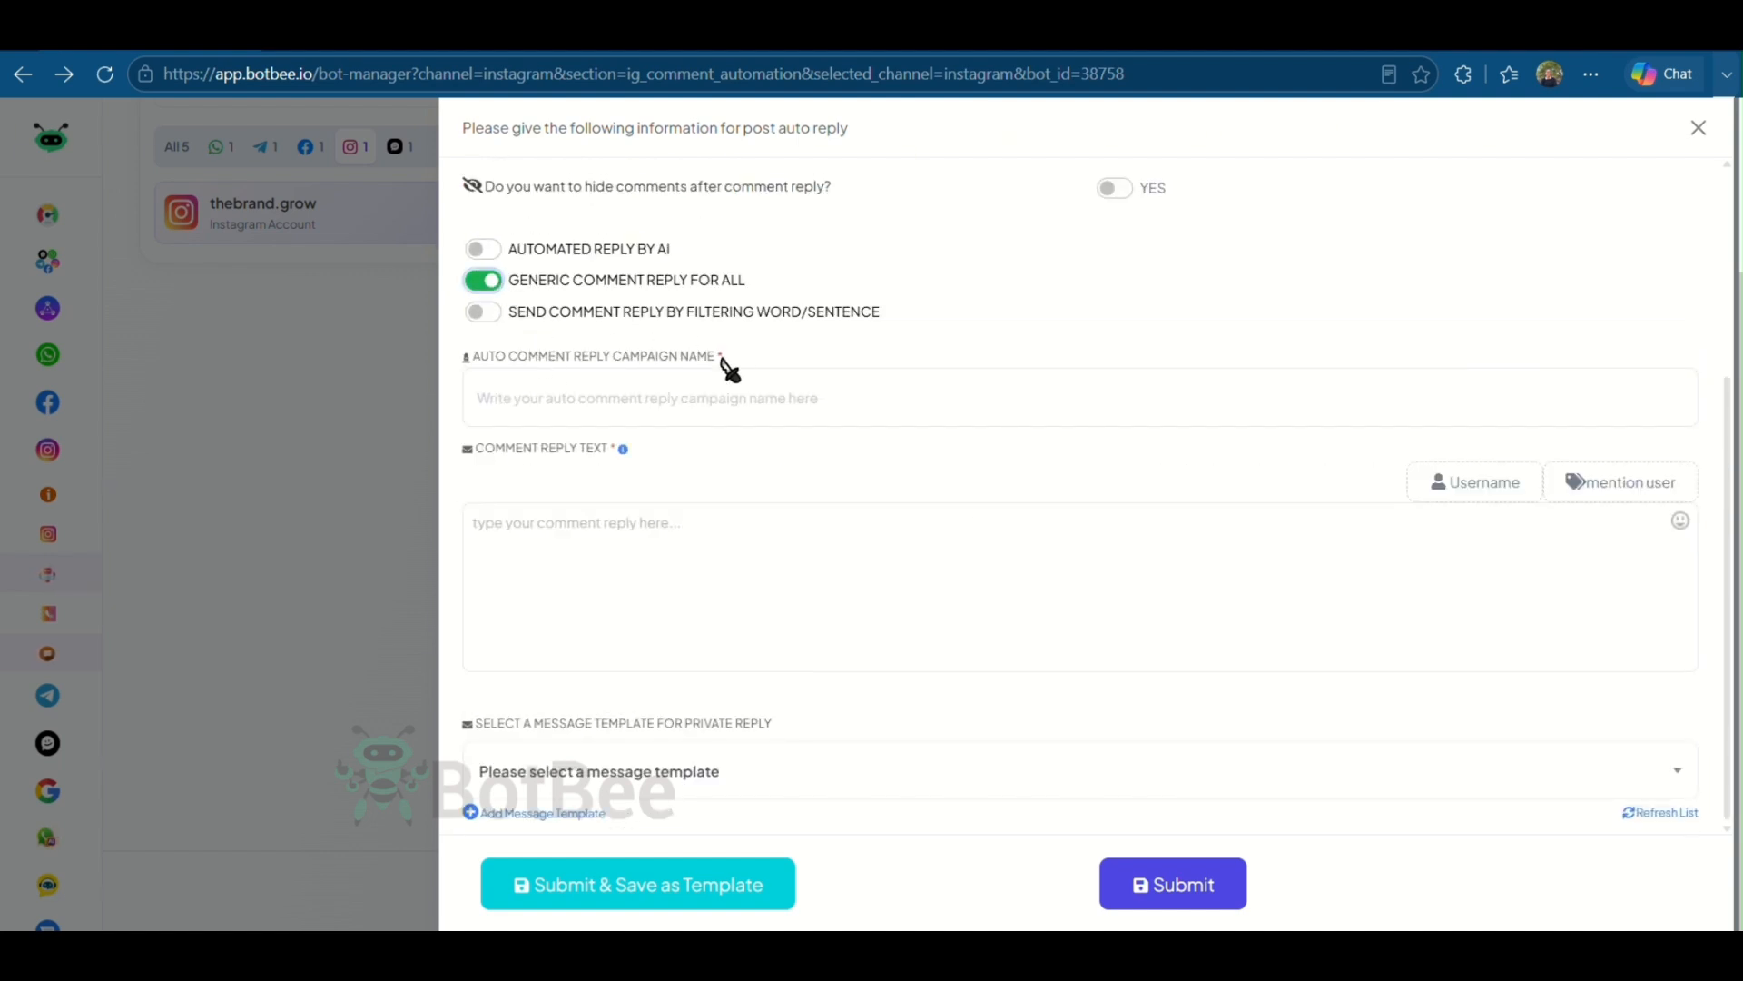
pyautogui.click(690, 400)
pyautogui.write('Purchase ')
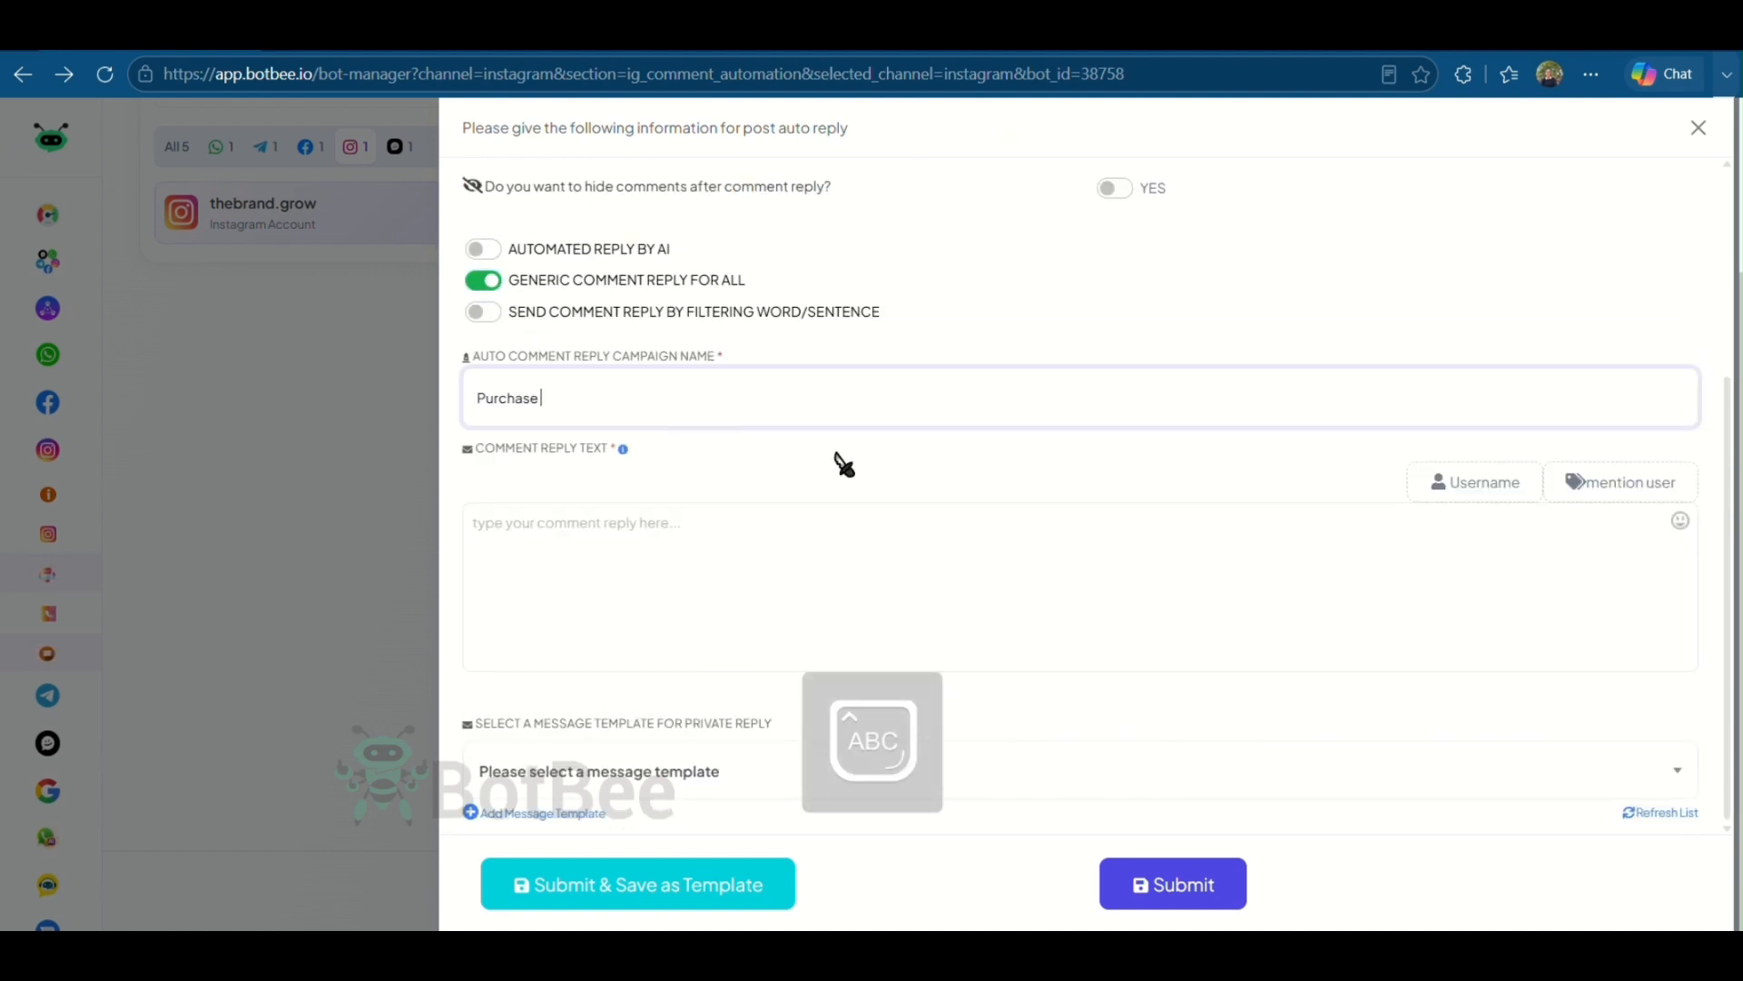
pyautogui.write('Link')
# - Enter the comment reply text "Thank you for commenting! I've sent the purchase link in the DMs."
pyautogui.click(753, 561)
pyautogui.write('Thank')
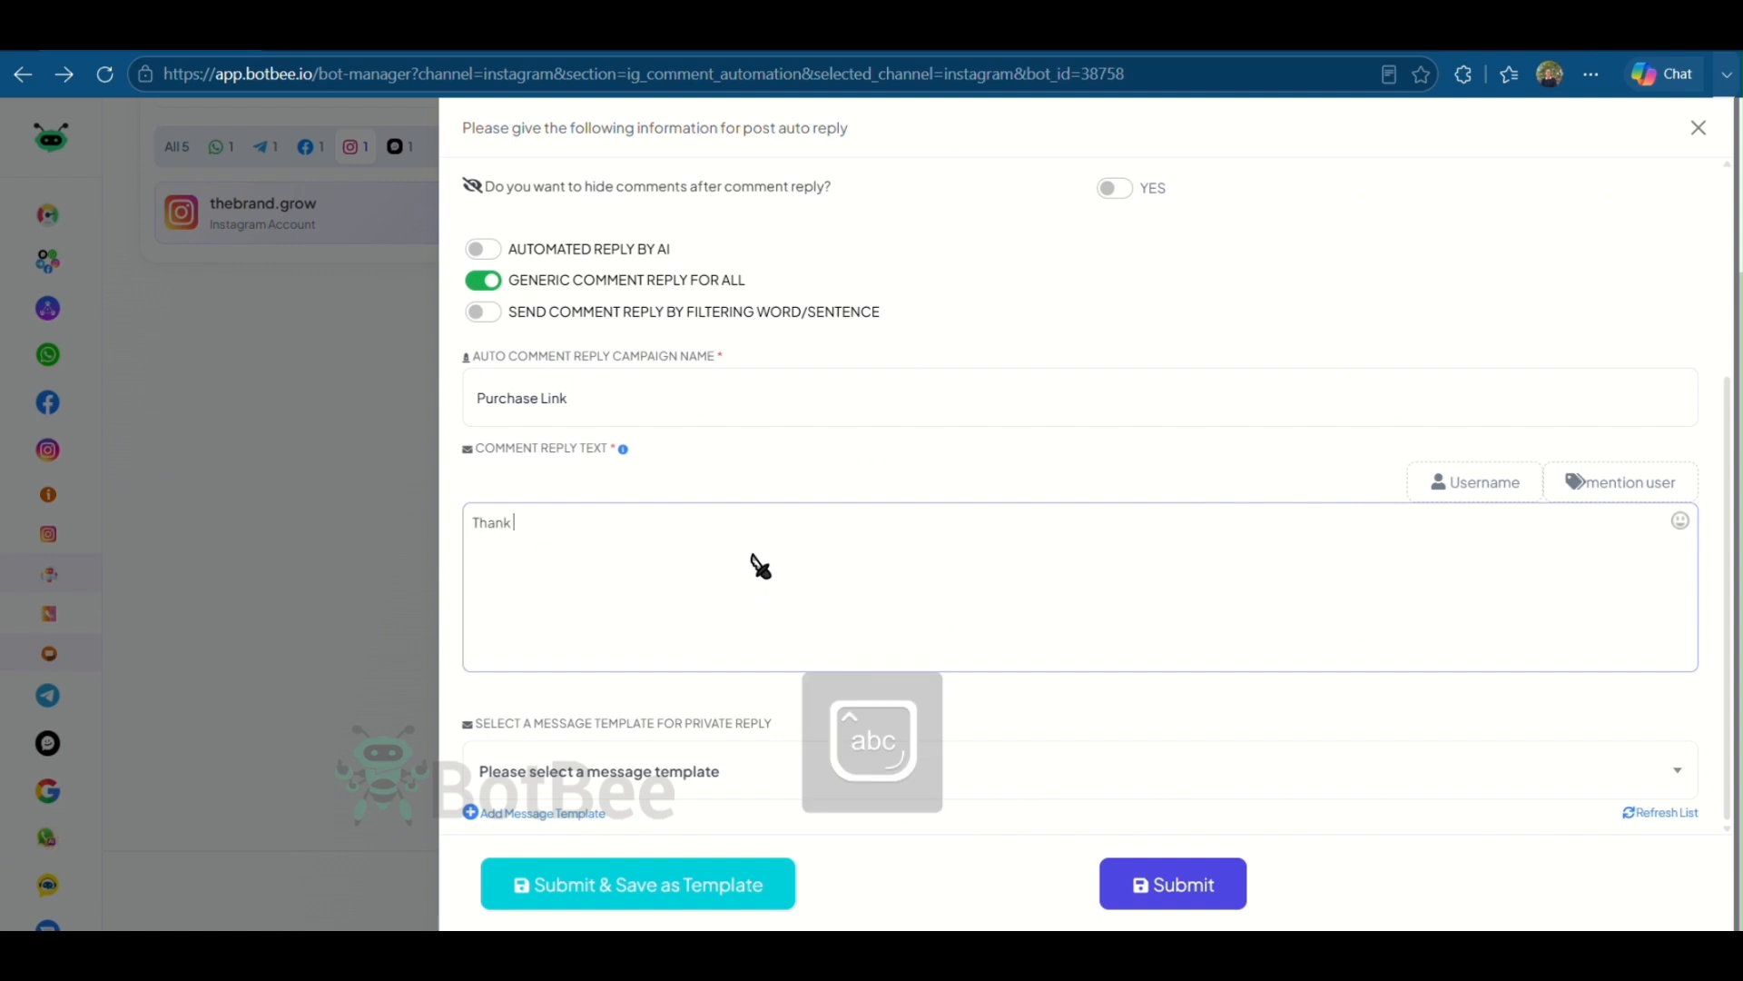
pyautogui.write(' you for commenting')
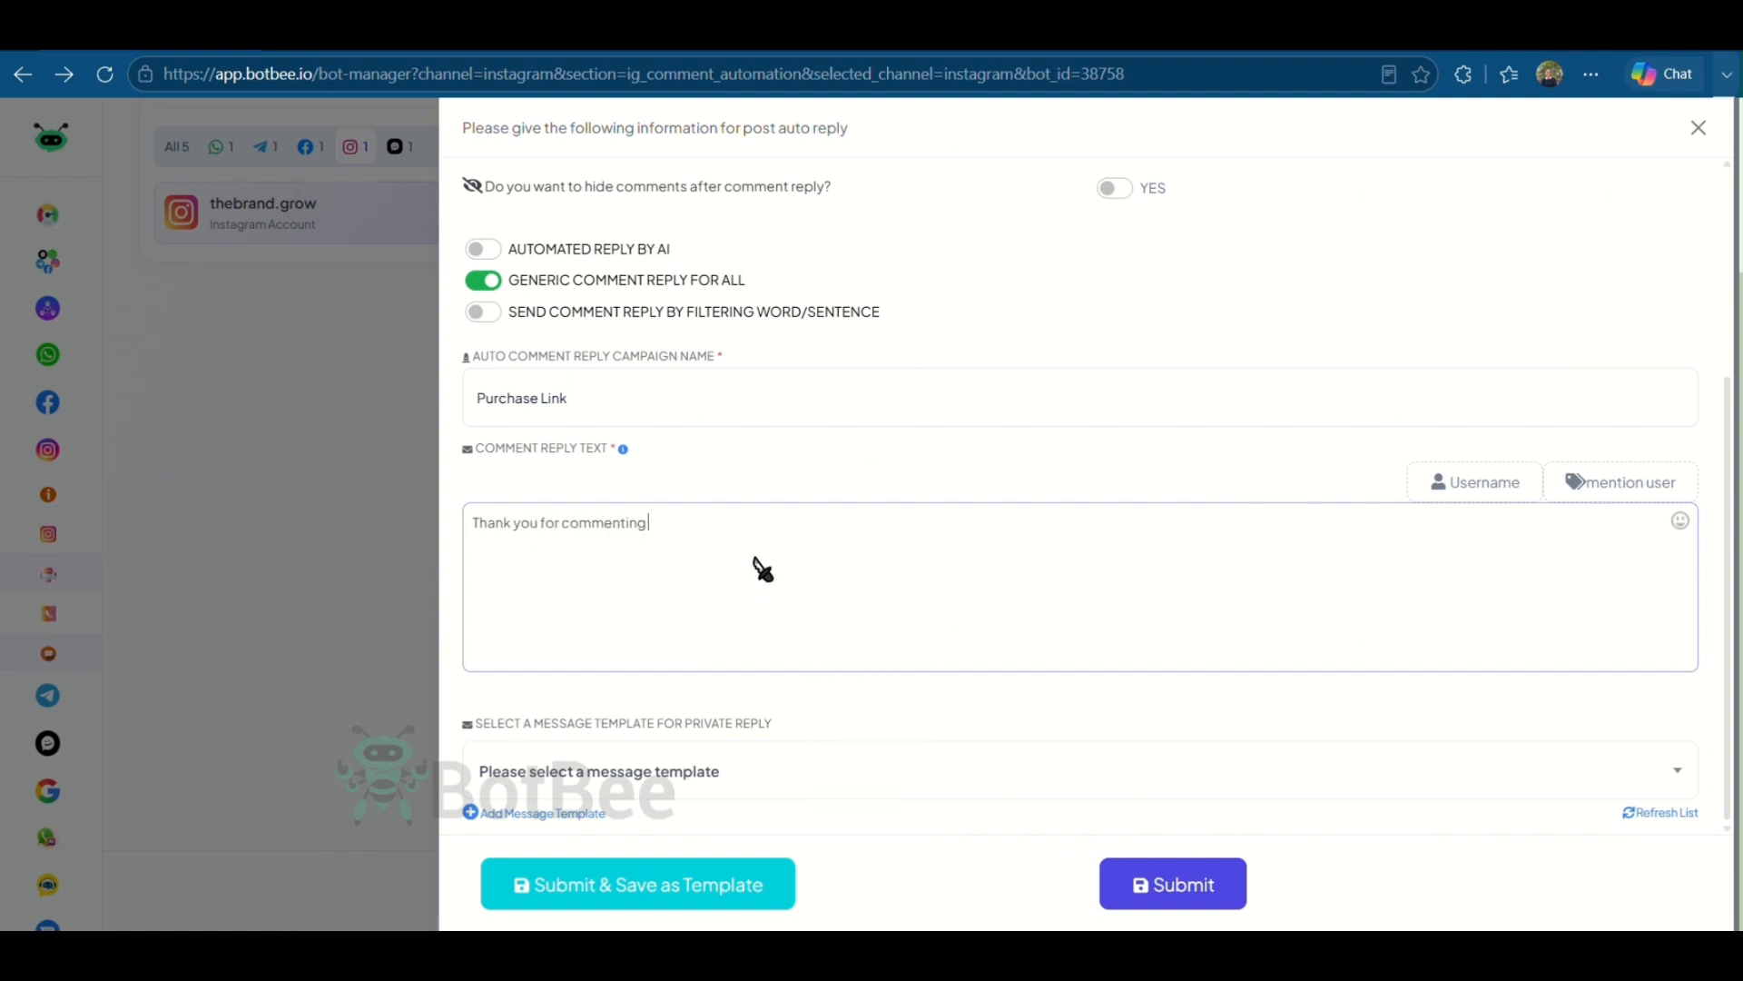
pyautogui.write("! I've sent the purchase link in the DMs")
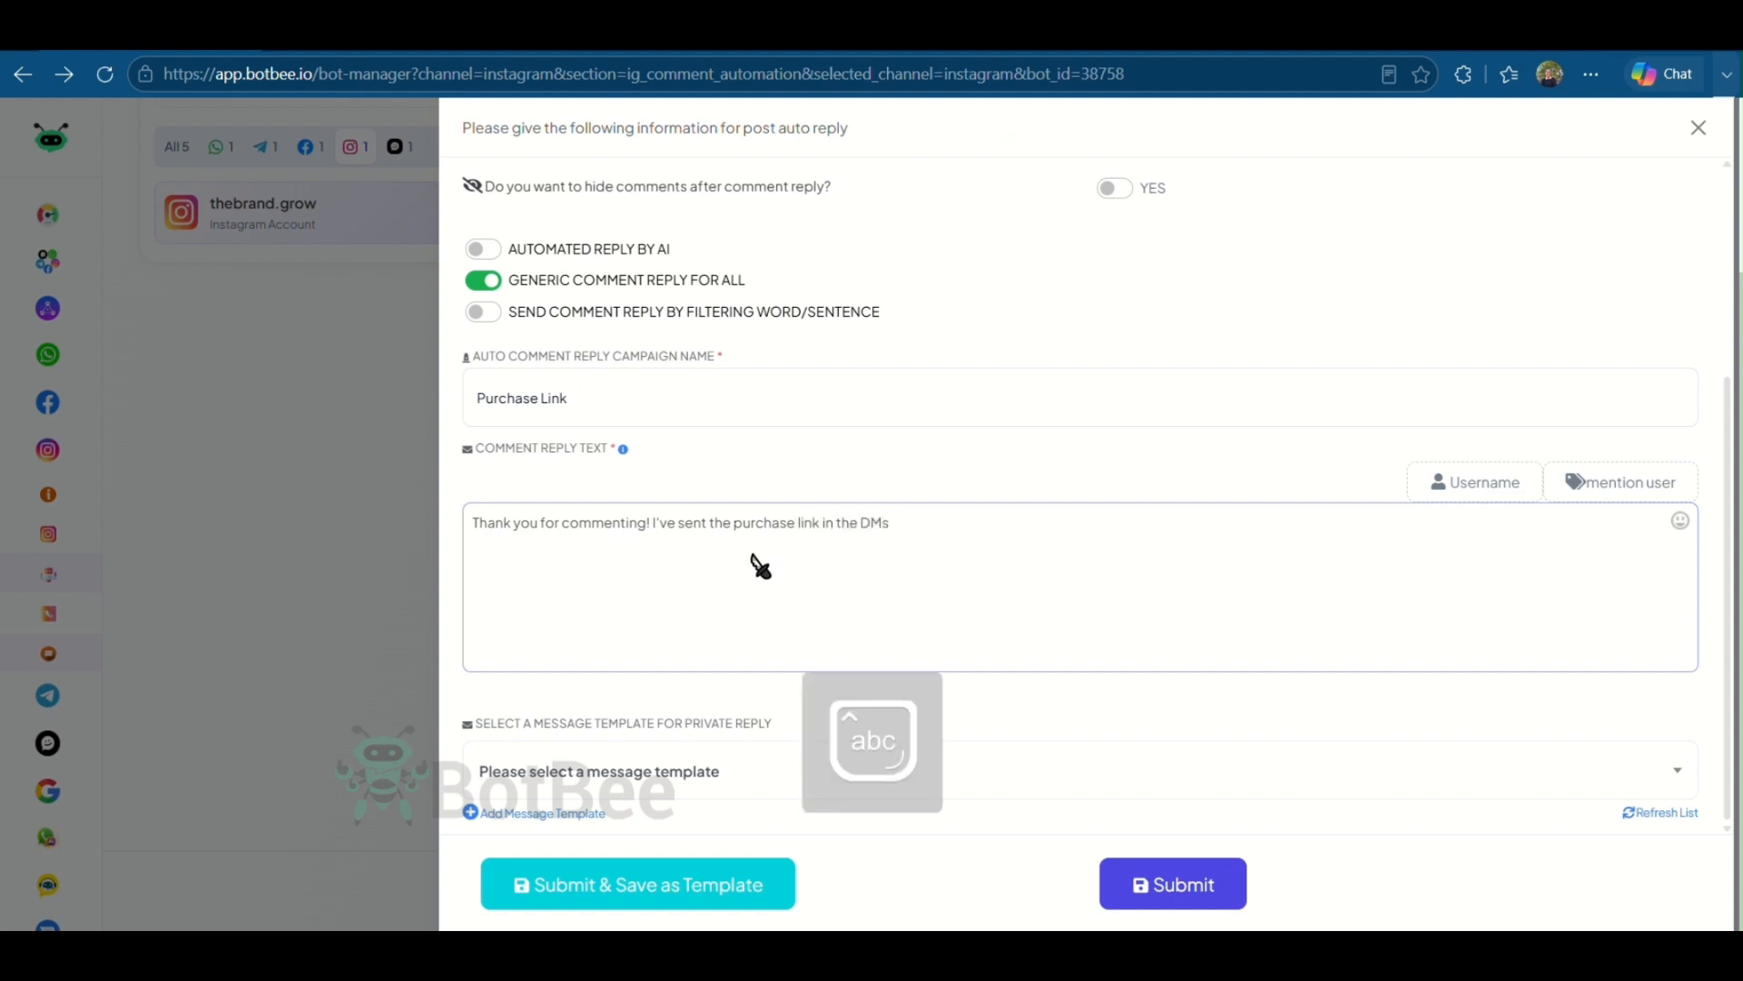
pyautogui.write('.')
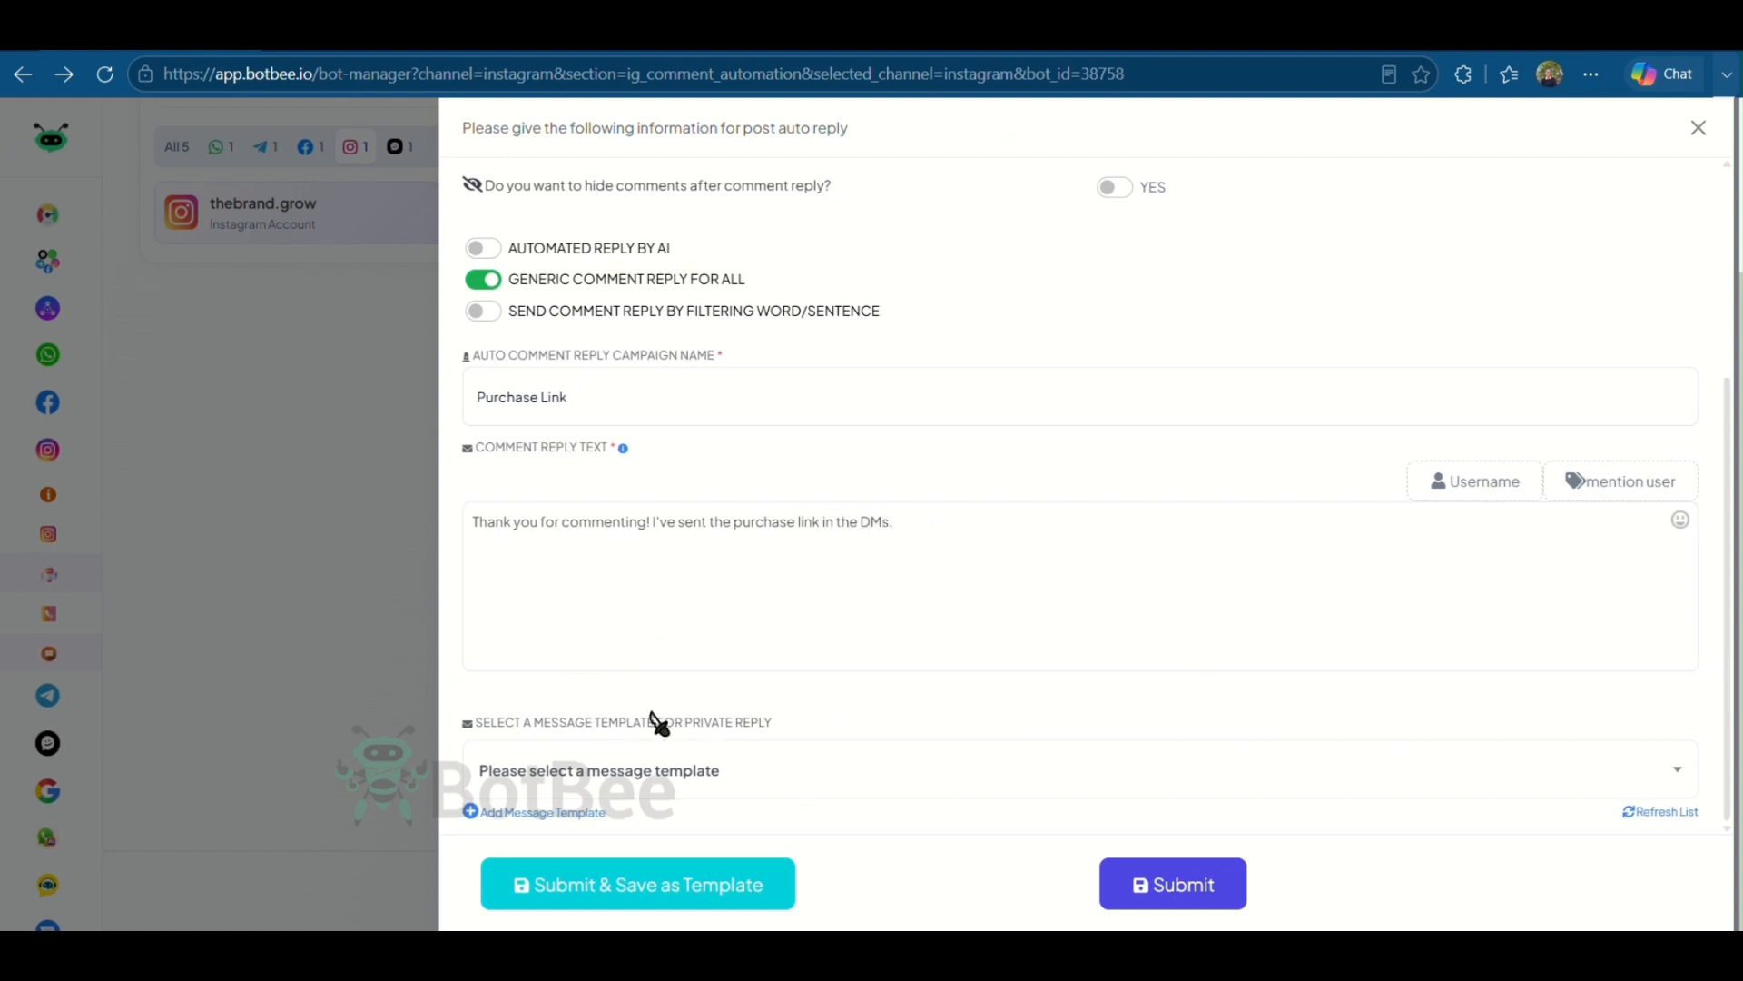
# - Add a new private reply message template and title its starting flow Purchase Link
pyautogui.moveTo(465, 721); pyautogui.dragTo(753, 747)
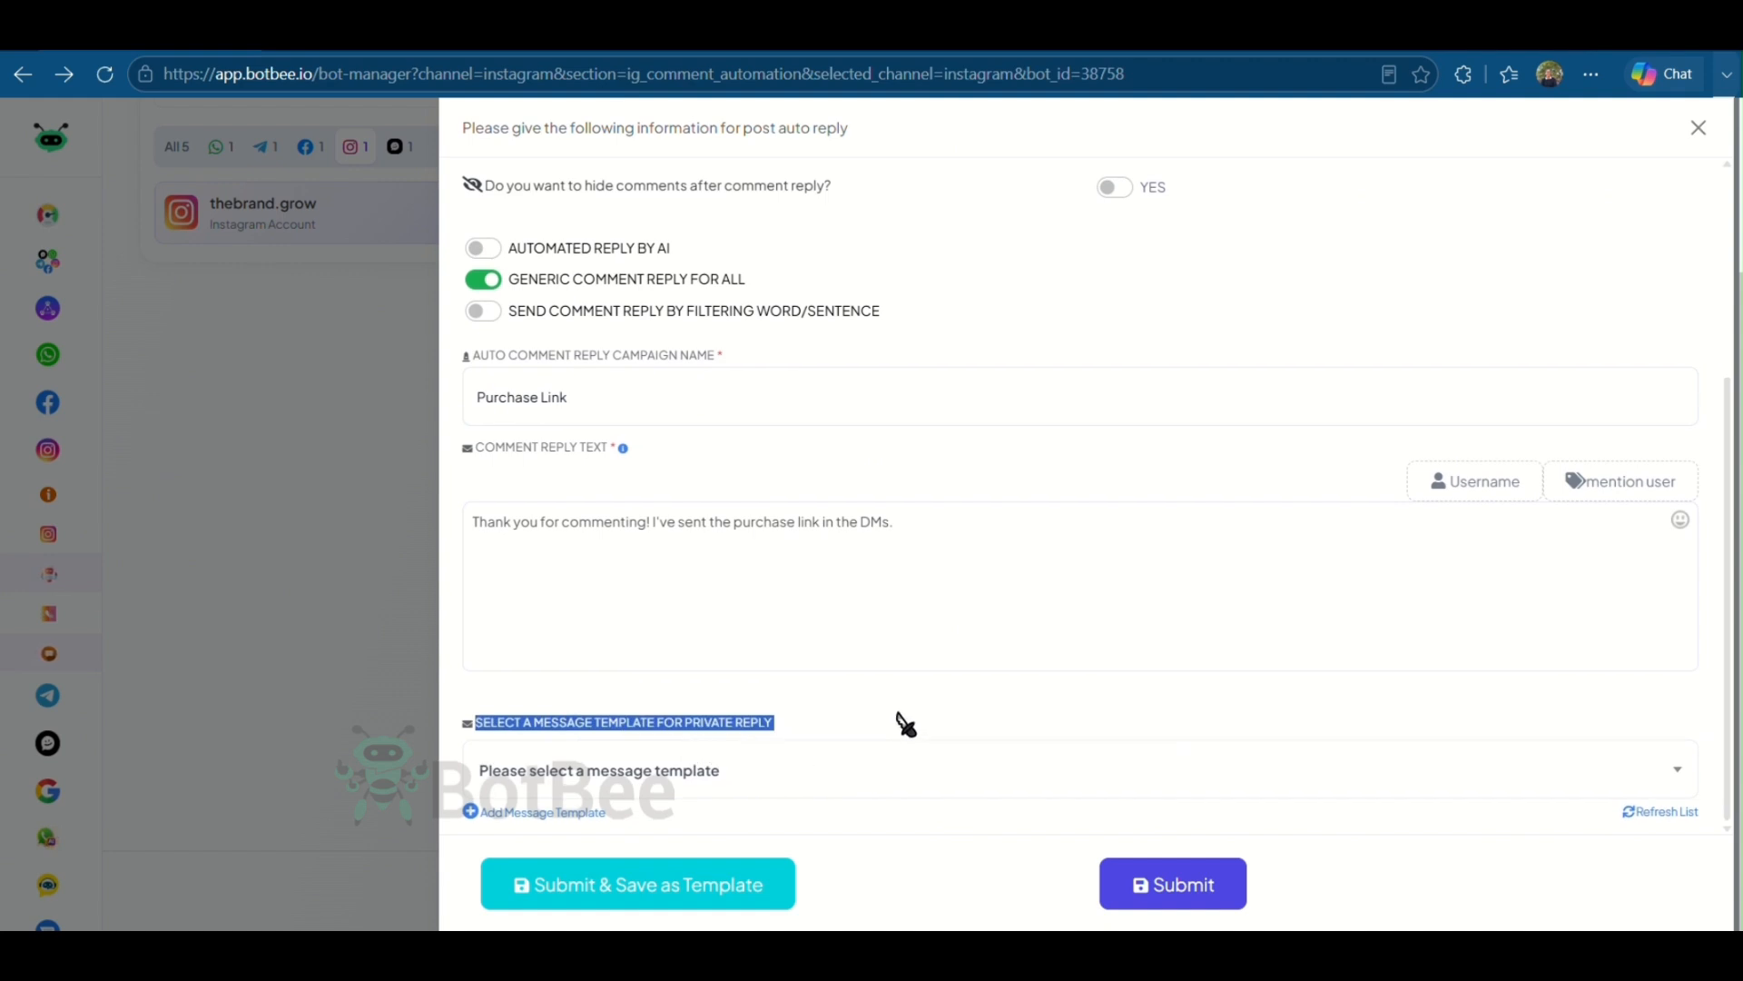
pyautogui.click(835, 785)
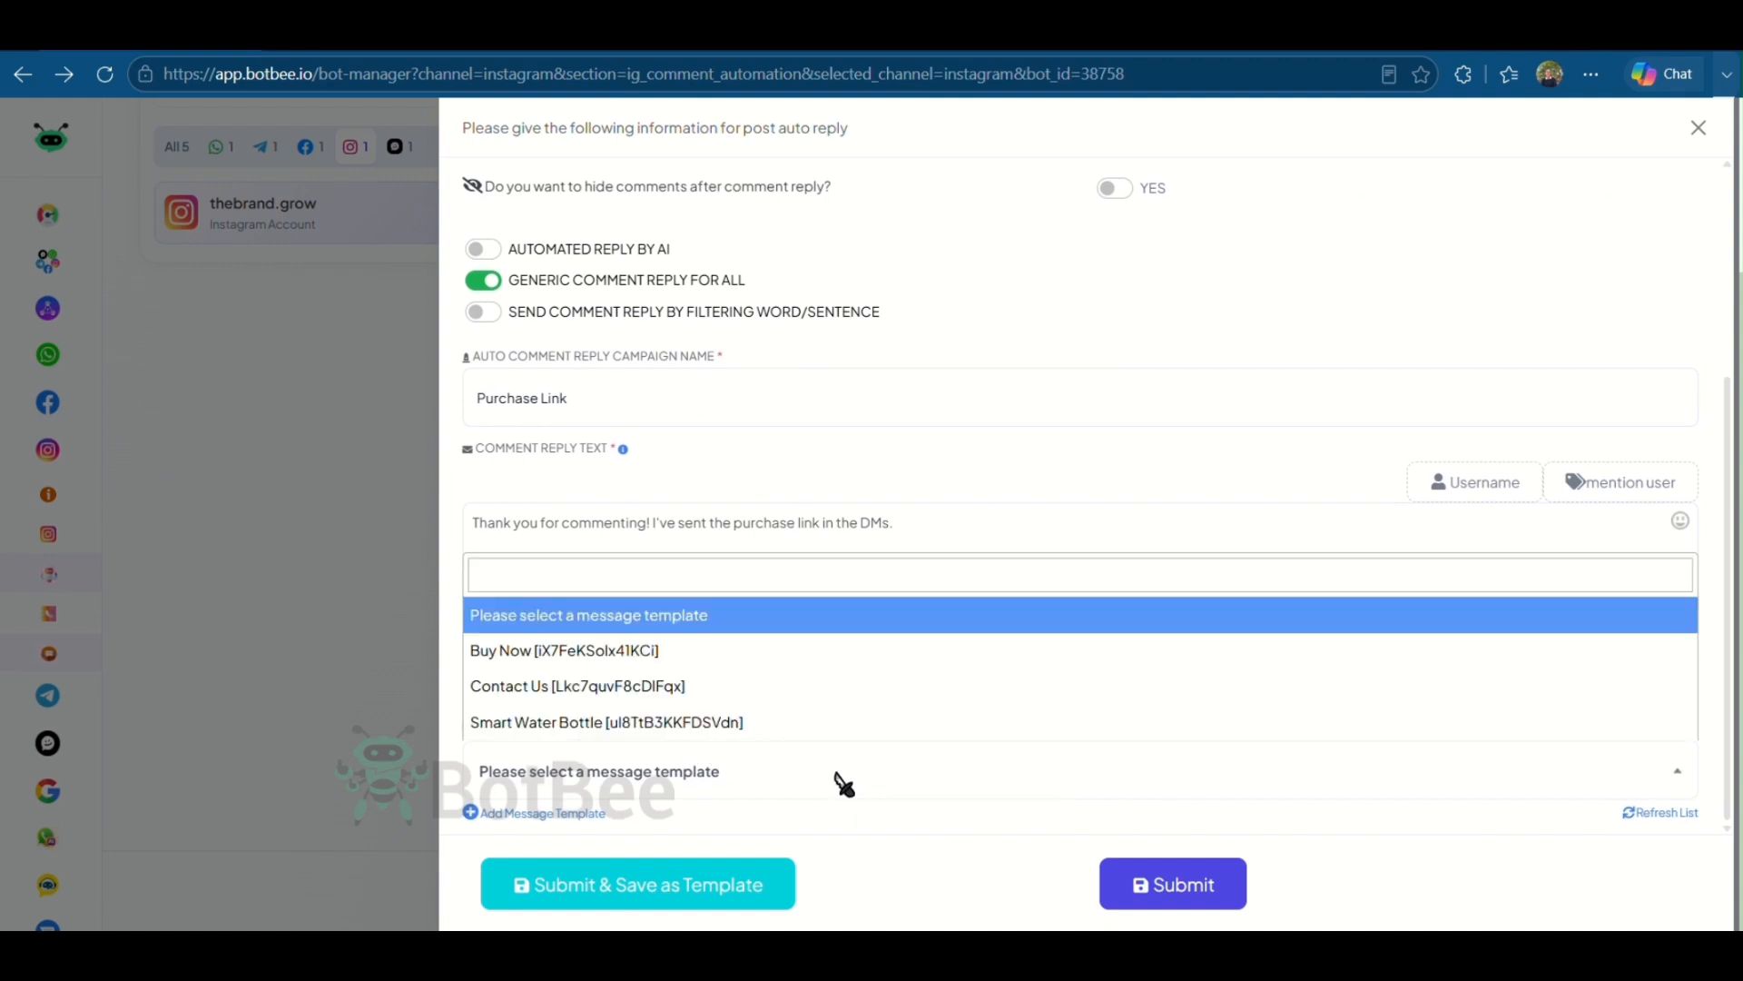
pyautogui.click(835, 785)
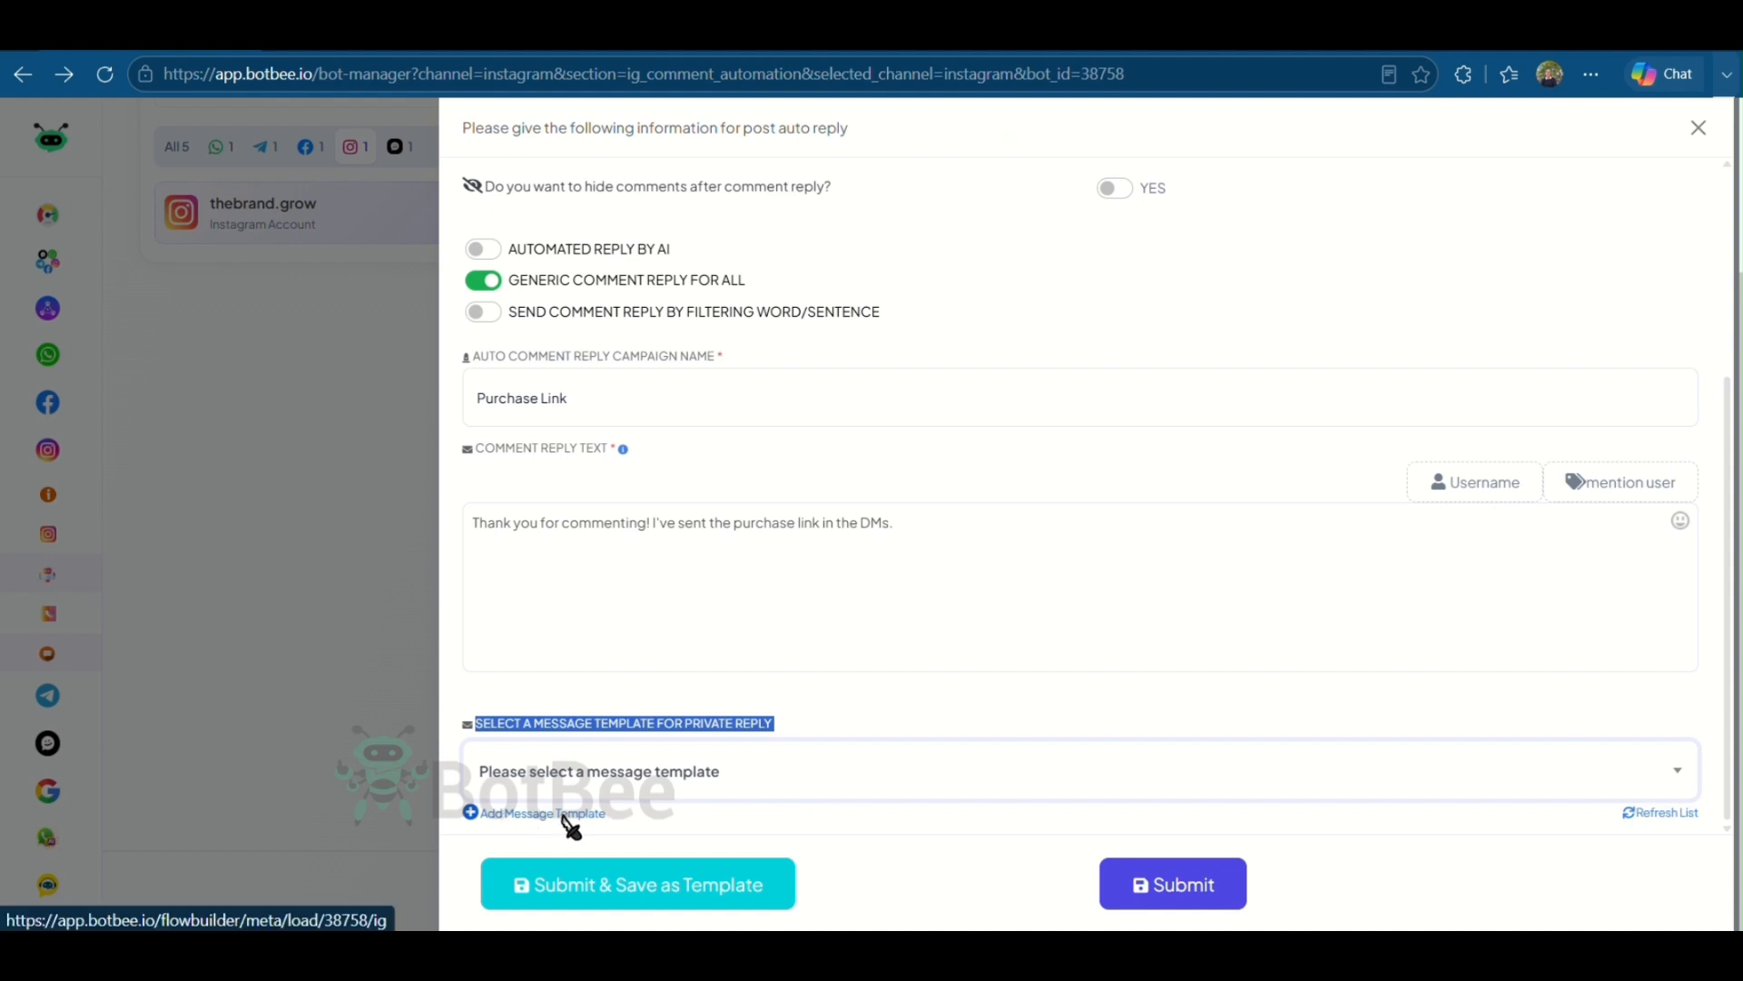
pyautogui.click(565, 816)
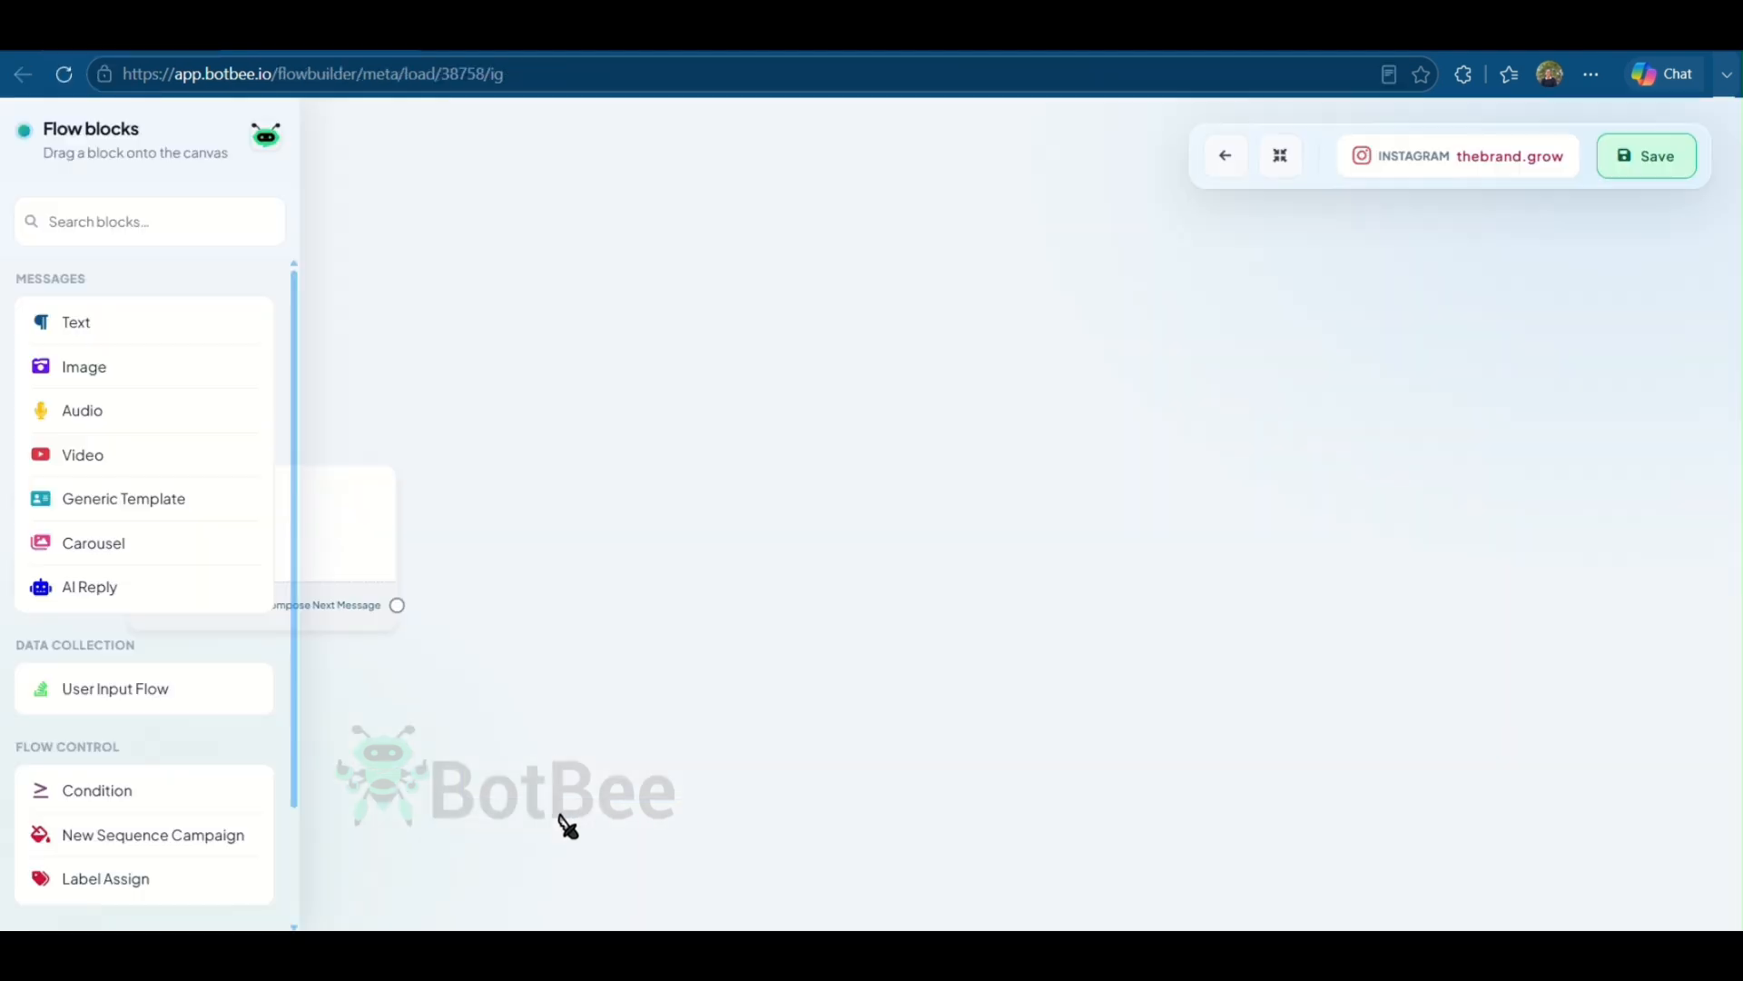
pyautogui.click(624, 552)
pyautogui.click(260, 583)
pyautogui.write('Purc')
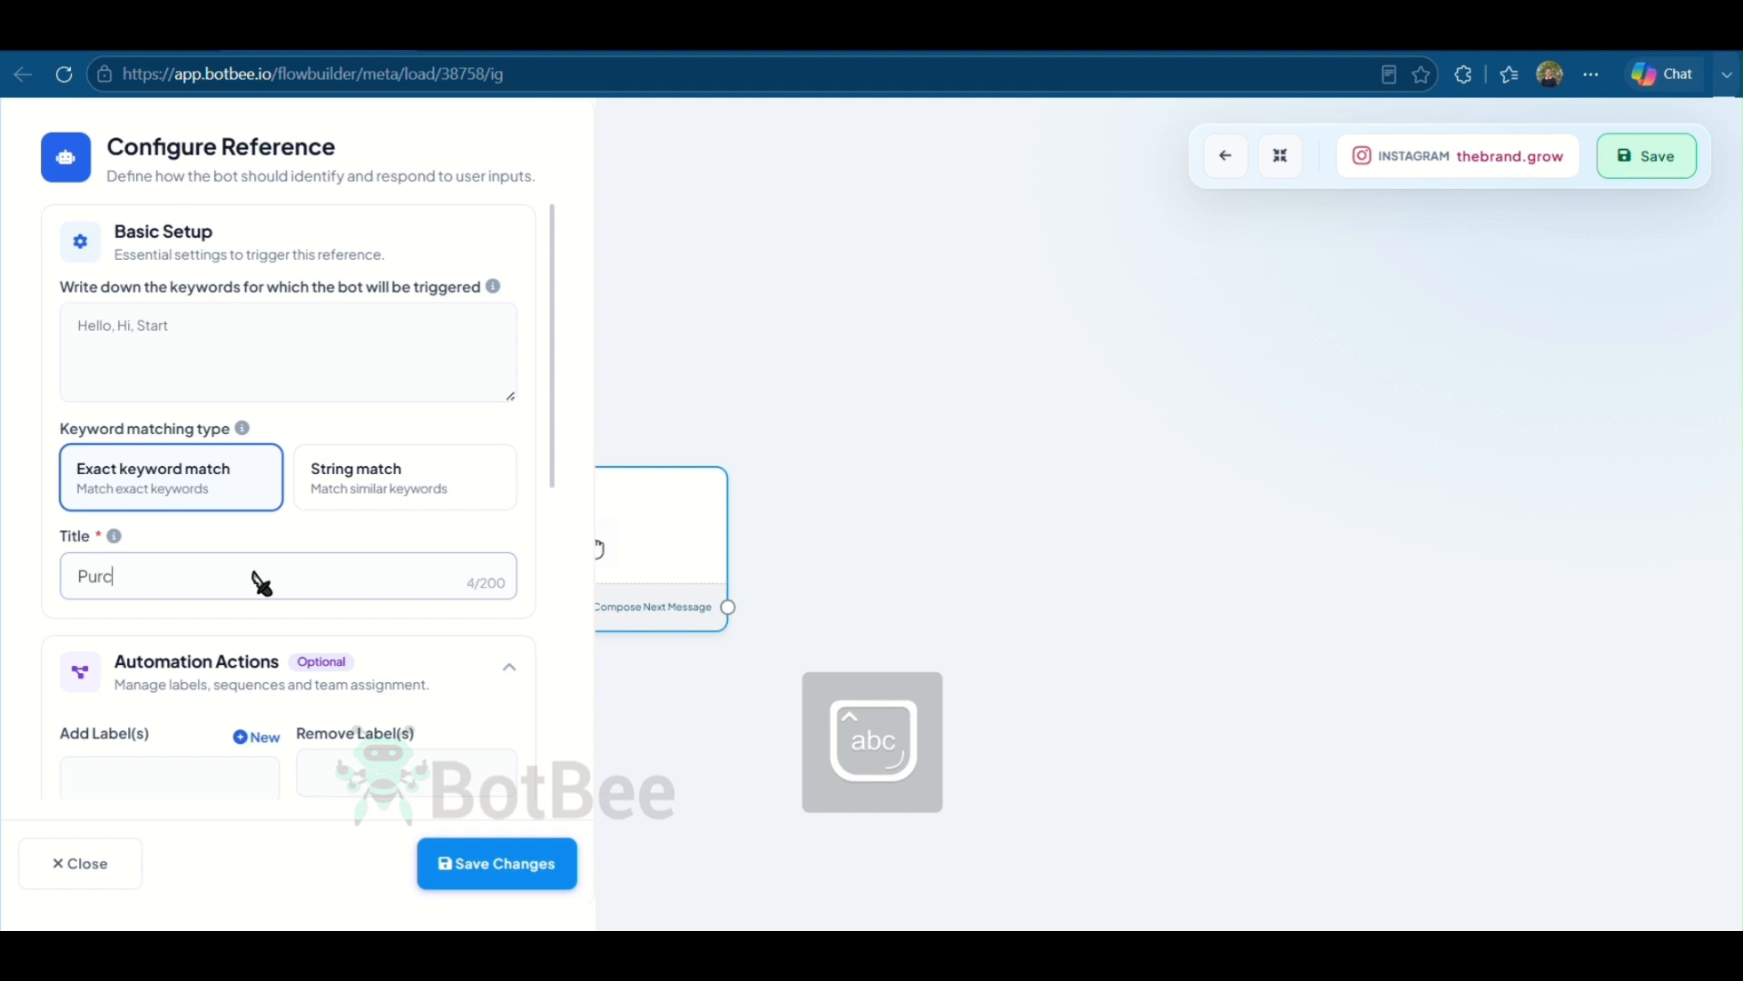
pyautogui.write('hase Link')
pyautogui.click(526, 858)
# - Connect a Text block containing the pasted purchase link message to the flow and save it
pyautogui.moveTo(729, 593); pyautogui.dragTo(845, 400)
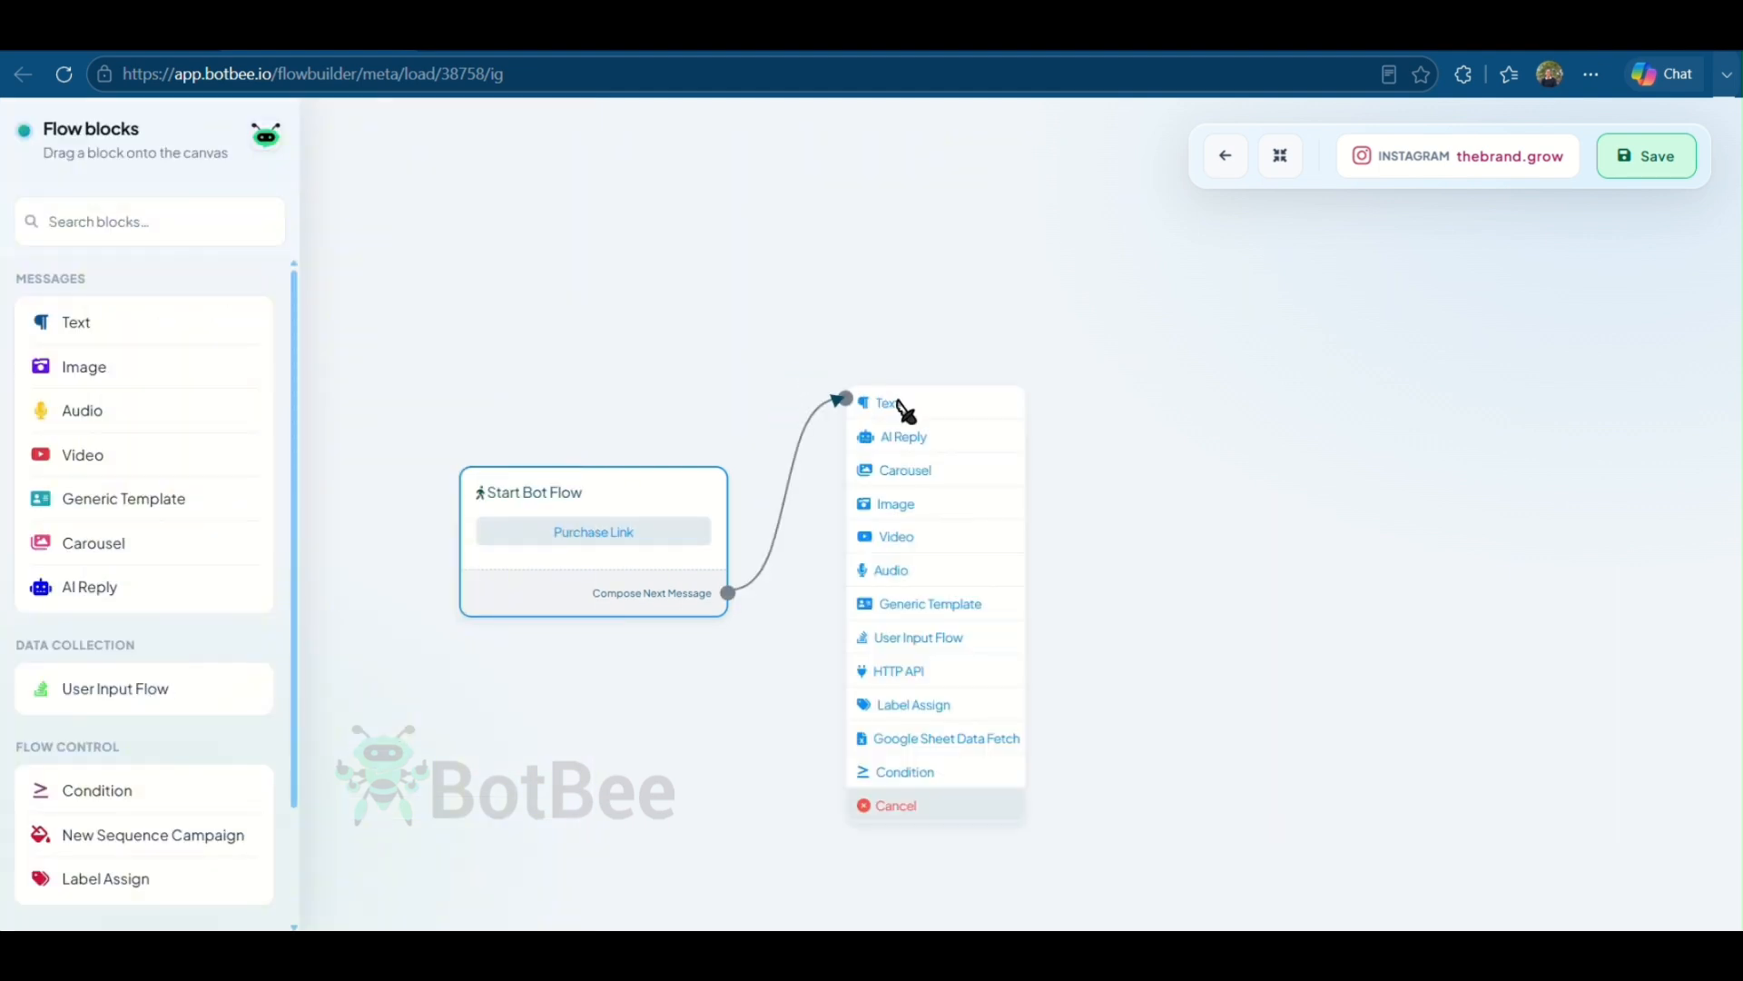
pyautogui.click(881, 402)
pyautogui.write("Hi 👋 Thanks for commenting on our post! 💙 As promised, here's the purchase link for the Smart Water Bottle Pro: 🔗 https://example.com/buy If you have any questions about the product, pricing, or shipping, just reply to this message—we're happy to help! 😊 Thank you for your interest!")
pyautogui.click(574, 750)
pyautogui.click(1654, 164)
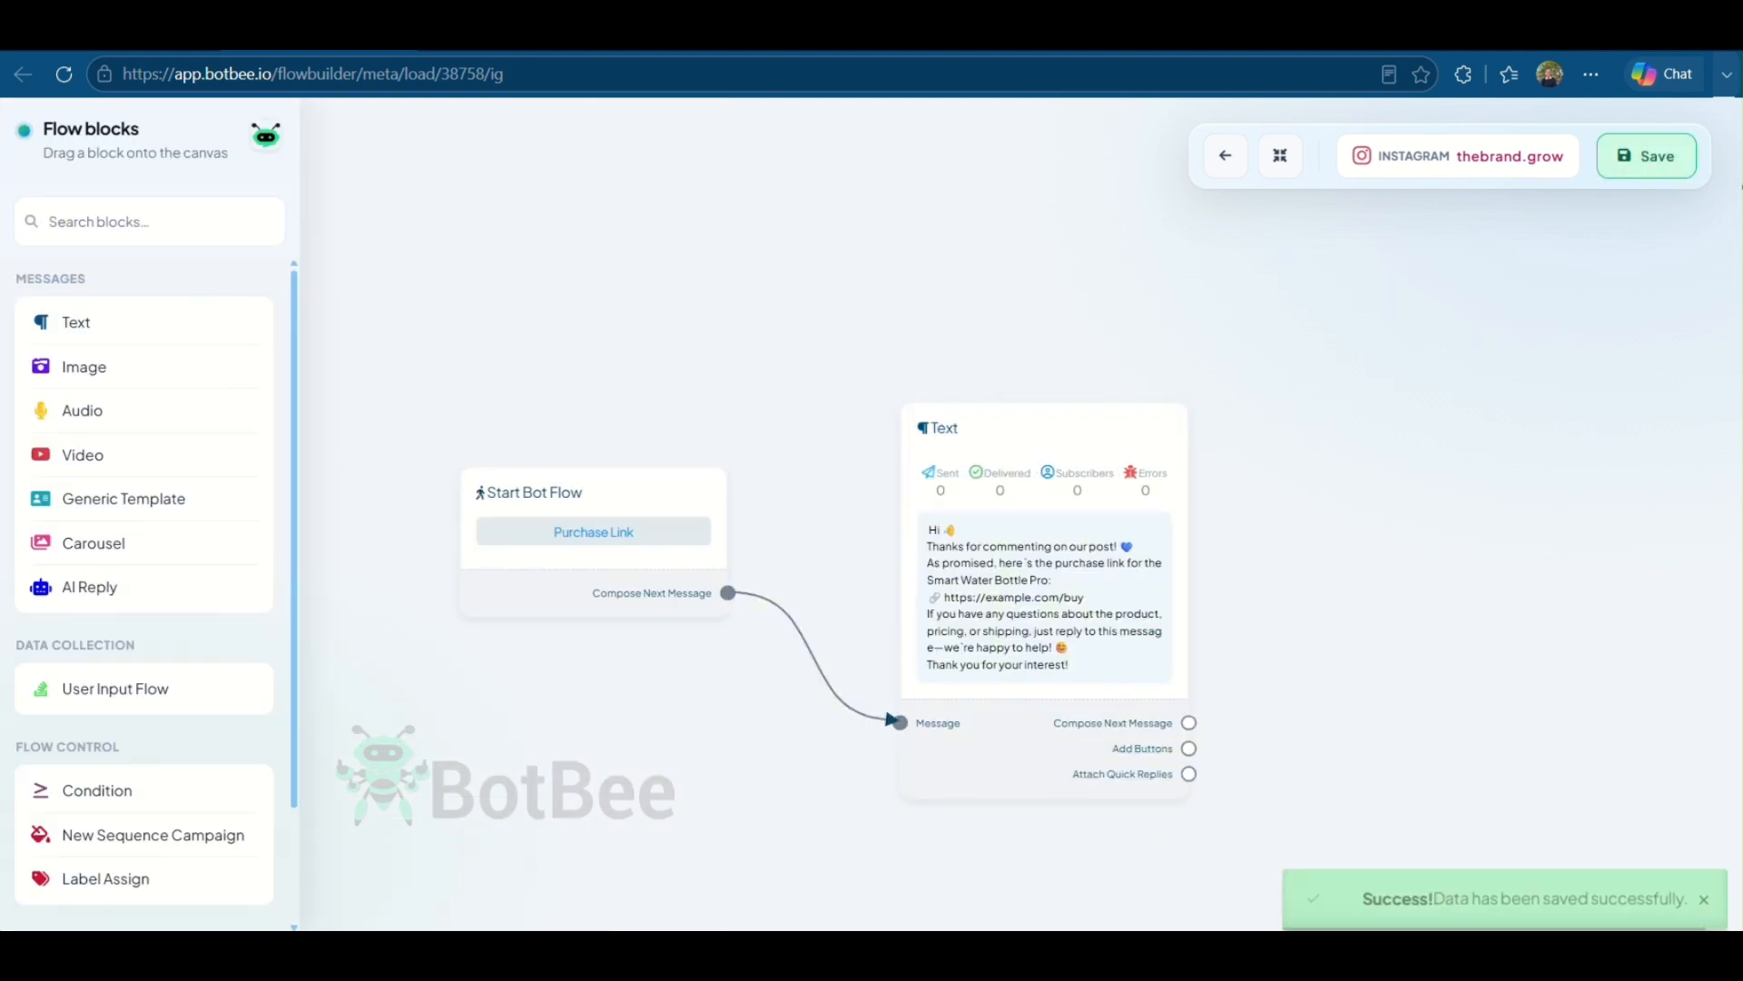
# - Refresh the template list, pick the Purchase Link template for private reply, and submit the auto comment reply
pyautogui.hotkey('ctrl', 'shift', 'Tab')
pyautogui.click(803, 707)
pyautogui.click(1673, 812)
pyautogui.click(870, 782)
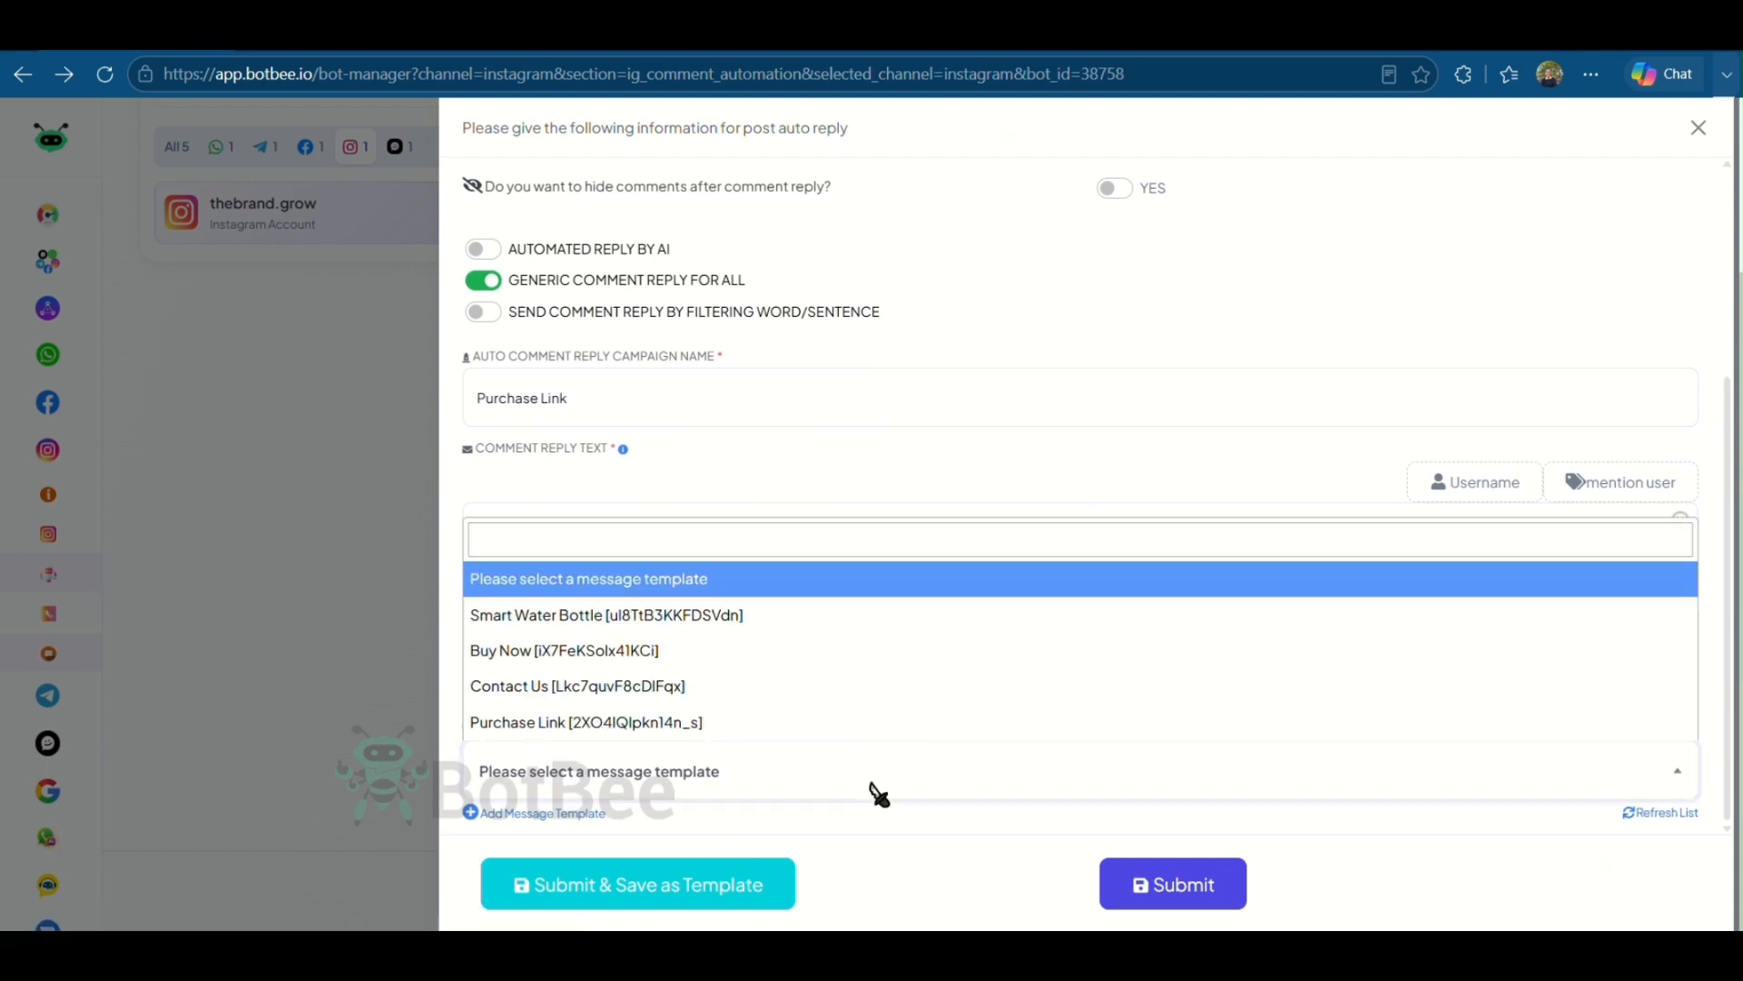
pyautogui.click(537, 726)
pyautogui.click(1156, 885)
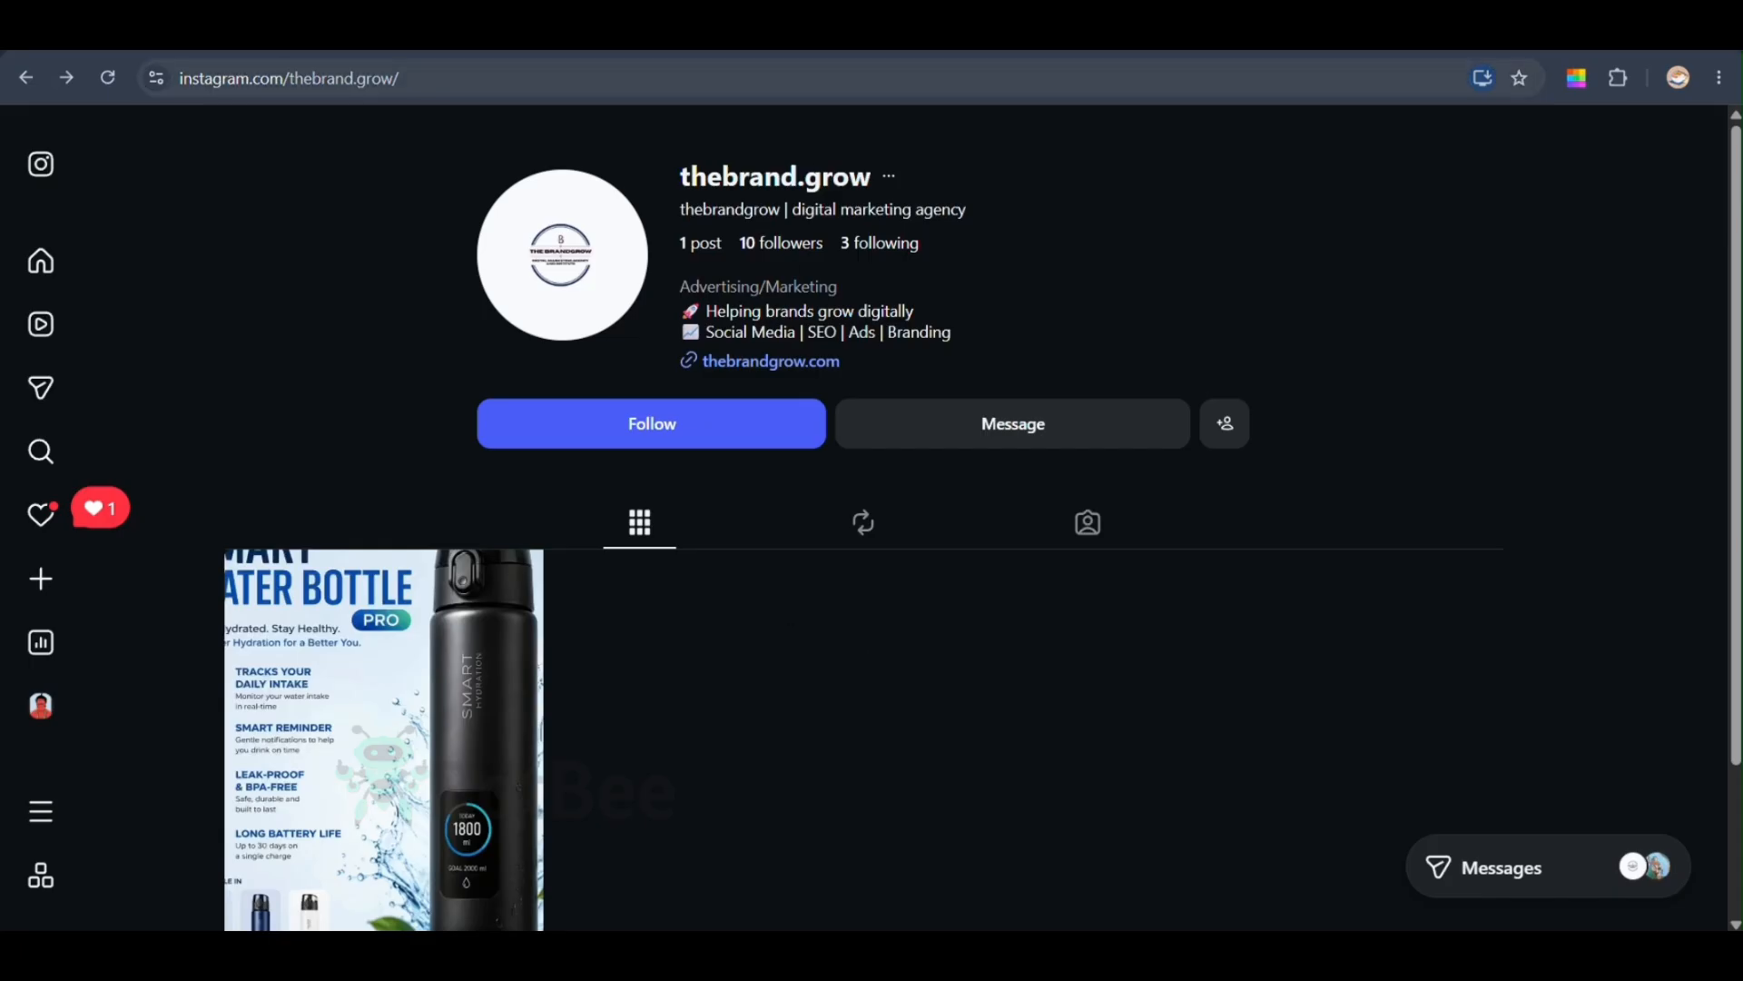
# - Comment Hello on the Smart Water Bottle post, then check its replies and direct messages
pyautogui.scroll(-2, 466, 626)
pyautogui.click(465, 627)
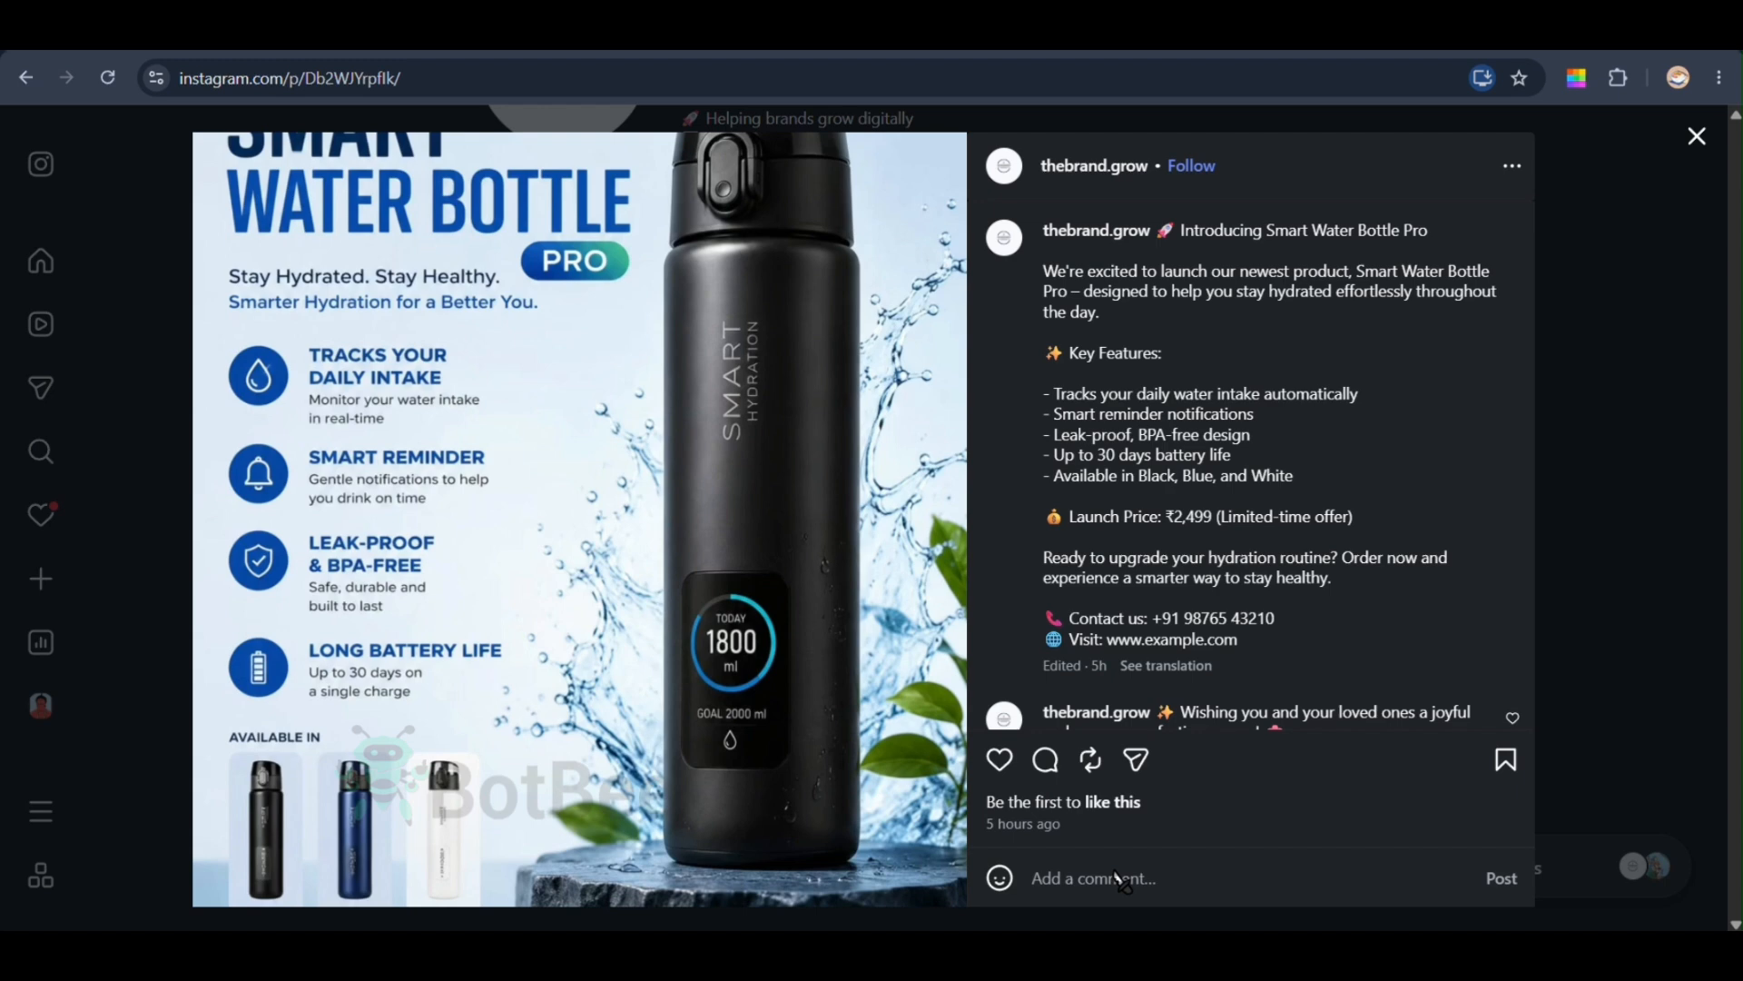
pyautogui.write('Hello')
pyautogui.press('Return')
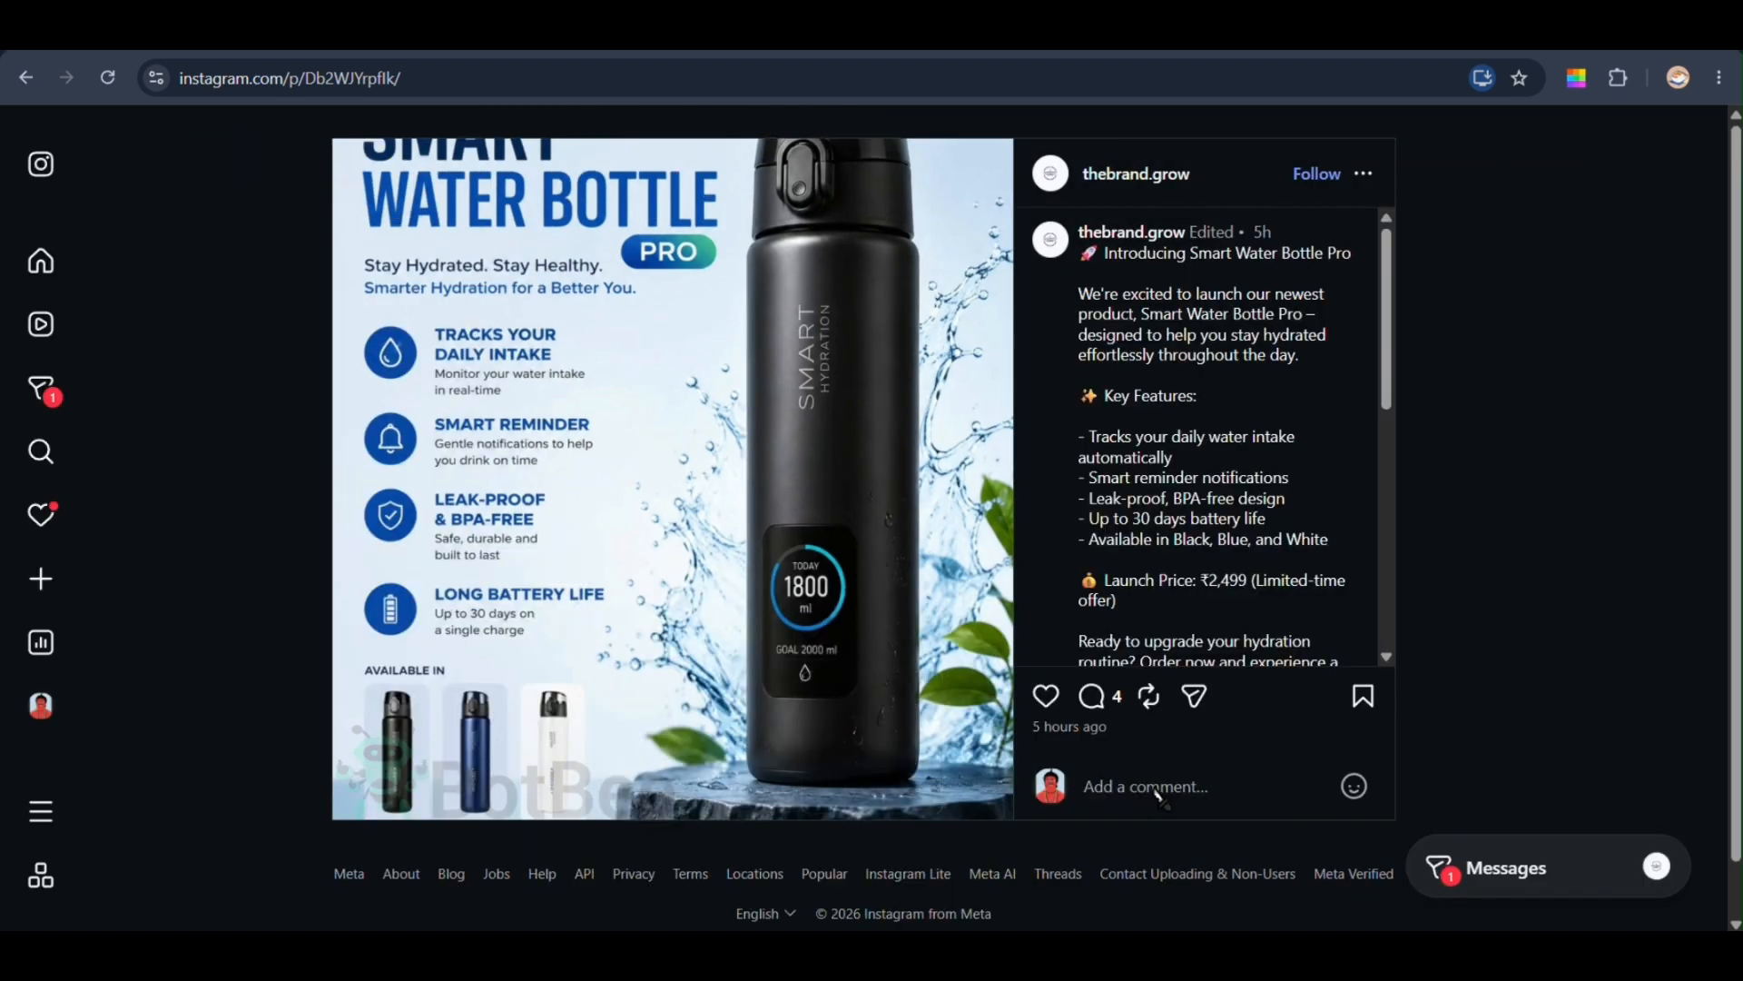
pyautogui.scroll(-6, 1190, 506)
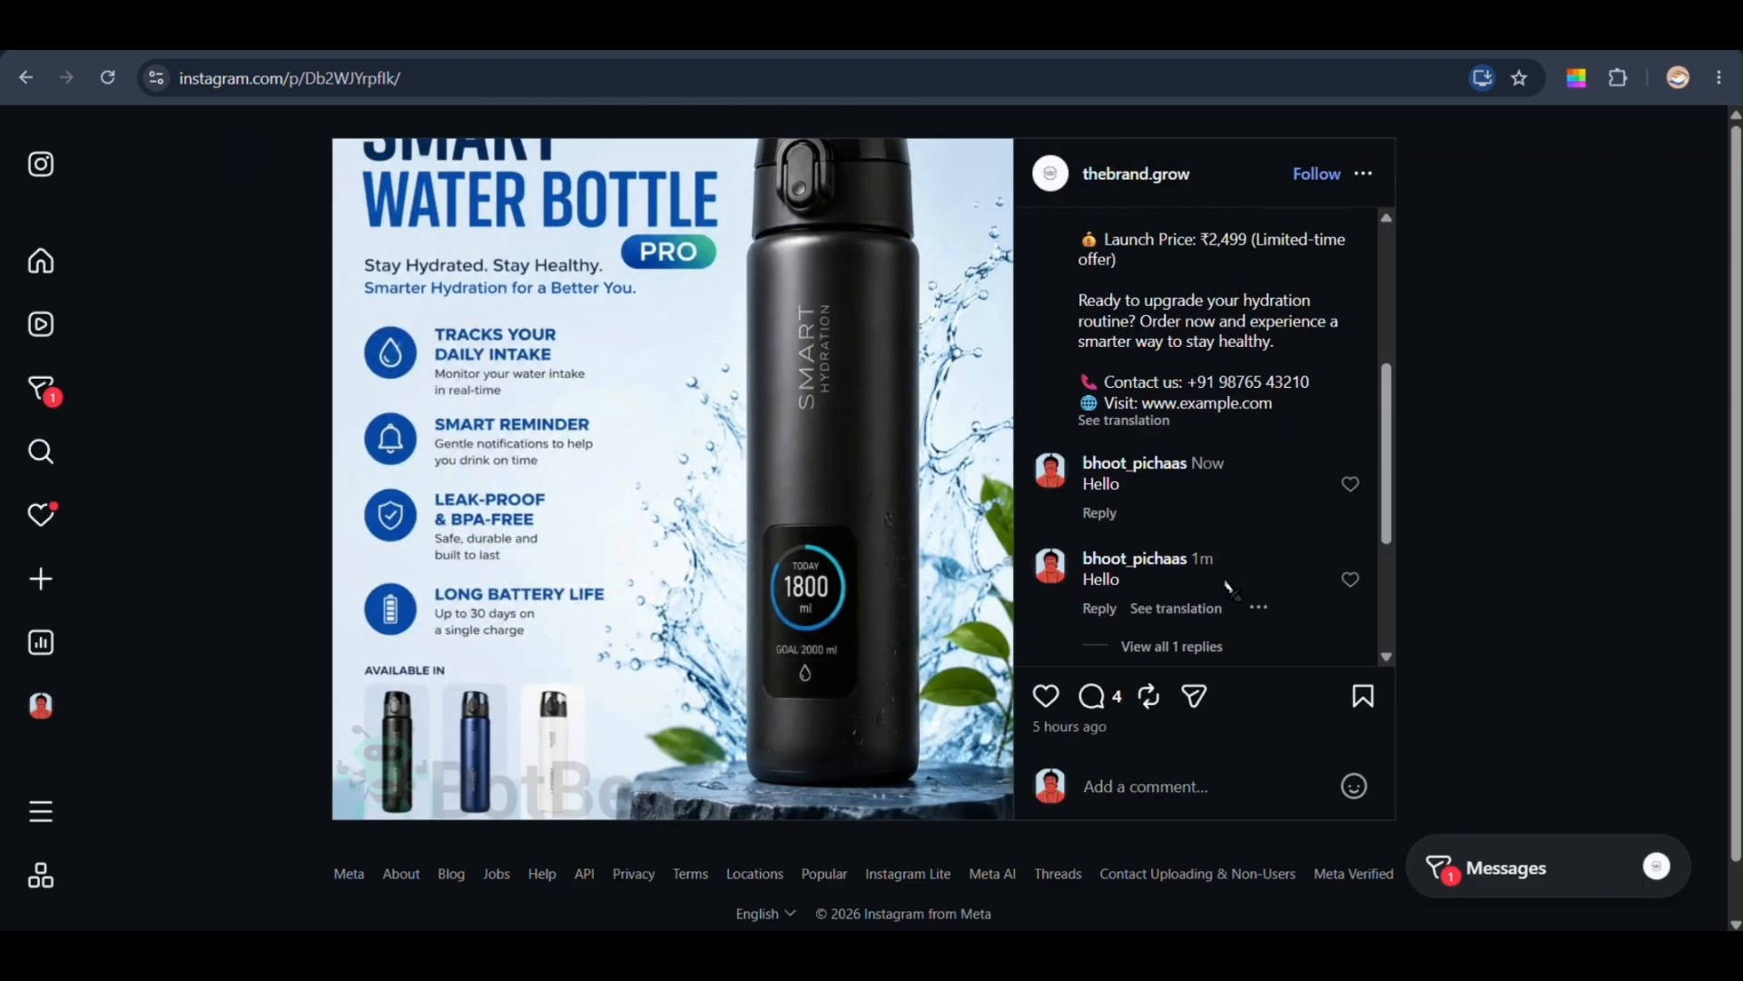
pyautogui.click(1187, 394)
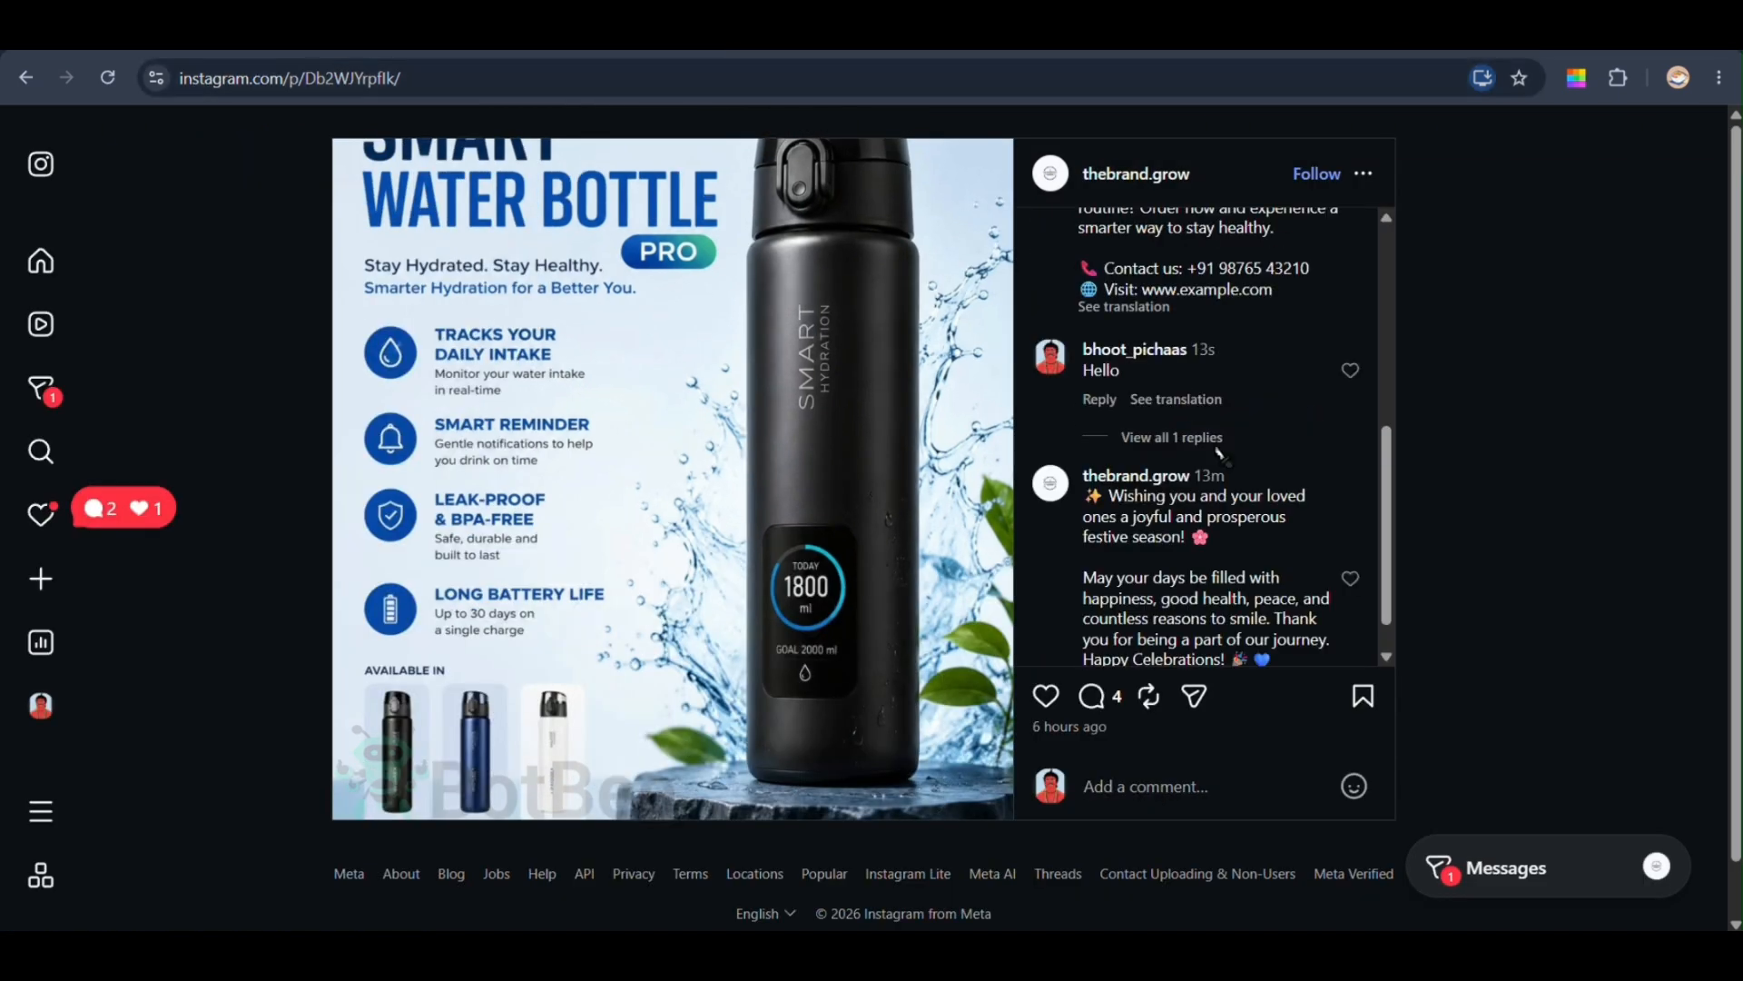
pyautogui.click(1180, 438)
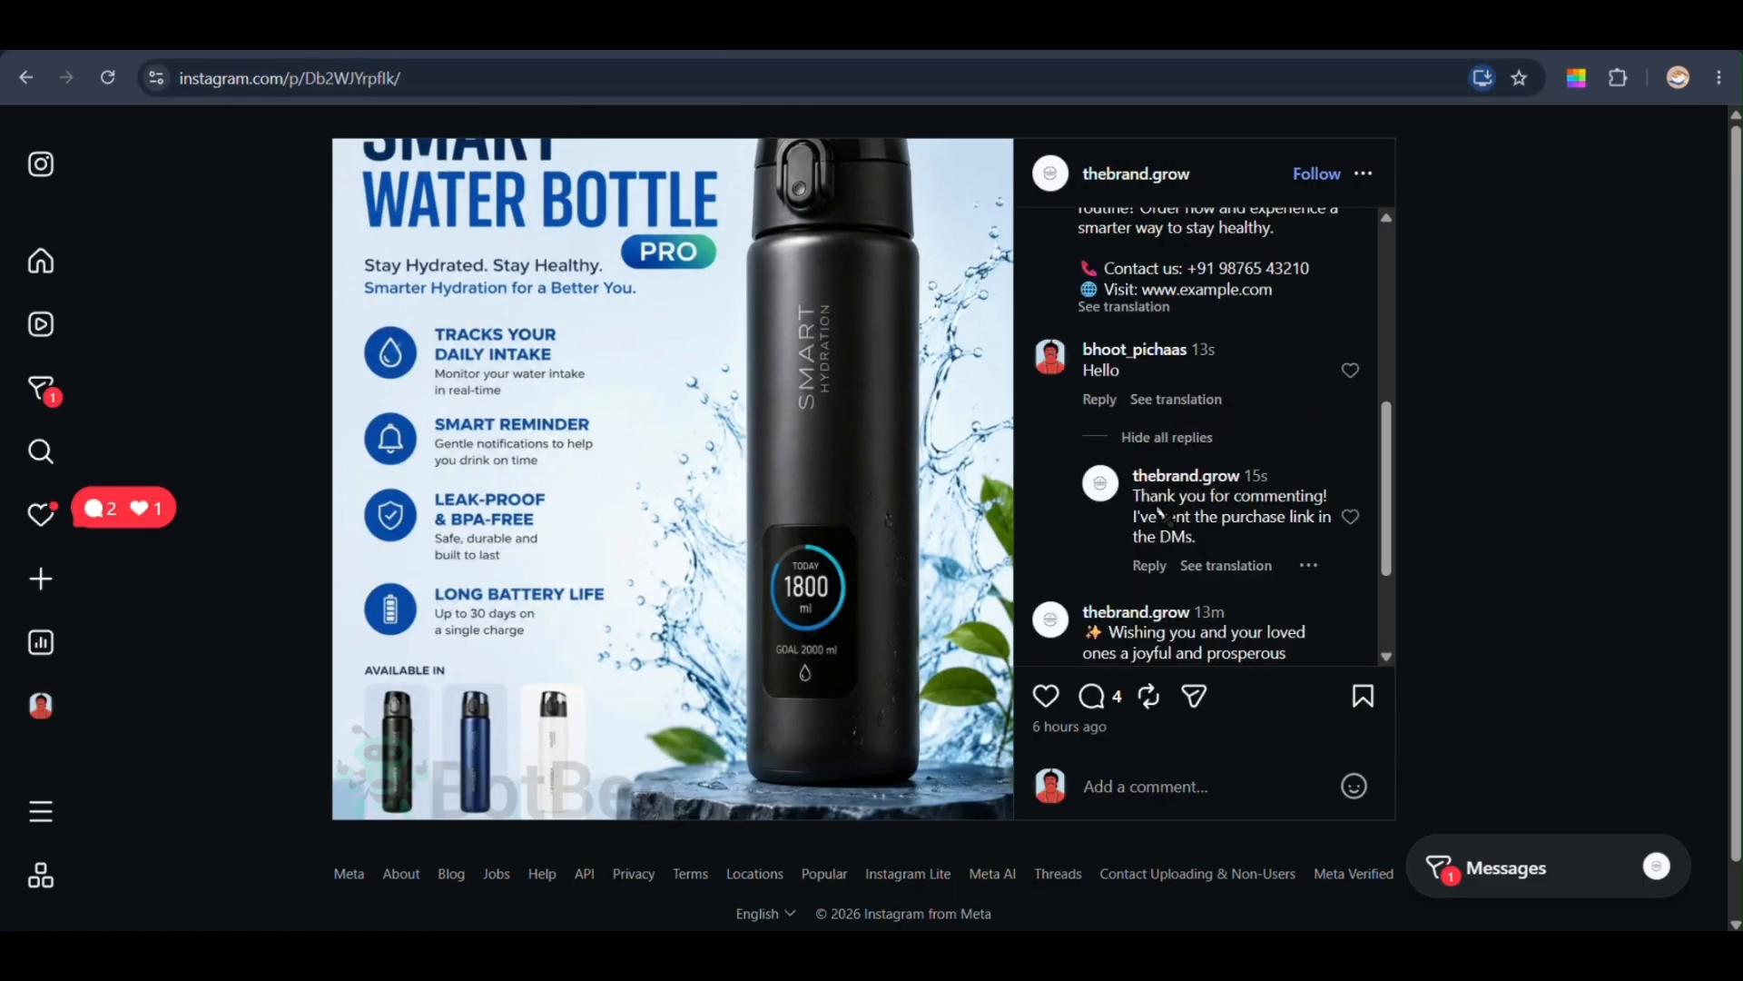
pyautogui.click(1544, 872)
pyautogui.click(1507, 422)
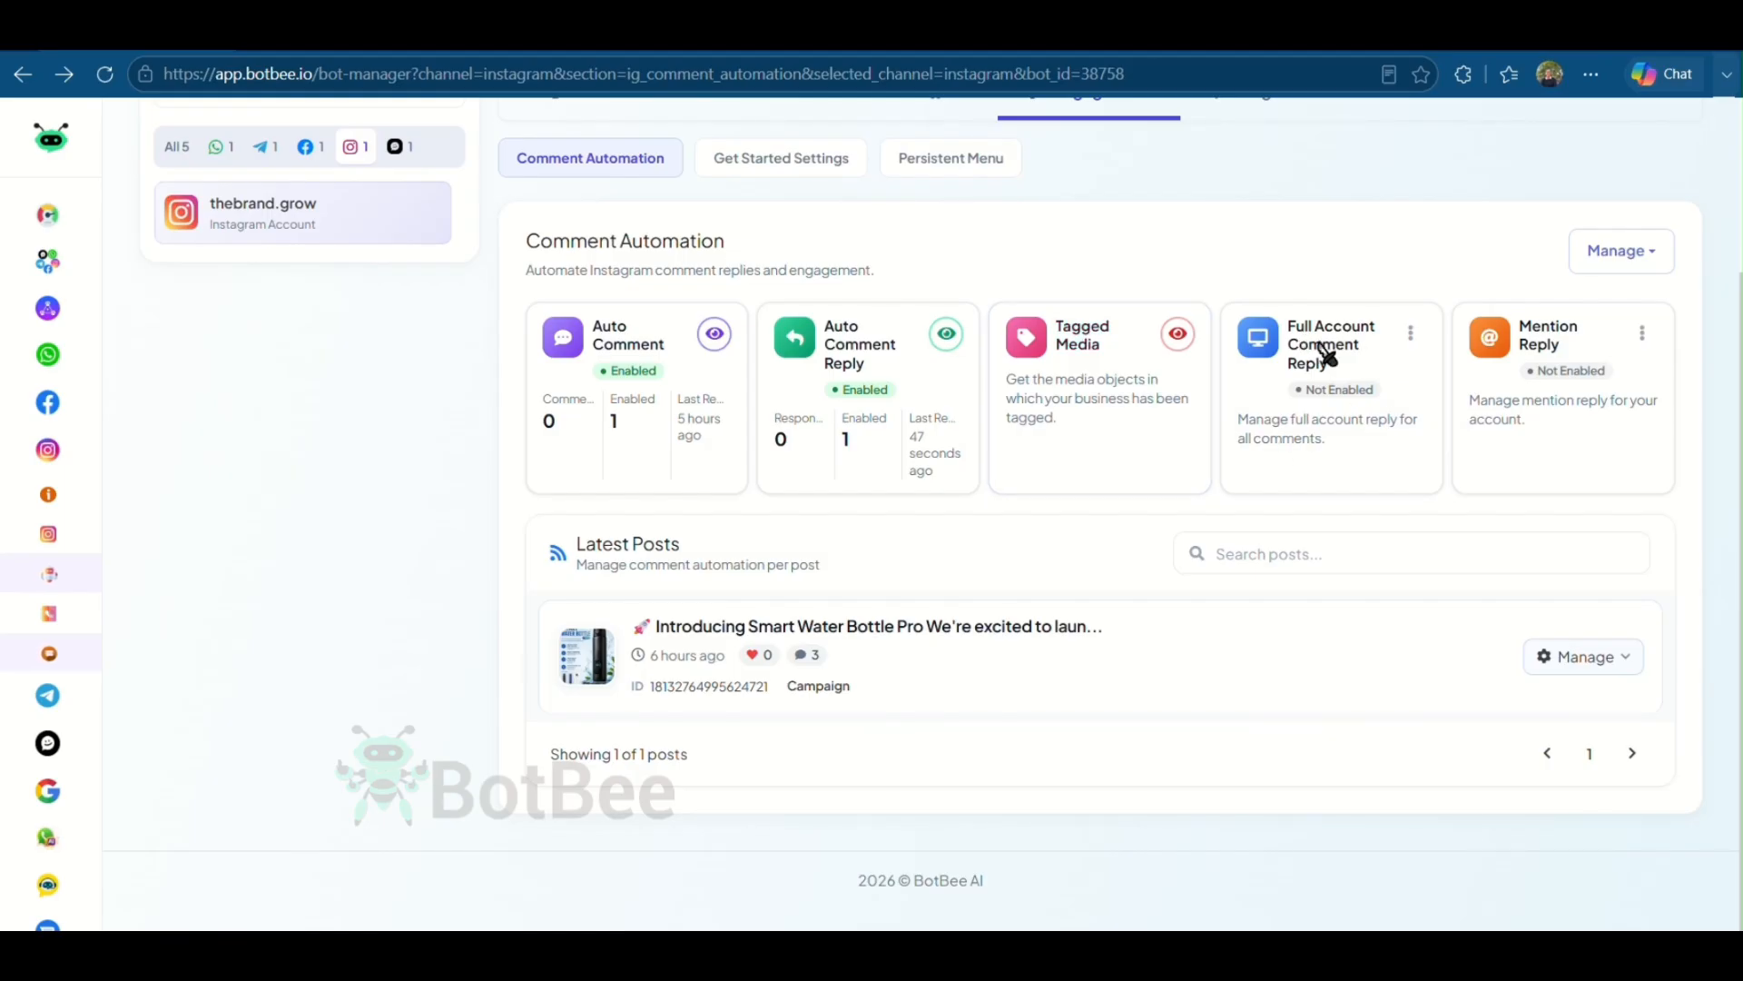
# - Open the full account comment reply setup and close it without changes
pyautogui.click(1411, 336)
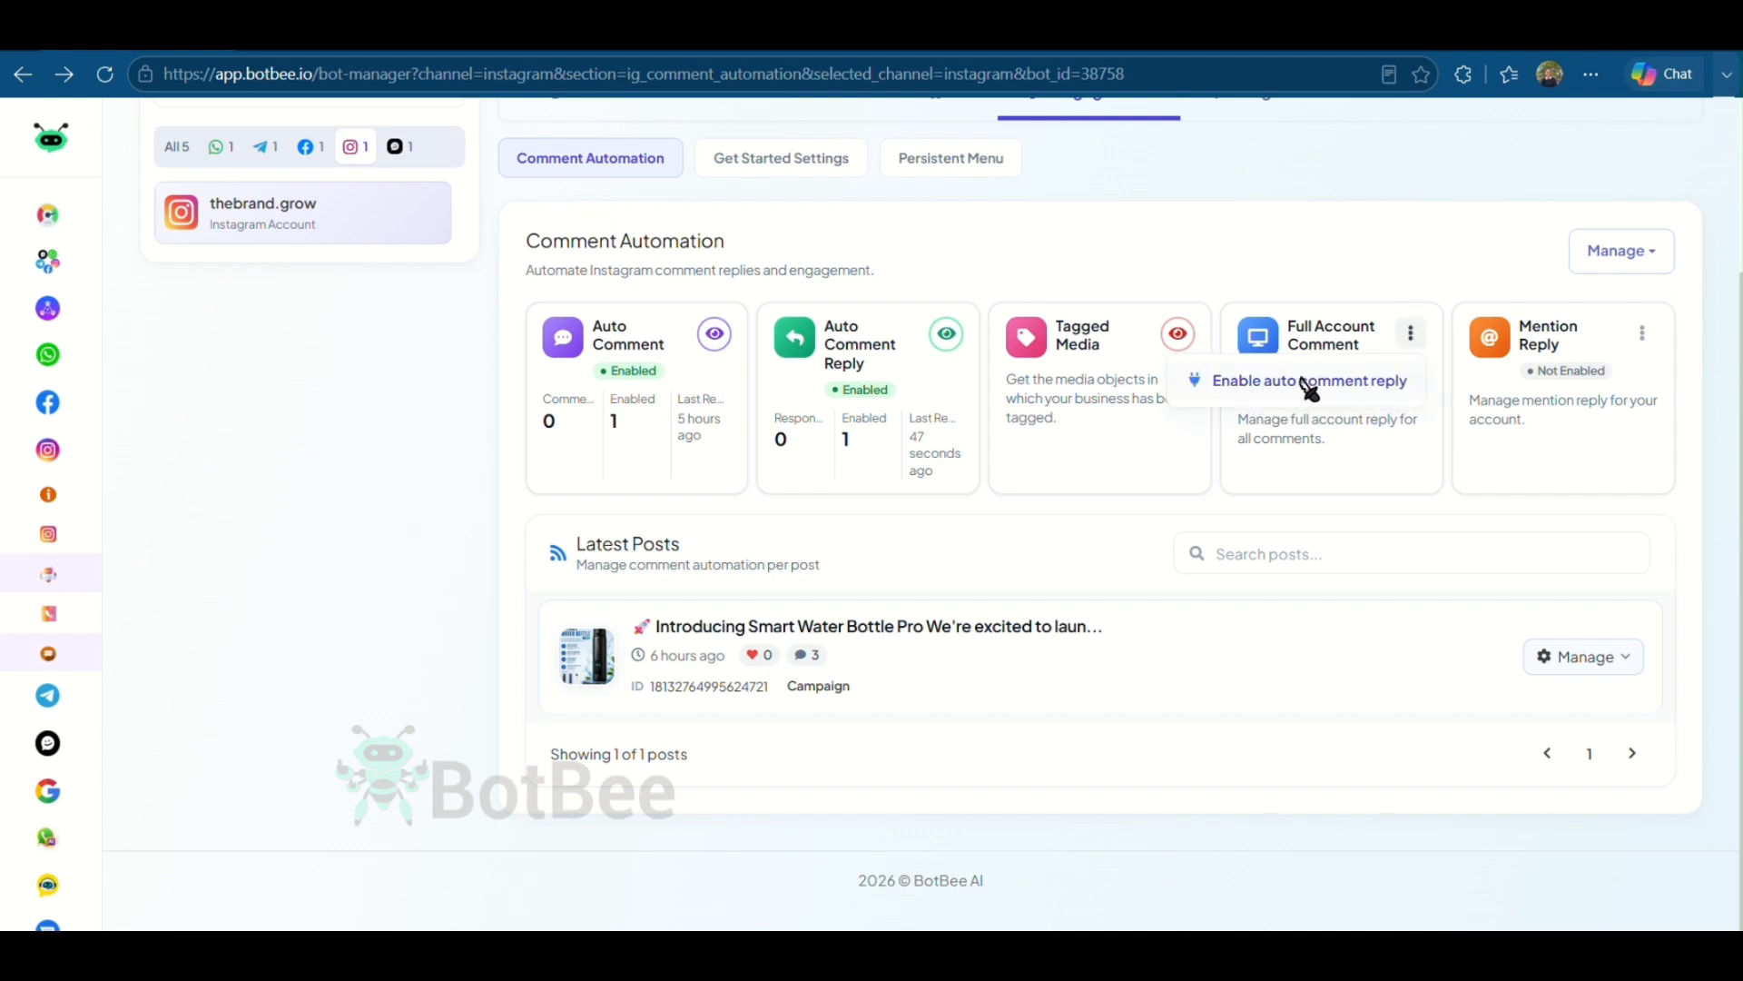
pyautogui.click(1335, 381)
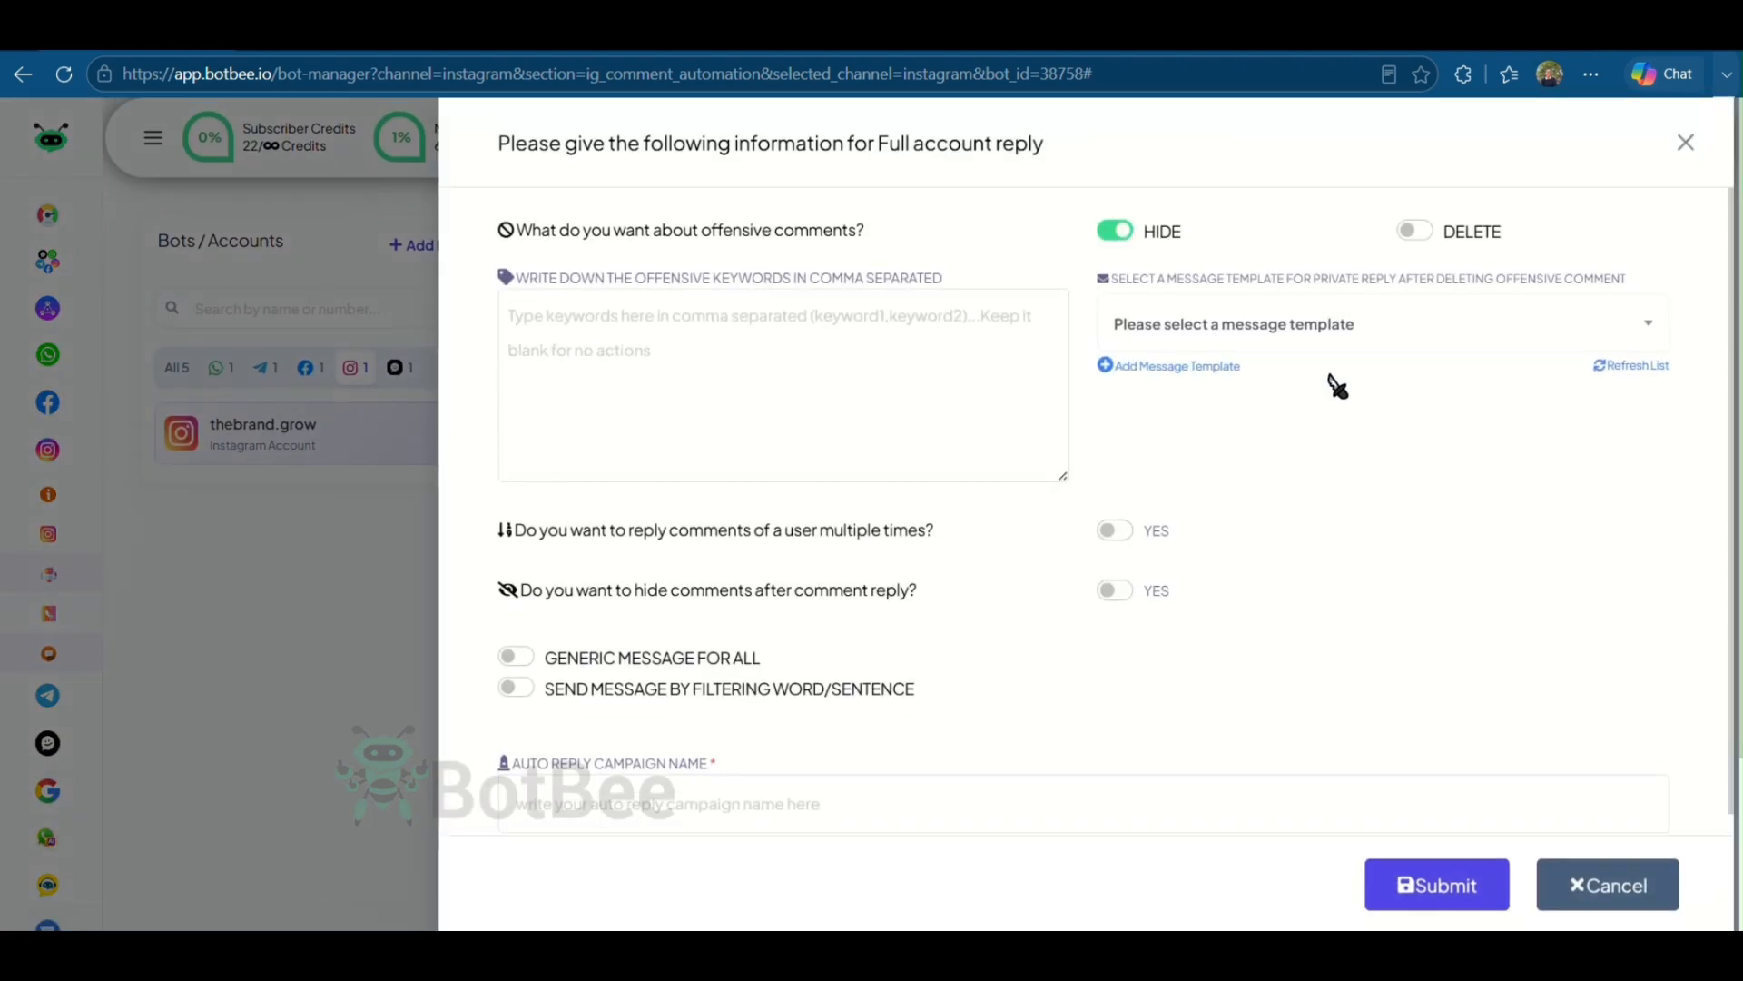
pyautogui.click(1687, 142)
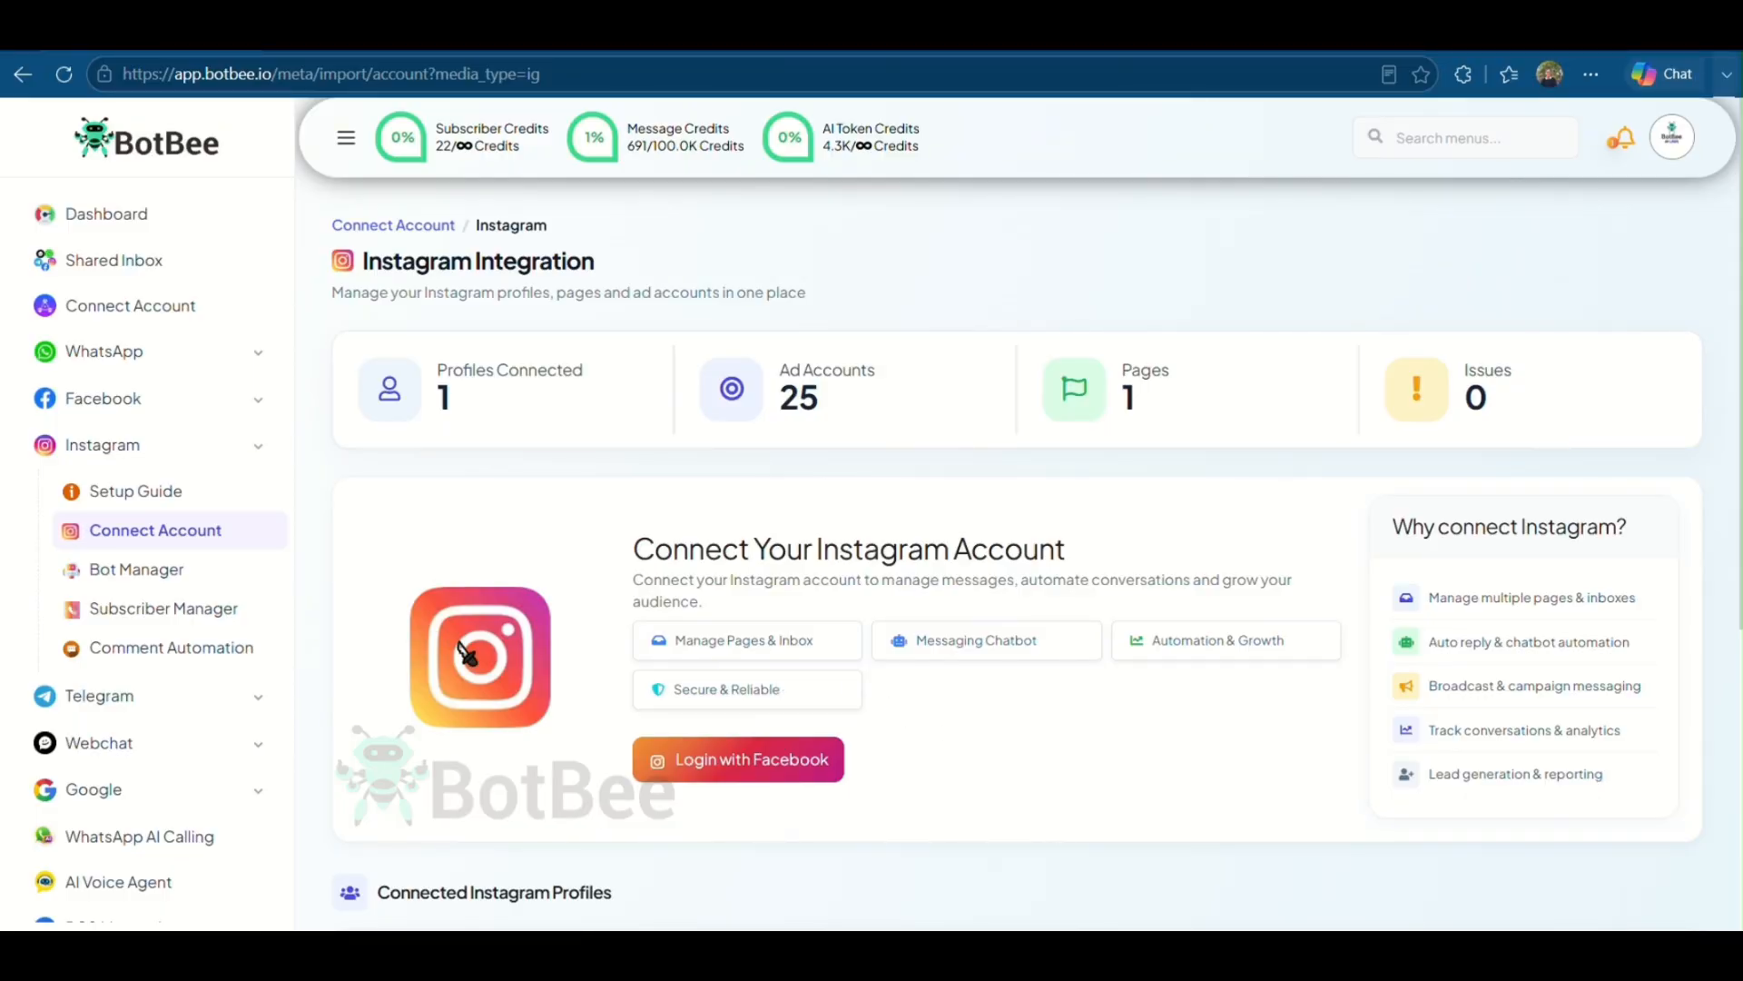
# - Open the Instagram bot's engagement get started settings and enable ice breakers
pyautogui.click(163, 579)
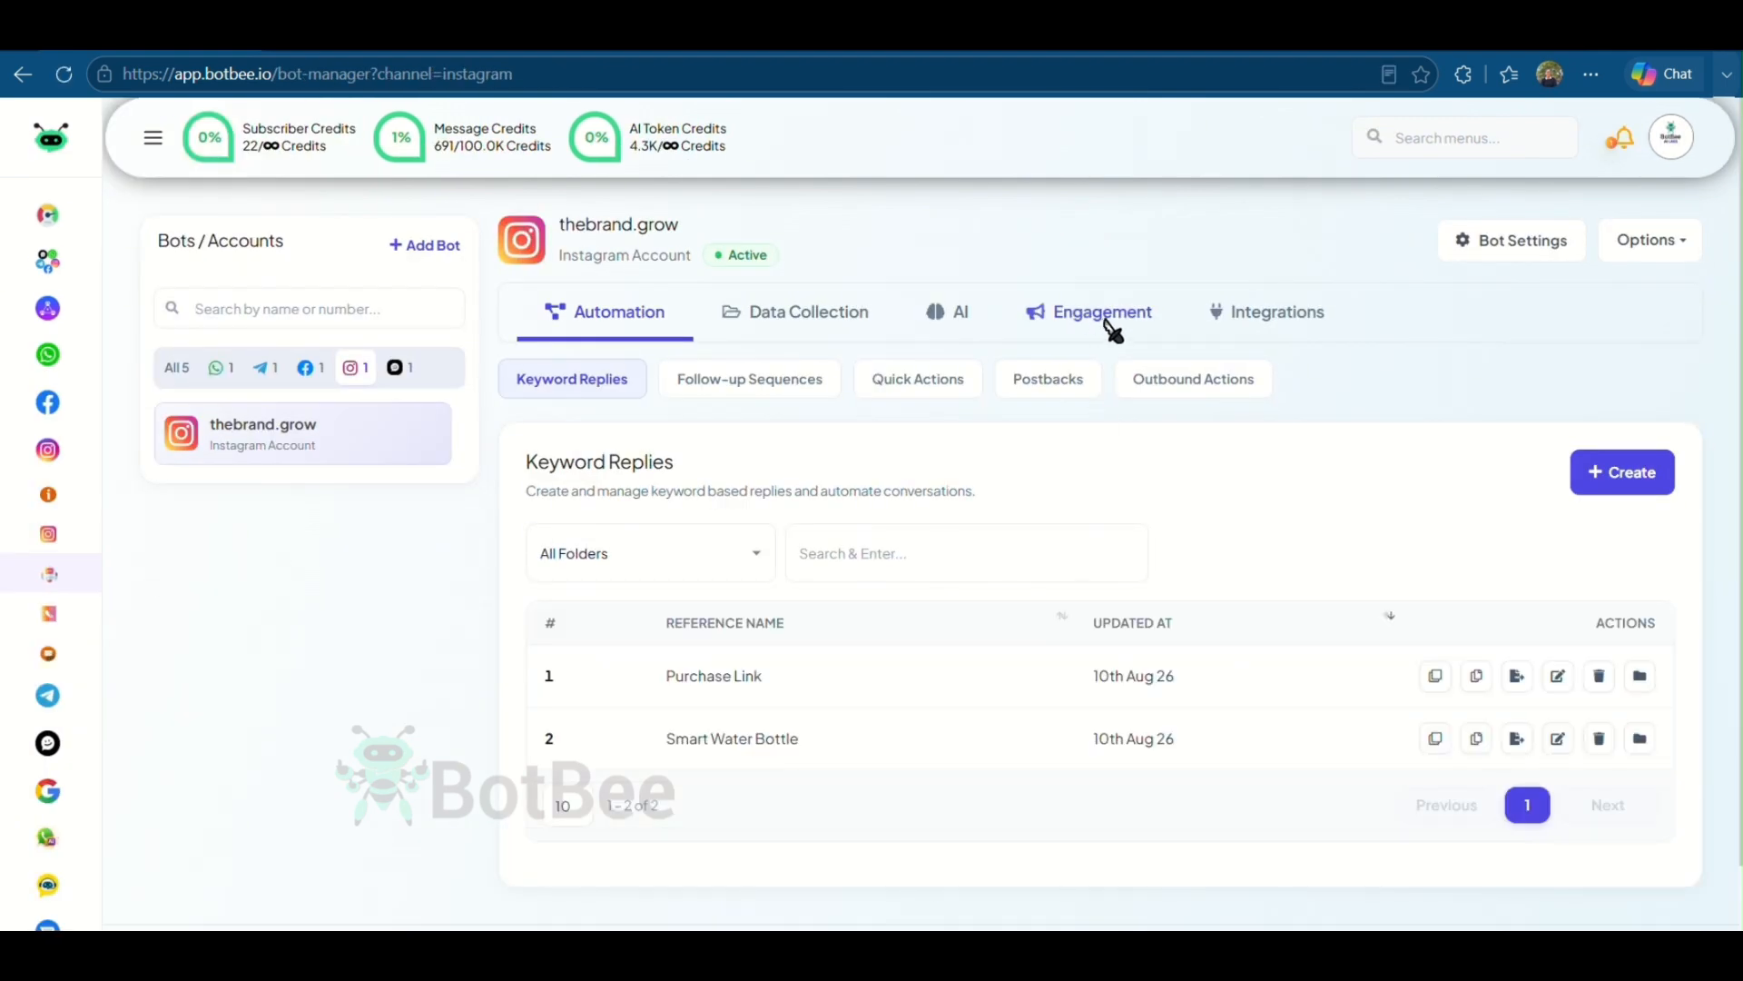
pyautogui.click(1096, 325)
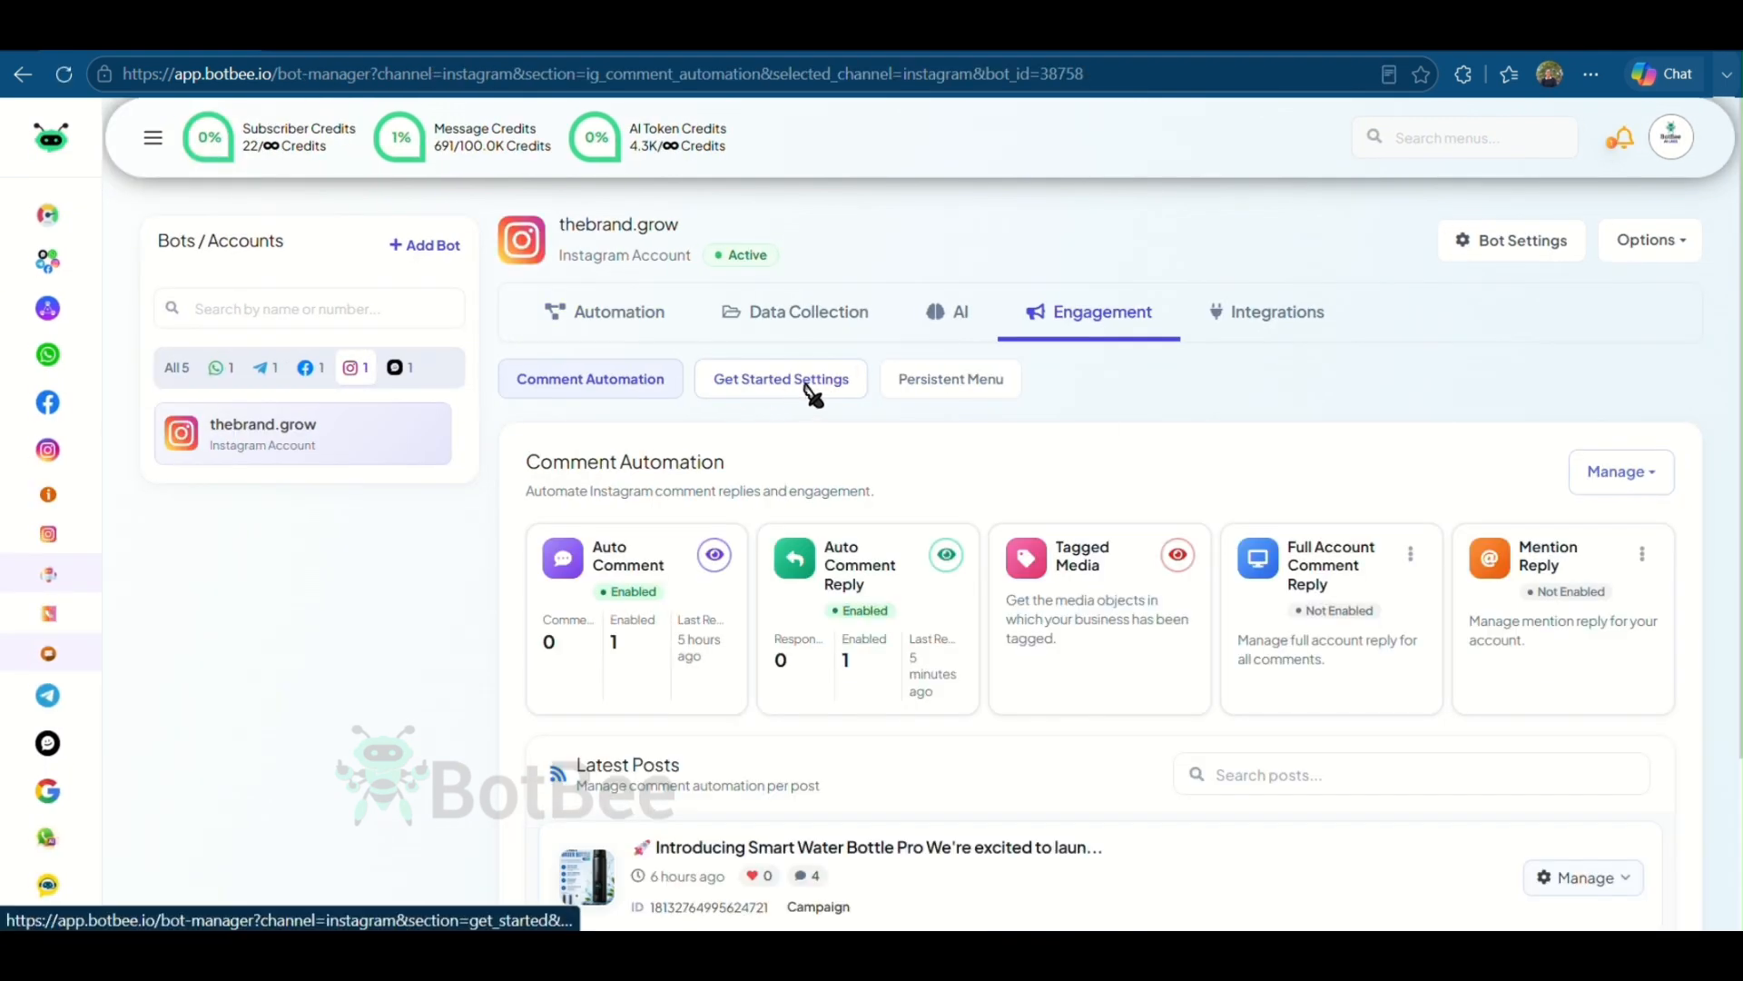
pyautogui.click(808, 391)
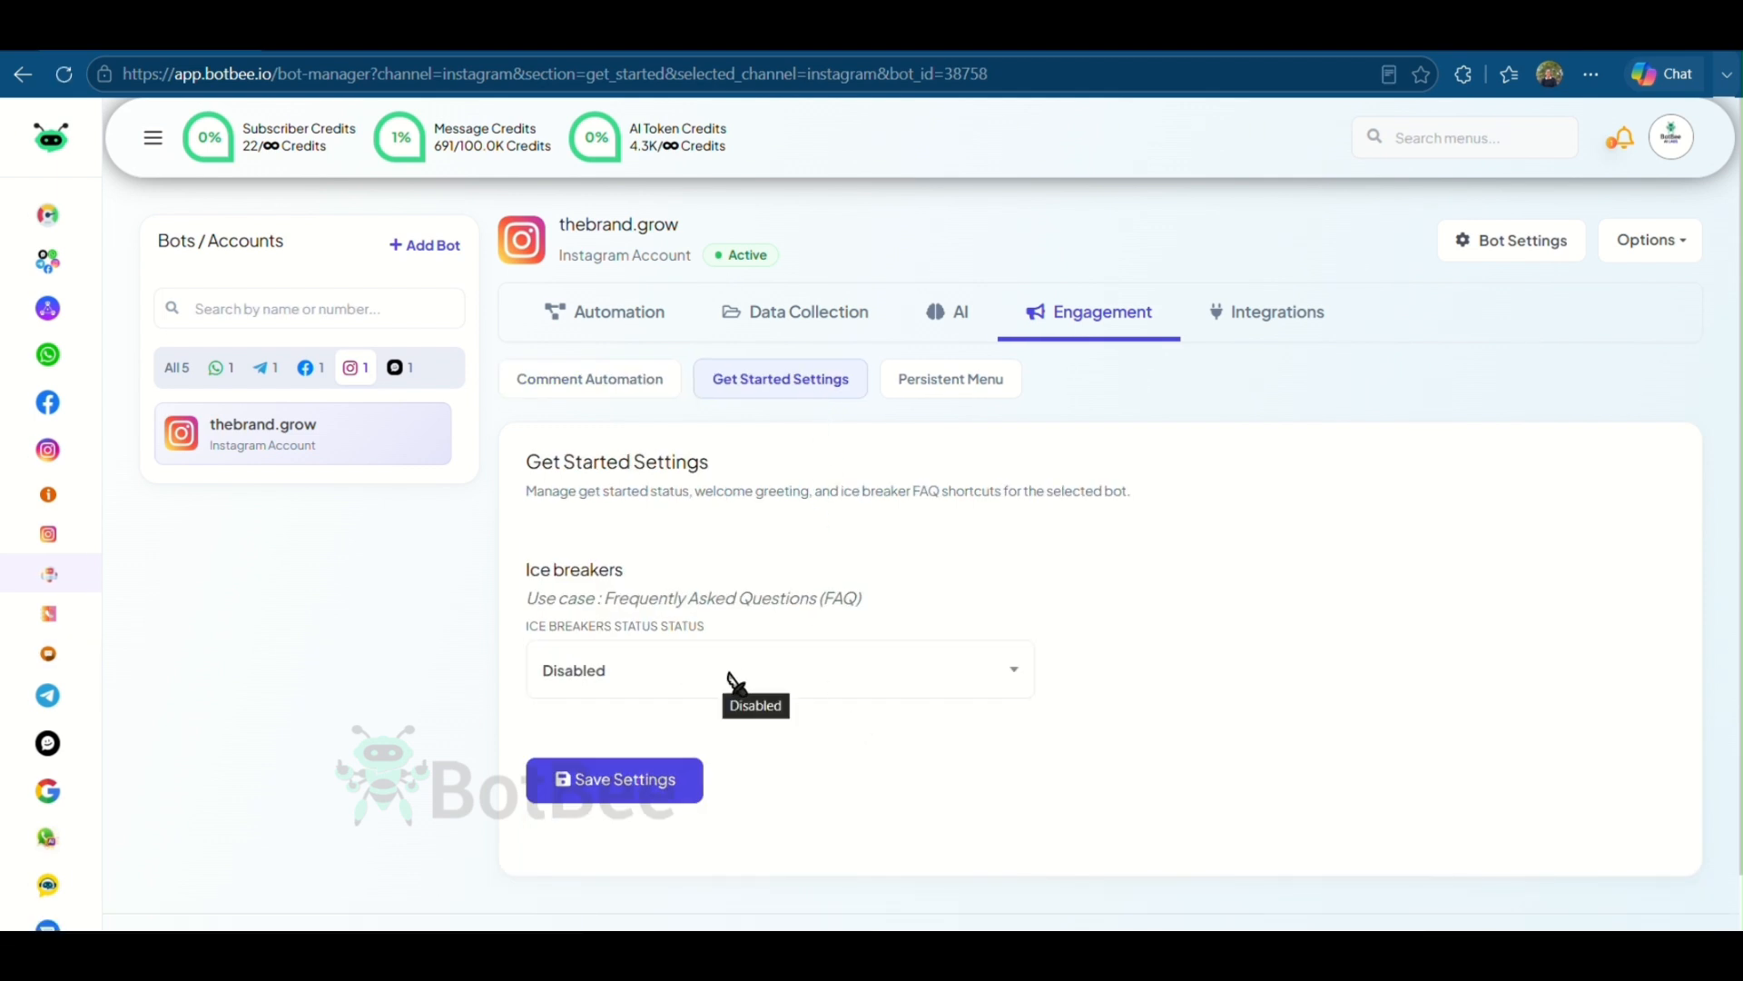
pyautogui.click(721, 678)
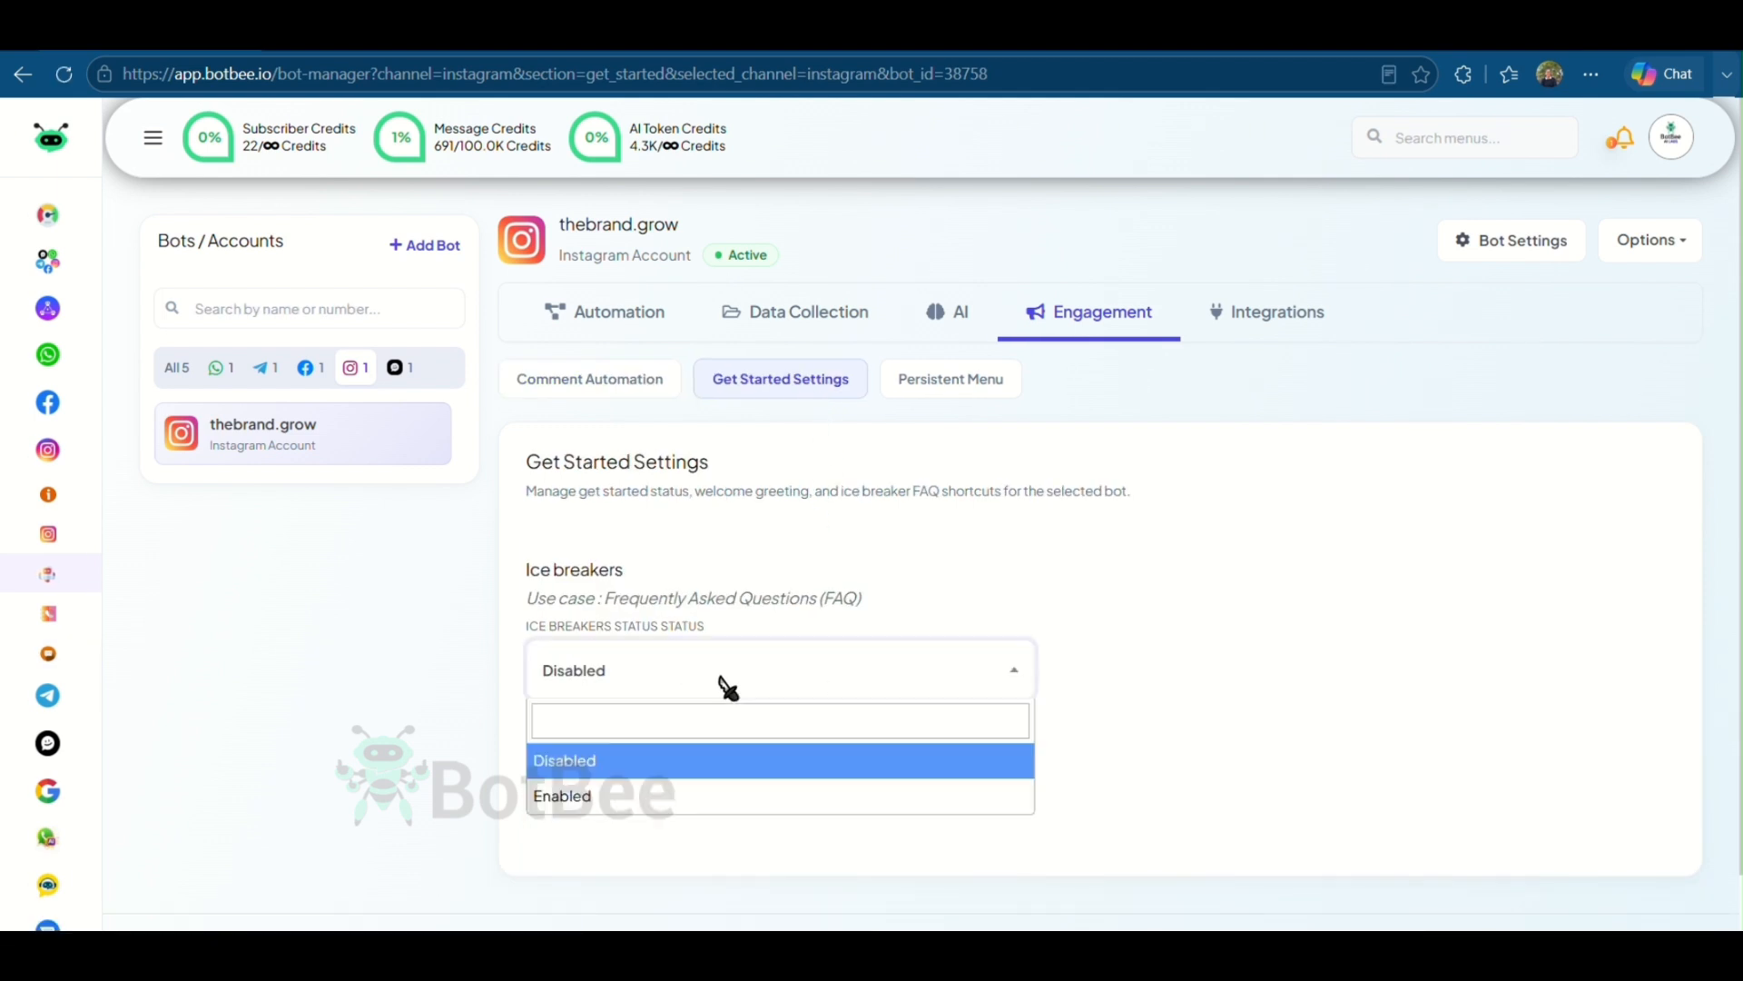
pyautogui.click(620, 803)
# - Add an ice breaker question Buy Product that replies with the Buy Now template
pyautogui.scroll(-1, 877, 717)
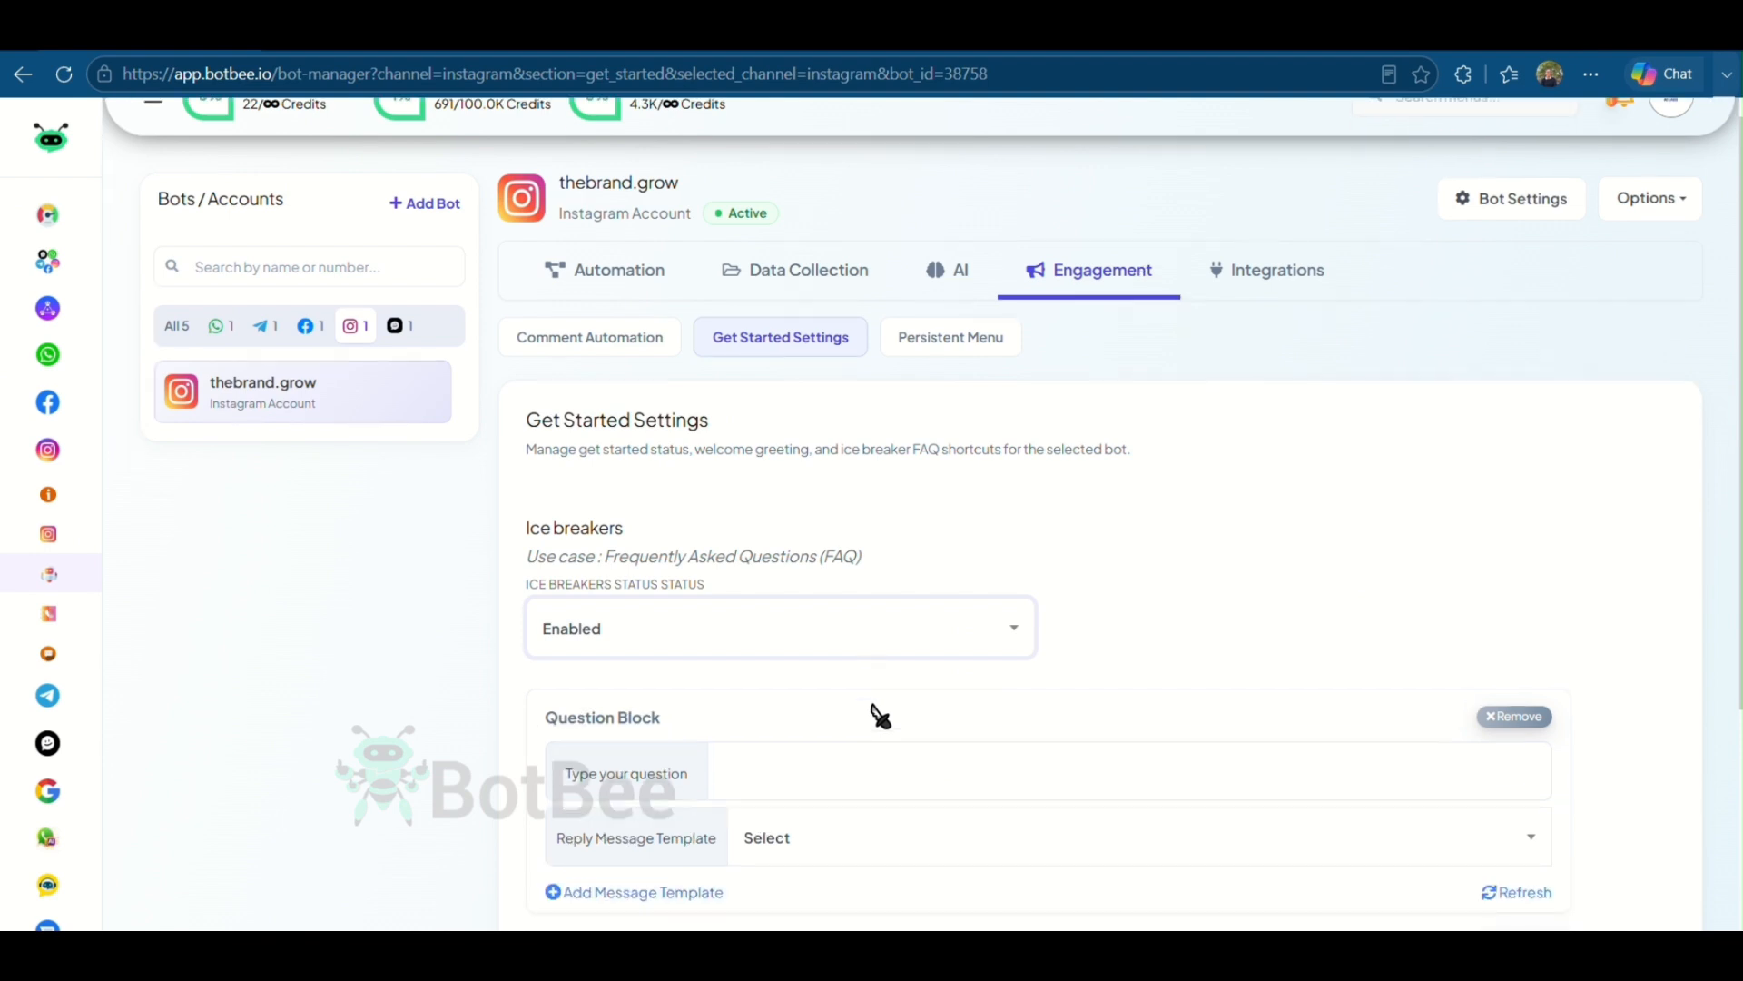
pyautogui.scroll(-2, 879, 716)
pyautogui.click(829, 592)
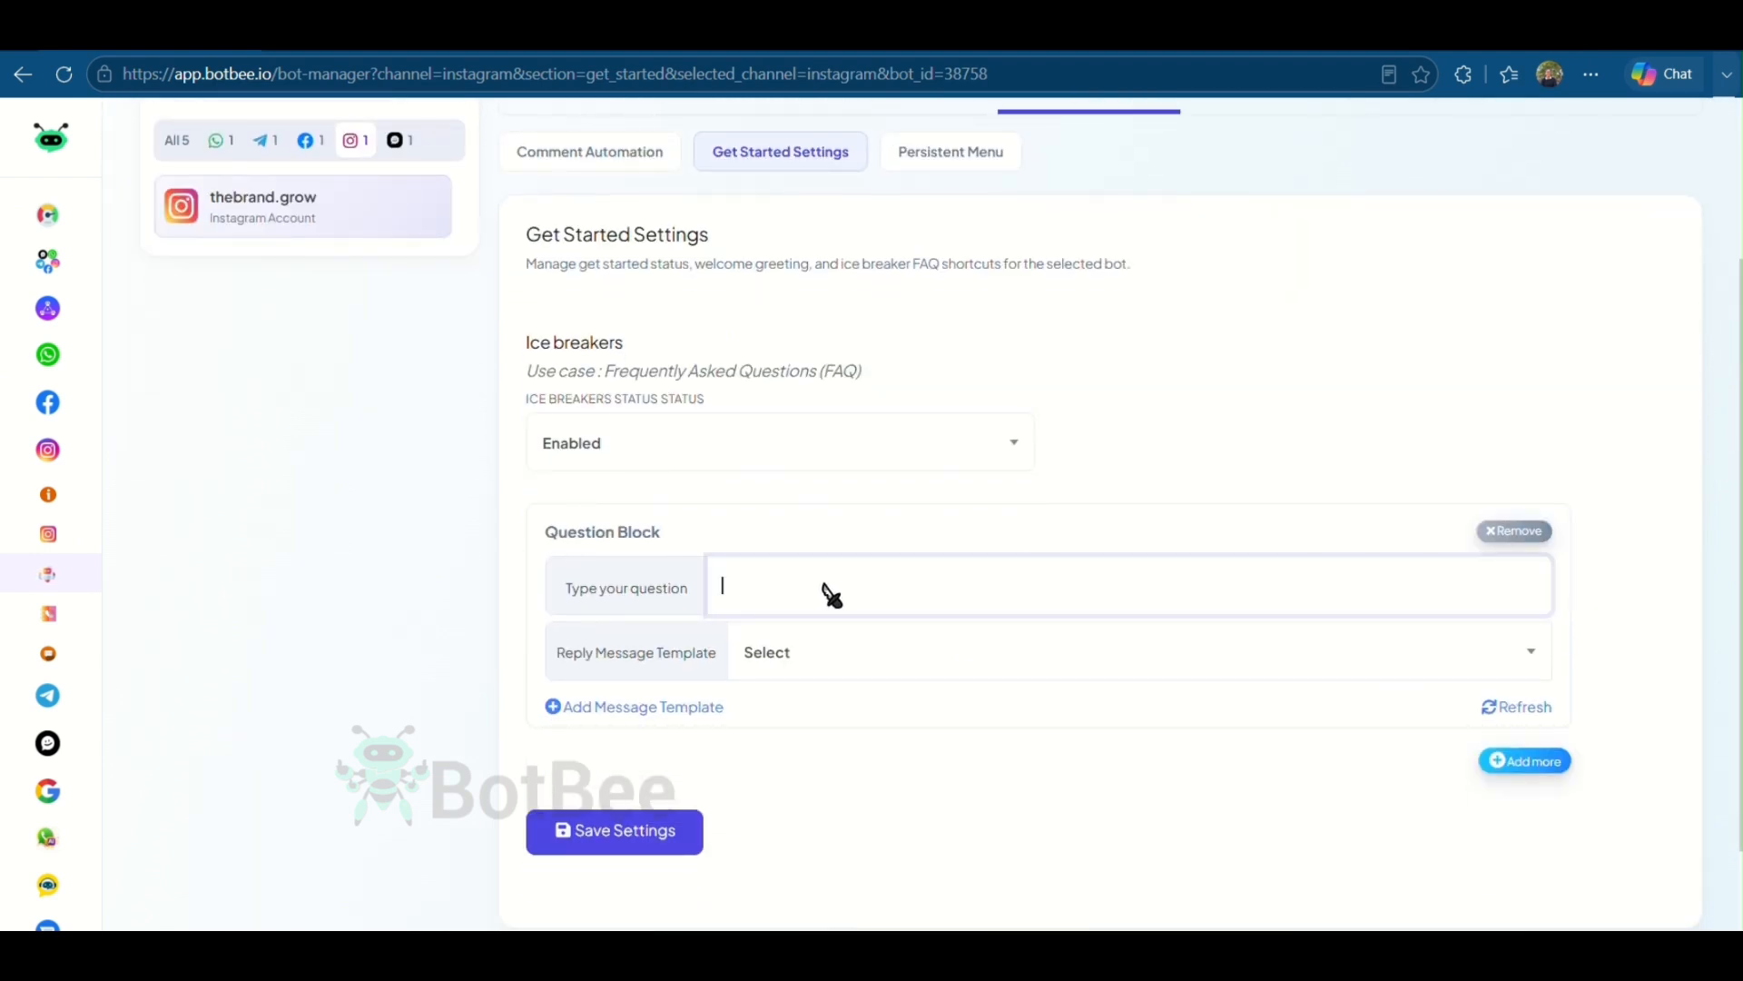
pyautogui.press('capslock')
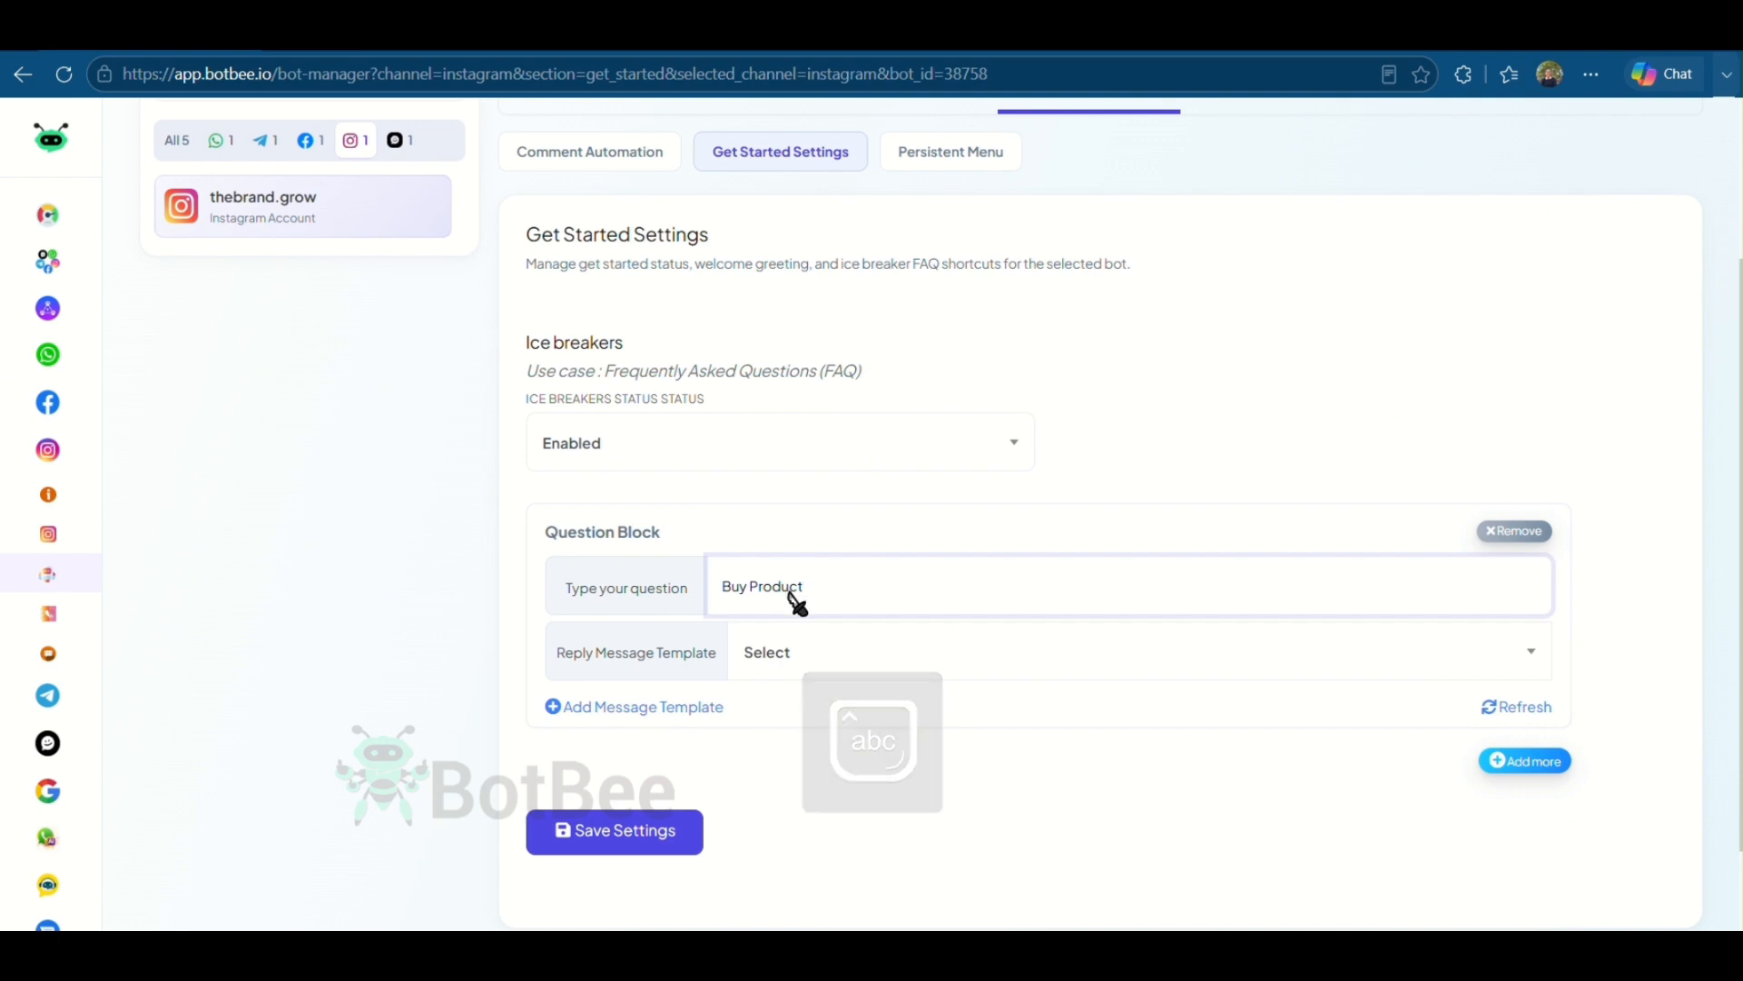
pyautogui.click(872, 655)
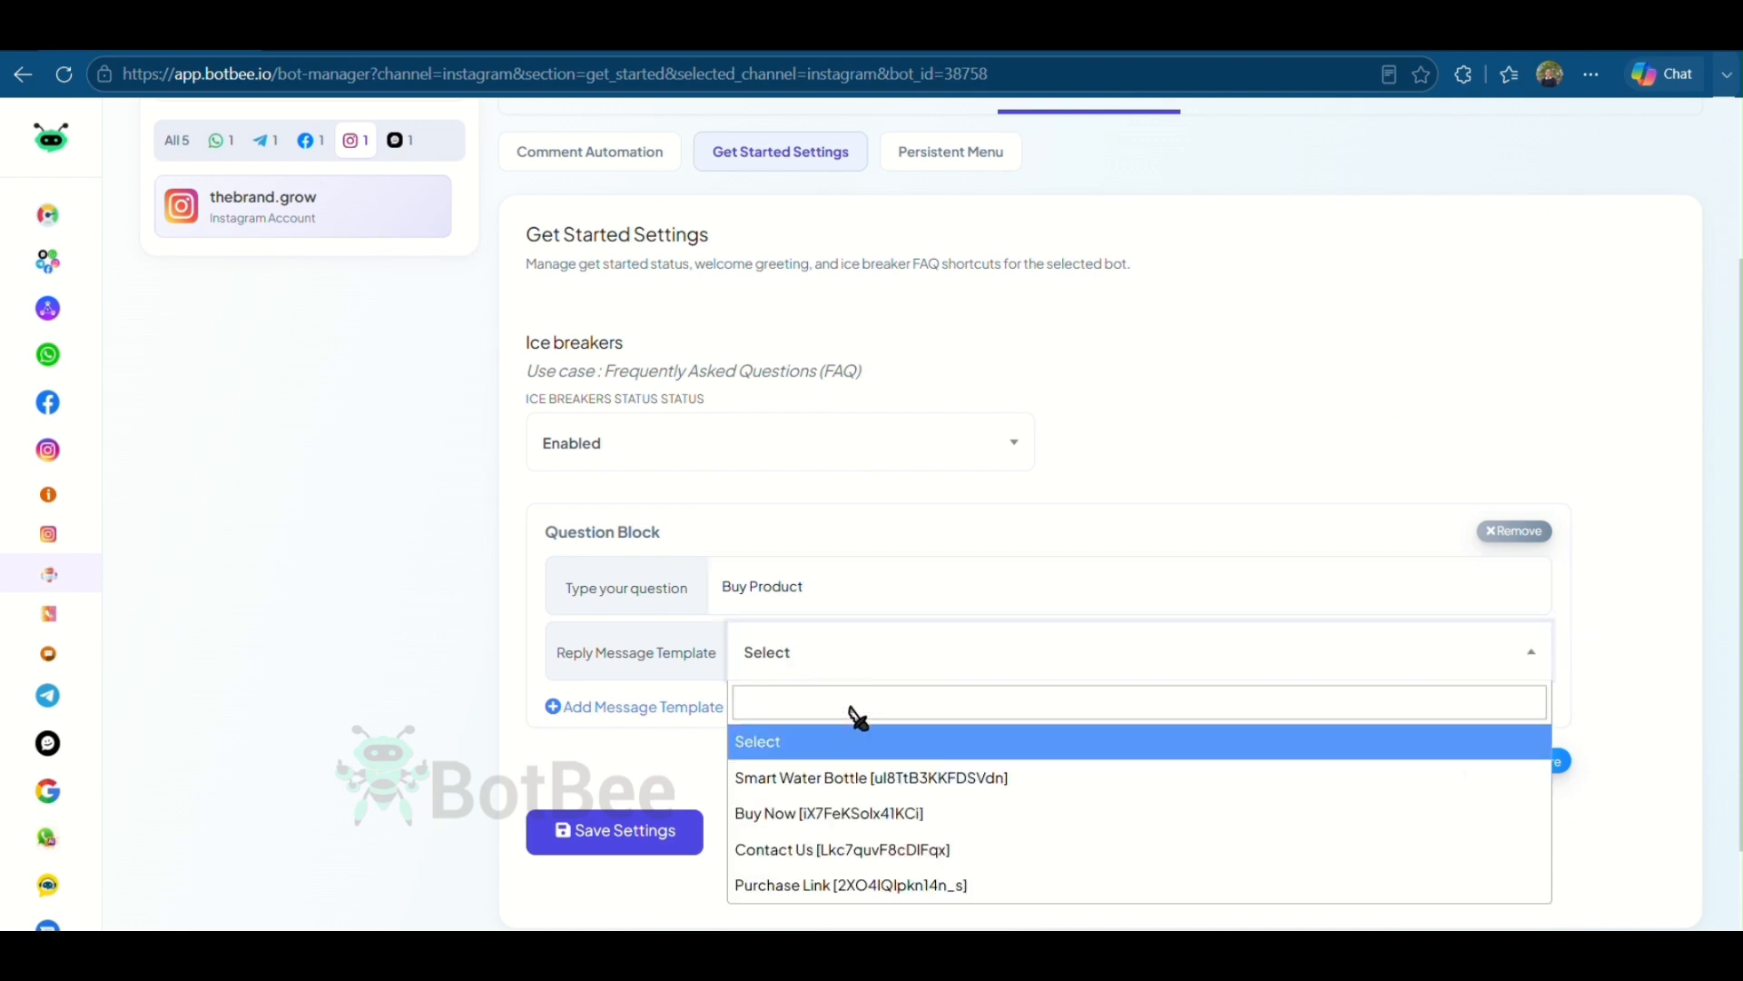
pyautogui.click(901, 815)
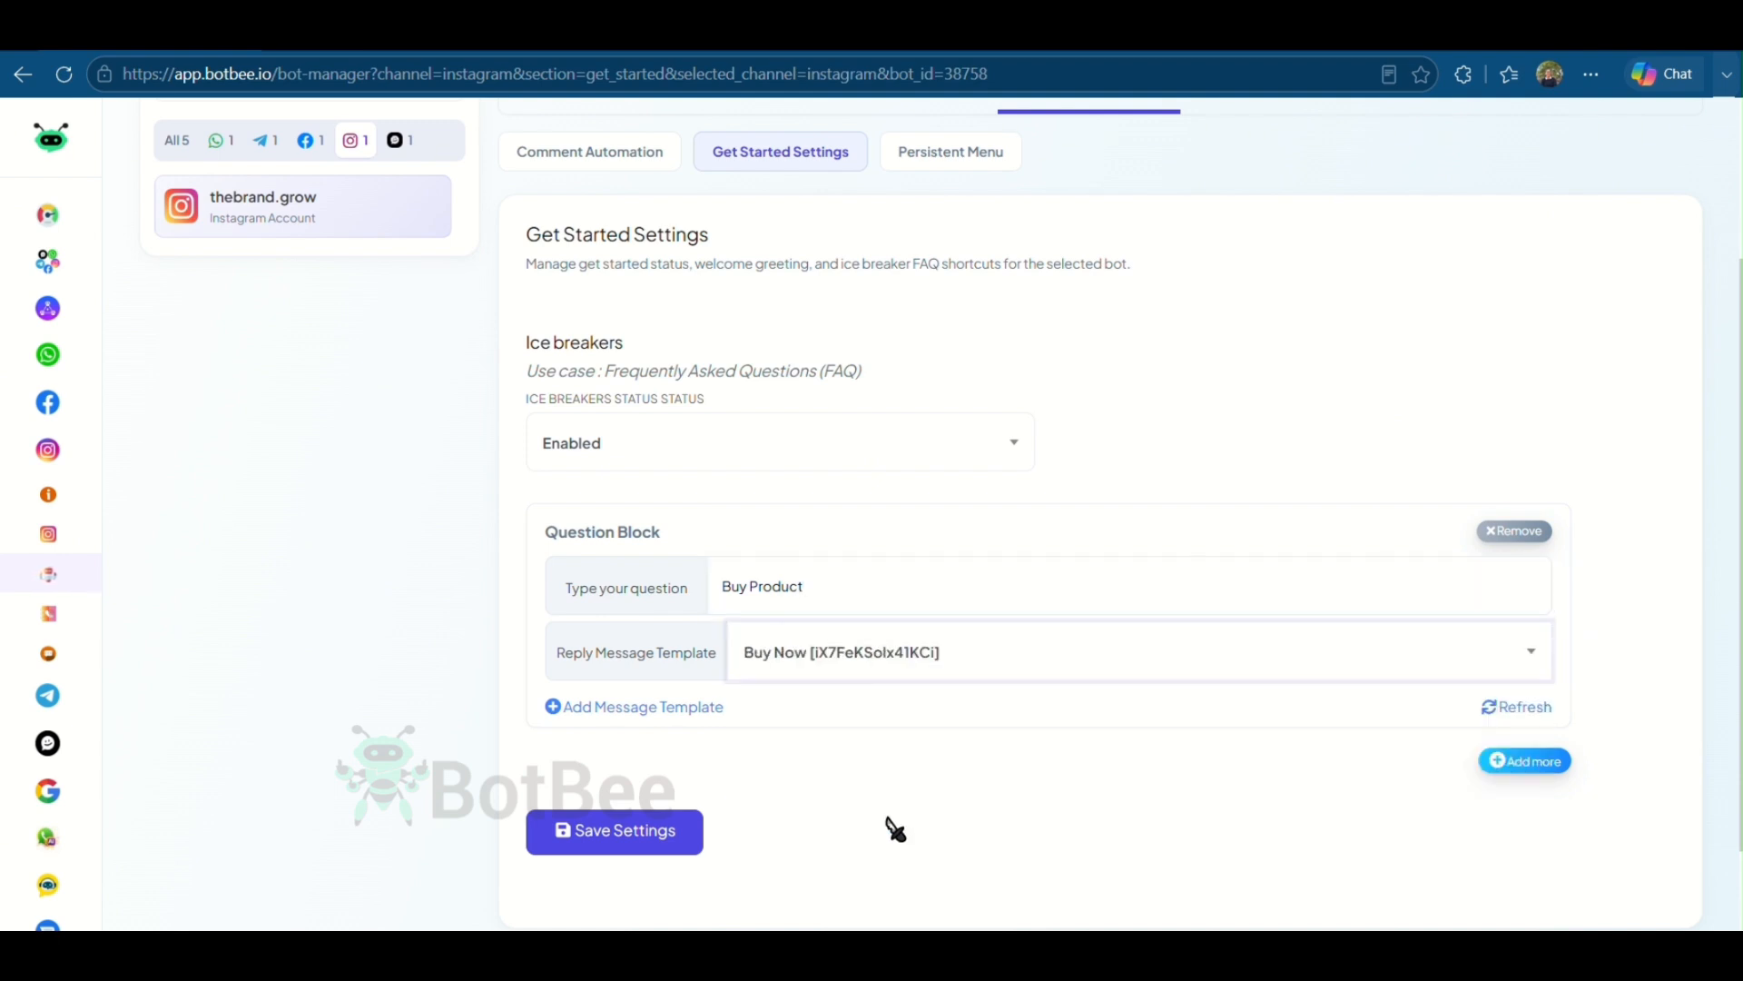
# - Add a second ice breaker question Contact Us with the Contact Us template and save the settings
pyautogui.click(1518, 767)
pyautogui.scroll(-2, 854, 636)
pyautogui.click(852, 612)
pyautogui.press('capslock')
pyautogui.write('c')
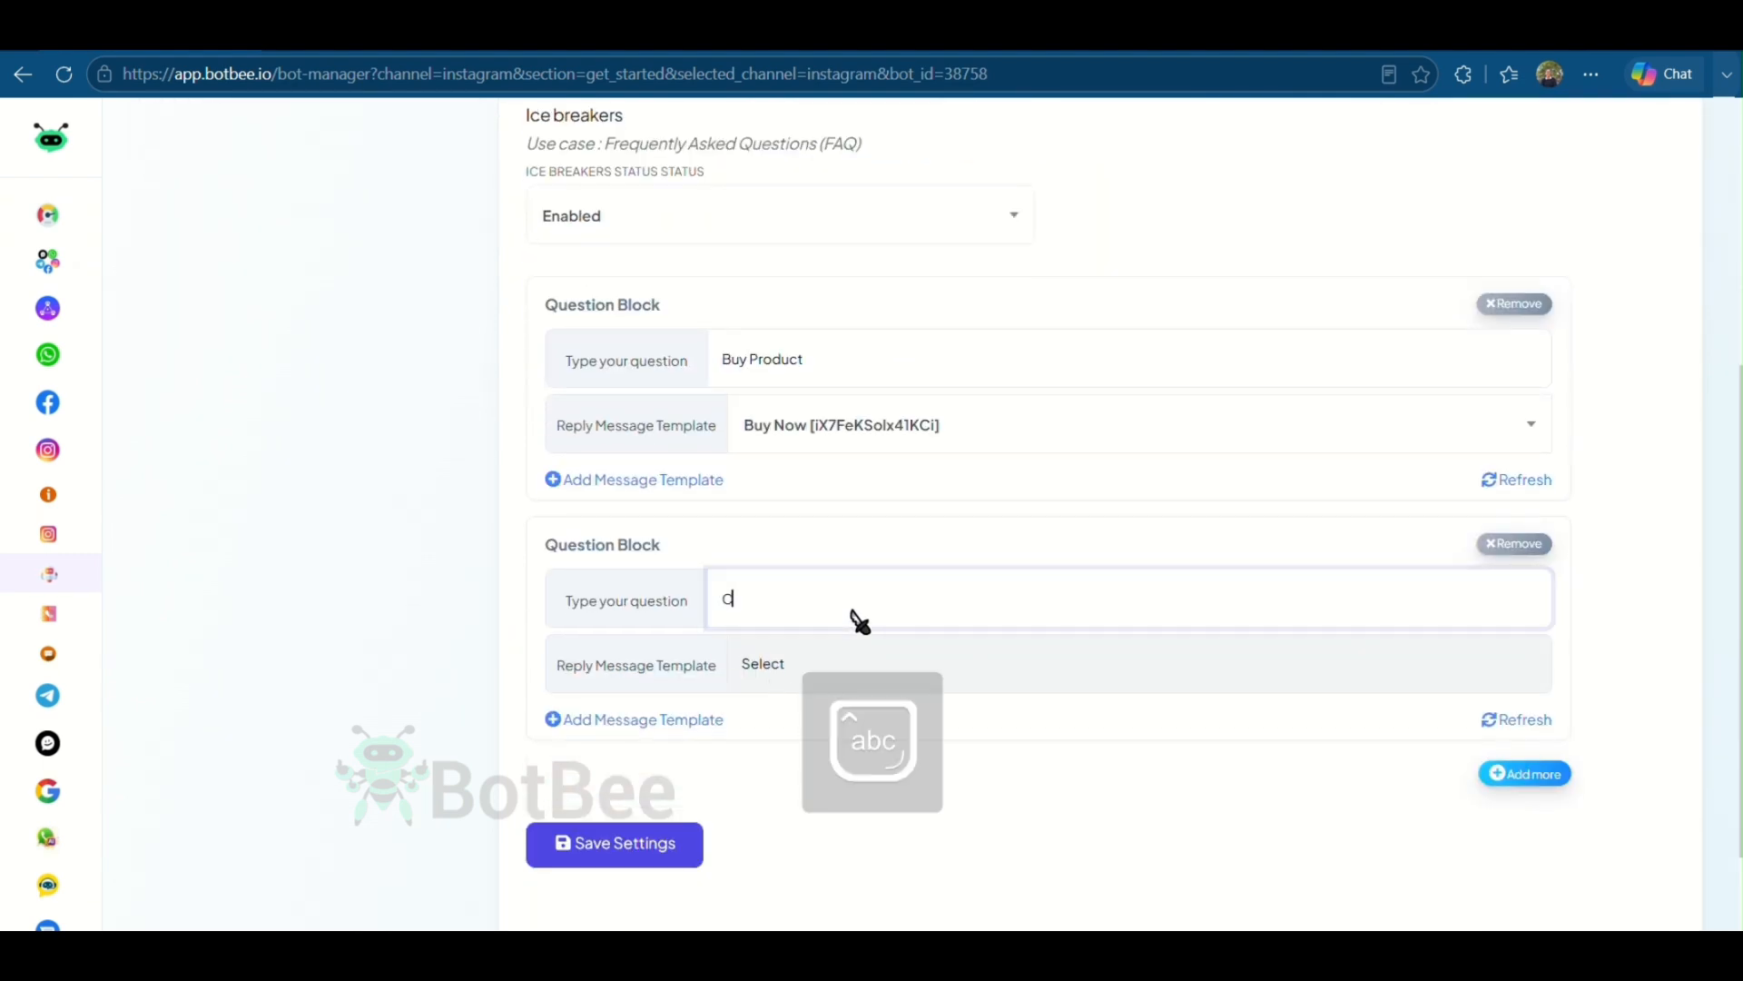
pyautogui.write('ontact Us')
pyautogui.click(808, 666)
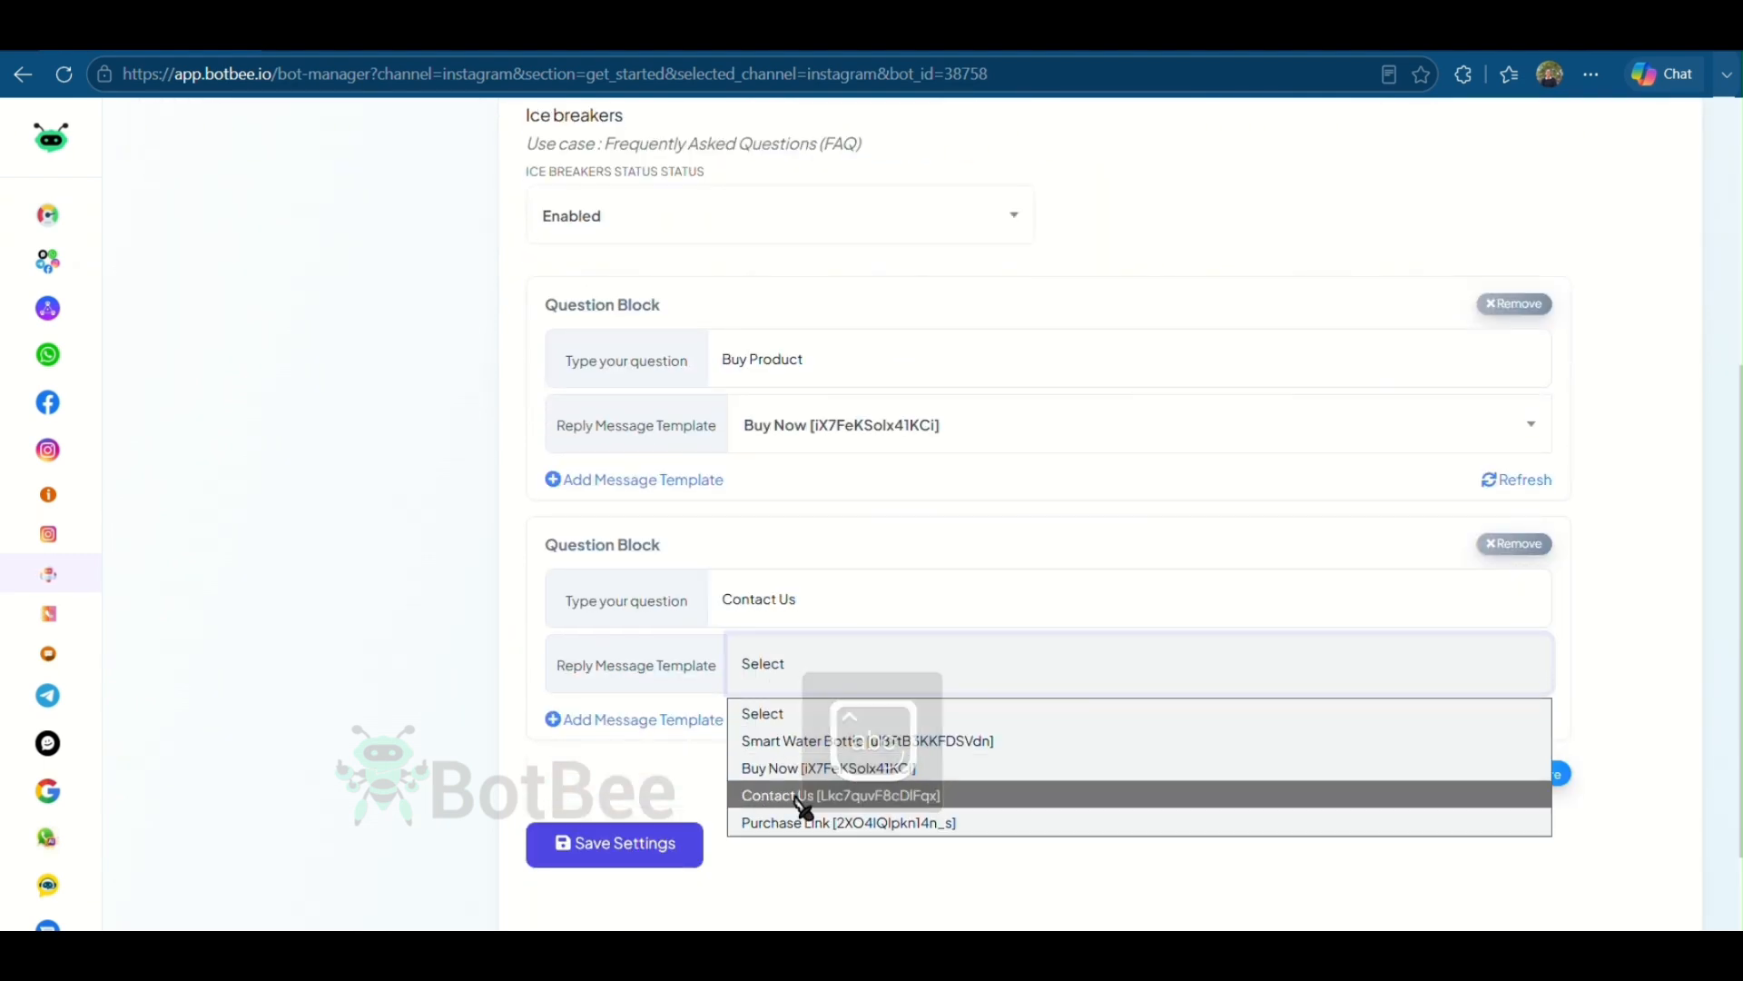
pyautogui.click(790, 797)
pyautogui.click(617, 858)
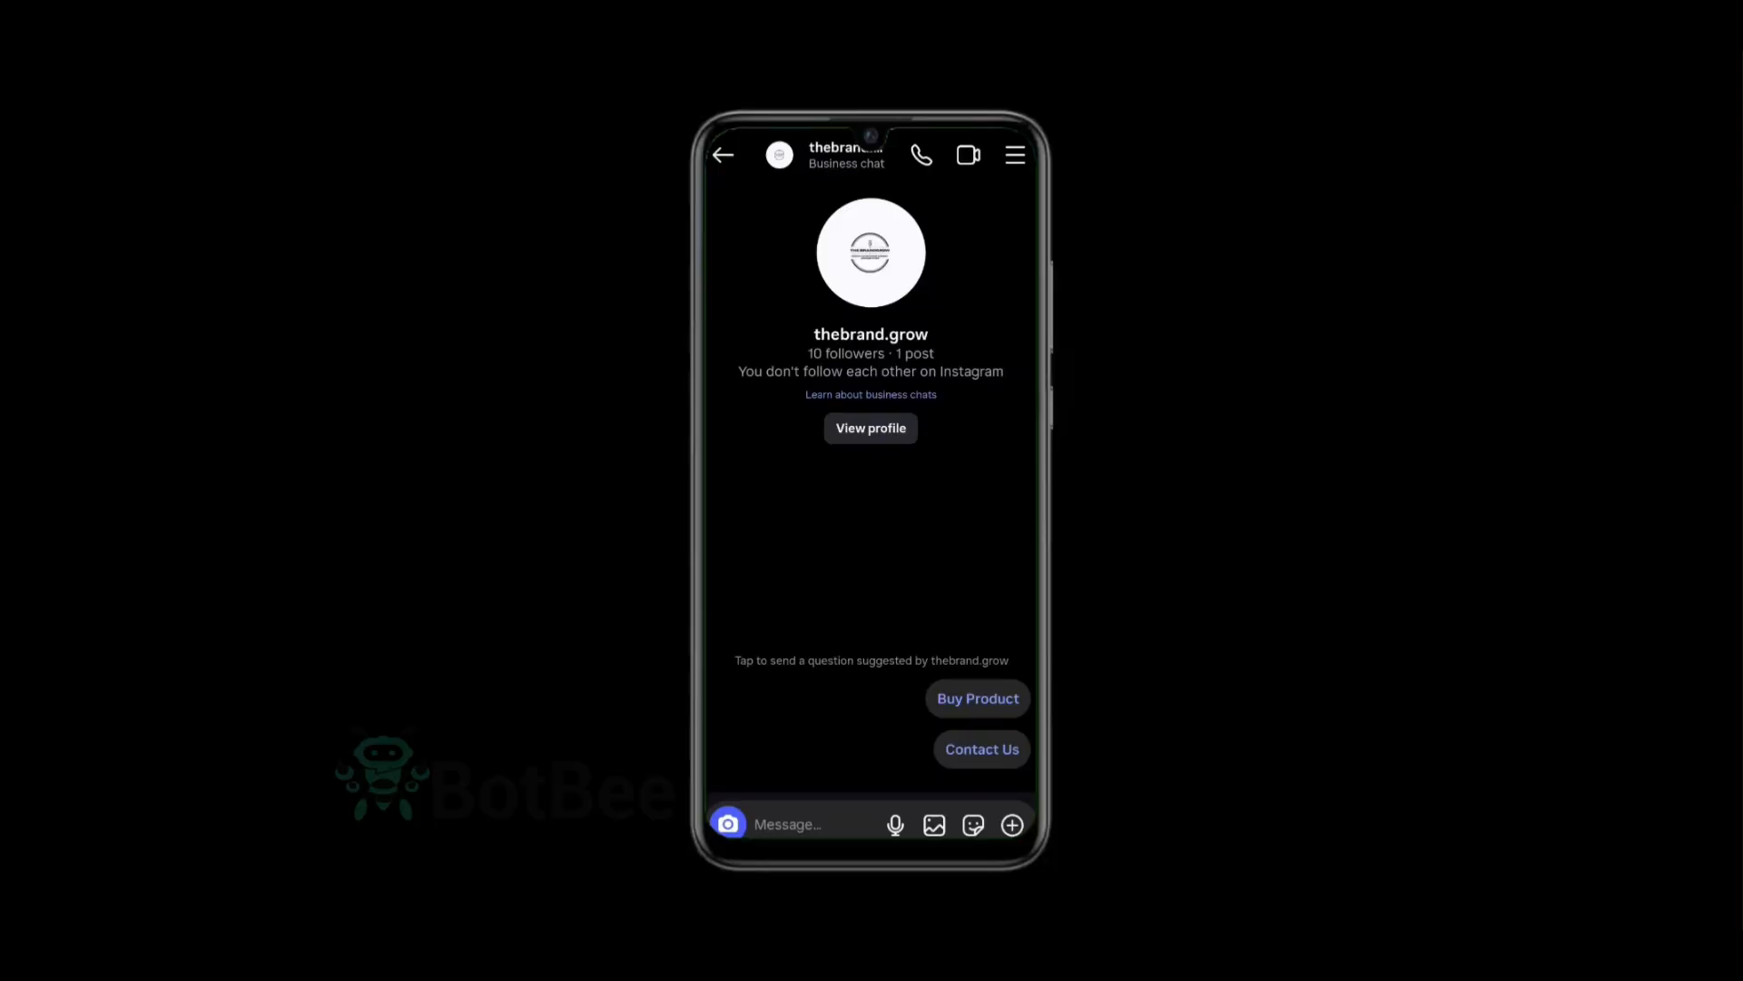
# - Create a persistent menu item Buy Product as a Post Back using the Buy Now template
pyautogui.click(978, 698)
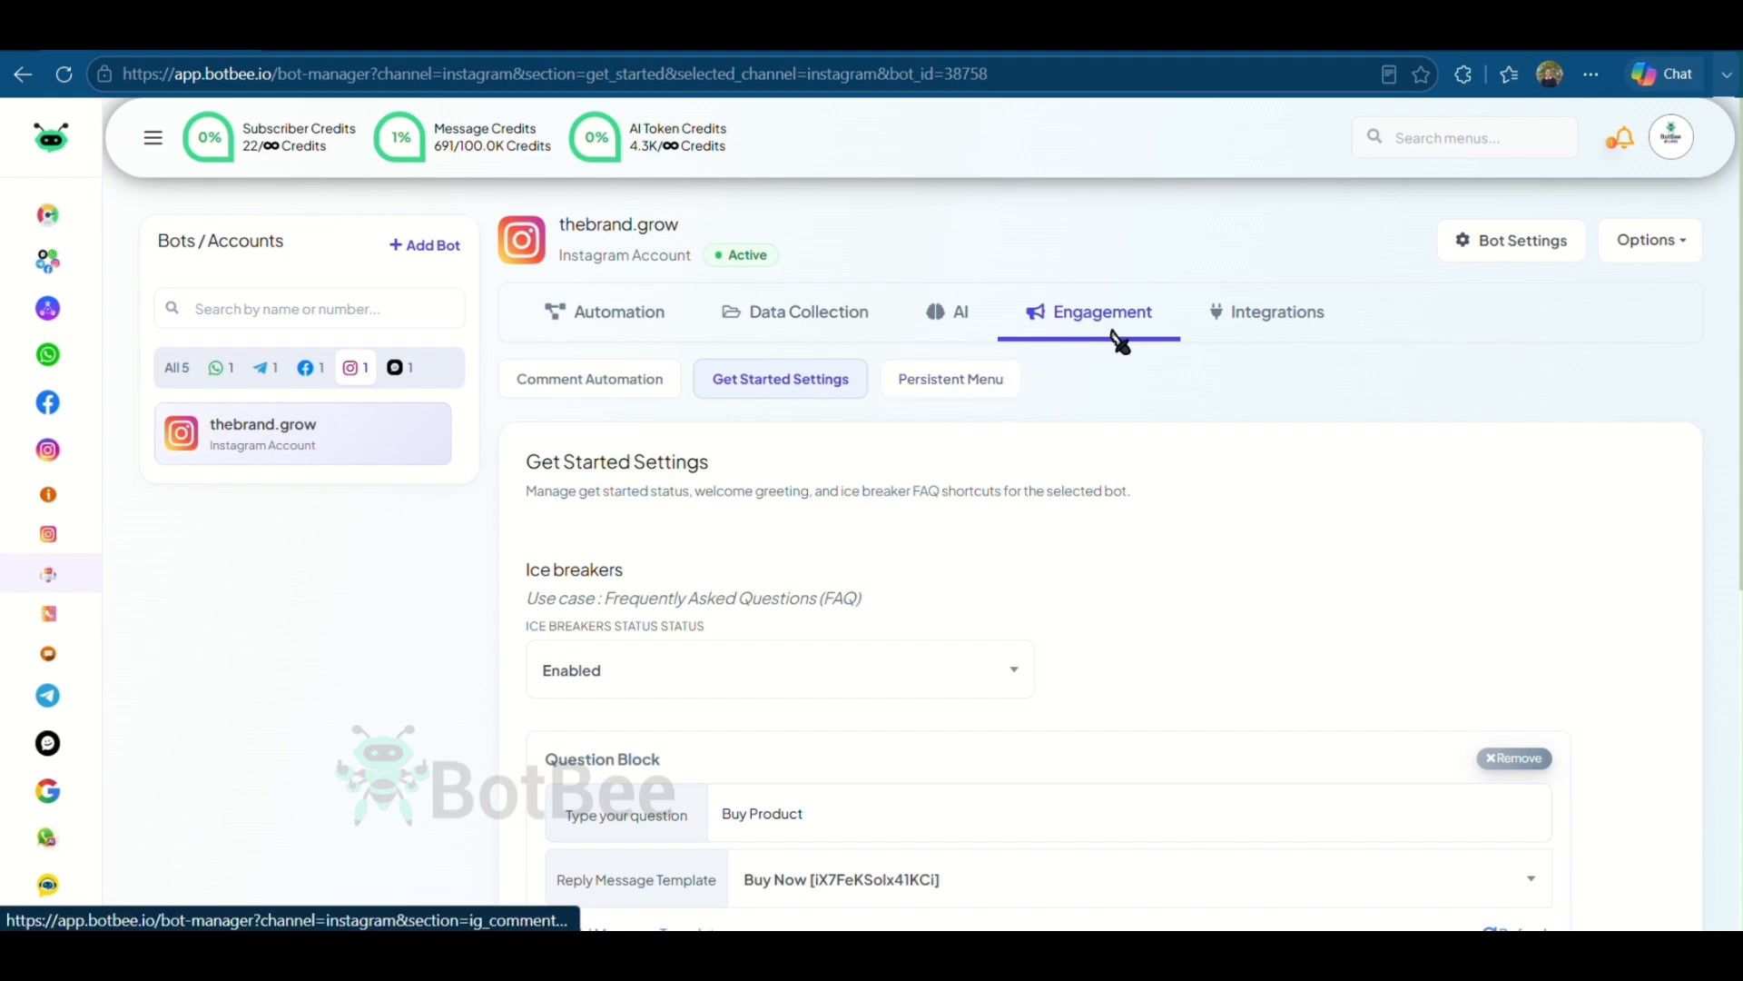
pyautogui.click(960, 389)
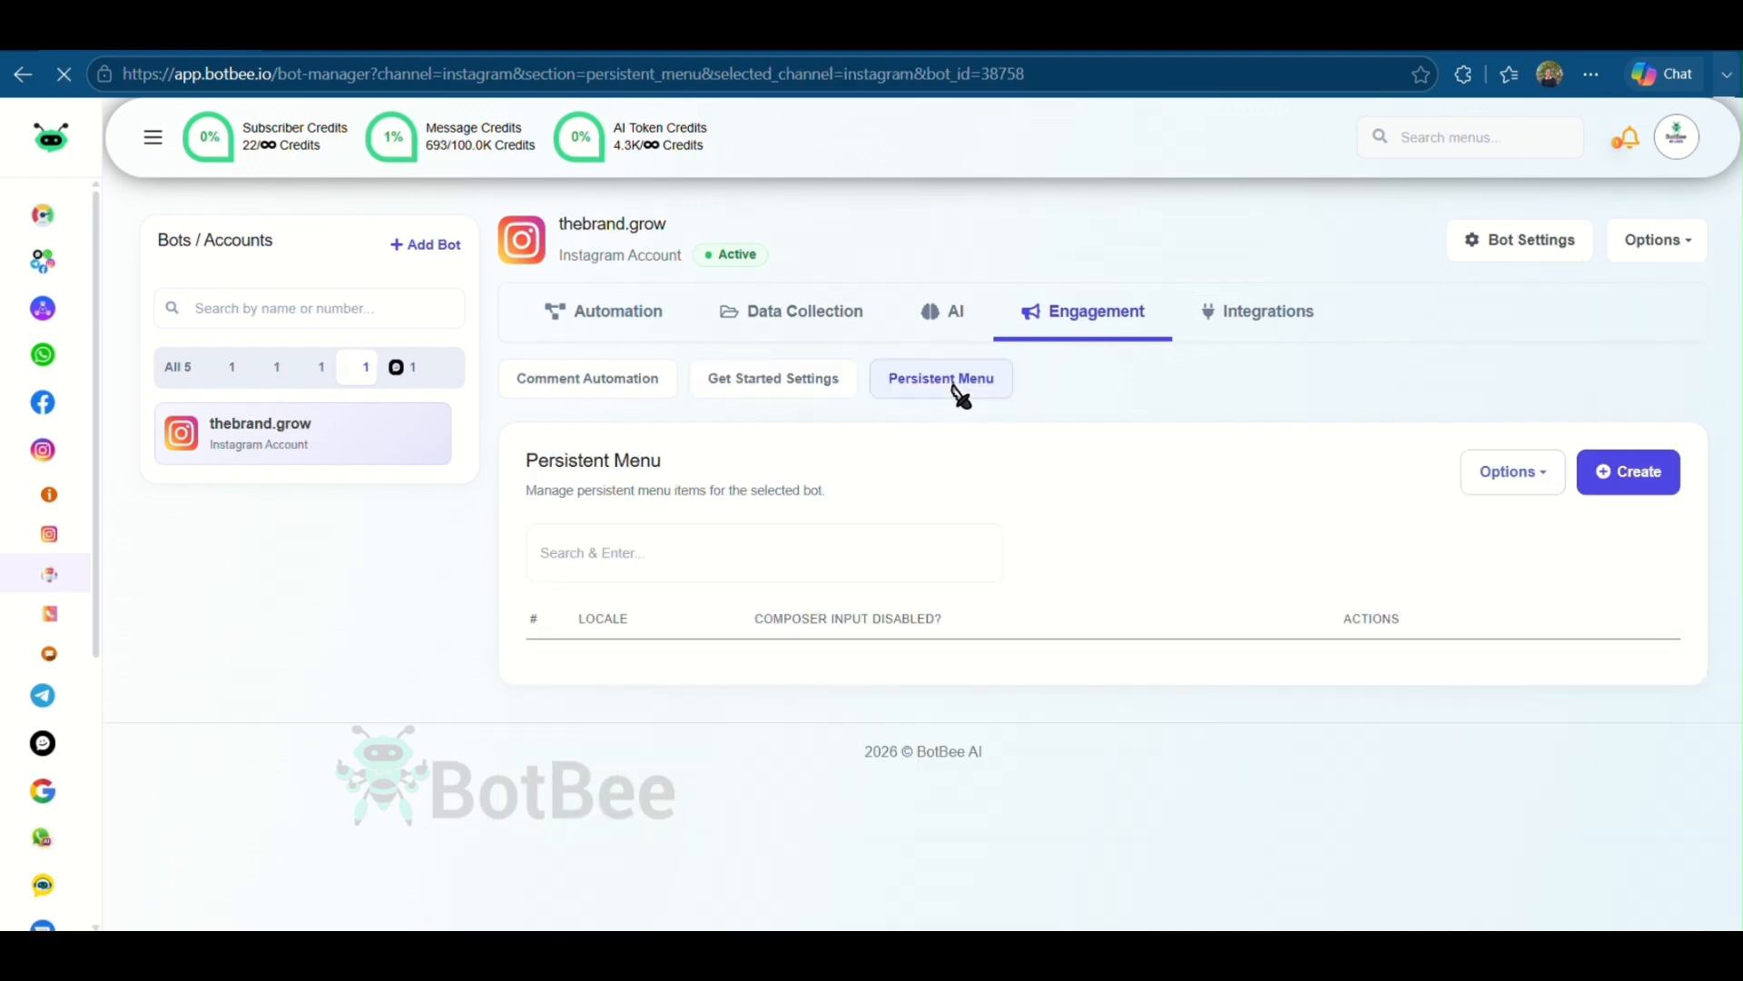
pyautogui.click(1621, 472)
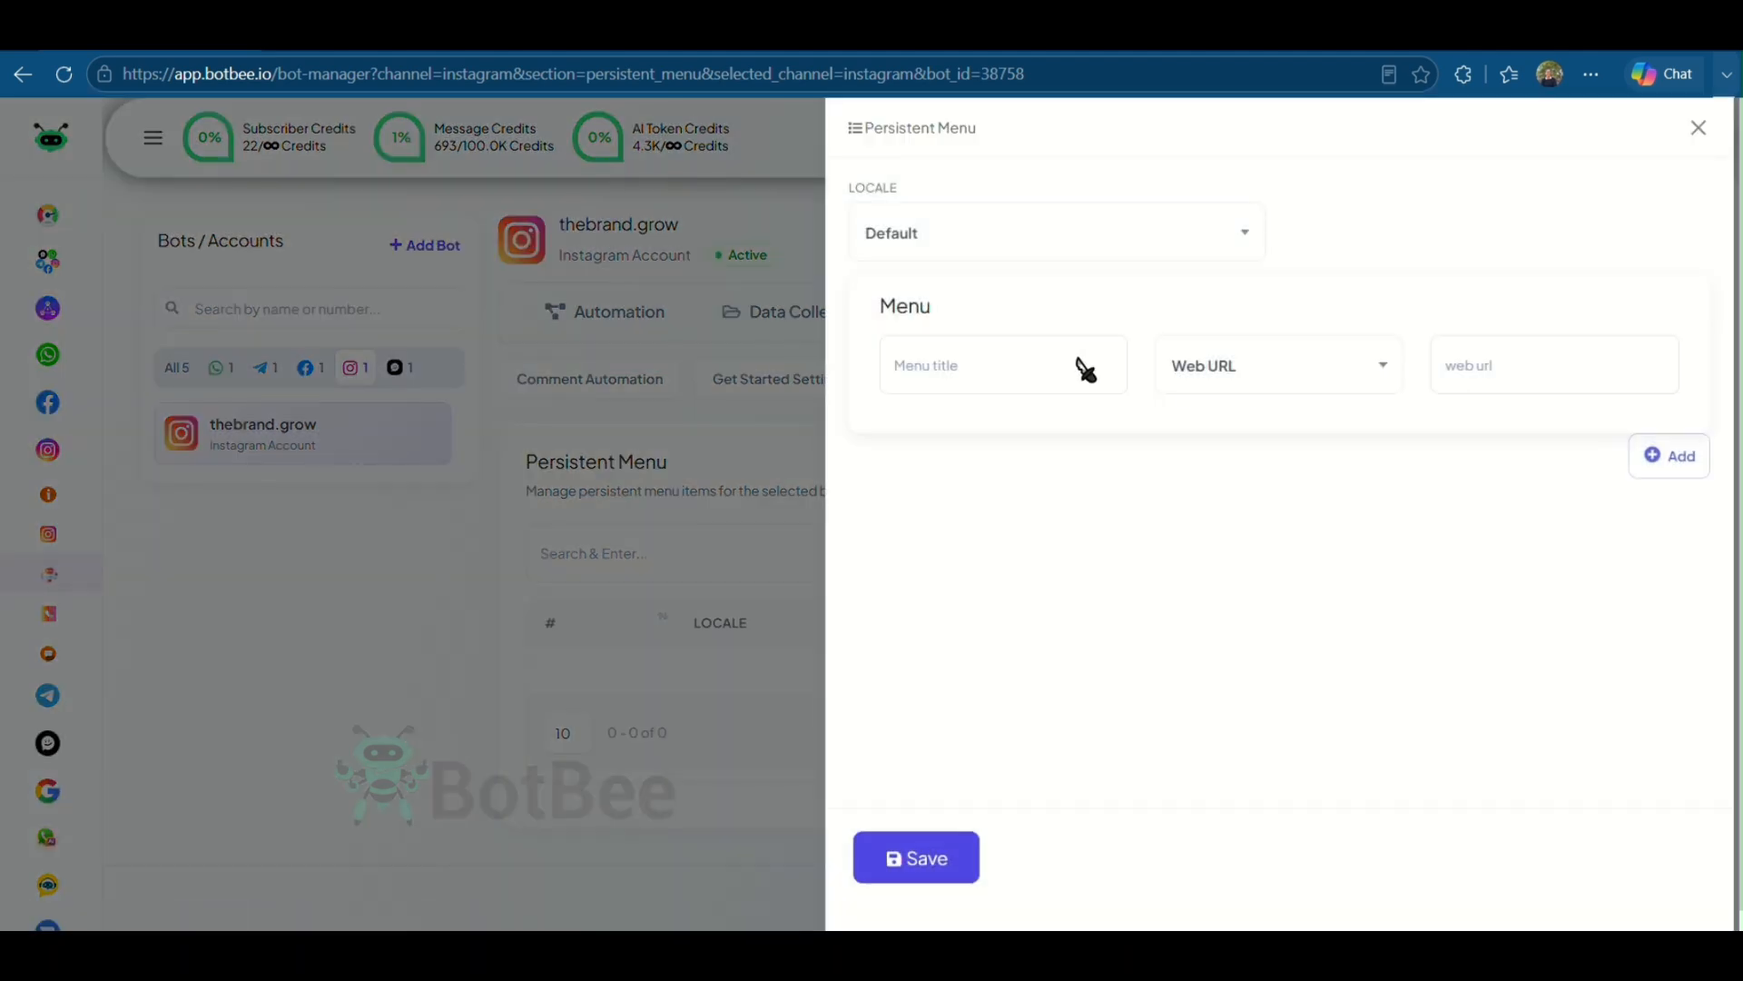
pyautogui.click(996, 385)
pyautogui.write('Bu')
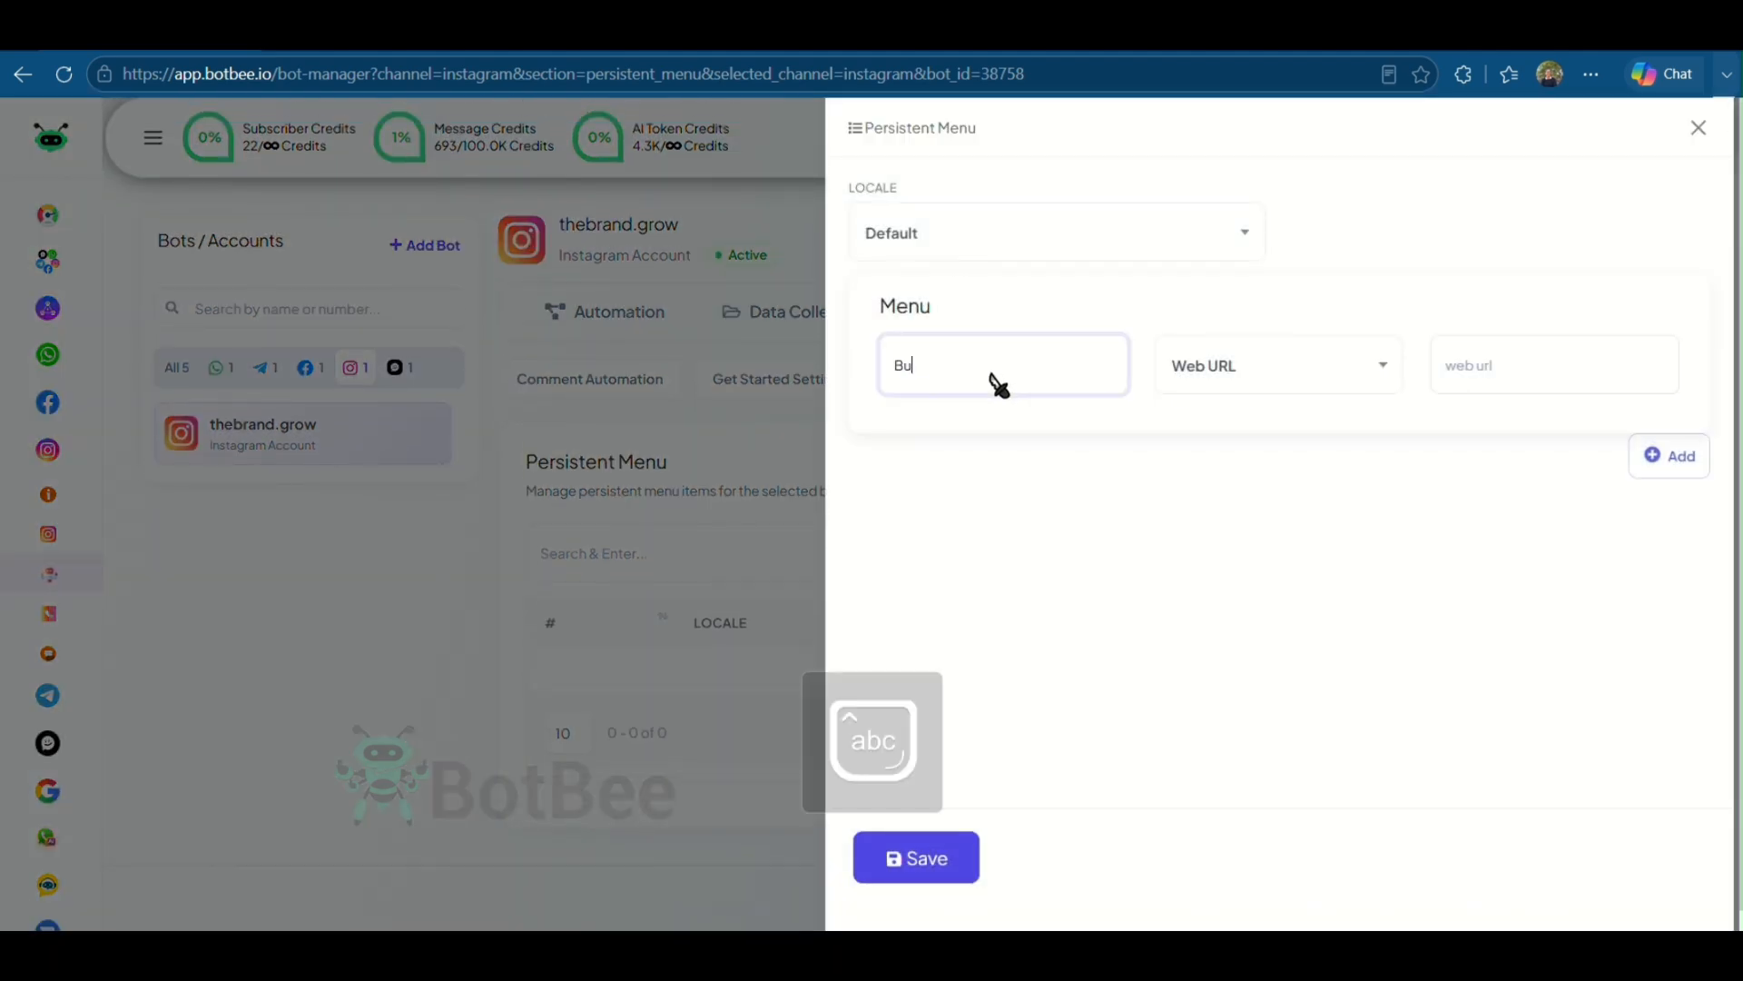
pyautogui.write('y Product')
pyautogui.click(1208, 368)
pyautogui.click(1227, 499)
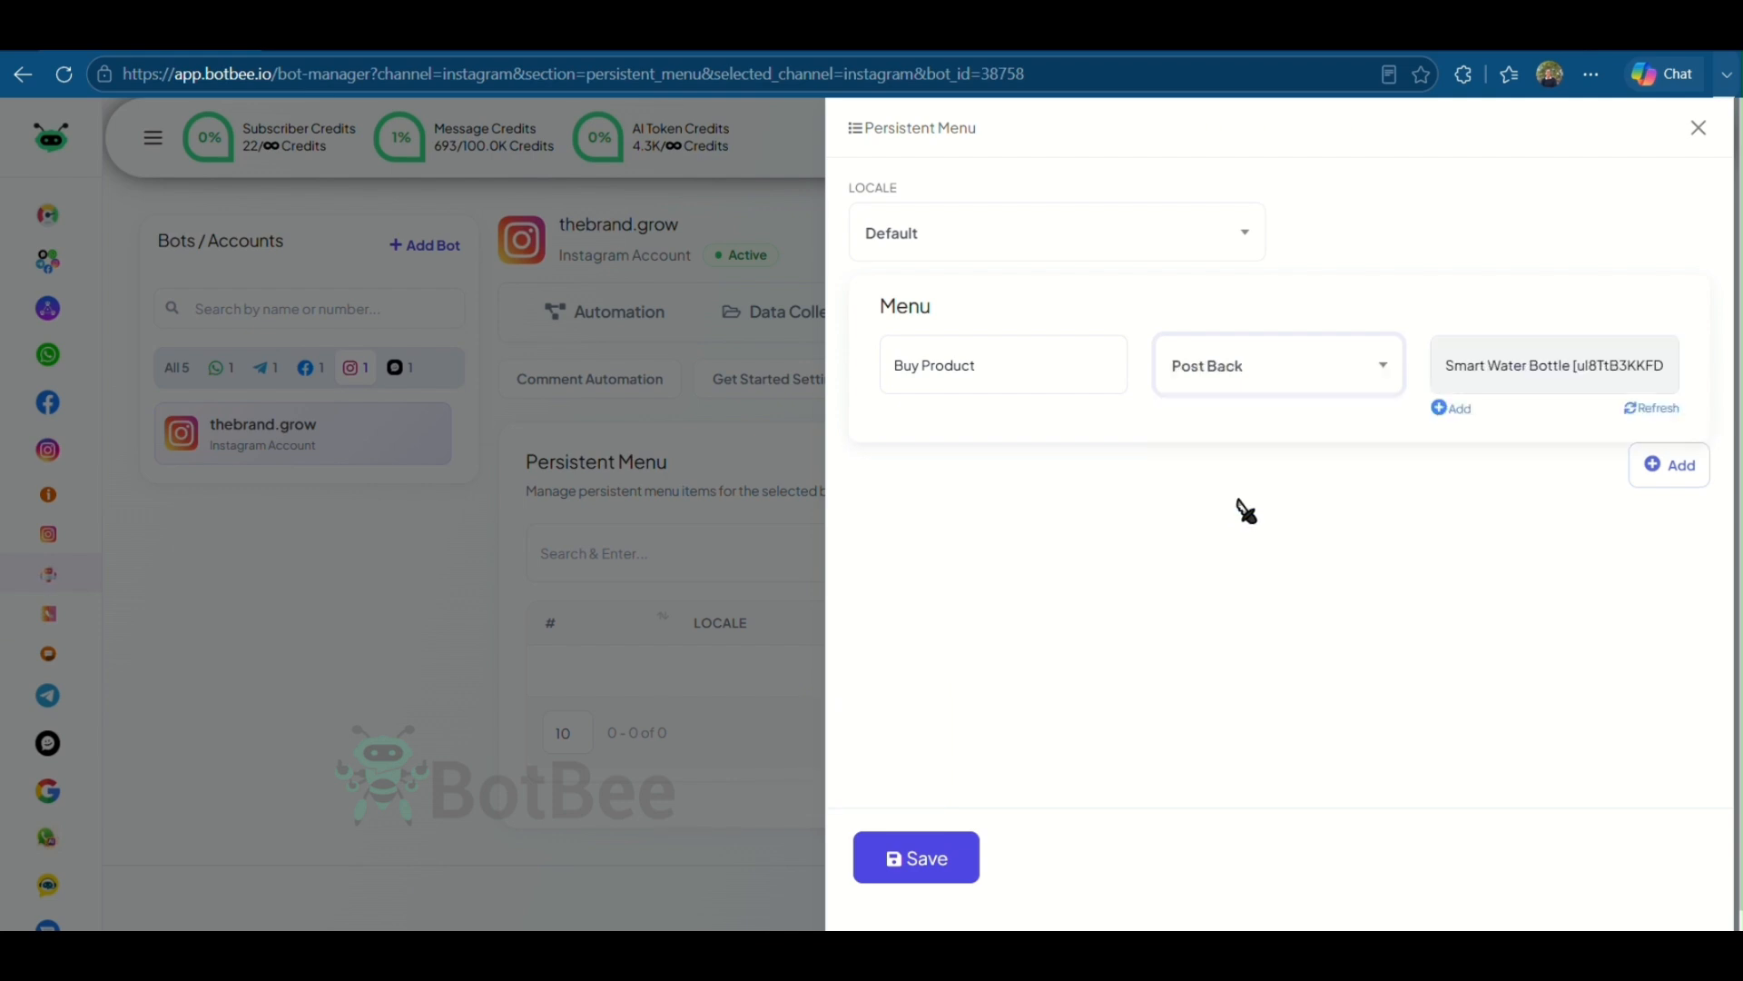
pyautogui.click(1541, 385)
pyautogui.click(1490, 445)
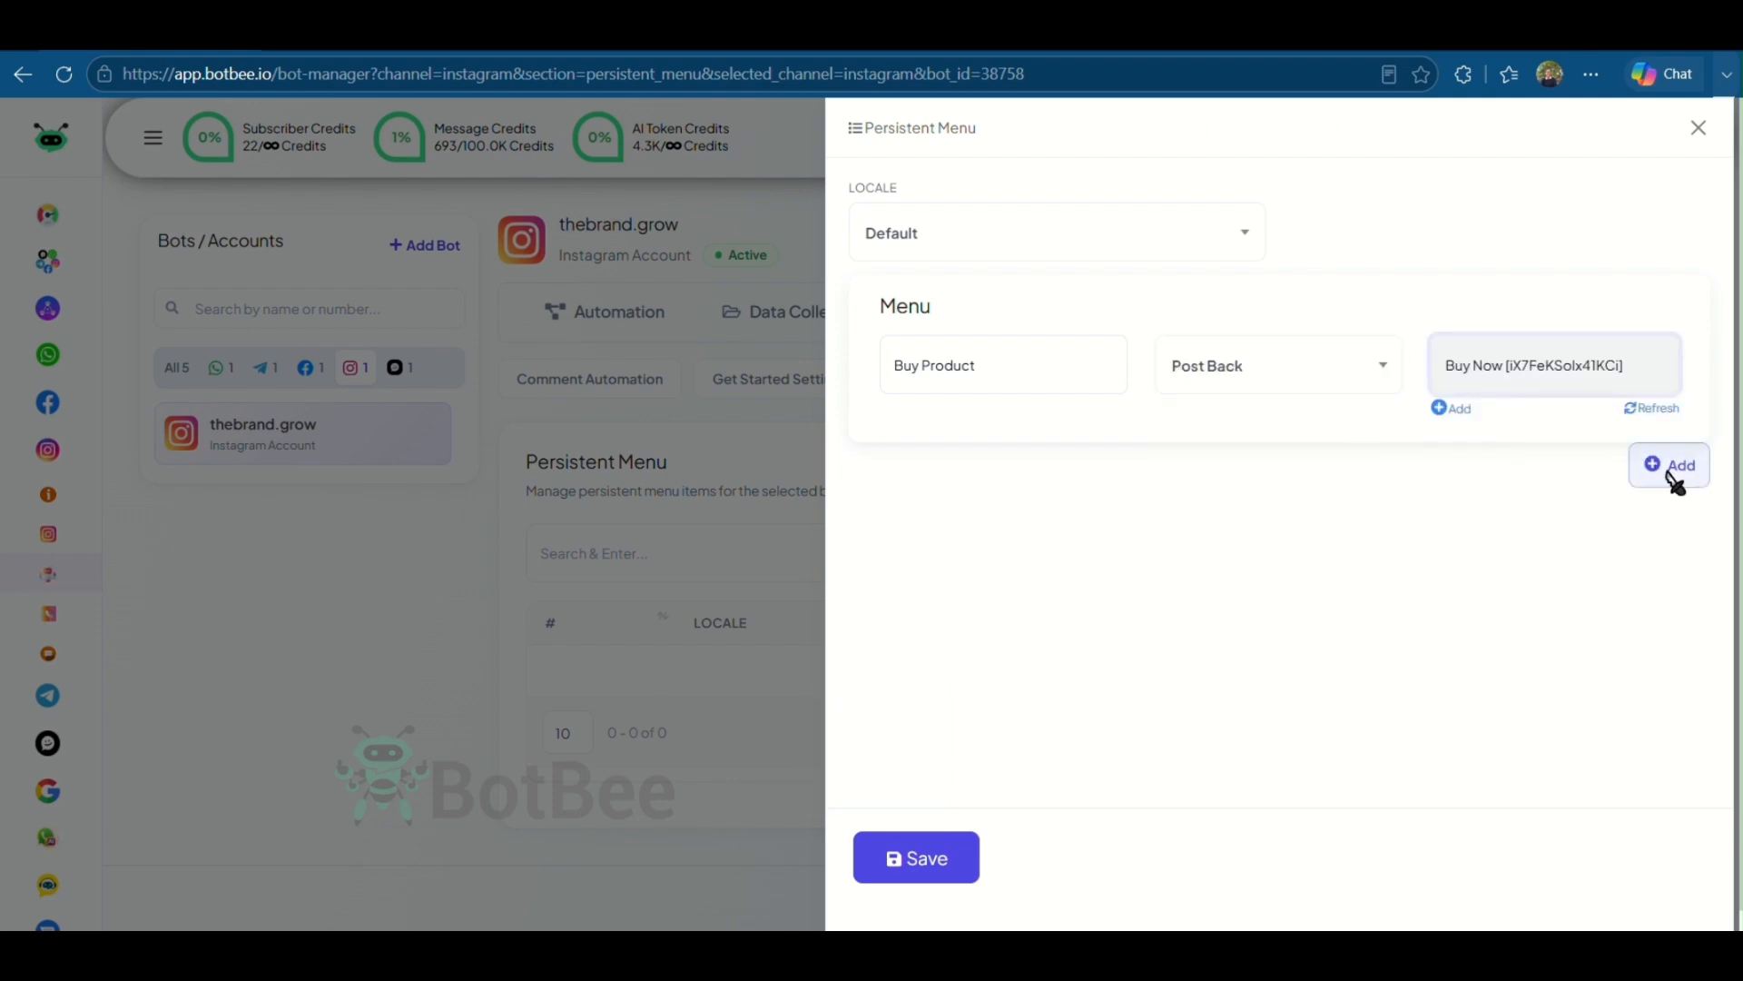
# - Add a second persistent menu item titled Contact Us
pyautogui.click(1669, 467)
pyautogui.click(996, 550)
pyautogui.write('Contacct')
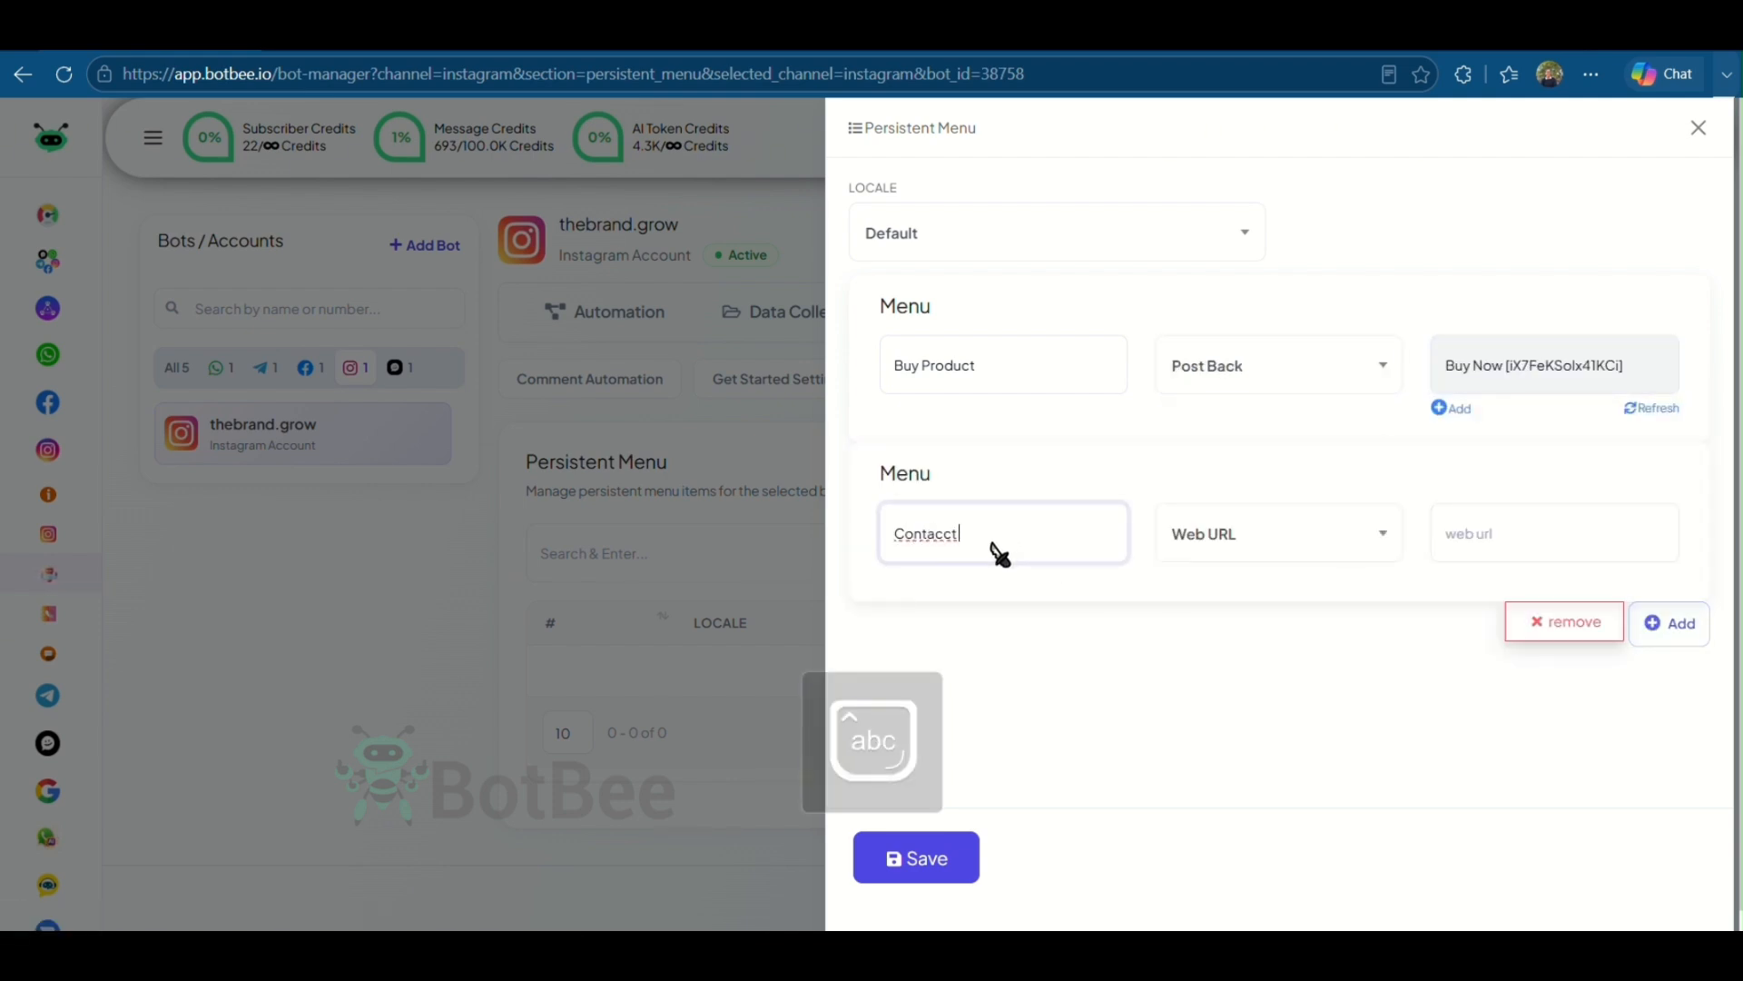
pyautogui.write(' Us')
pyautogui.rightClick(944, 543)
pyautogui.click(938, 630)
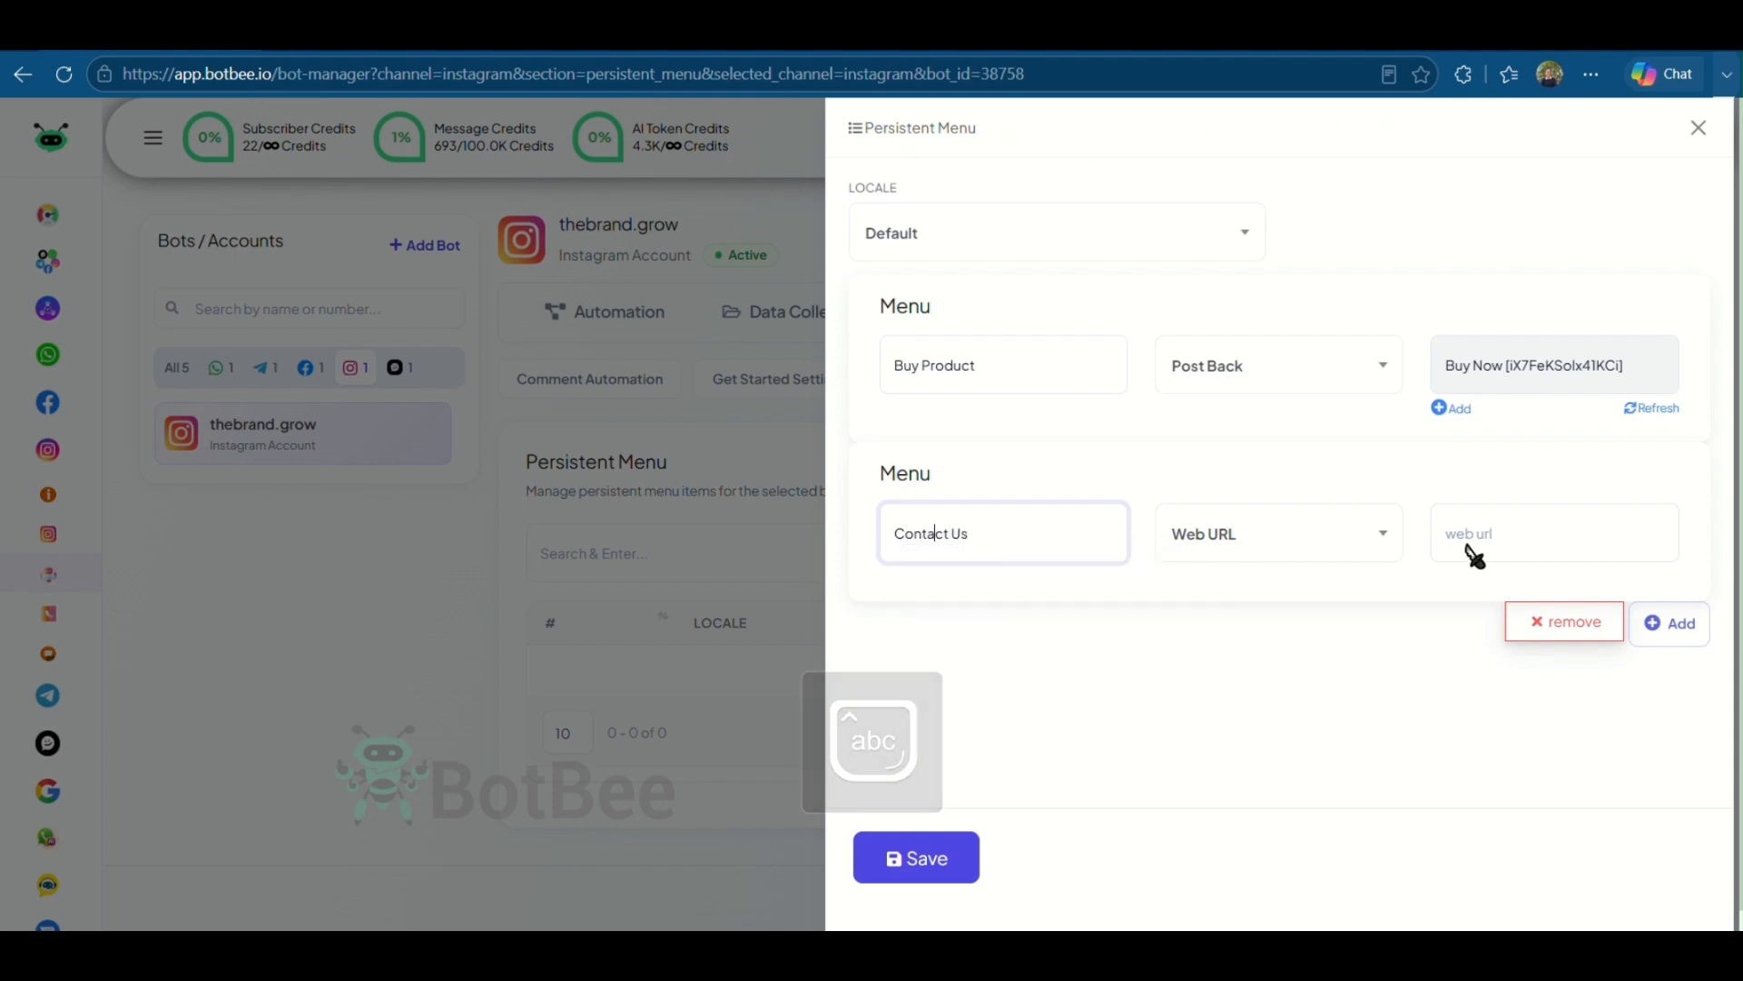
# - Set the Contact Us item to Post Back with the Contact Us template and save the persistent menu
pyautogui.click(1271, 534)
pyautogui.click(1207, 656)
pyautogui.click(1539, 535)
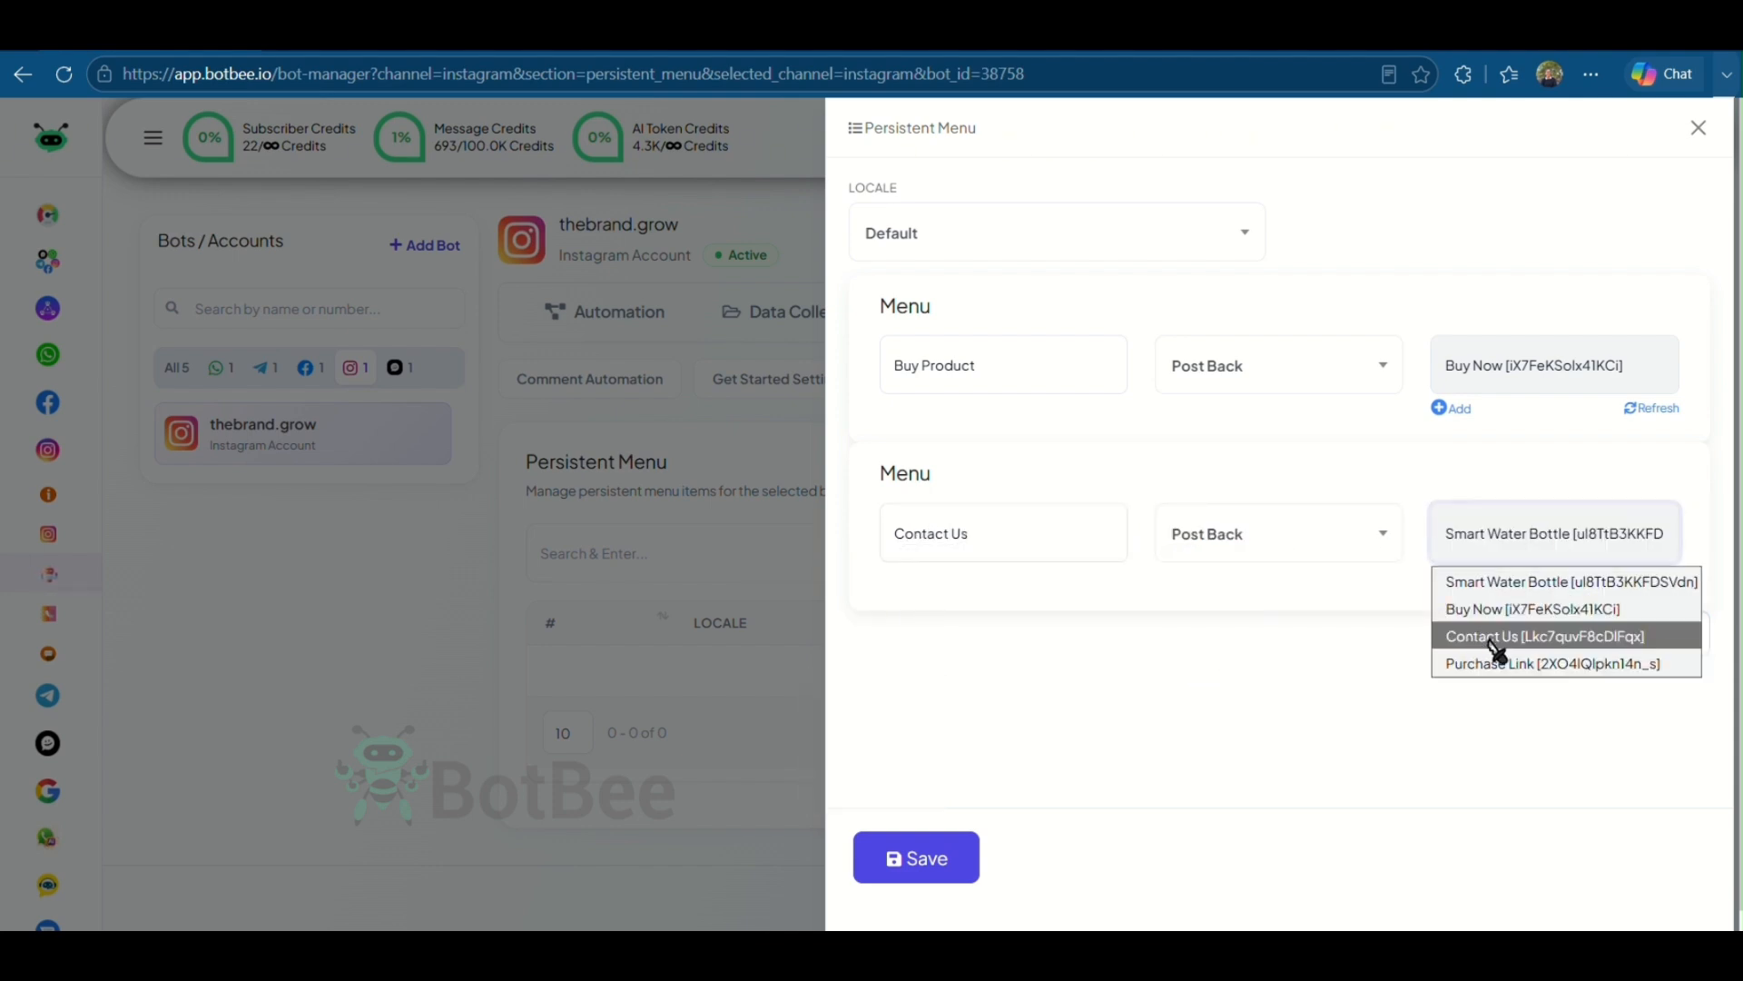
pyautogui.click(1497, 646)
pyautogui.click(928, 876)
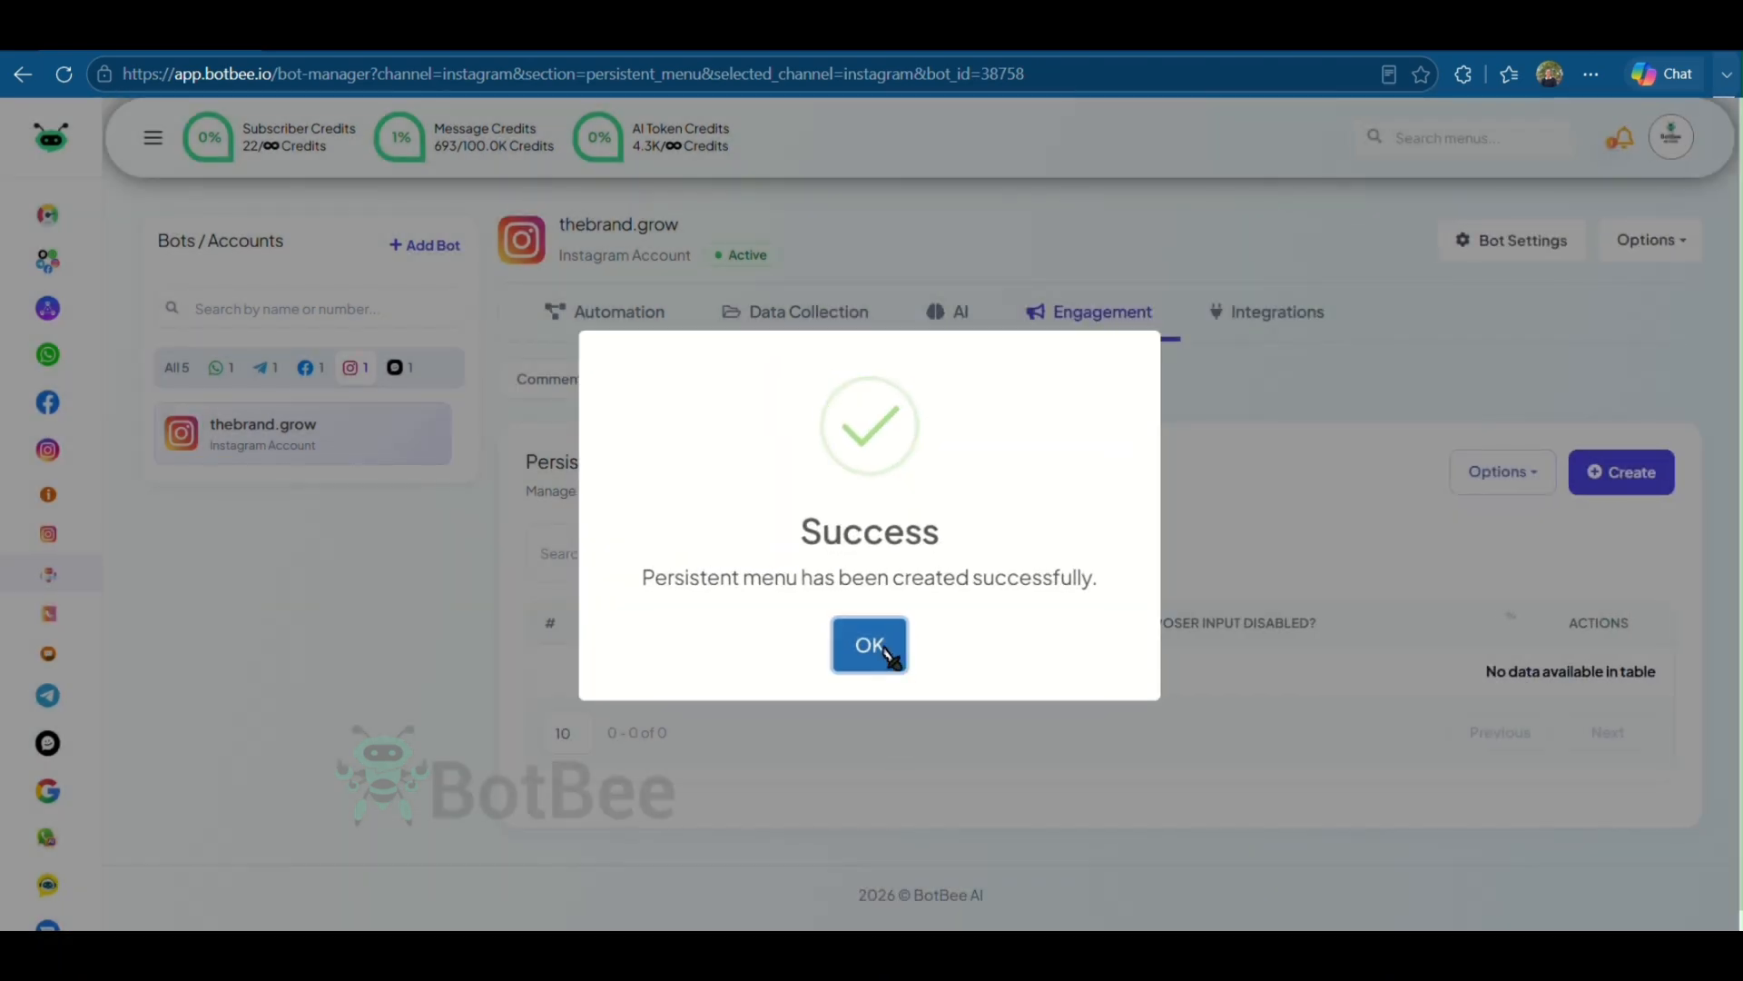
pyautogui.click(890, 652)
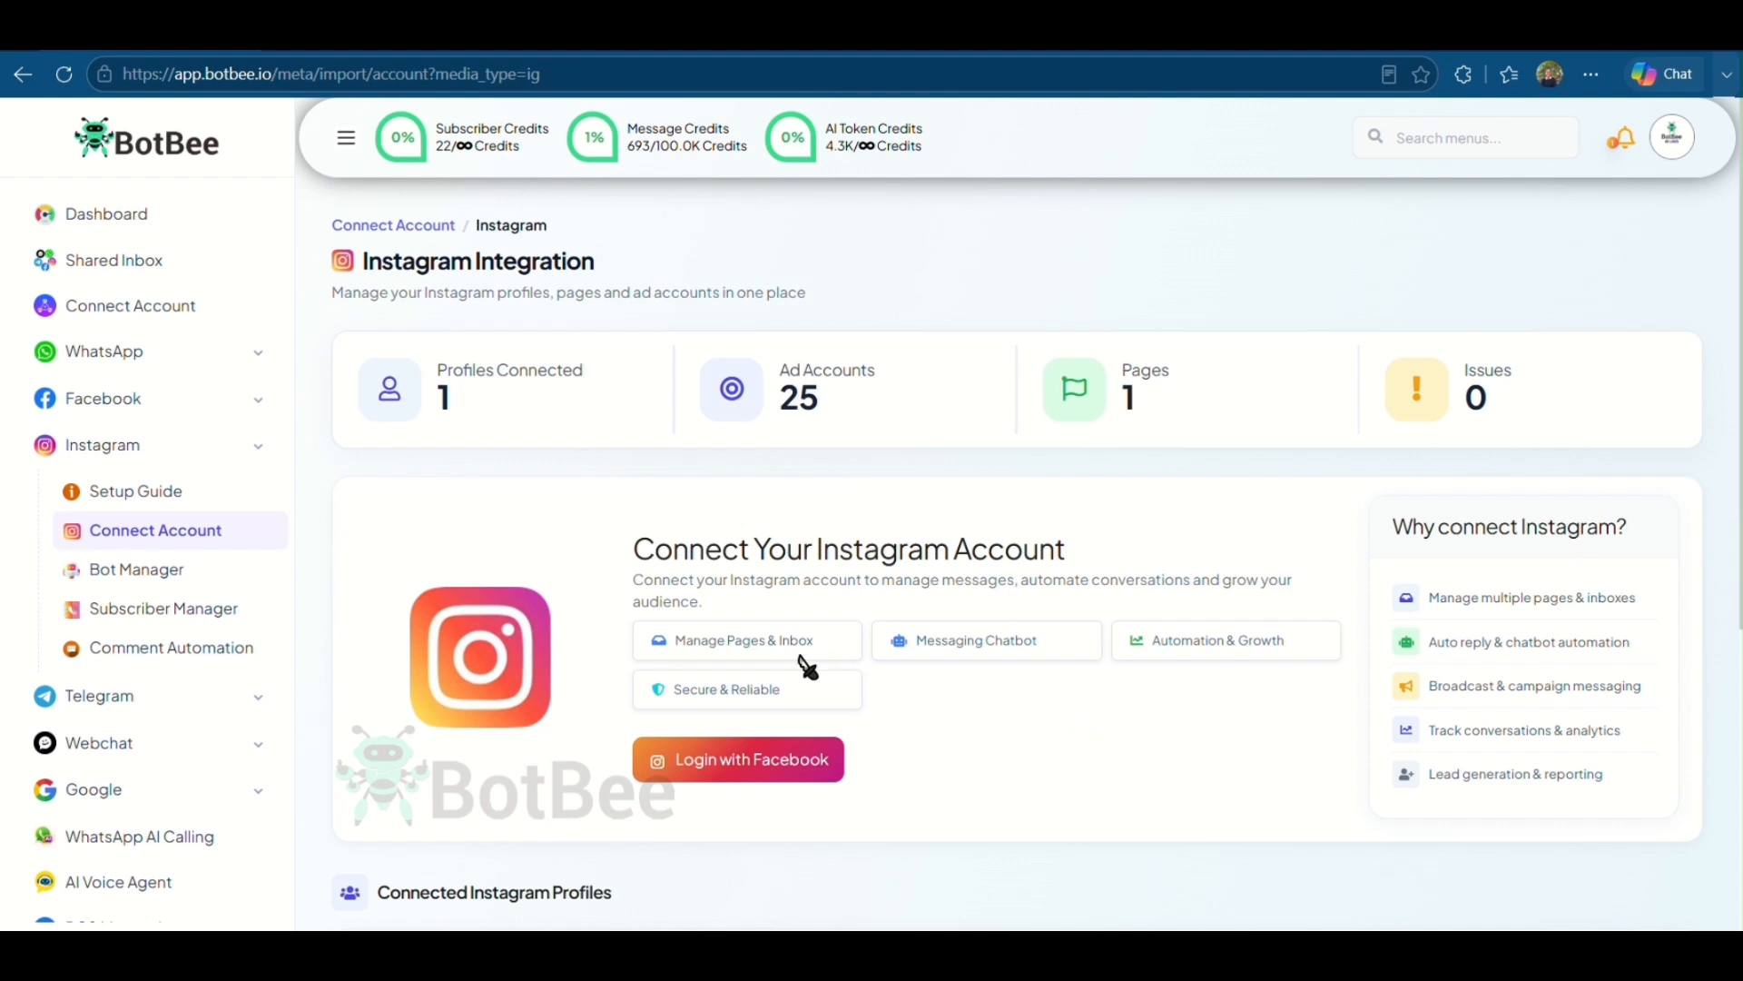
# - Open the Story Mention quick action flow and view its reply text message
pyautogui.click(159, 584)
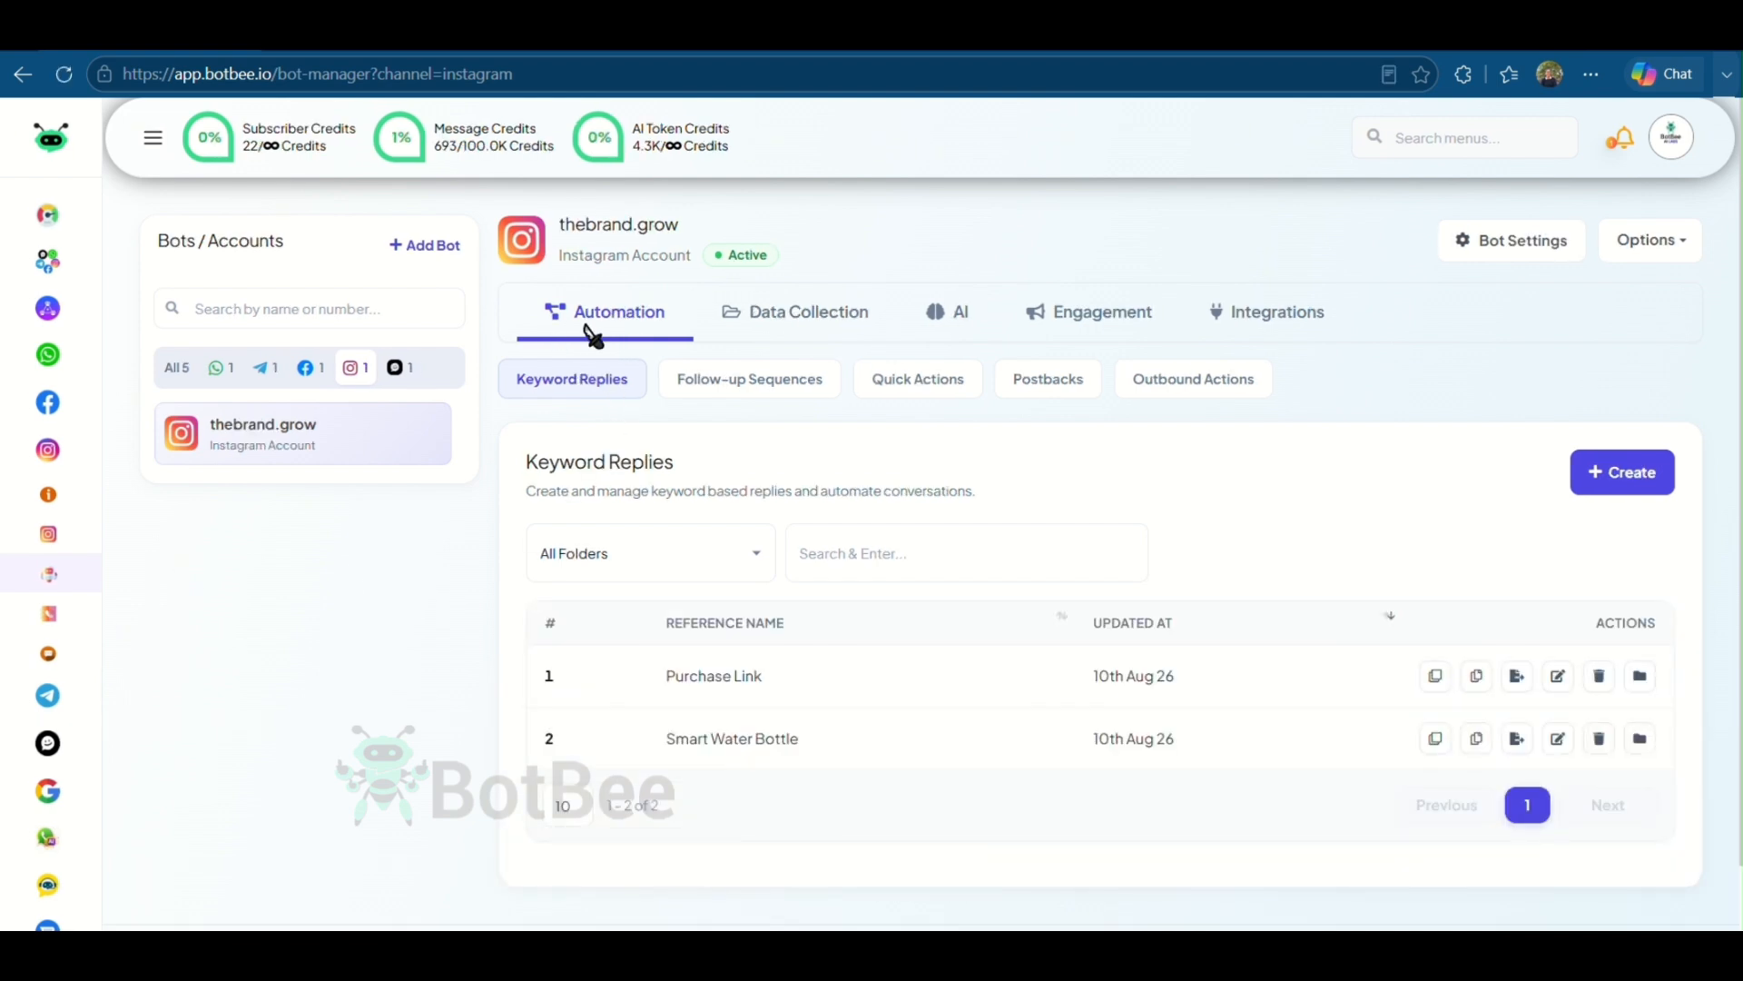
pyautogui.click(914, 388)
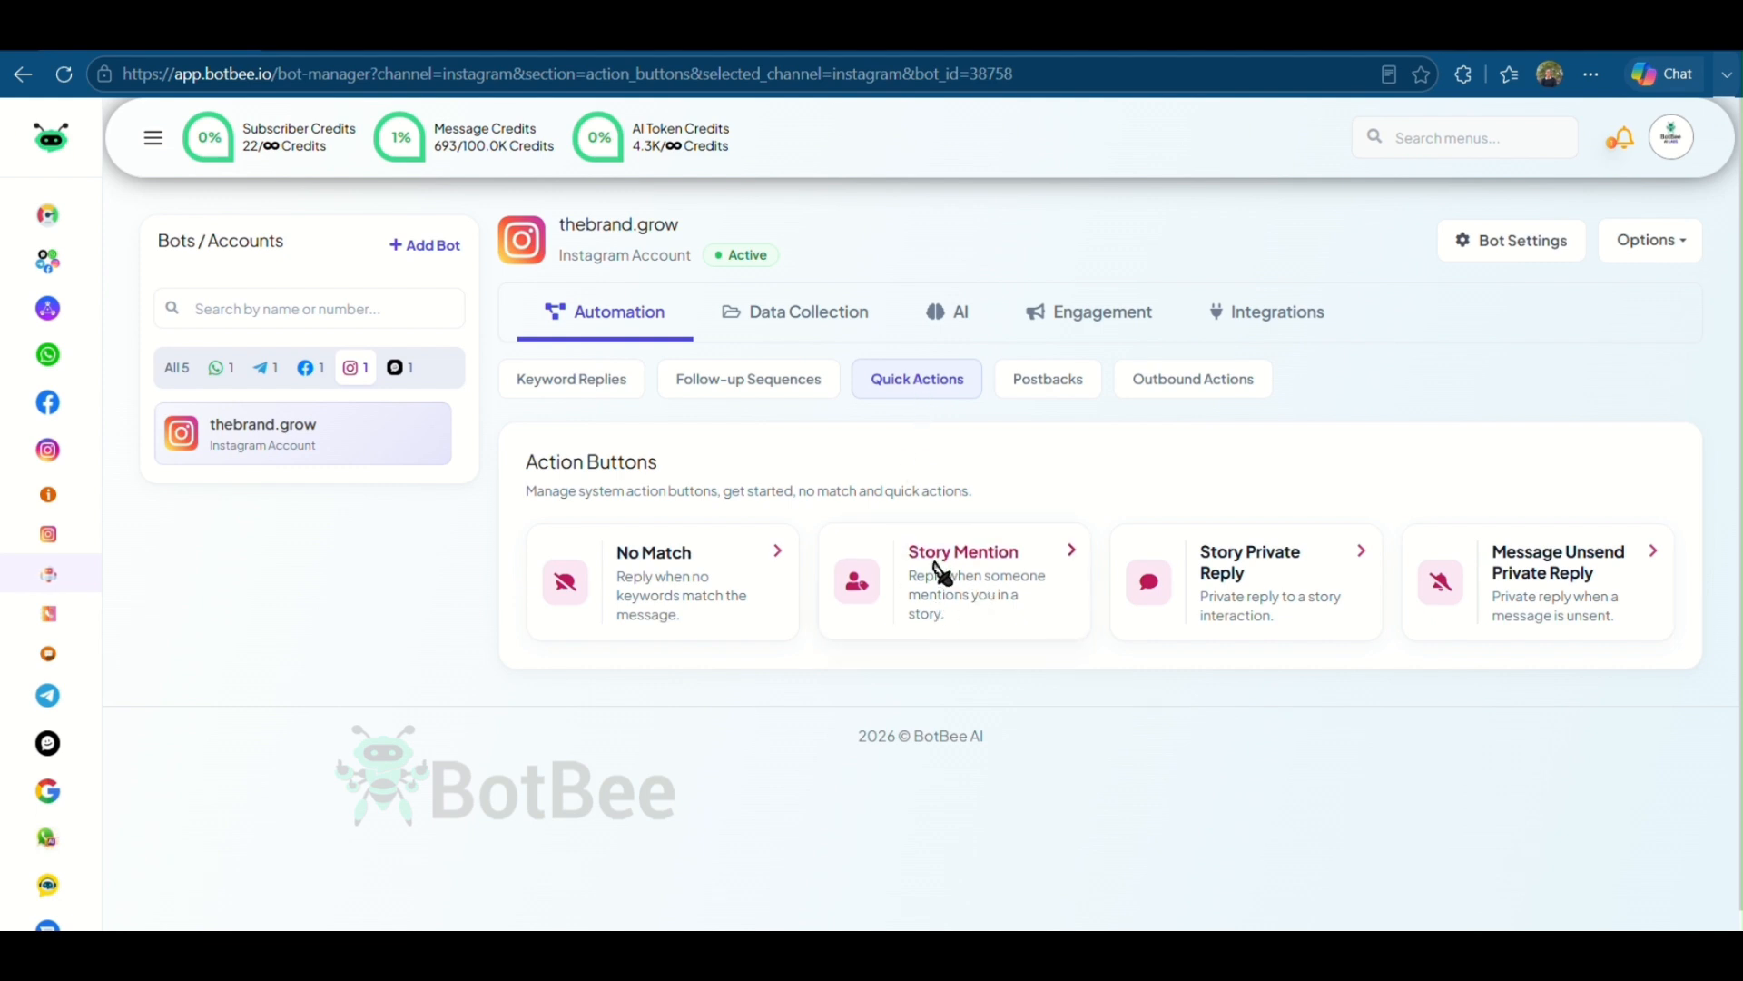
pyautogui.click(999, 604)
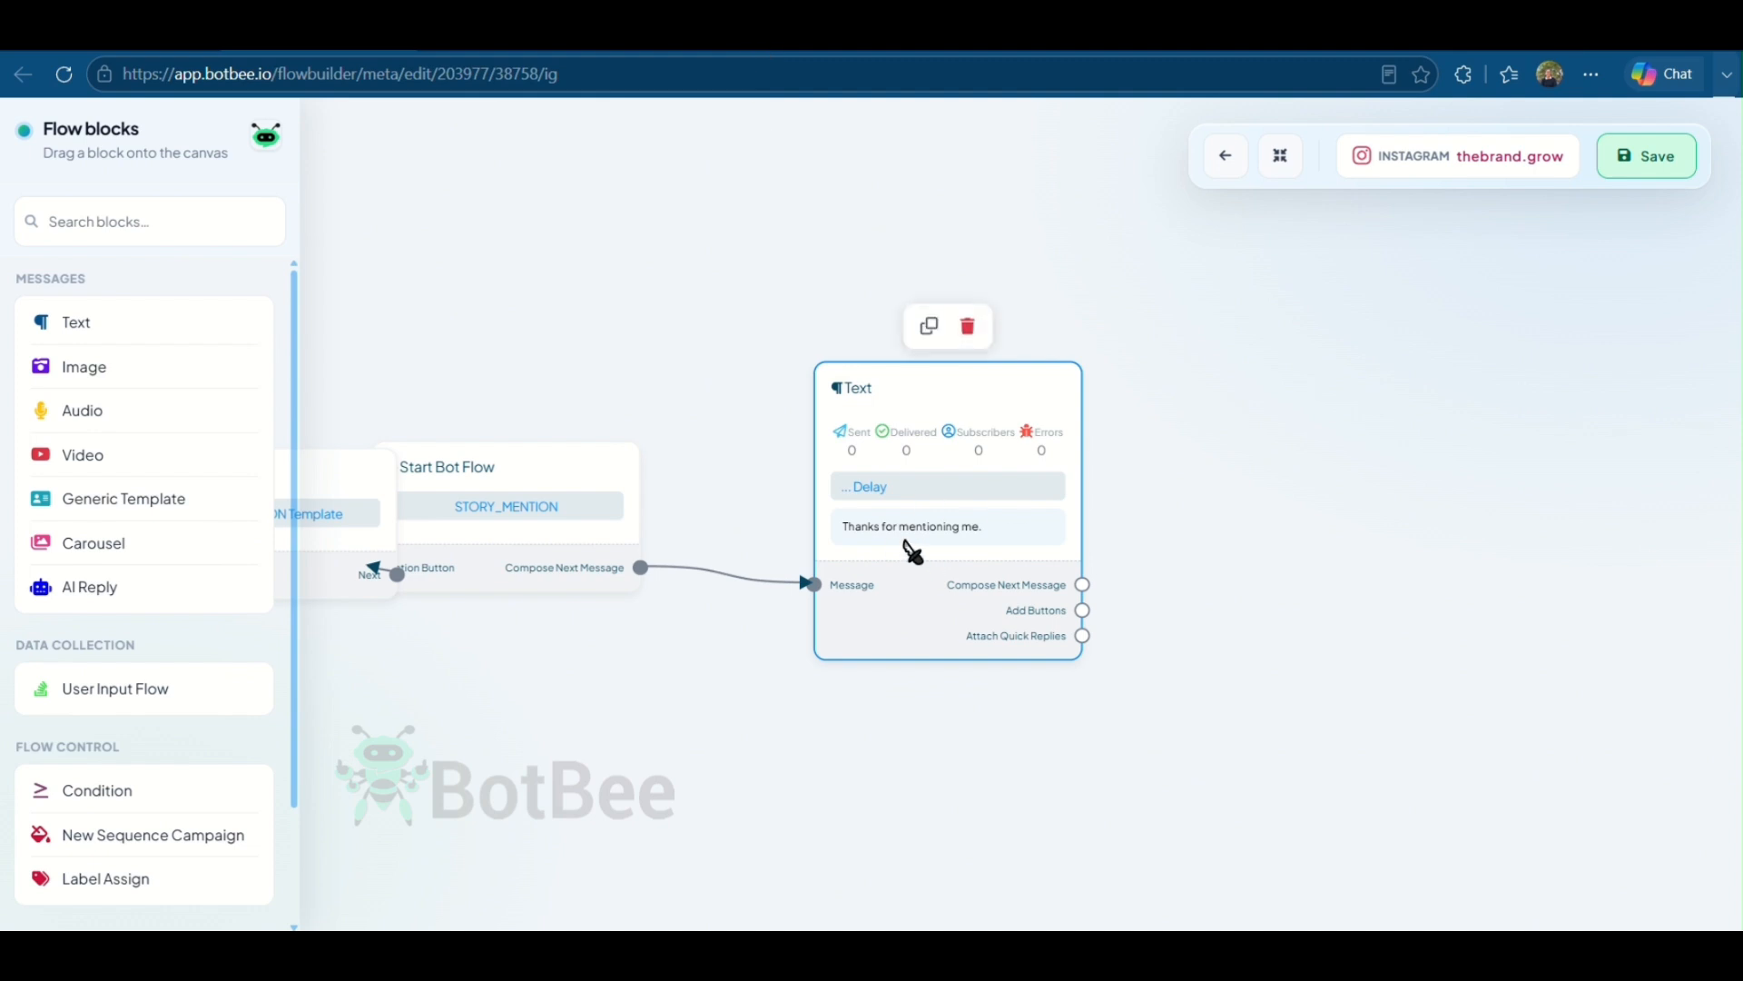
pyautogui.click(907, 548)
pyautogui.click(490, 754)
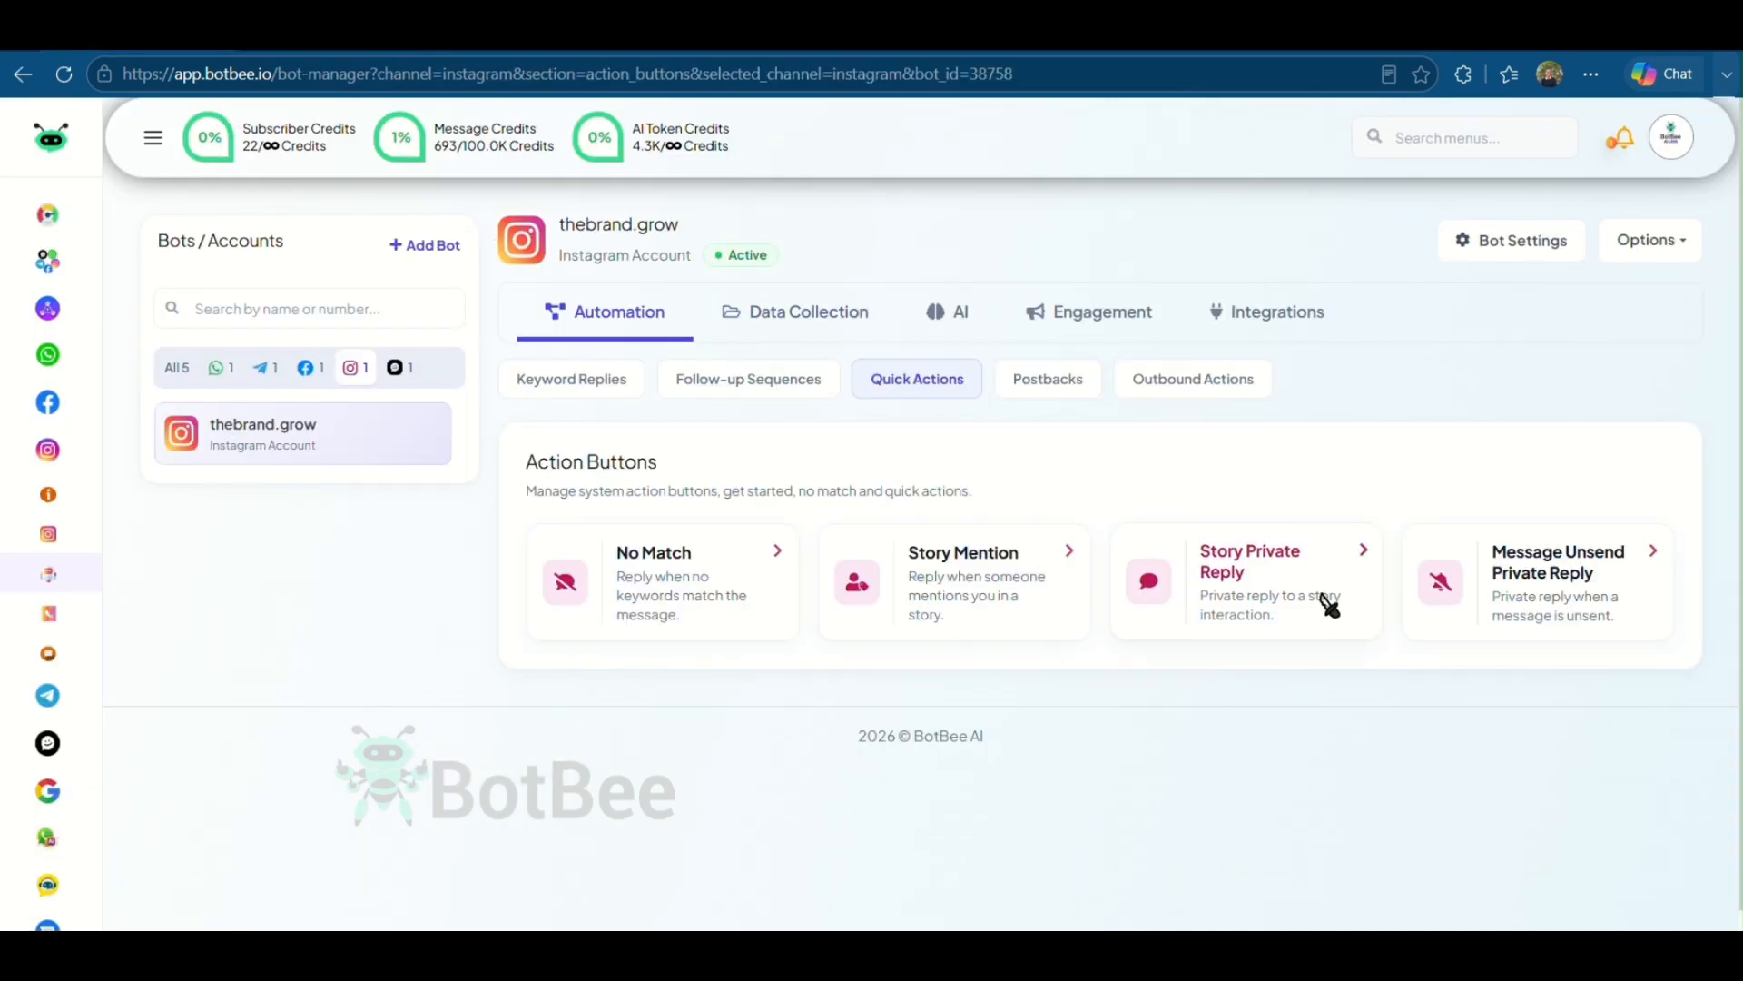
# - Open the Story Private Reply flow, review its text message and save it
pyautogui.click(1316, 582)
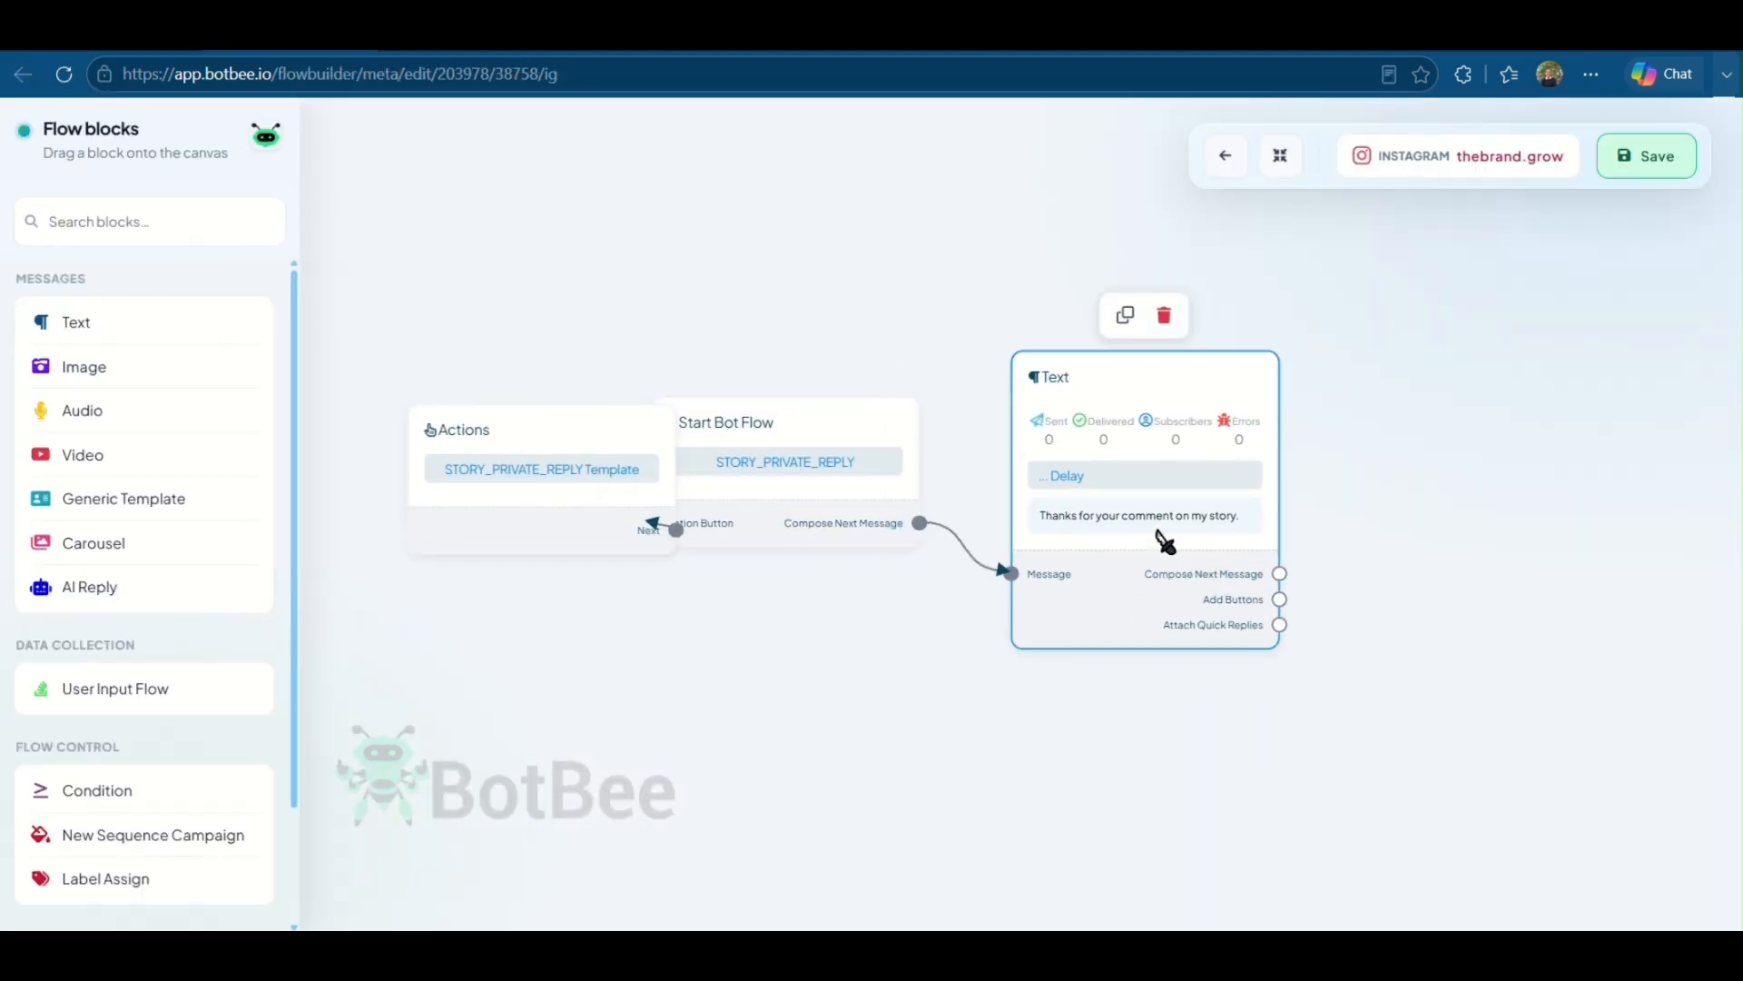
pyautogui.click(1159, 537)
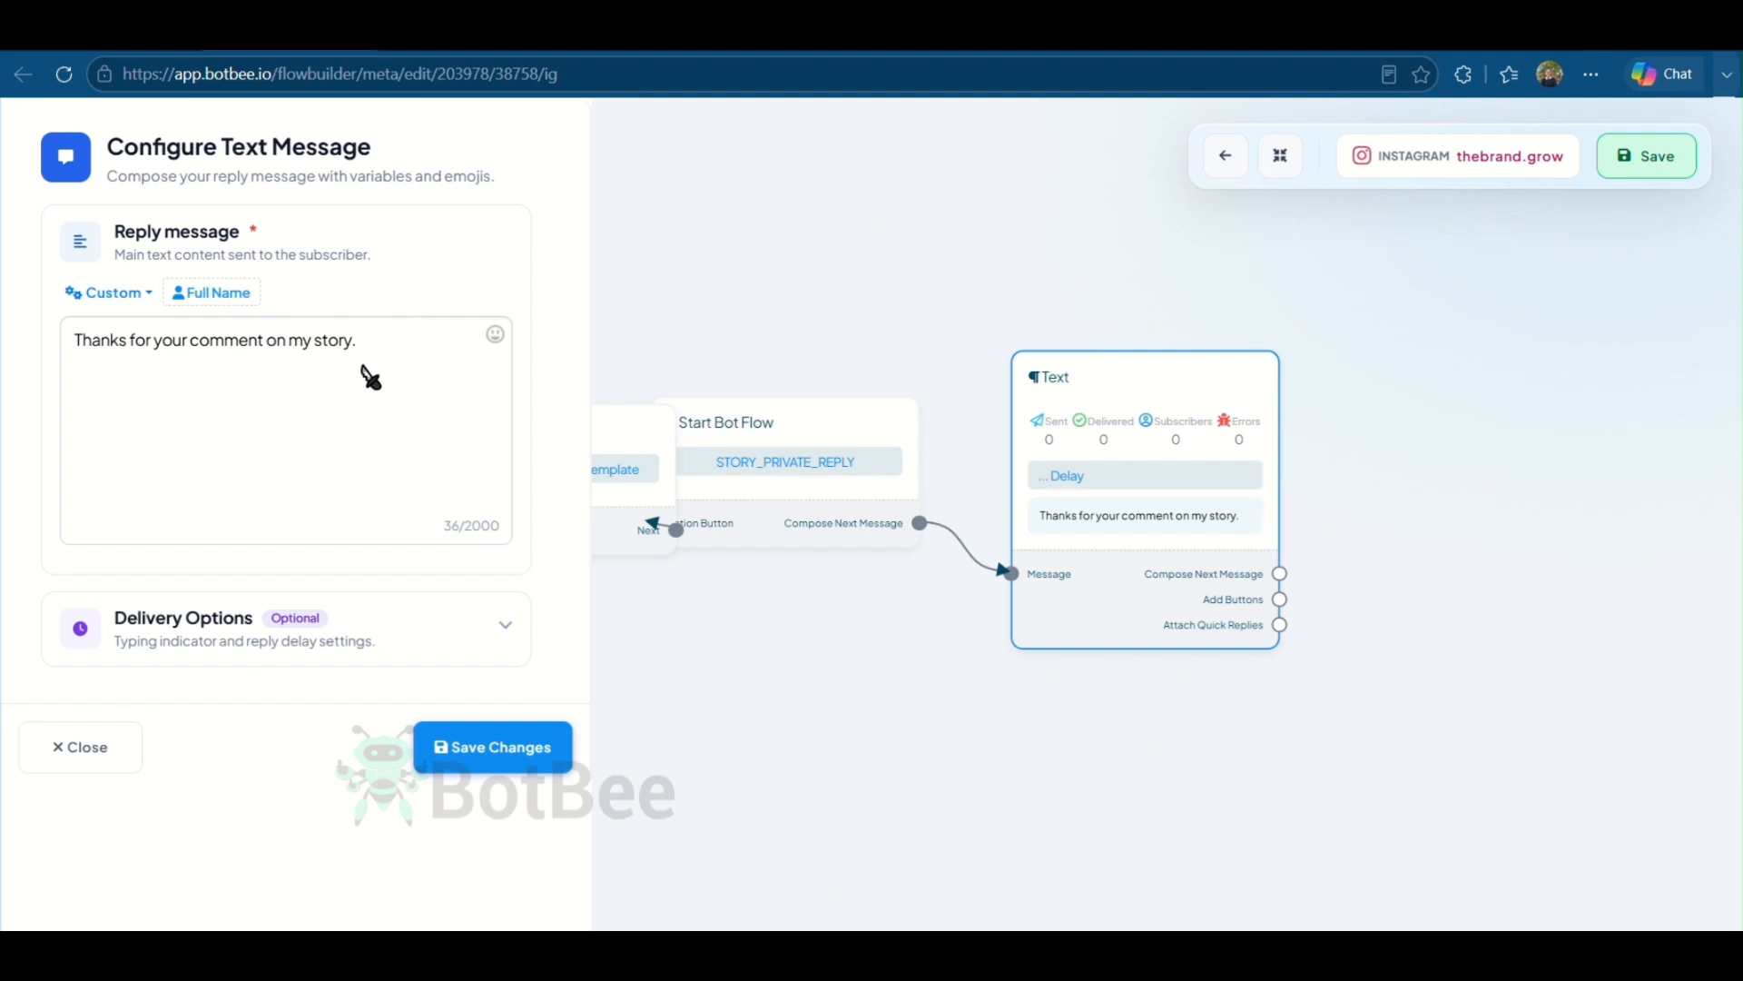
pyautogui.click(518, 747)
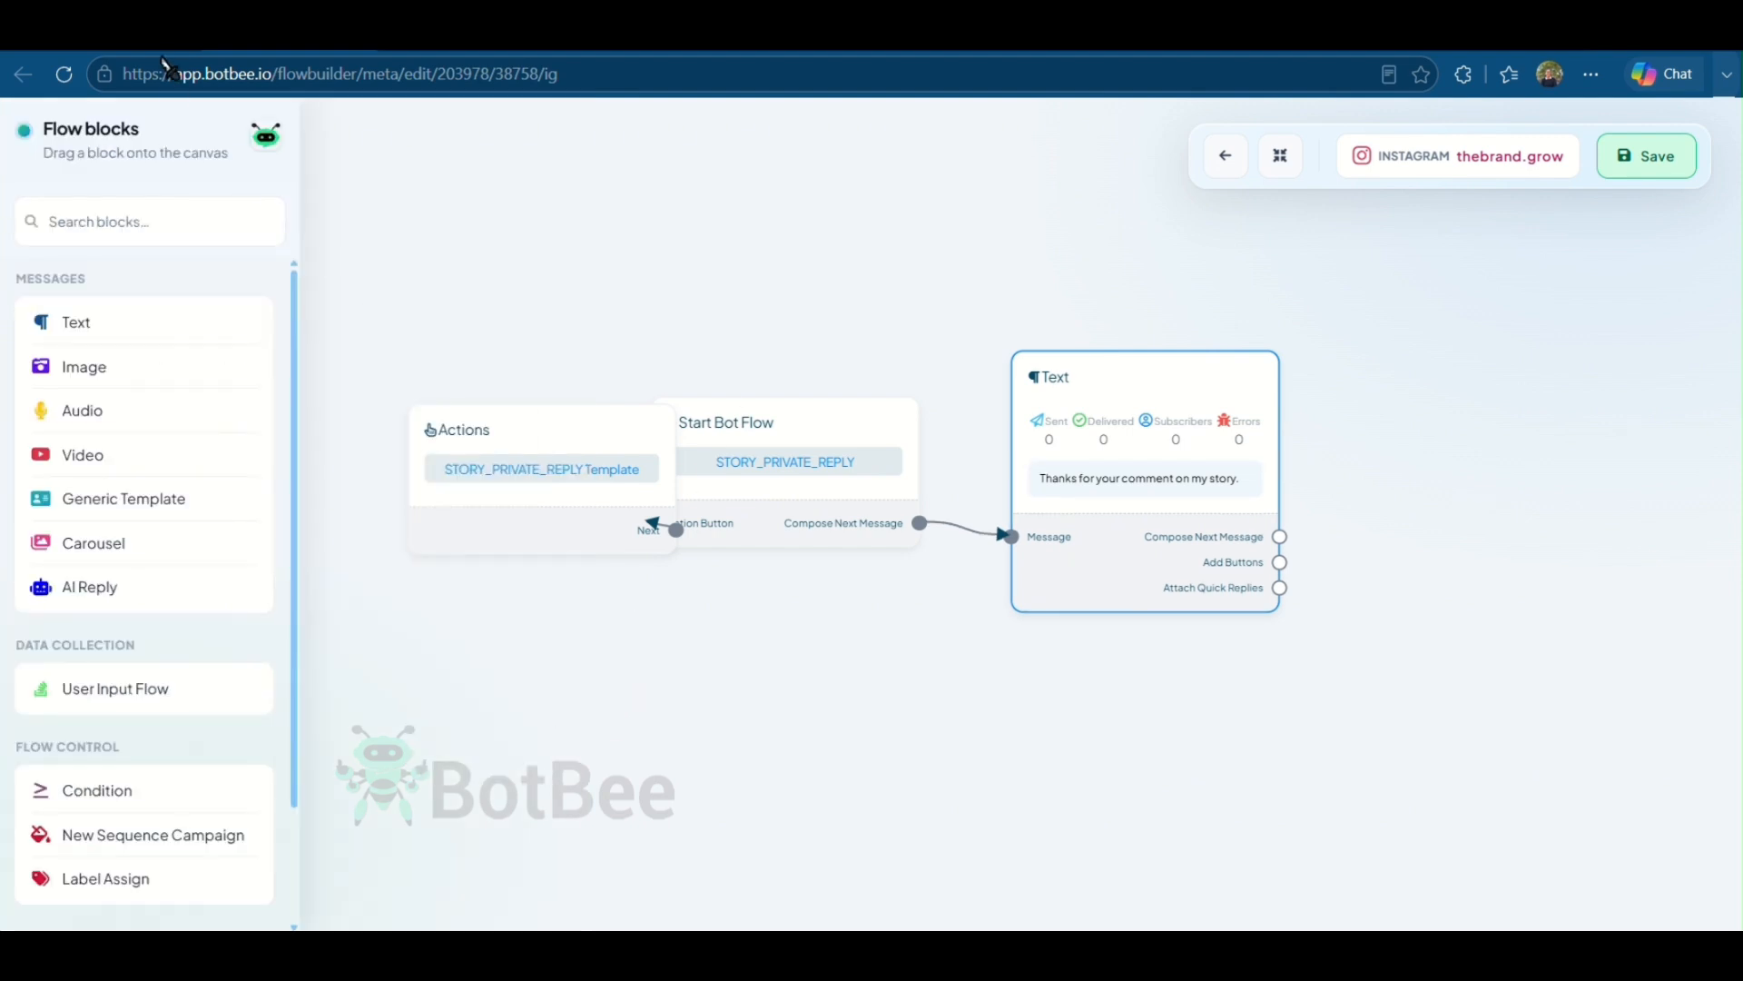
pyautogui.click(160, 49)
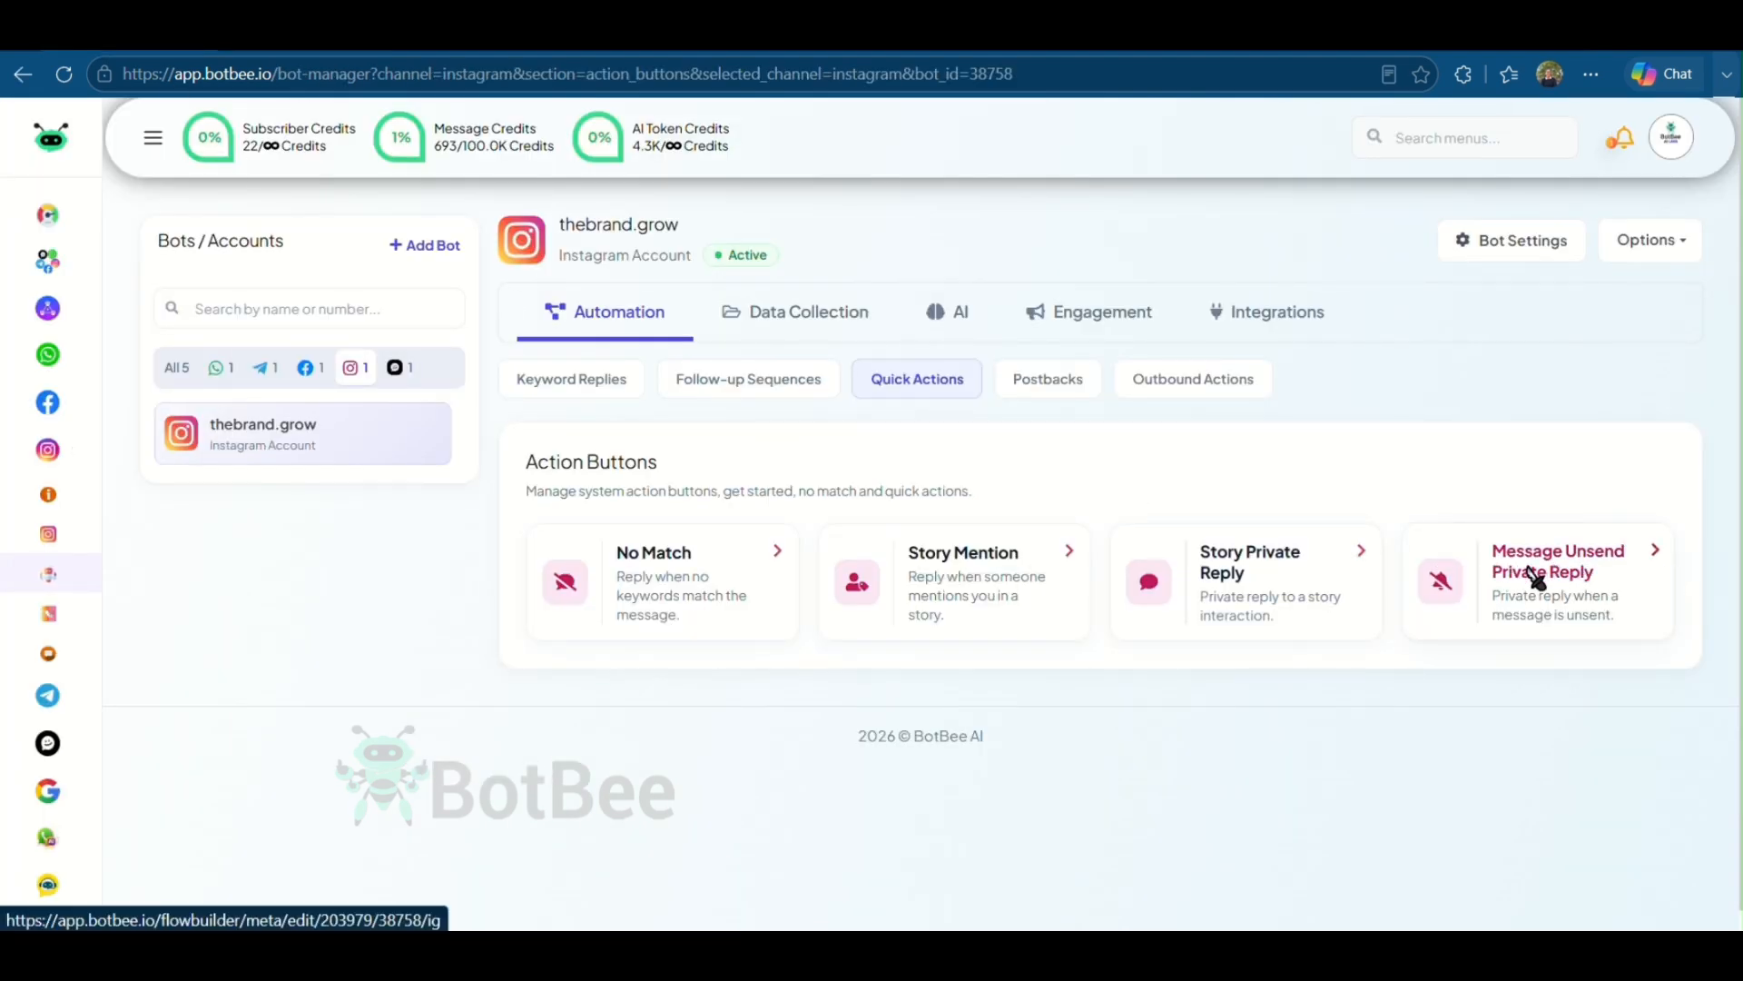
# - Open the Message Unsend Private Reply flow, review its text message and save it
pyautogui.click(1557, 598)
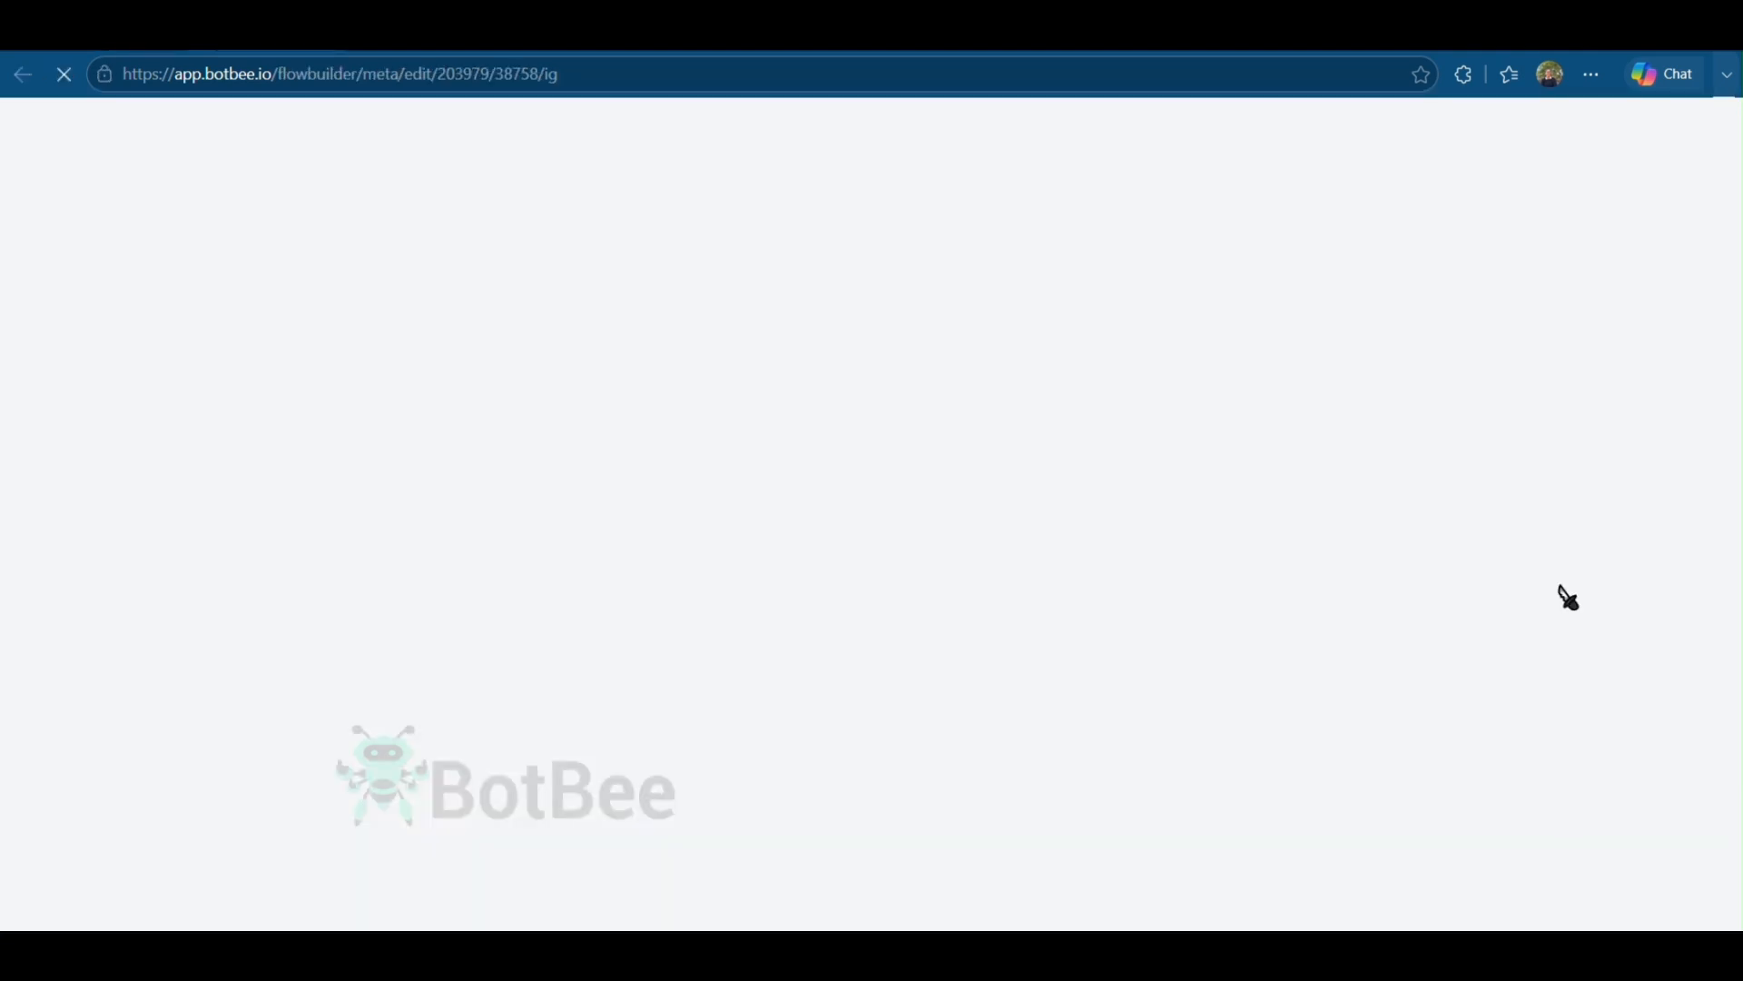
pyautogui.click(1035, 603)
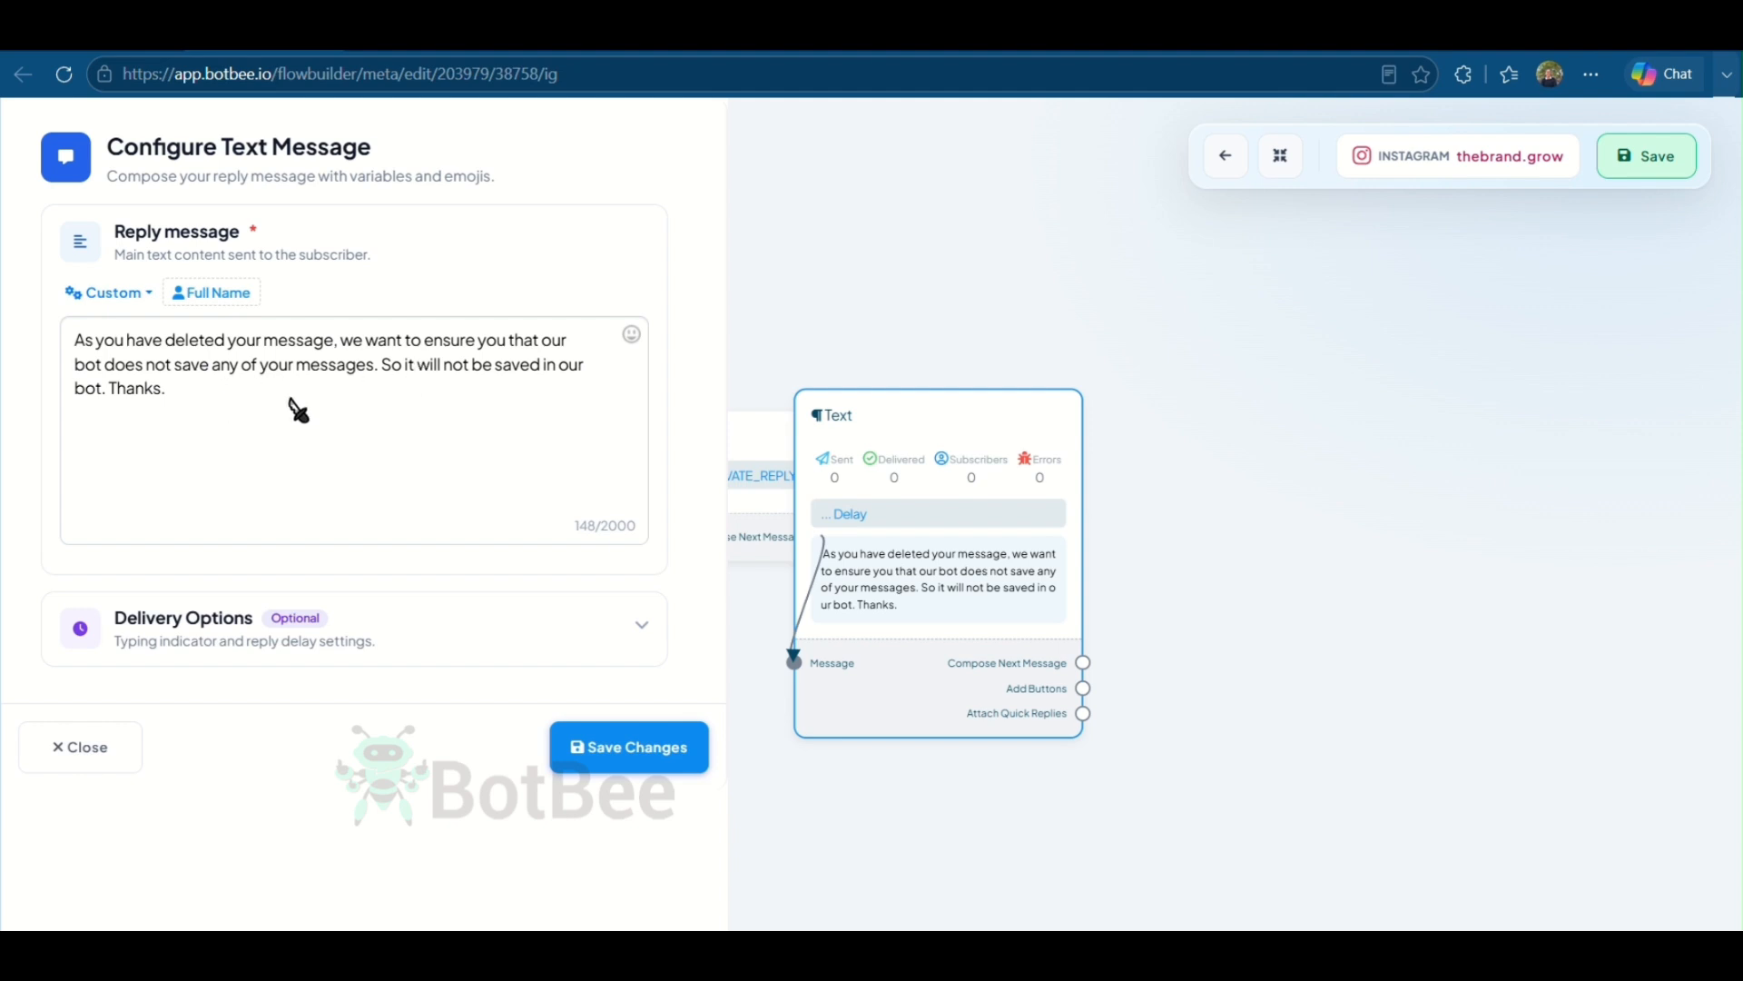
pyautogui.click(643, 750)
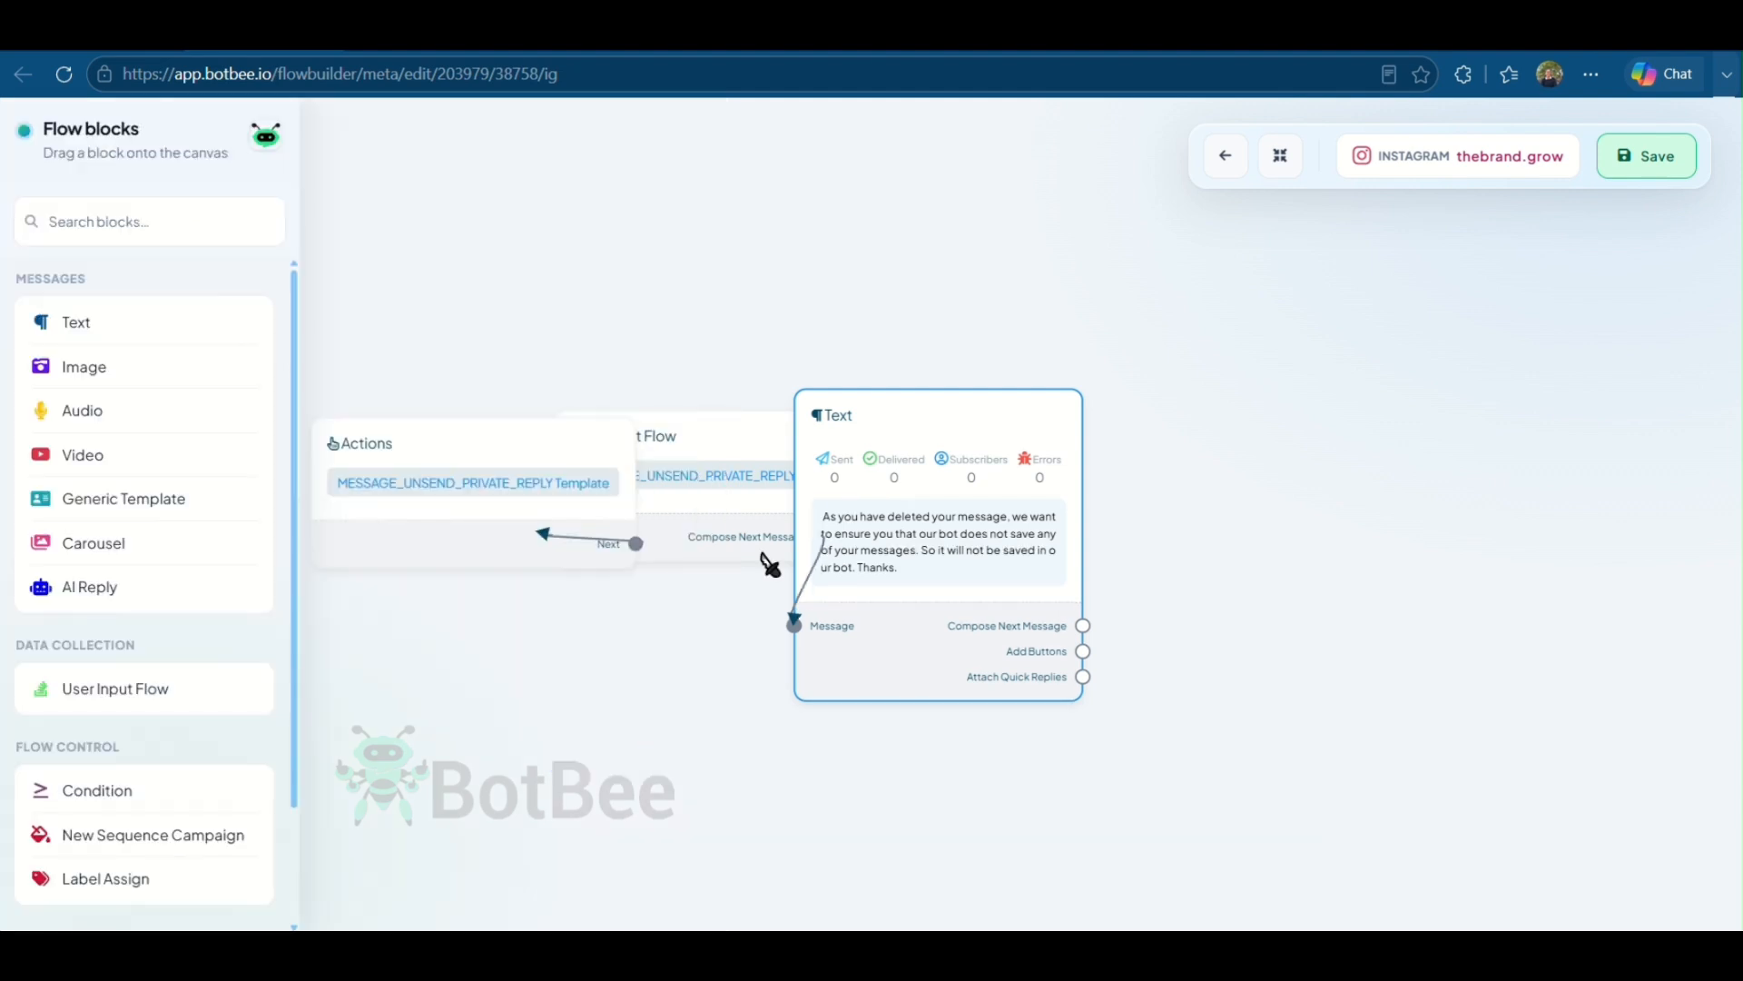